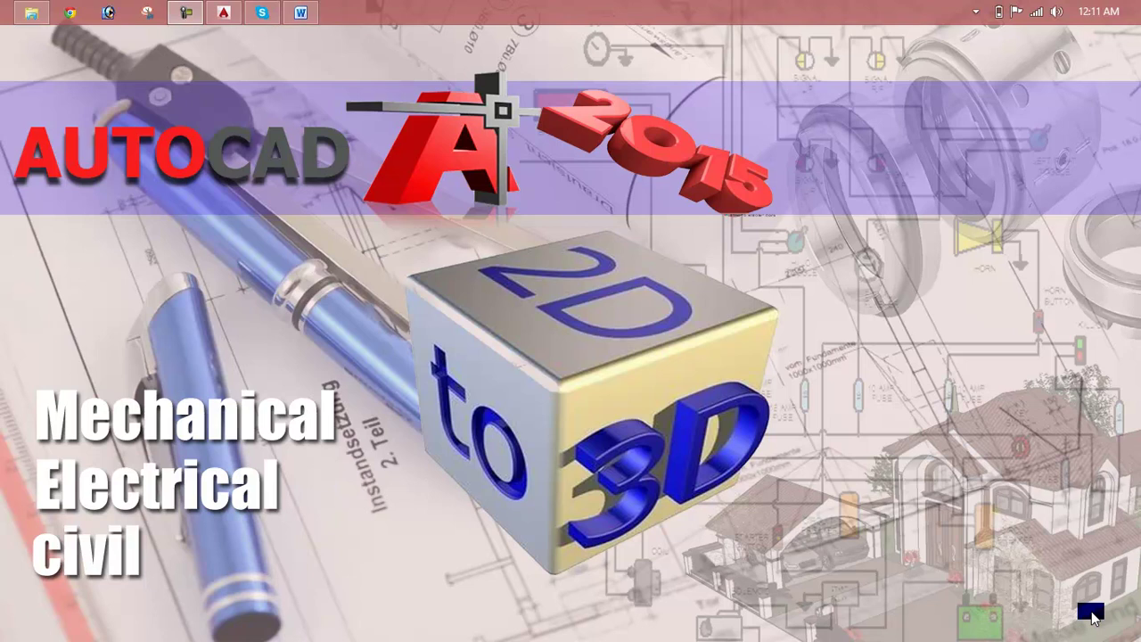
Step: Bring the Lesson 11 Word document back to the front from the taskbar
{"action": "left_click", "coordinate": [309, 7]}
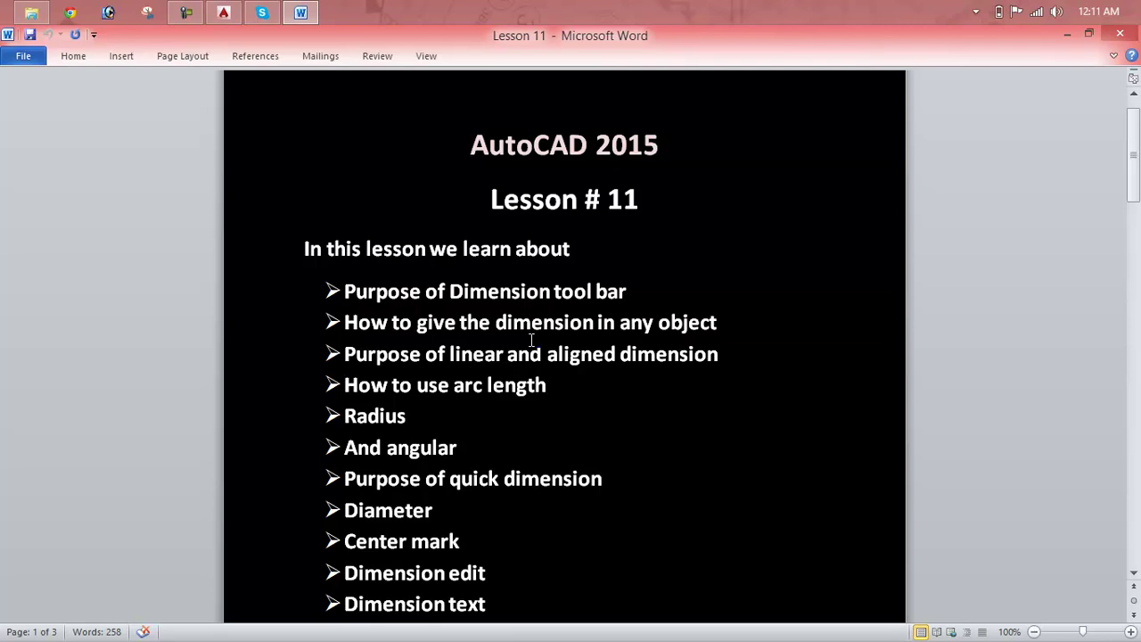
Step: Scroll through the twelve-item Lesson 11 dimension topic list, then minimize Word
{"action": "scroll", "coordinate": [452, 365], "scroll_direction": "down", "scroll_amount": 1}
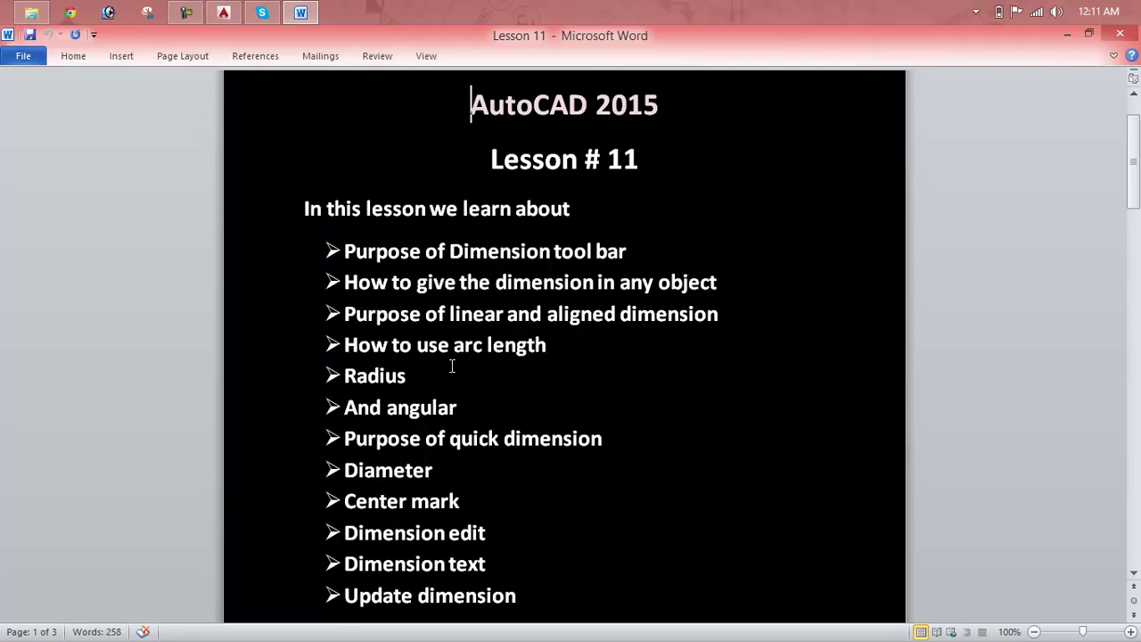
{"action": "scroll", "coordinate": [452, 366], "scroll_direction": "down", "scroll_amount": 2}
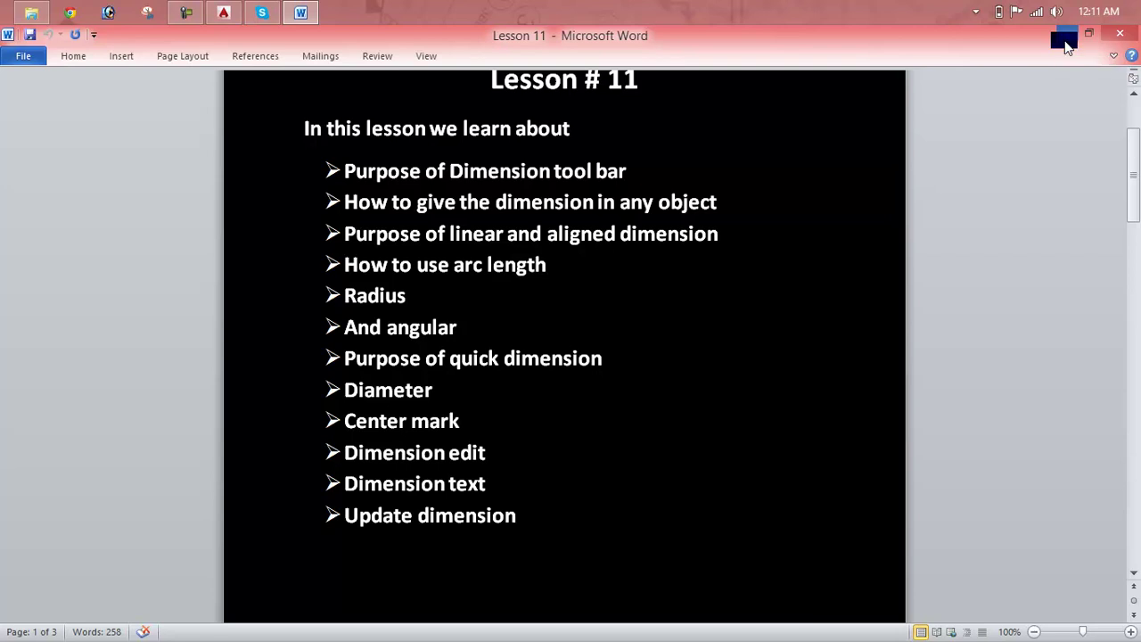
{"action": "left_click", "coordinate": [1066, 42]}
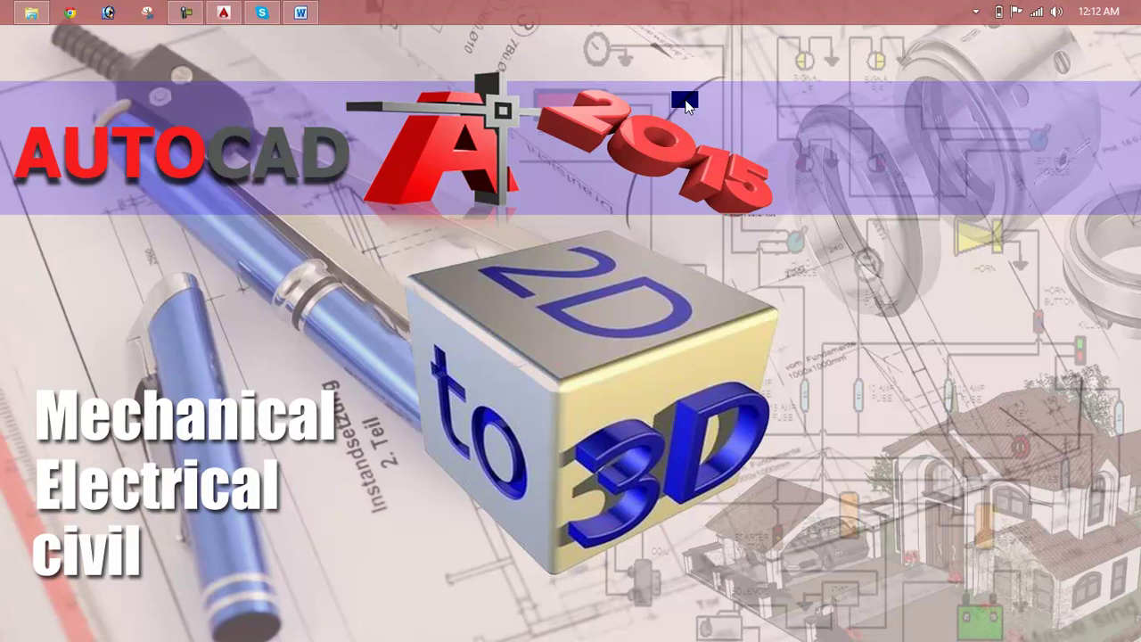
Step: Restore AutoCAD and show the Annotate tab's Dimension type list (Linear, Aligned, Radius, Diameter)
{"action": "left_click", "coordinate": [224, 12]}
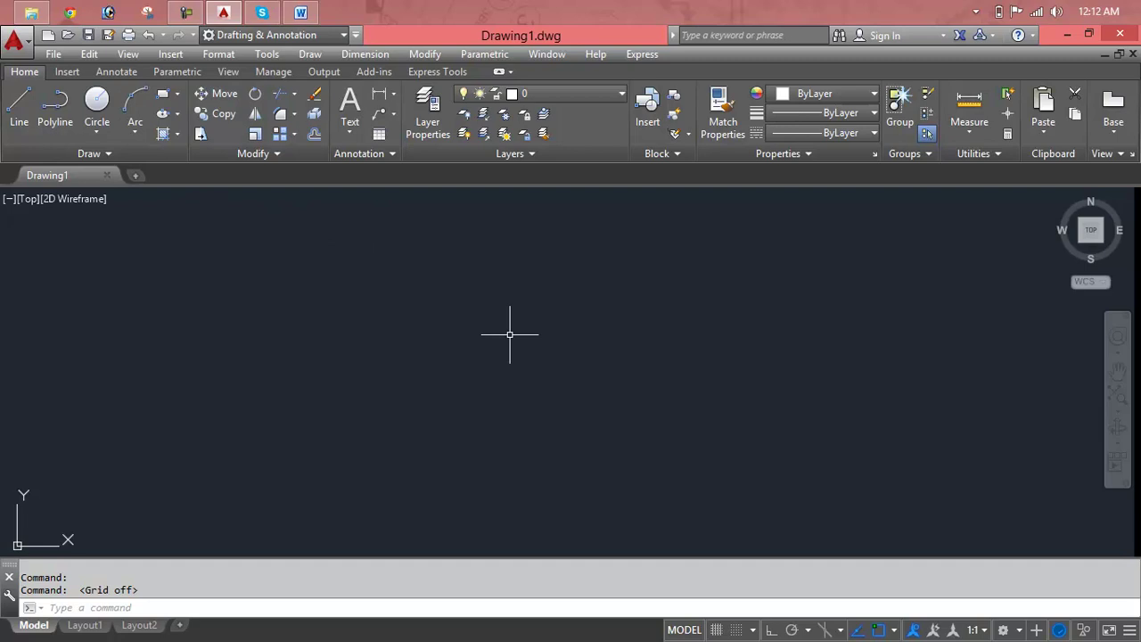
{"action": "left_click", "coordinate": [108, 75]}
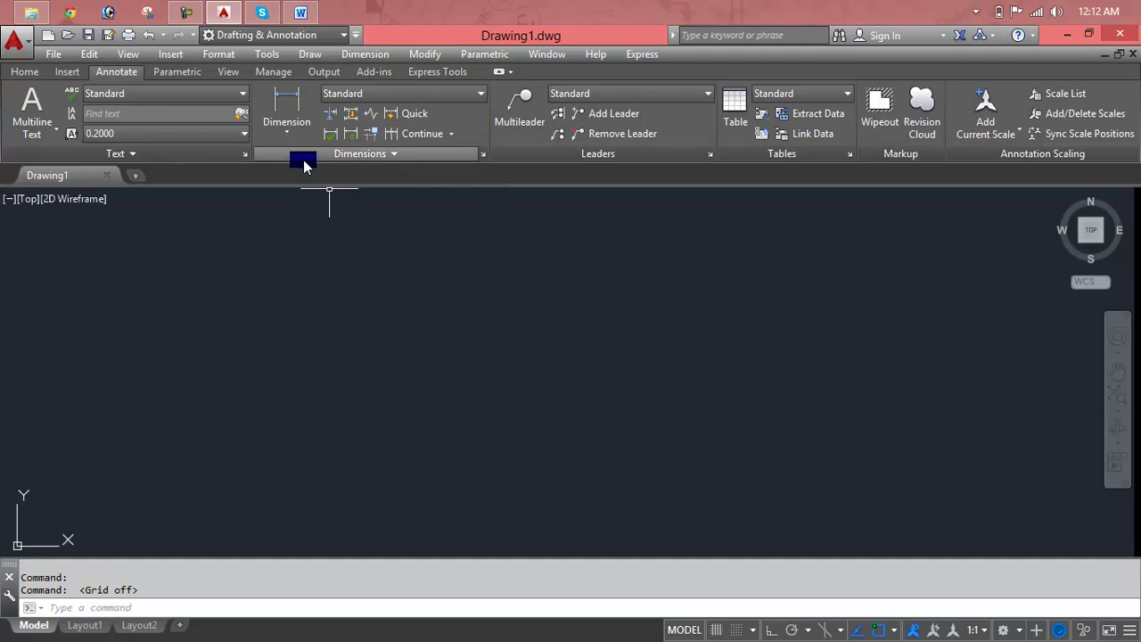
{"action": "left_click", "coordinate": [287, 138]}
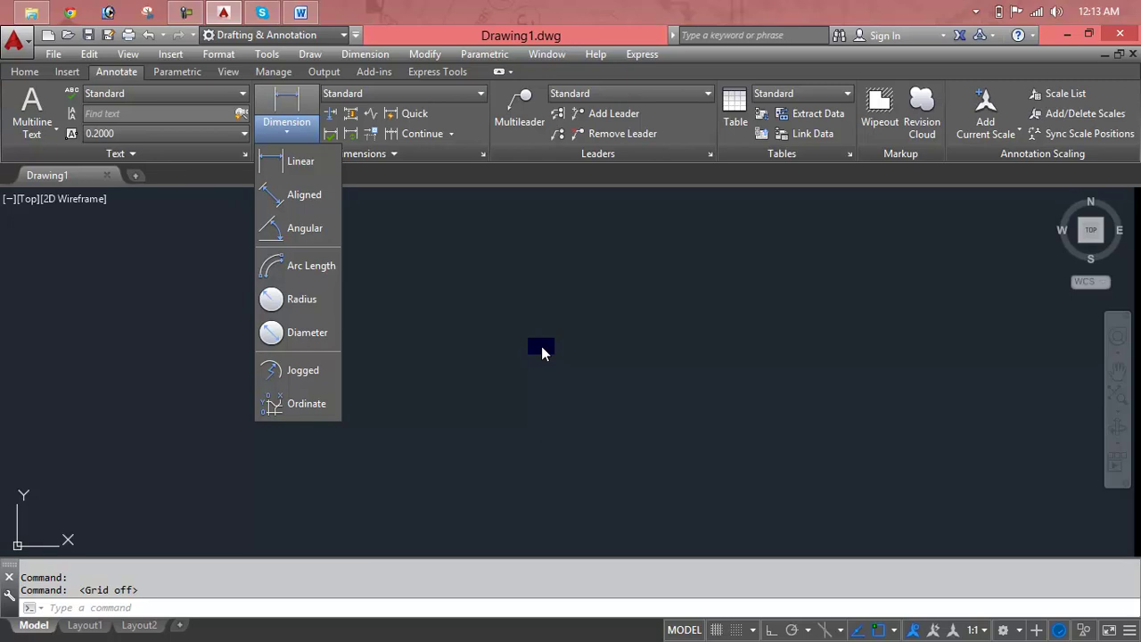
Step: Close the dimension dropdown, browse the Dimension menu's commands, then dismiss it to the empty drawing
{"action": "left_click", "coordinate": [424, 7]}
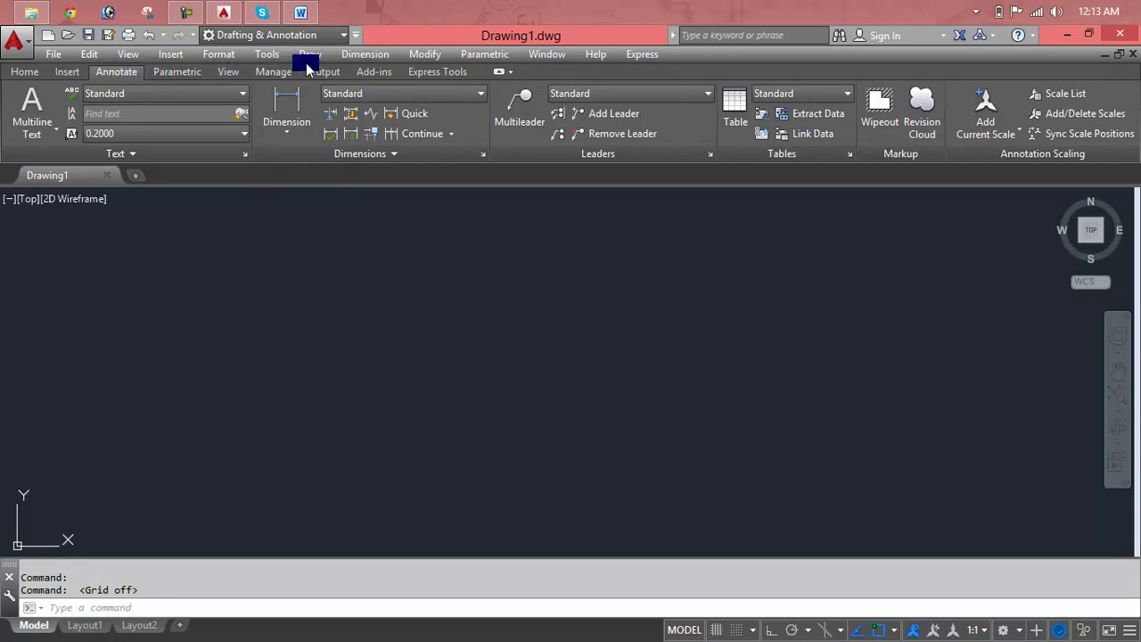
{"action": "left_click", "coordinate": [365, 59]}
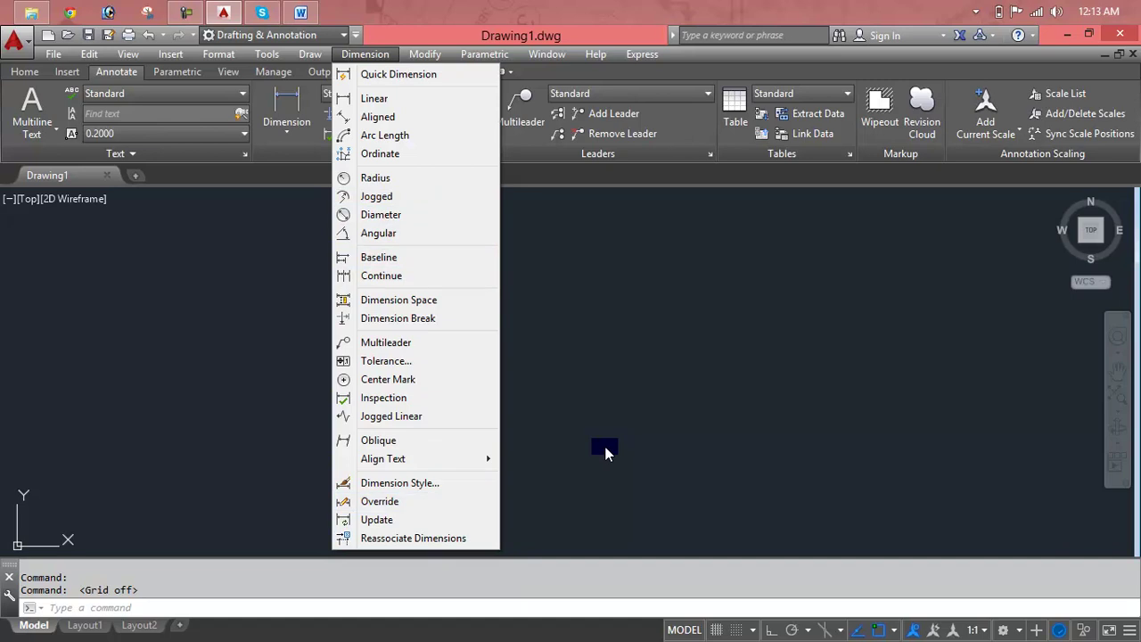
{"action": "left_click", "coordinate": [604, 453]}
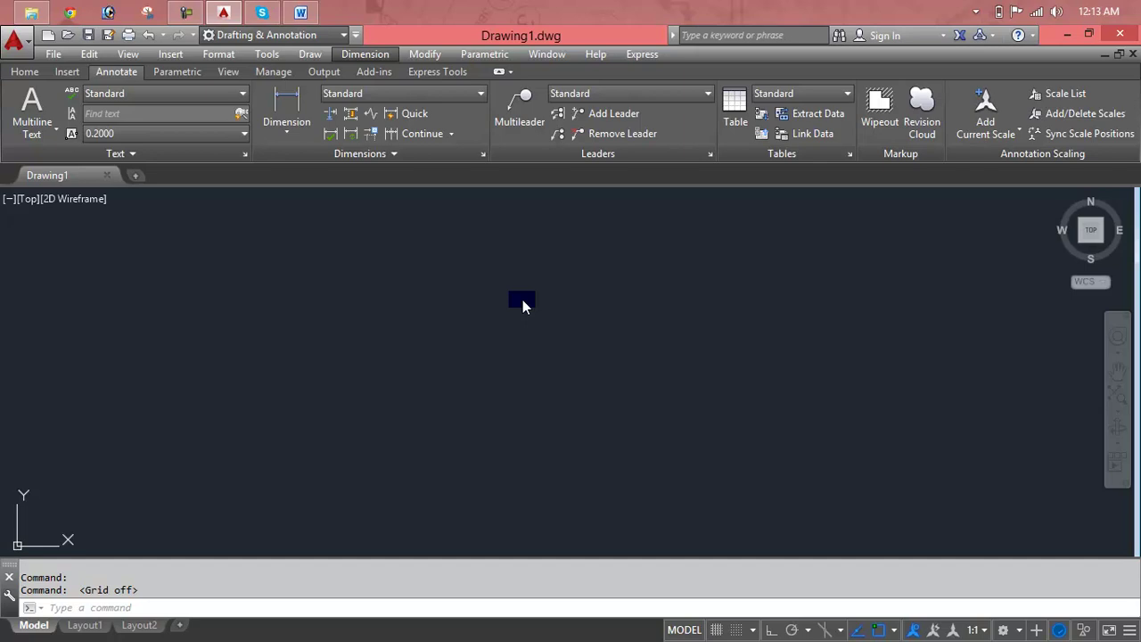
{"action": "left_click", "coordinate": [524, 304]}
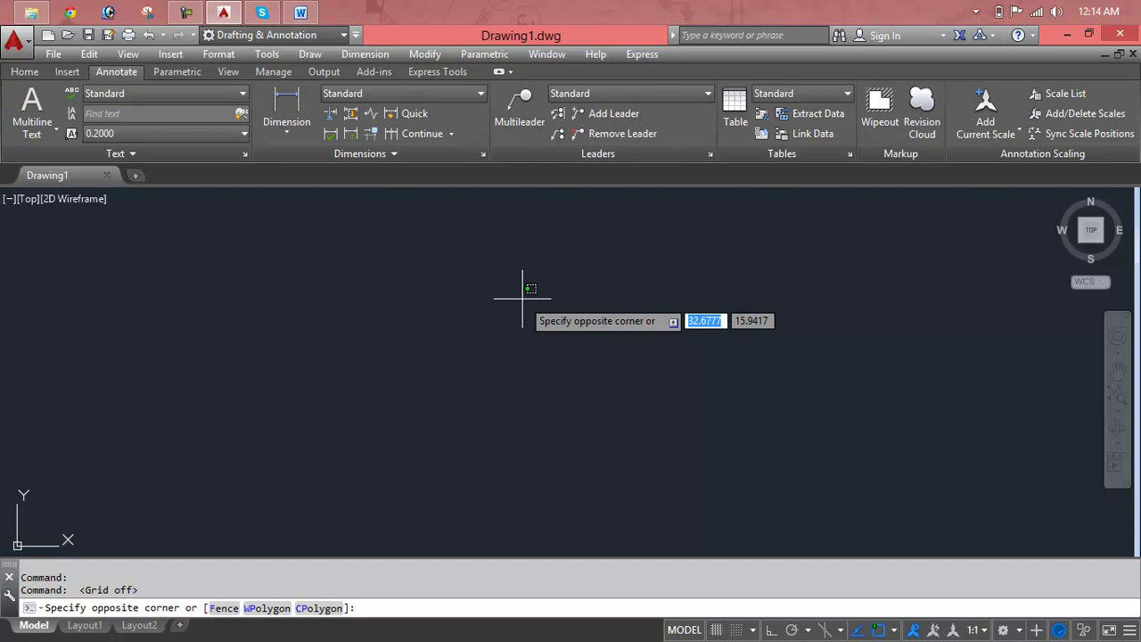
Step: Set drawing length units to Engineering with 0'-0" precision
{"action": "key", "text": "Escape"}
{"action": "type", "text": "ub"}
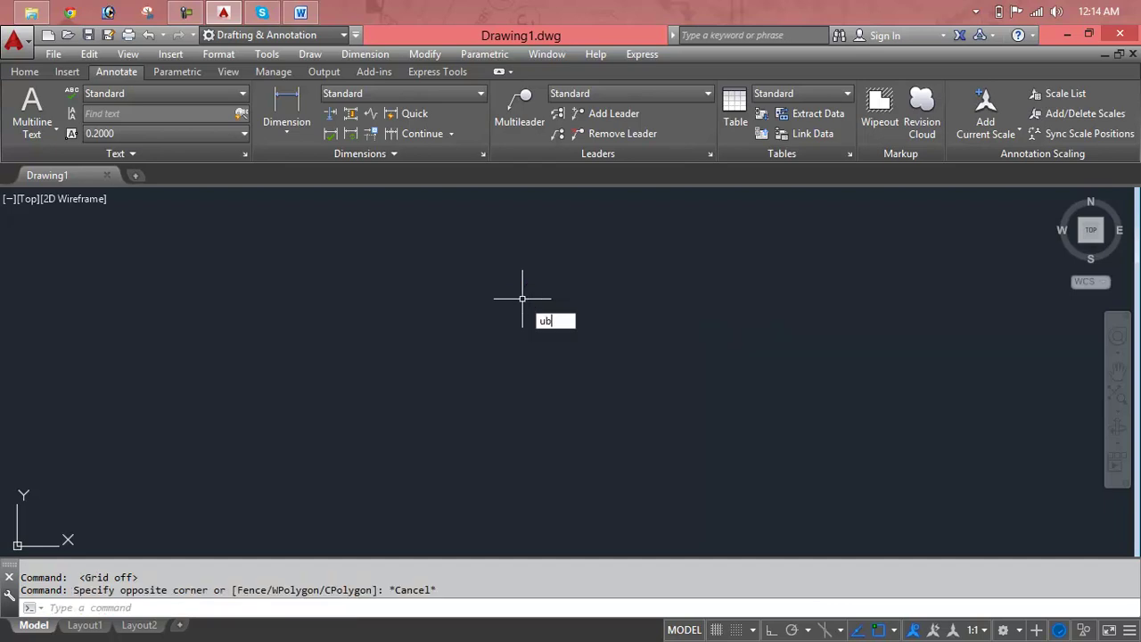
{"action": "key", "text": "Return"}
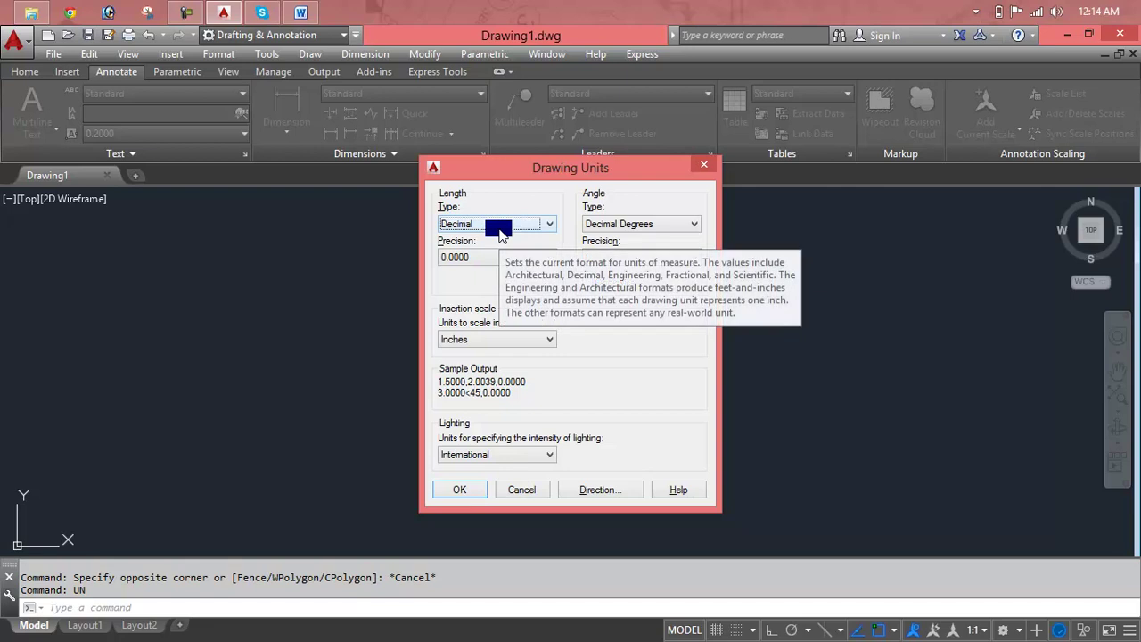
{"action": "left_click", "coordinate": [500, 232]}
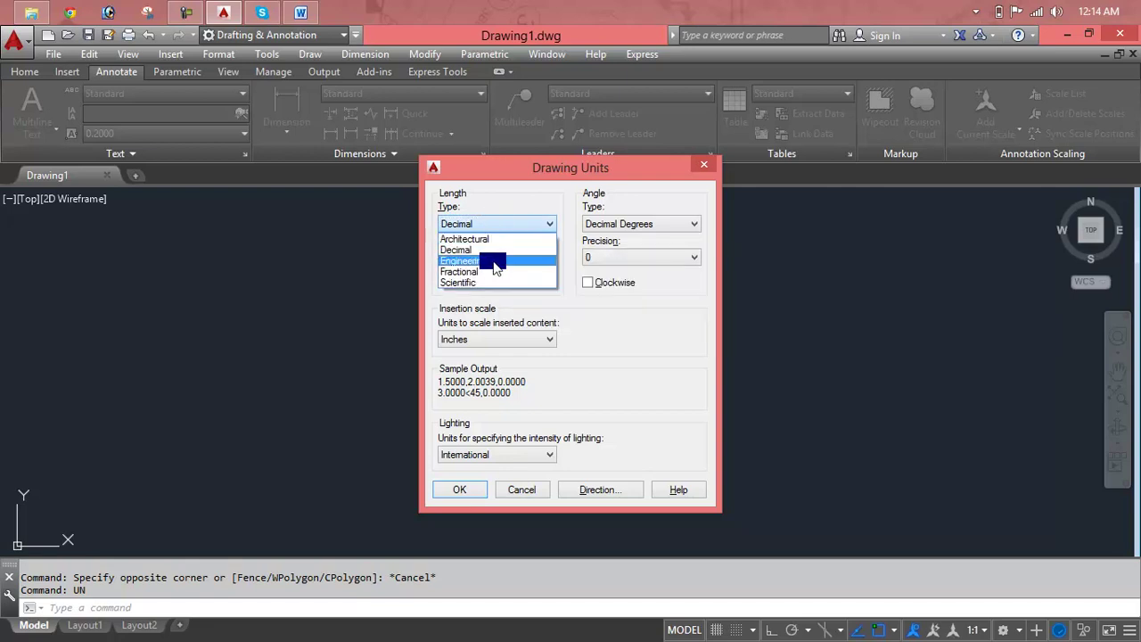
{"action": "left_click", "coordinate": [497, 268]}
{"action": "left_click", "coordinate": [497, 256]}
{"action": "left_click", "coordinate": [497, 269]}
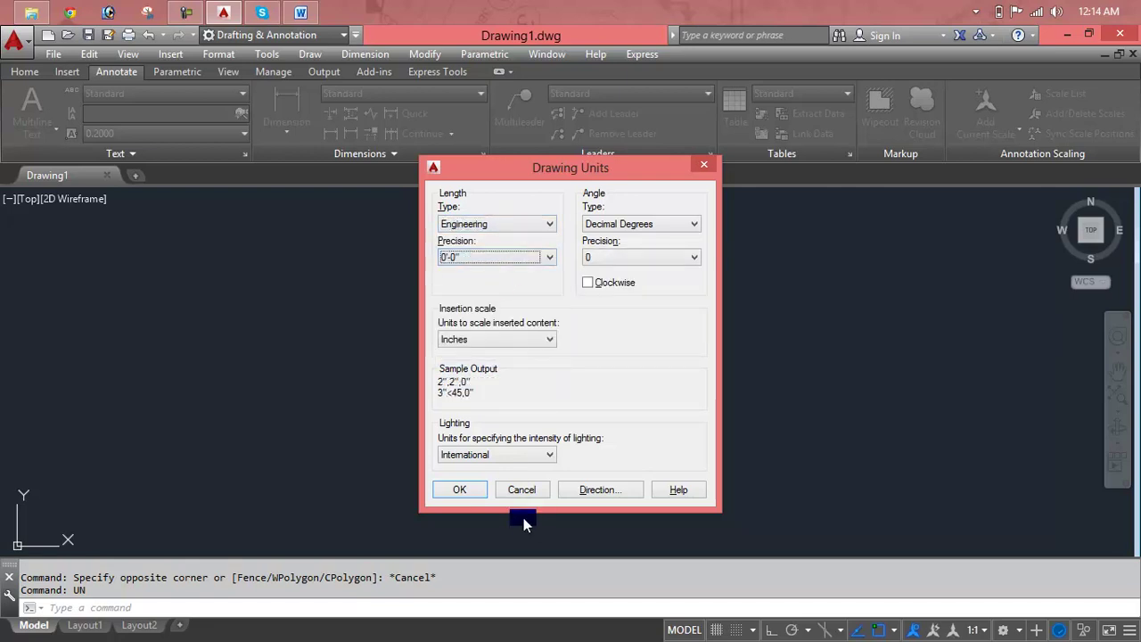
{"action": "left_click", "coordinate": [459, 489]}
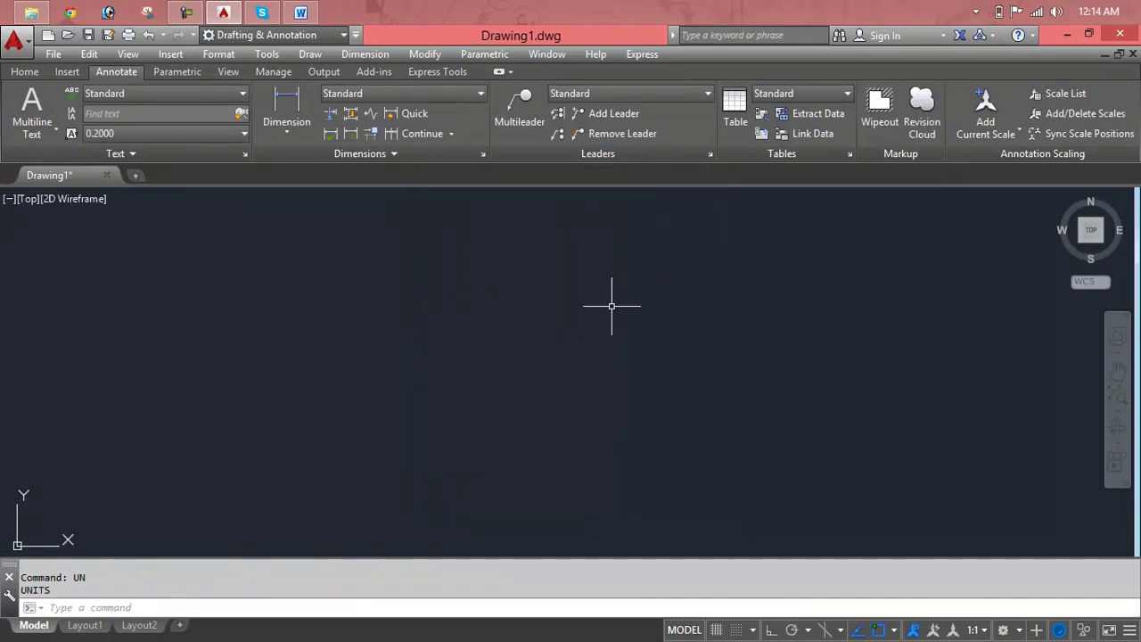
Step: Draw a horizontal line 10' long to the right
{"action": "type", "text": "l"}
{"action": "key", "text": "Return"}
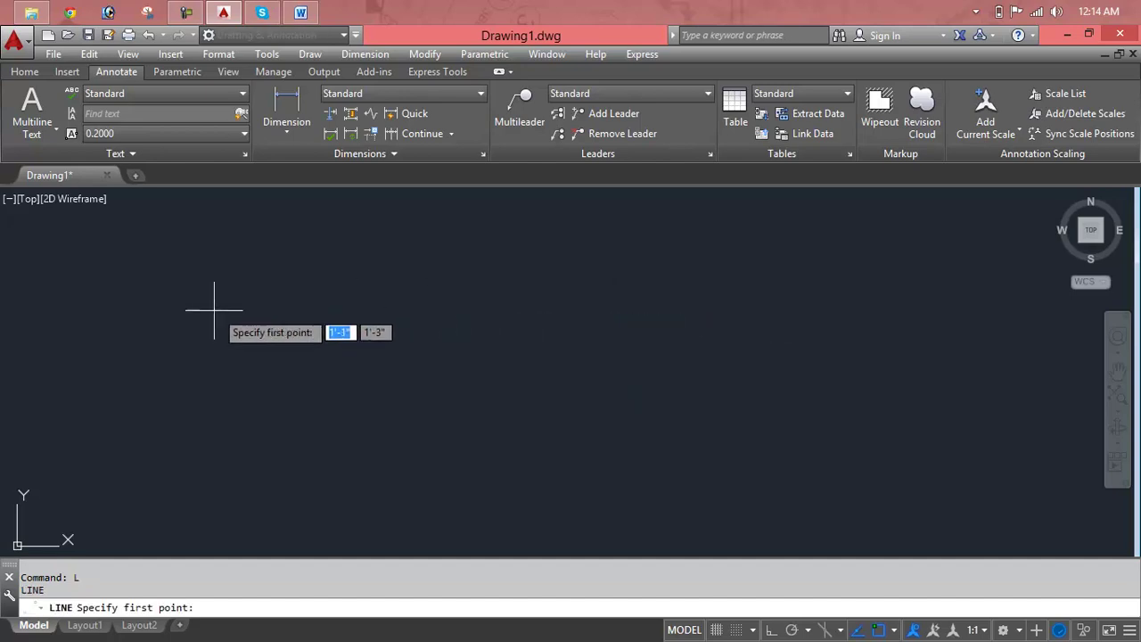
{"action": "left_click", "coordinate": [209, 310]}
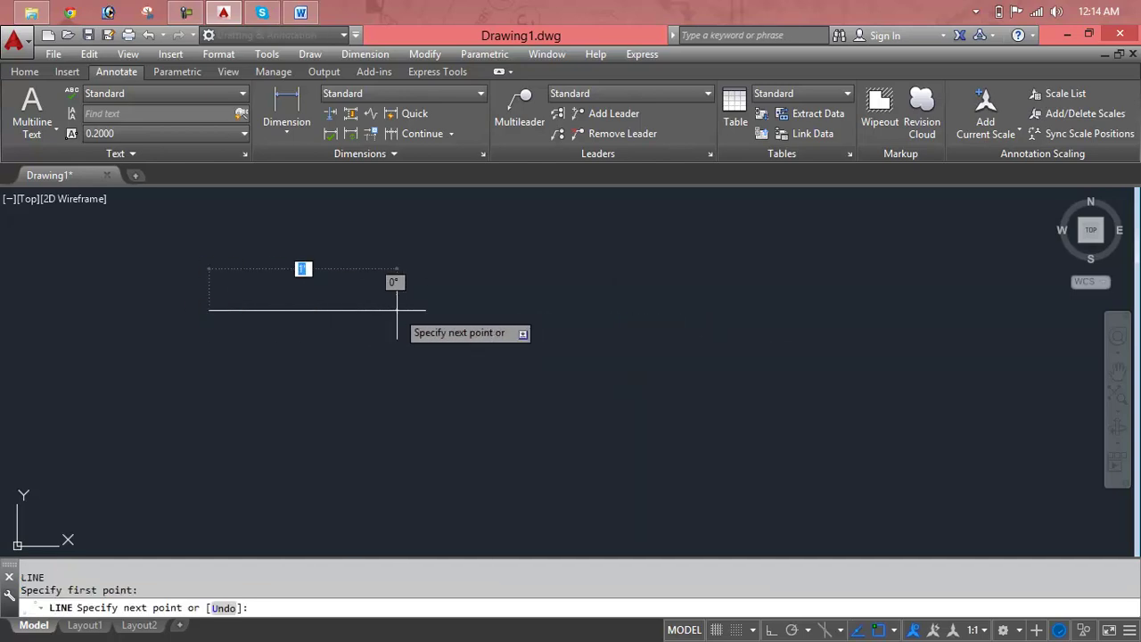
{"action": "type", "text": "10'"}
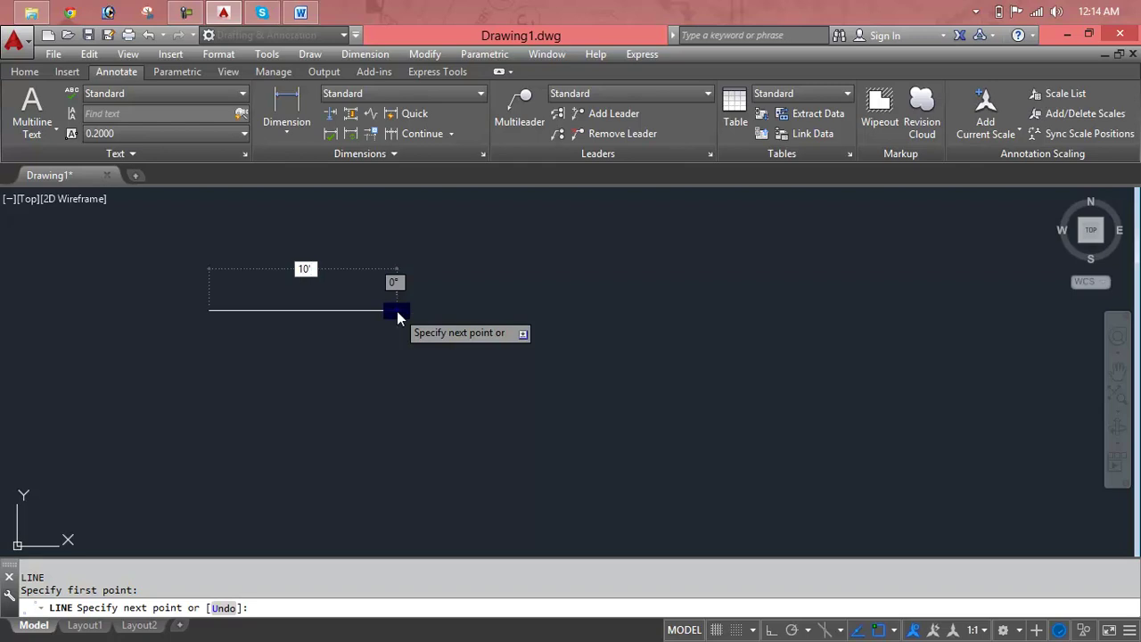
{"action": "key", "text": "Return"}
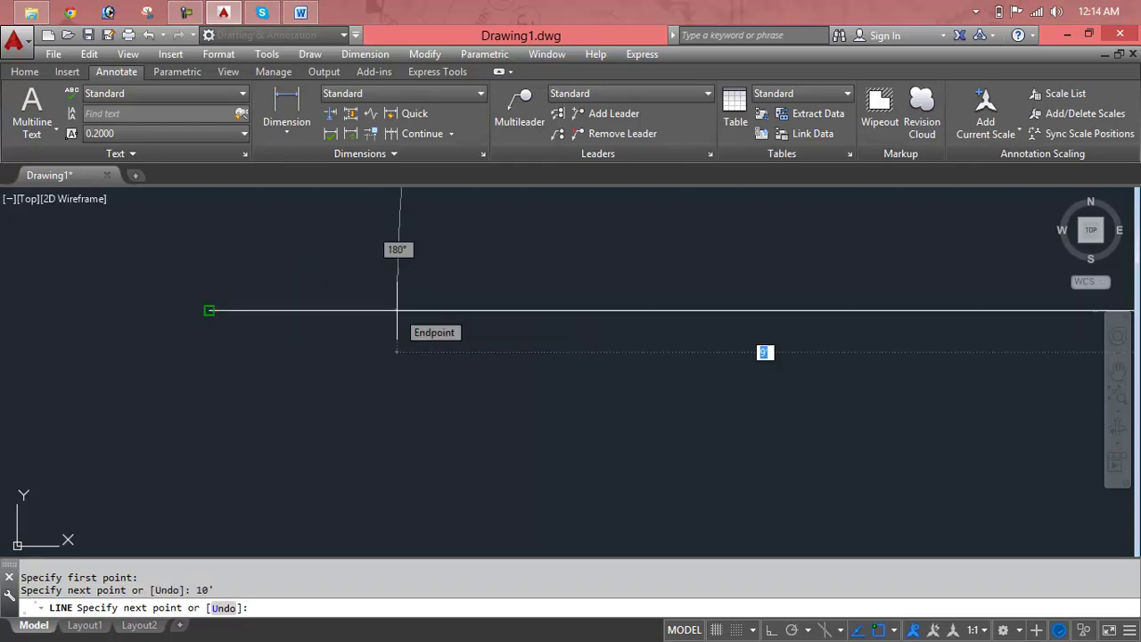
{"action": "key", "text": "Escape"}
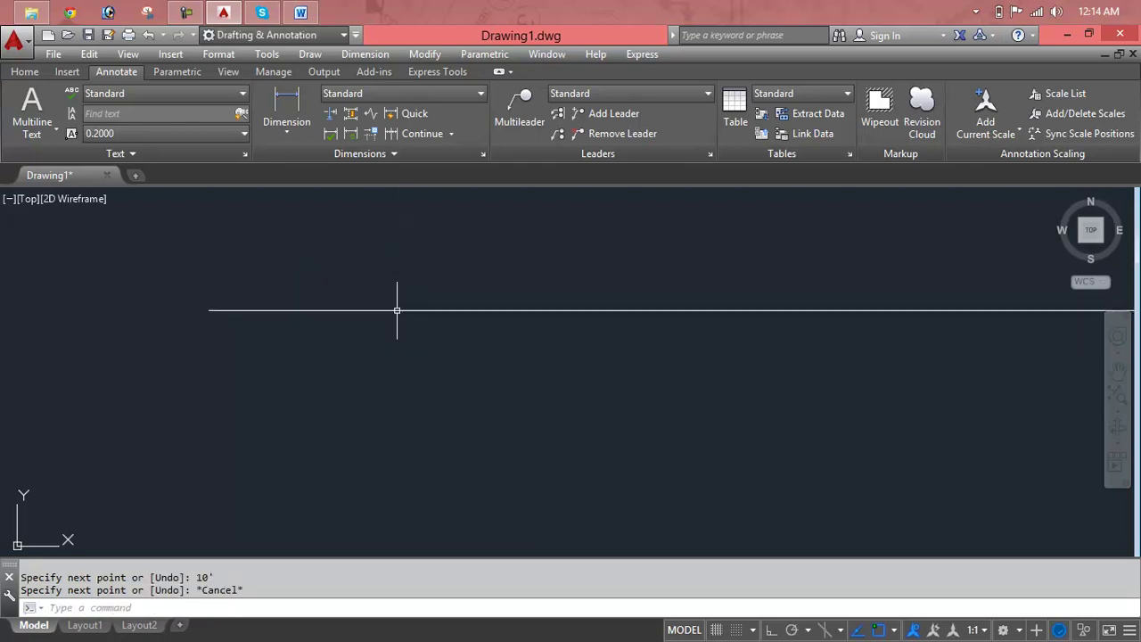
Step: Zoom to All to show the whole drawing
{"action": "type", "text": "z"}
{"action": "key", "text": "Return"}
{"action": "type", "text": "a"}
{"action": "key", "text": "Return"}
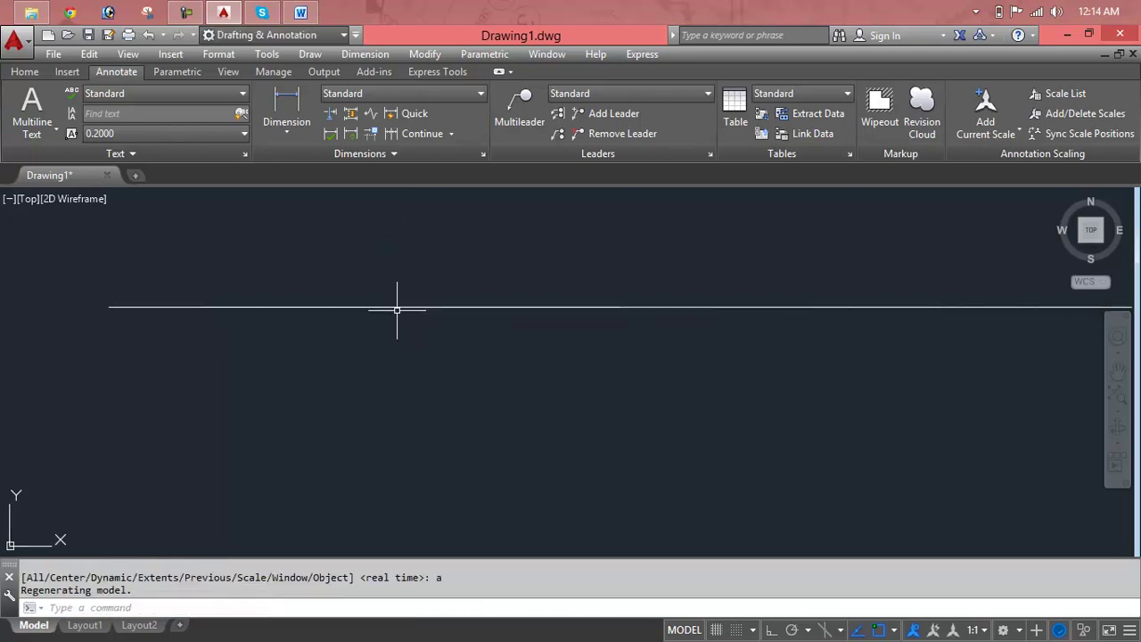
Step: Pan the view and turn off the UCS icon's display at the origin
{"action": "scroll", "coordinate": [484, 352], "scroll_direction": "down", "scroll_amount": 2}
{"action": "mouse_move", "coordinate": [550, 354]}
{"action": "middle_mouse_down"}
{"action": "mouse_move", "coordinate": [449, 344]}
{"action": "mouse_move", "coordinate": [472, 337]}
{"action": "middle_mouse_up"}
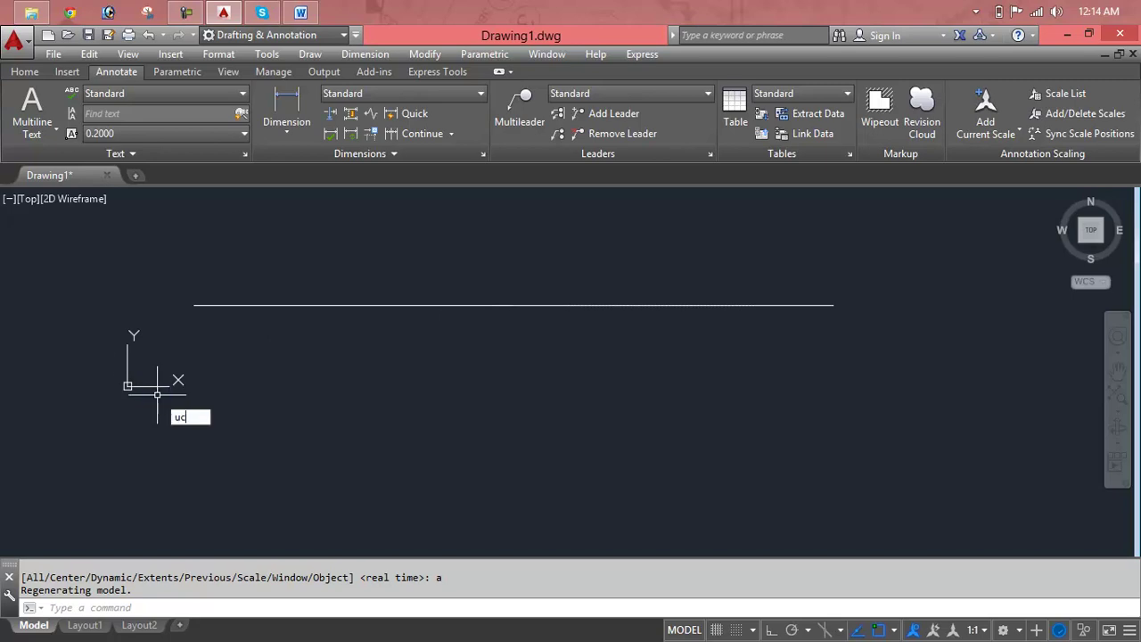
{"action": "key", "text": "Return"}
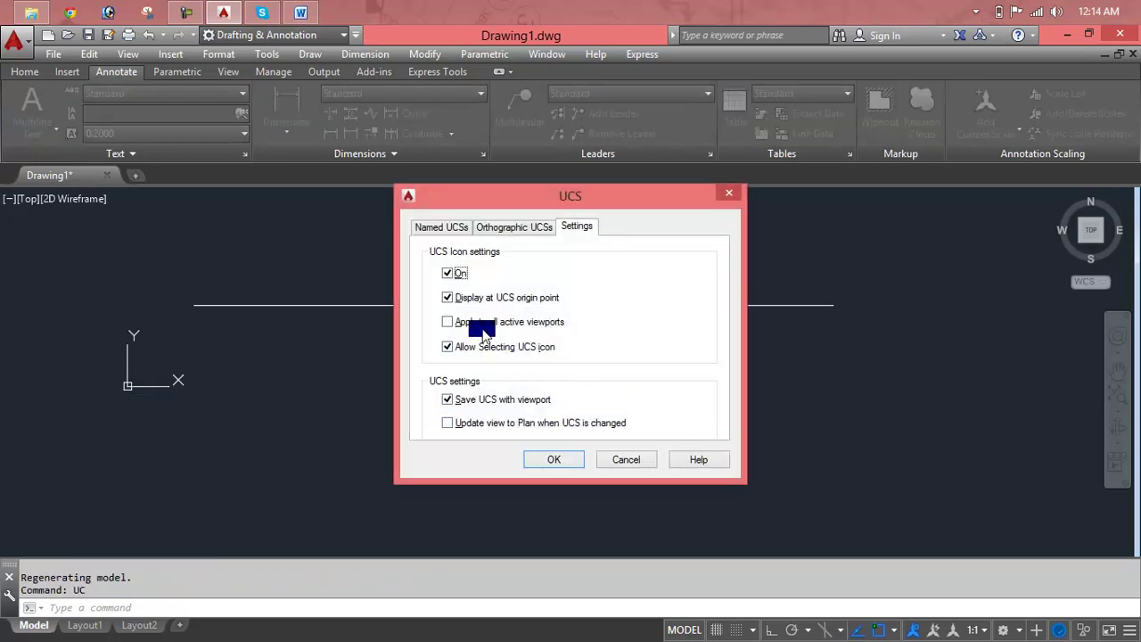
{"action": "left_click", "coordinate": [482, 298]}
{"action": "left_click", "coordinate": [555, 457]}
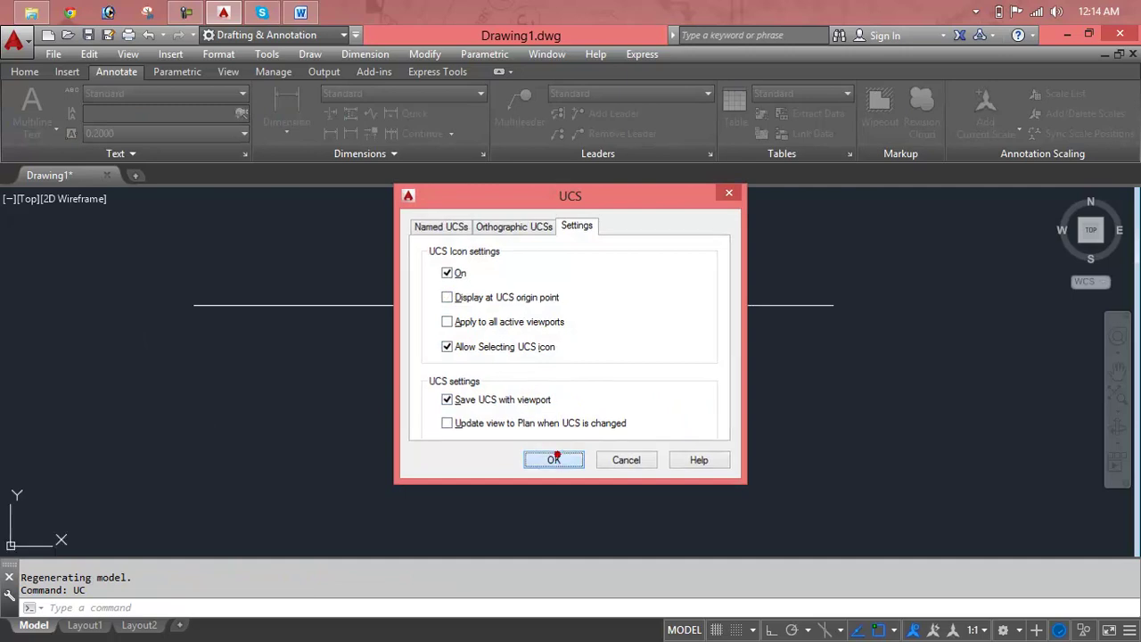
Step: On the View tab, toggle the UCS icon off and back on
{"action": "left_click", "coordinate": [126, 54]}
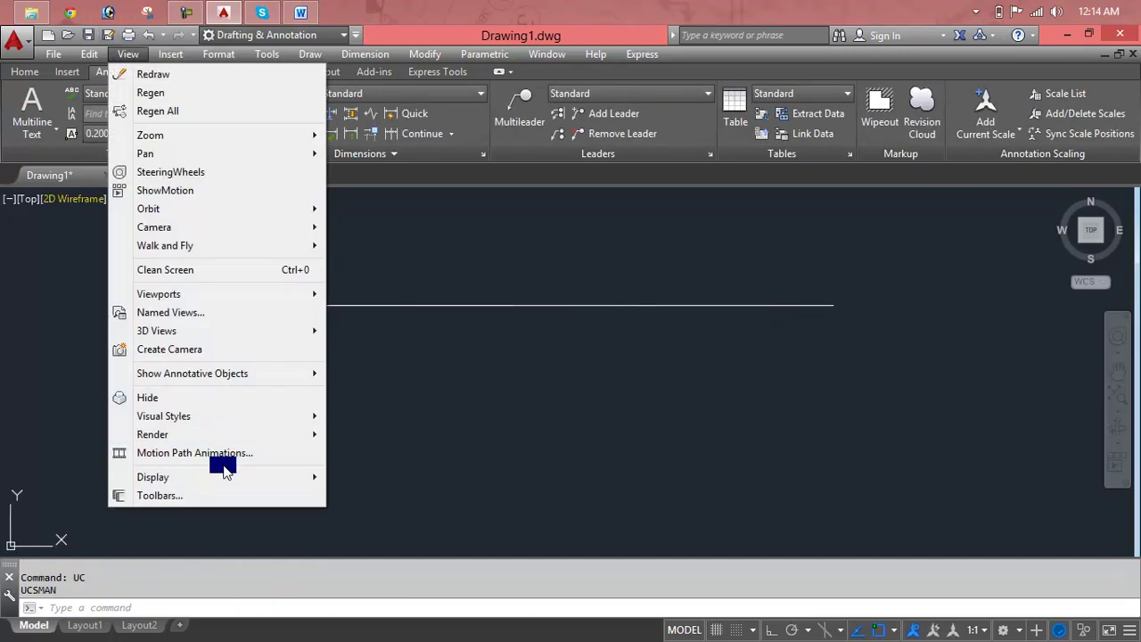
{"action": "mouse_move", "coordinate": [373, 477]}
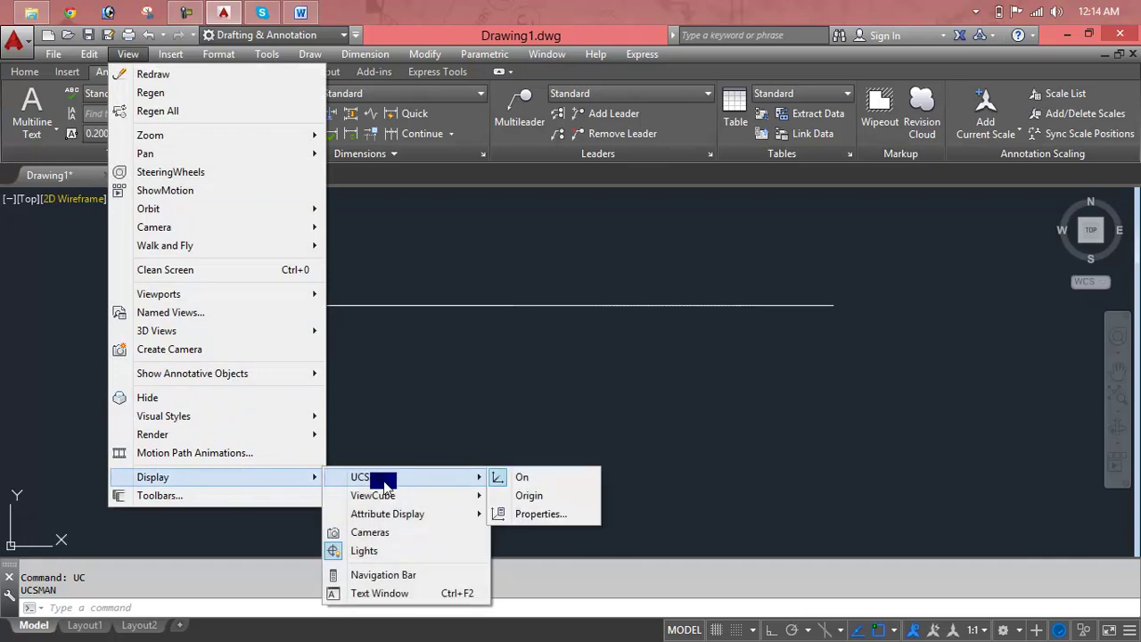
{"action": "left_click", "coordinate": [563, 495]}
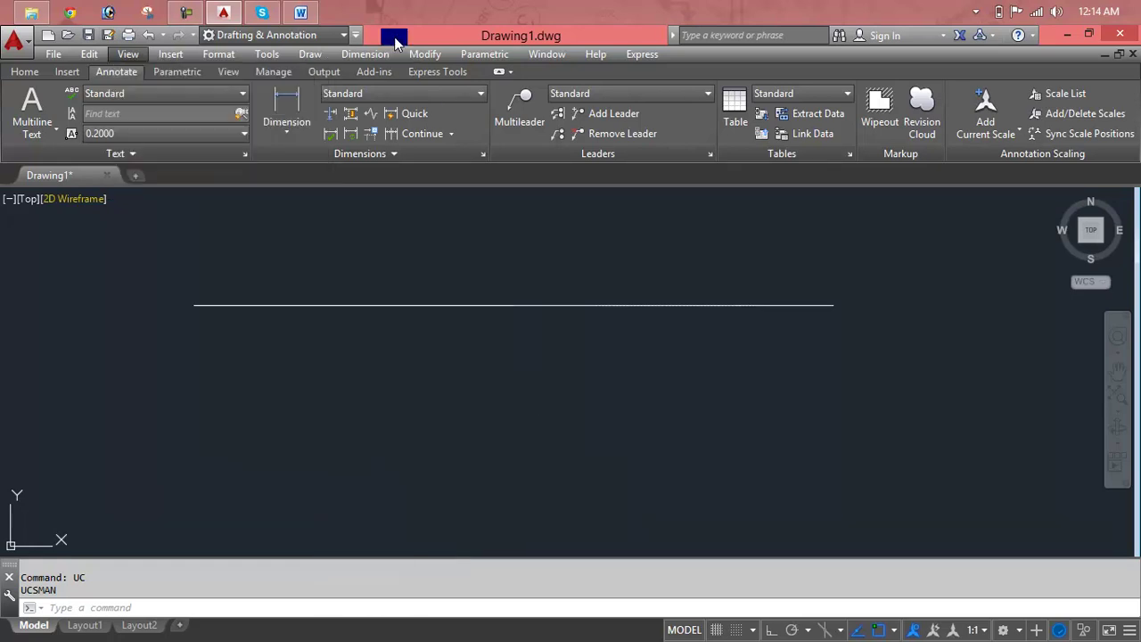
{"action": "left_click", "coordinate": [393, 34]}
{"action": "left_click", "coordinate": [392, 12]}
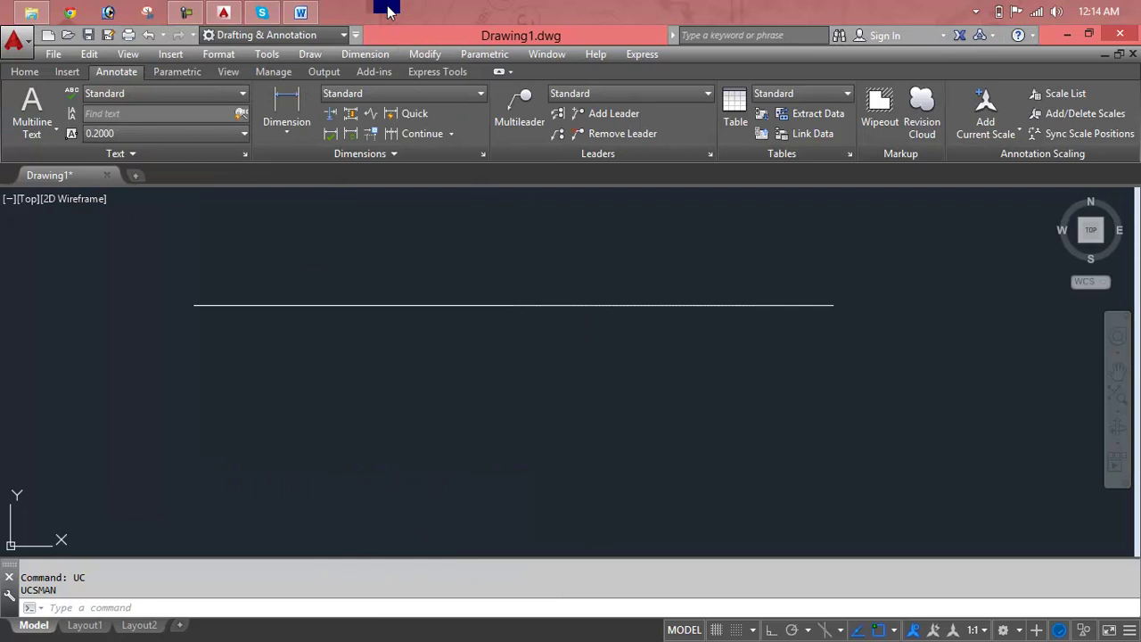
{"action": "left_click", "coordinate": [243, 72]}
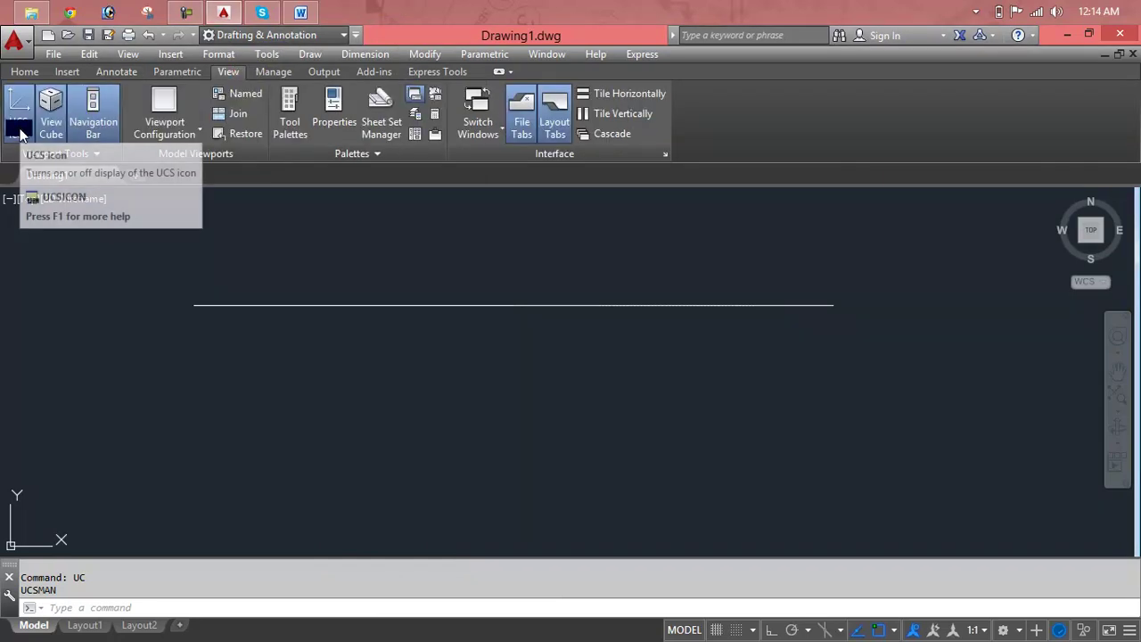
{"action": "left_click", "coordinate": [19, 132]}
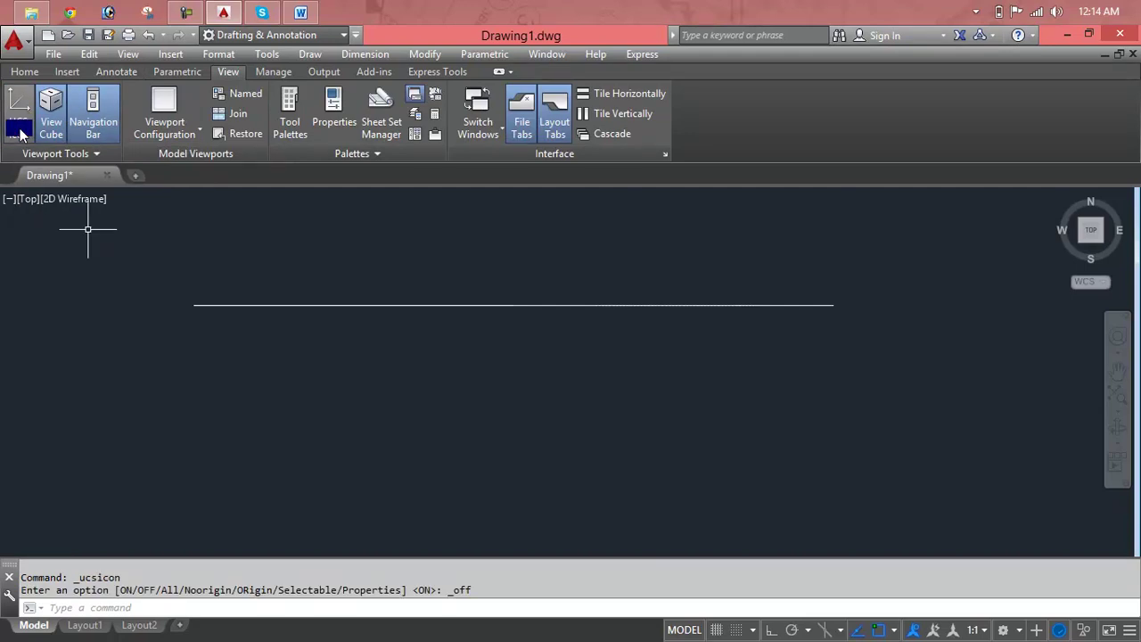
{"action": "left_click", "coordinate": [20, 131]}
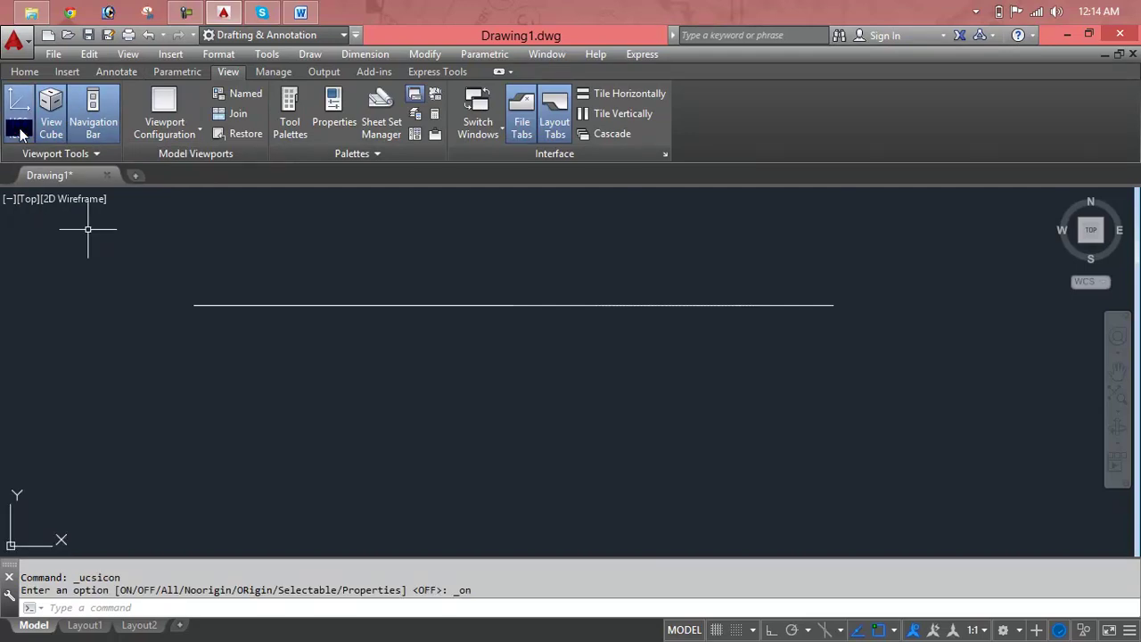
{"action": "left_click", "coordinate": [105, 155]}
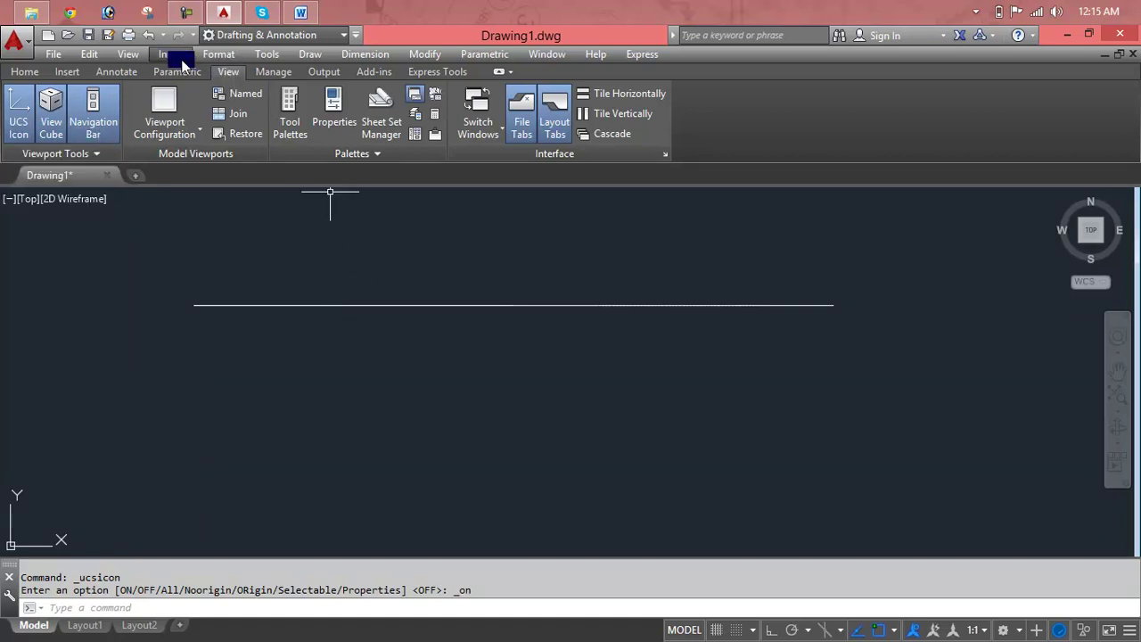
Step: Add a Linear dimension between the line's endpoints, placed just below it, reading 120.0000
{"action": "left_click", "coordinate": [169, 55]}
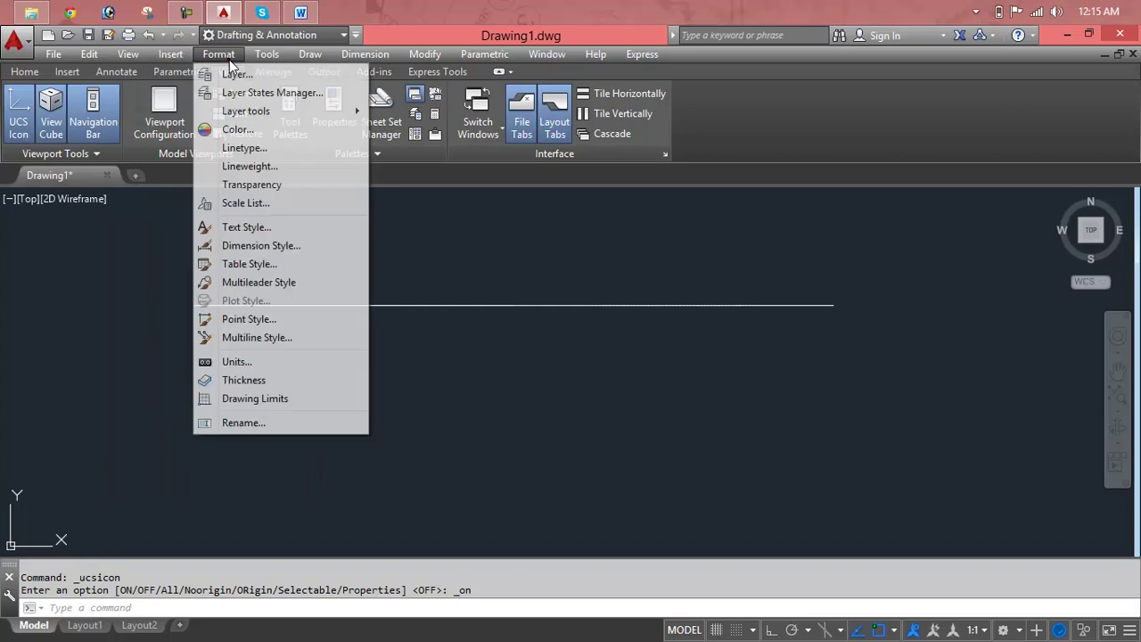
{"action": "left_click", "coordinate": [96, 72]}
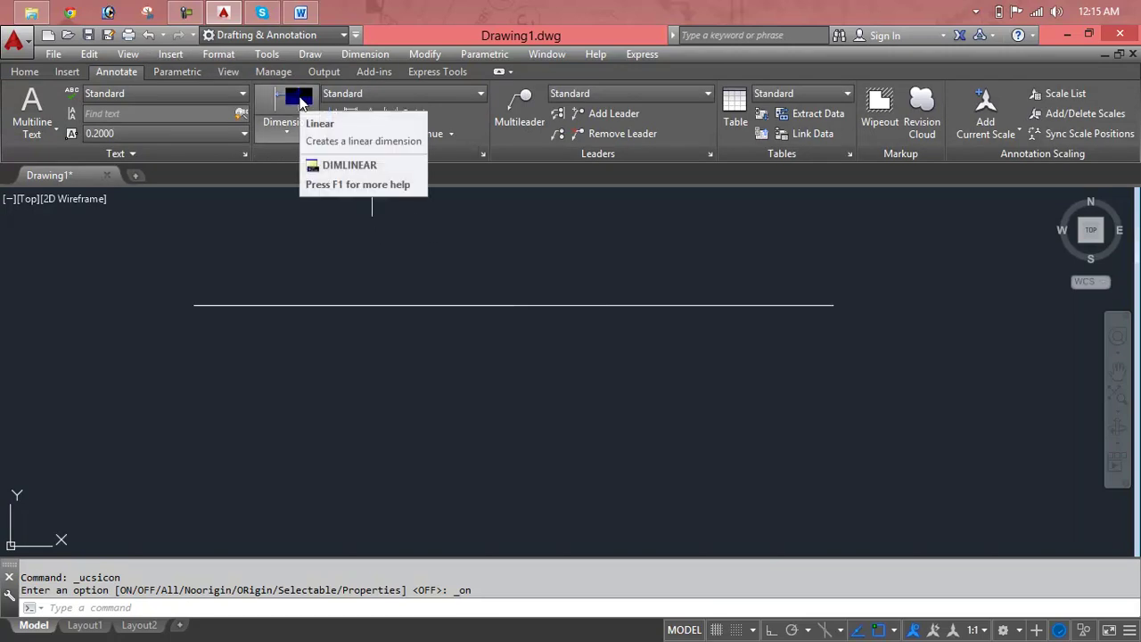
{"action": "left_click", "coordinate": [292, 125]}
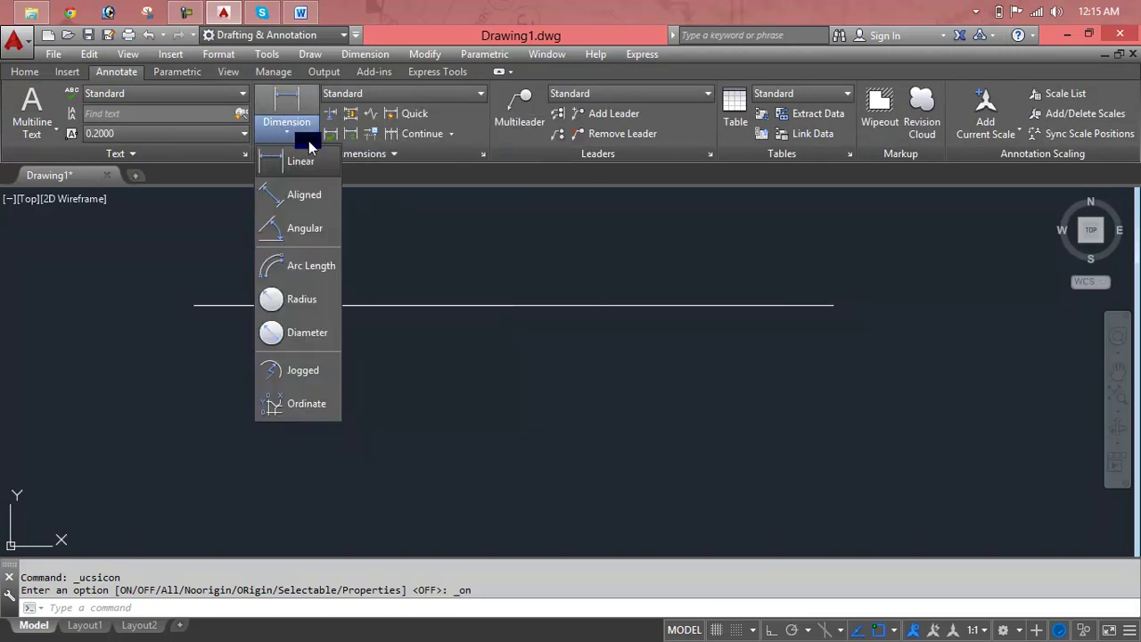
{"action": "left_click", "coordinate": [303, 161]}
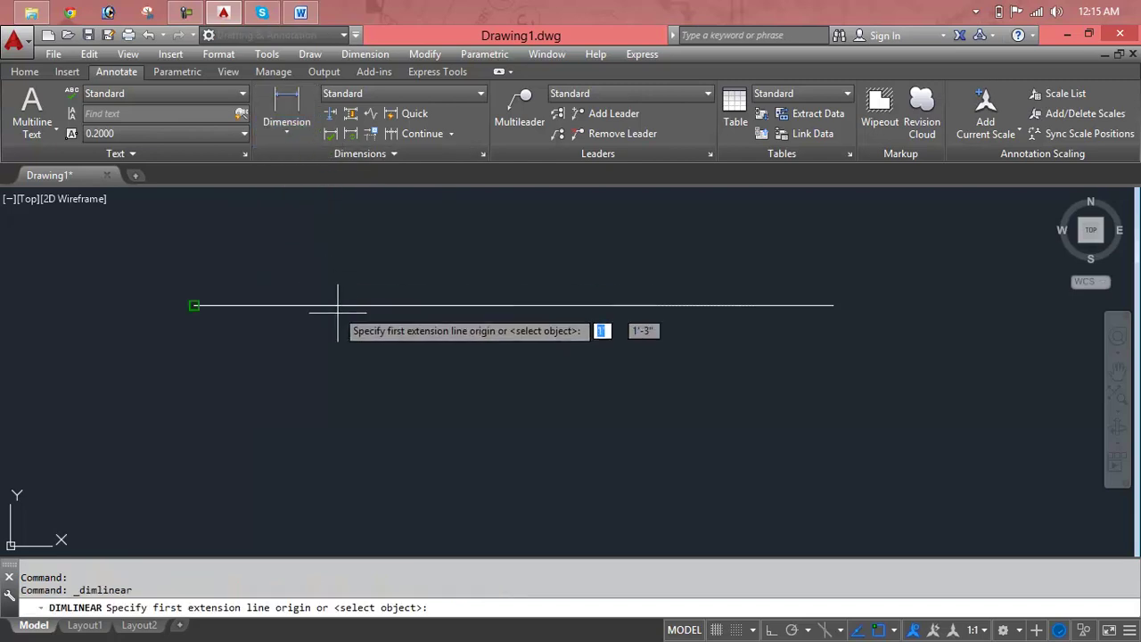
{"action": "left_click", "coordinate": [193, 305]}
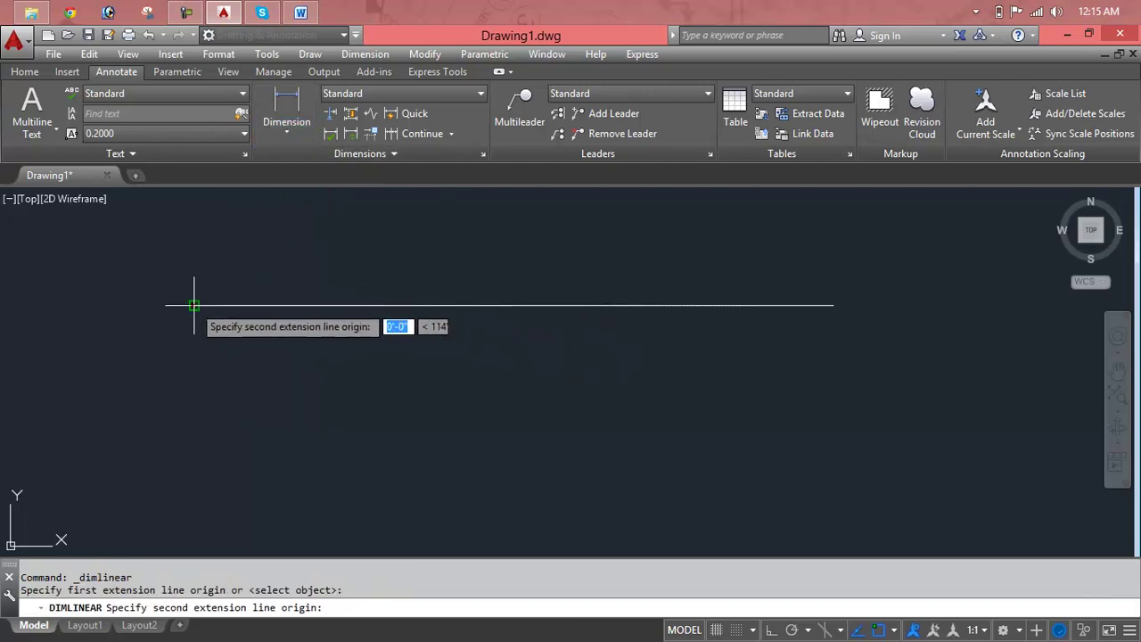
{"action": "left_click", "coordinate": [834, 305]}
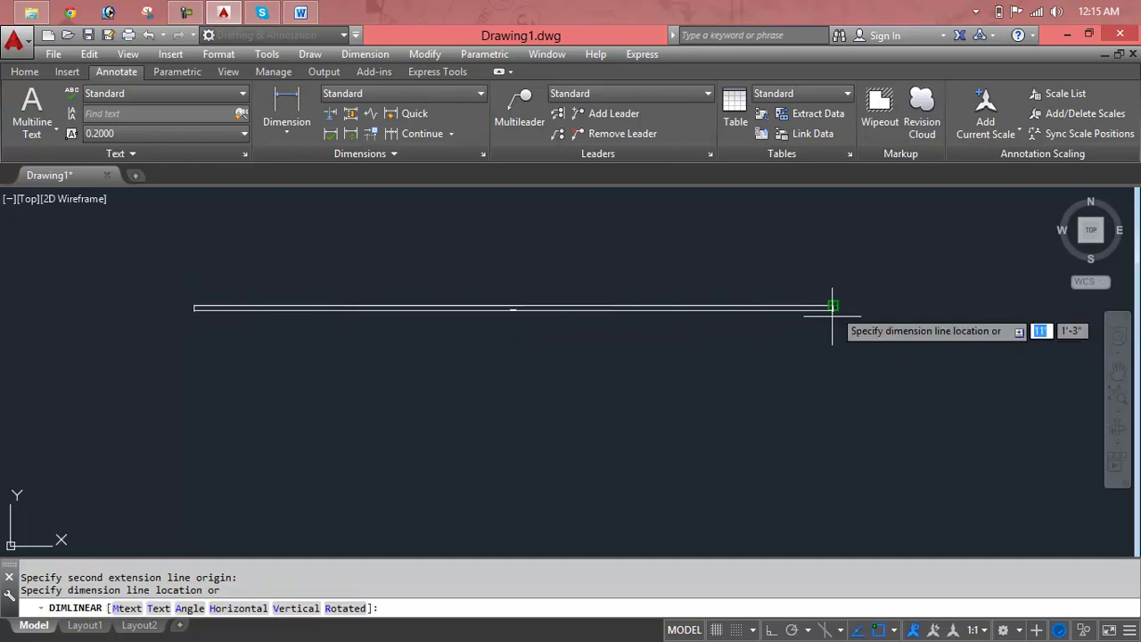
{"action": "left_click", "coordinate": [821, 383]}
{"action": "scroll", "coordinate": [509, 387], "scroll_direction": "up", "scroll_amount": 3}
{"action": "scroll", "coordinate": [509, 387], "scroll_direction": "up", "scroll_amount": 2}
{"action": "scroll", "coordinate": [510, 294], "scroll_direction": "up", "scroll_amount": 3}
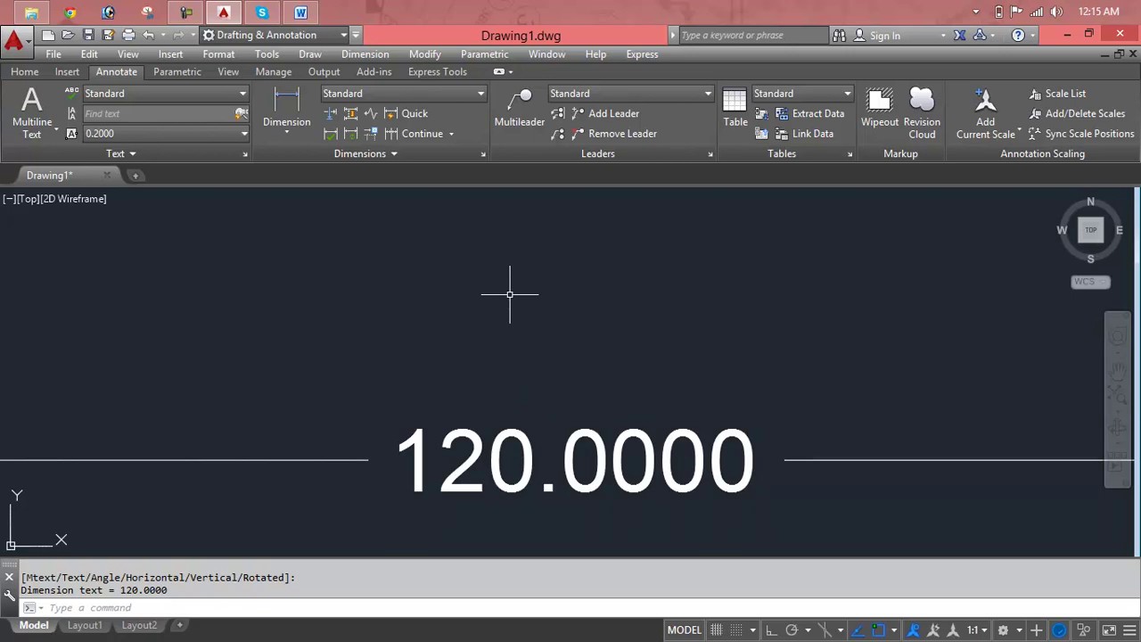
Step: Open the Dimension Style Manager from the Dimension menu
{"action": "type", "text": "D"}
{"action": "key", "text": "Return"}
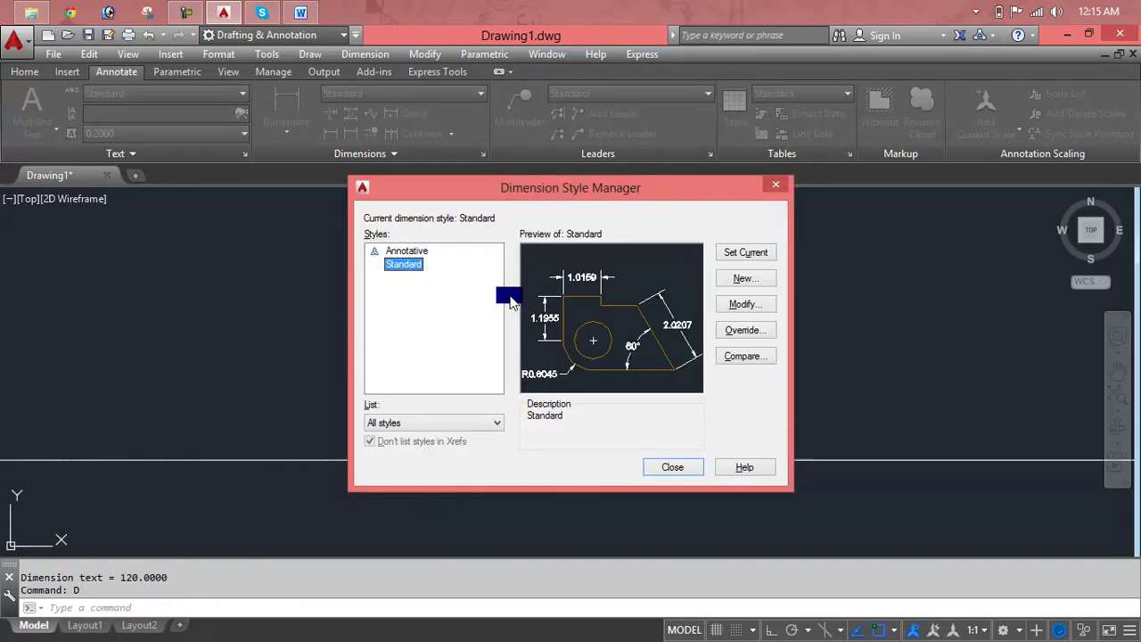
{"action": "left_click", "coordinate": [776, 184]}
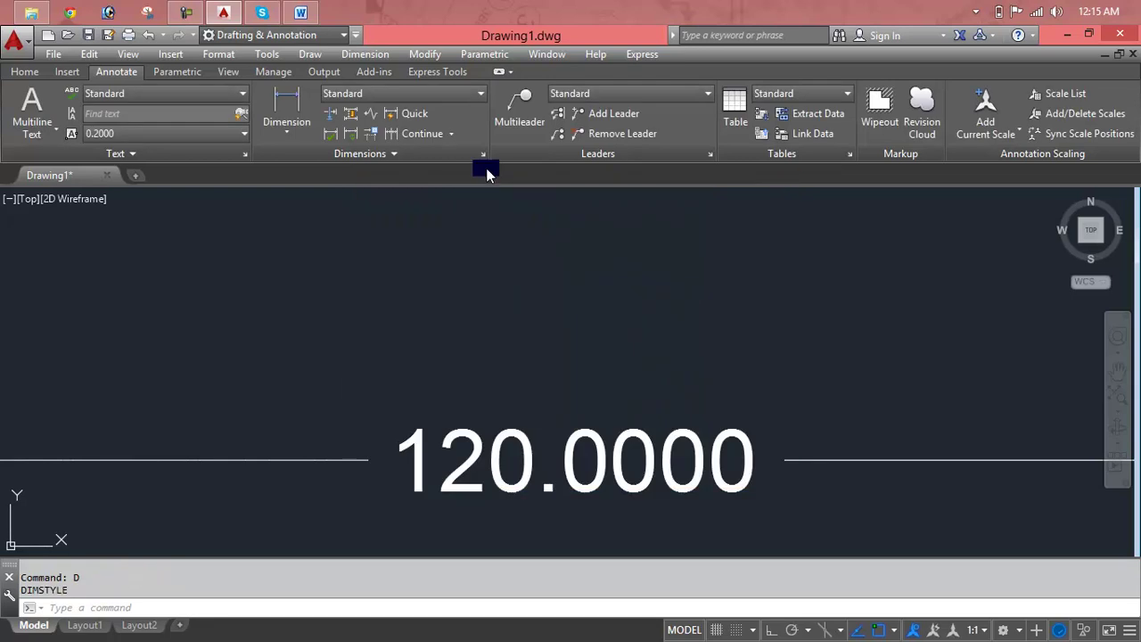
{"action": "left_click", "coordinate": [484, 154]}
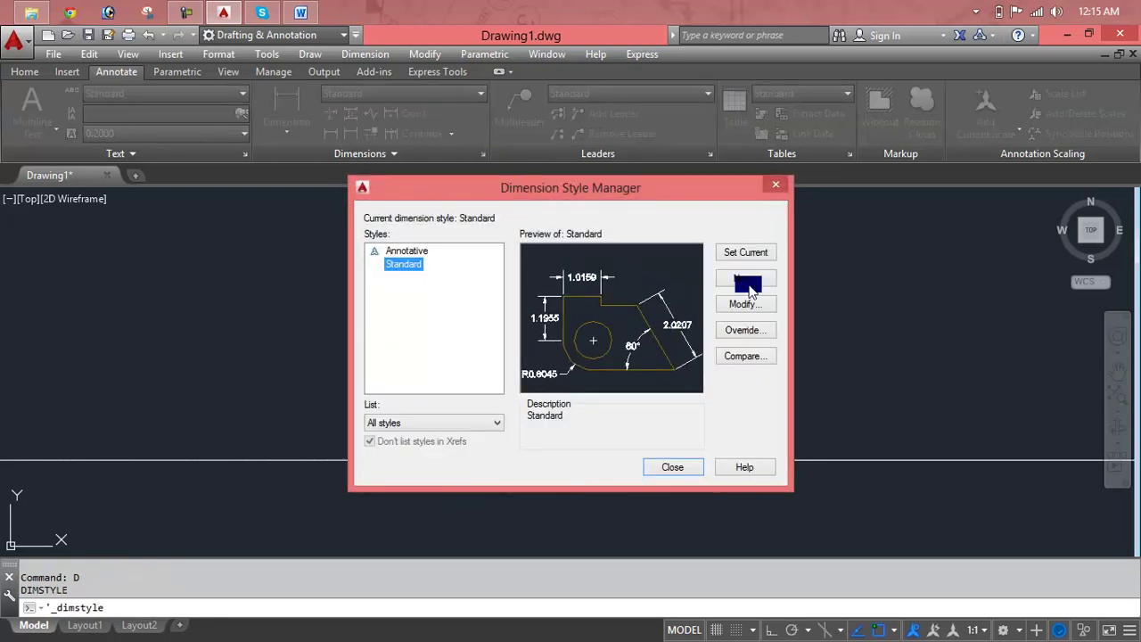
{"action": "left_click", "coordinate": [776, 184]}
{"action": "left_click", "coordinate": [365, 54]}
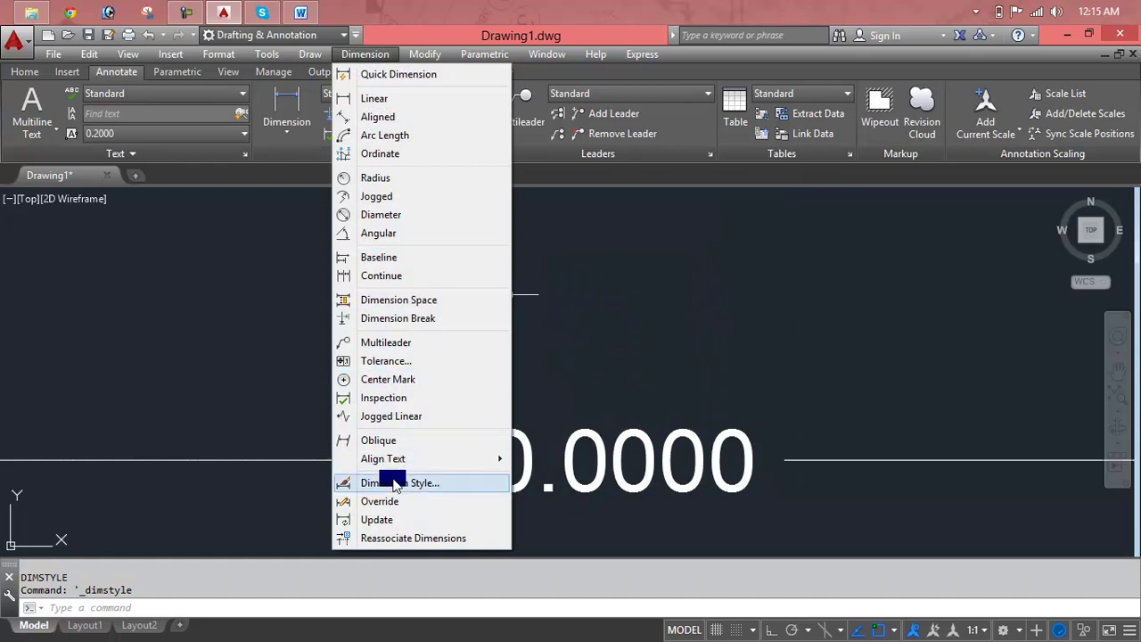
{"action": "left_click", "coordinate": [394, 483]}
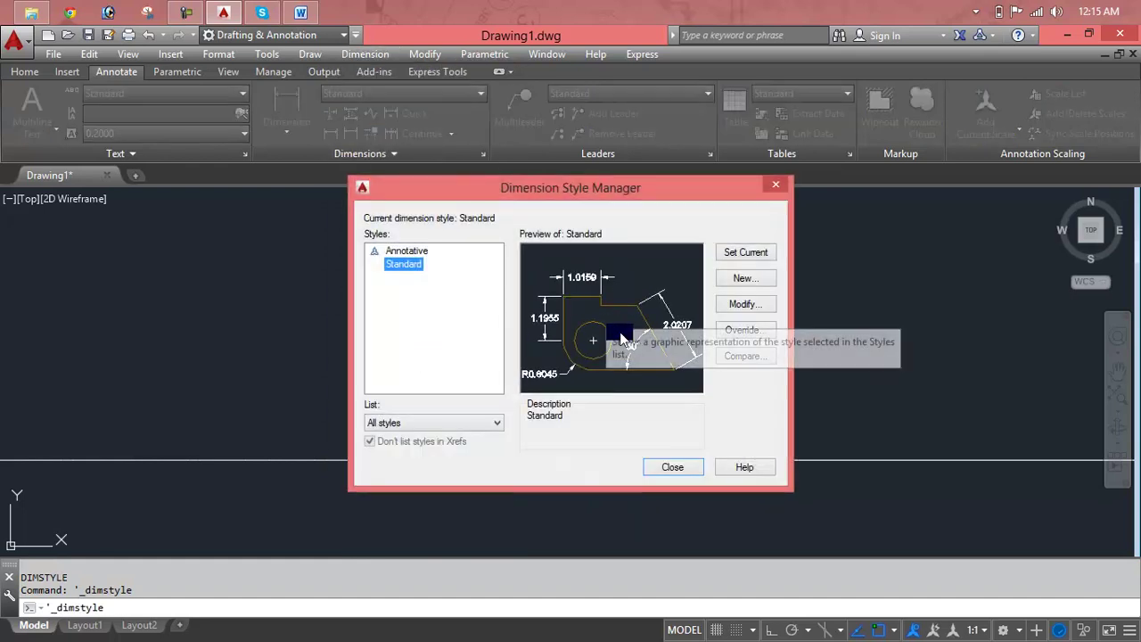
Step: Set Standard's primary units to Engineering with 0'-0" precision
{"action": "left_click", "coordinate": [746, 305]}
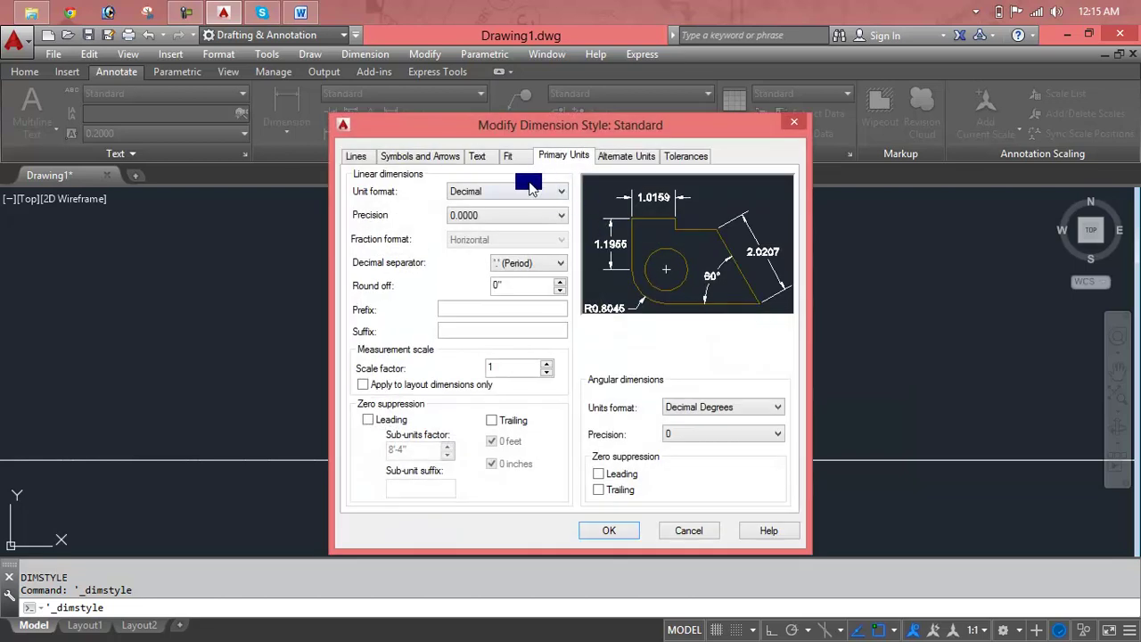
{"action": "left_click", "coordinate": [530, 195]}
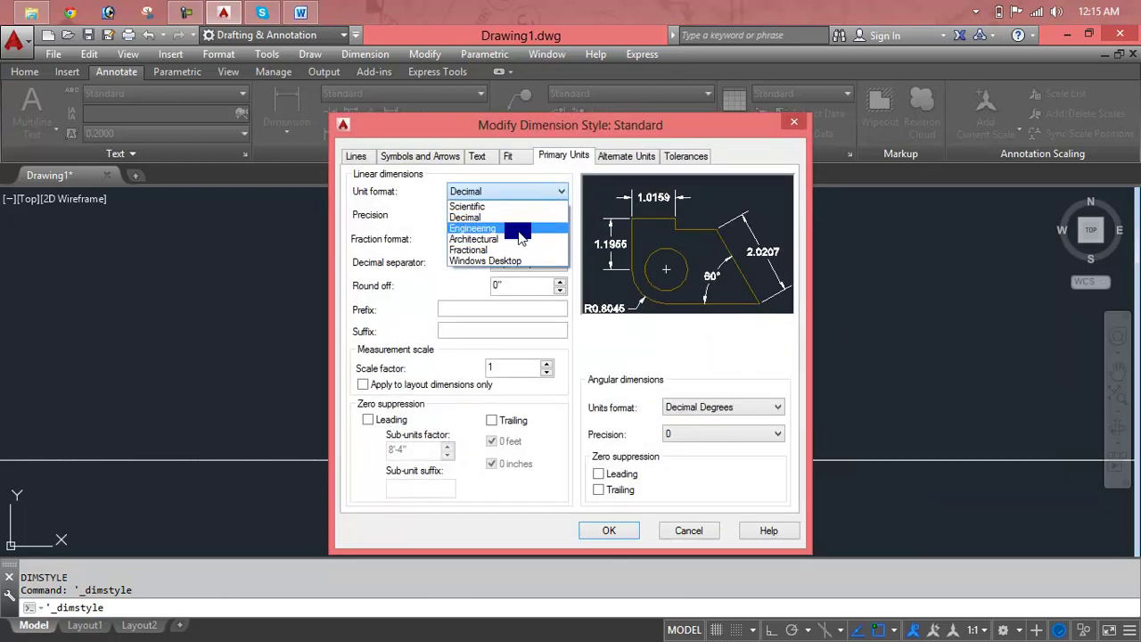
{"action": "left_click", "coordinate": [520, 233]}
{"action": "left_click", "coordinate": [520, 215]}
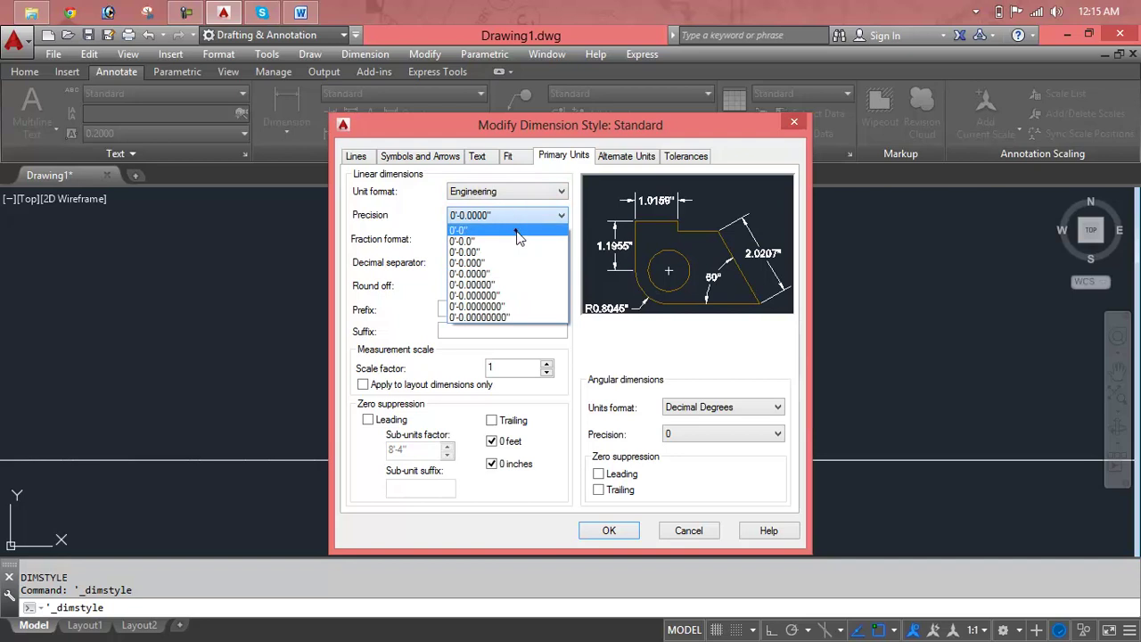
{"action": "left_click", "coordinate": [515, 225]}
{"action": "left_click", "coordinate": [628, 532]}
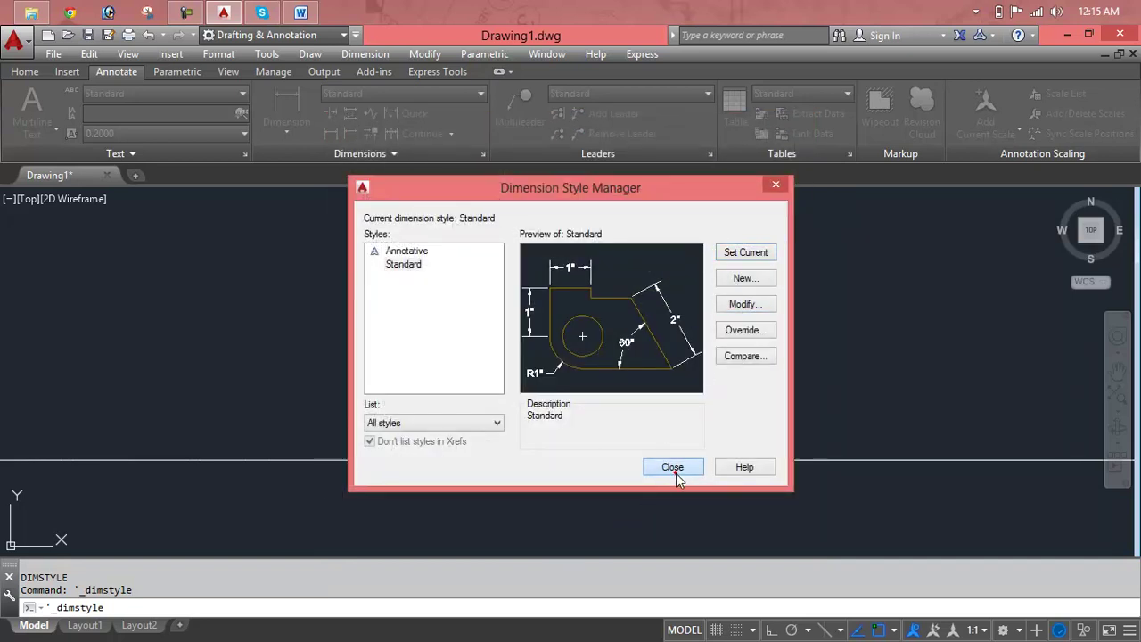
{"action": "left_click", "coordinate": [675, 471]}
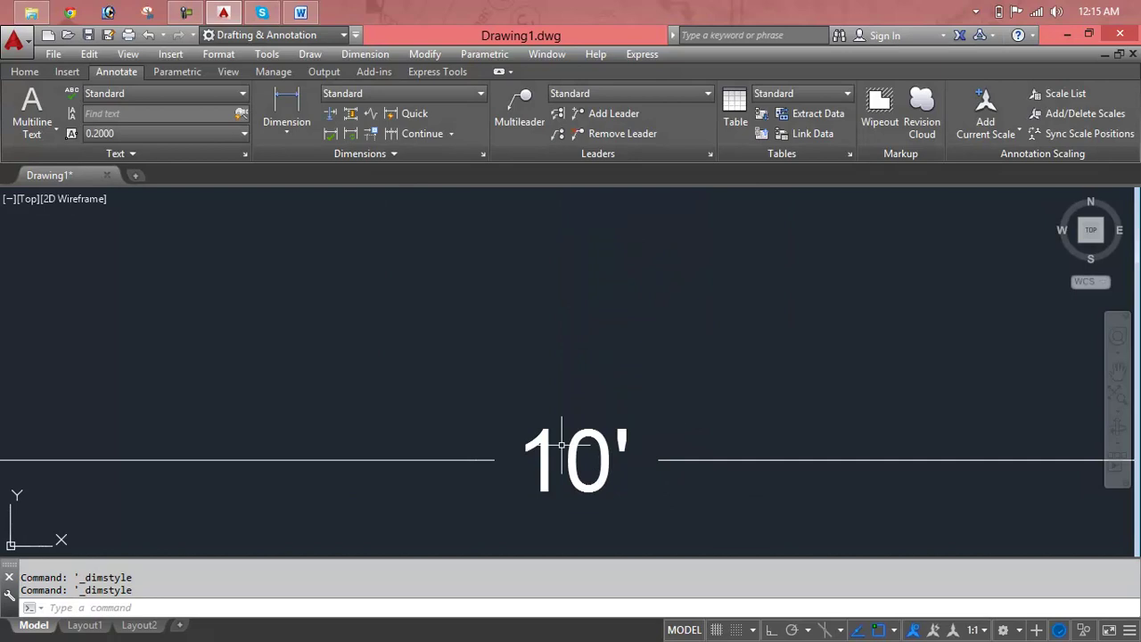
Step: Zoom out and delete the old rectangle's selected edges
{"action": "scroll", "coordinate": [562, 443], "scroll_direction": "down", "scroll_amount": 2}
{"action": "scroll", "coordinate": [562, 443], "scroll_direction": "down", "scroll_amount": 2}
{"action": "scroll", "coordinate": [561, 443], "scroll_direction": "down", "scroll_amount": 2}
{"action": "scroll", "coordinate": [571, 446], "scroll_direction": "down", "scroll_amount": 2}
{"action": "scroll", "coordinate": [589, 455], "scroll_direction": "down", "scroll_amount": 2}
{"action": "scroll", "coordinate": [632, 464], "scroll_direction": "down", "scroll_amount": 2}
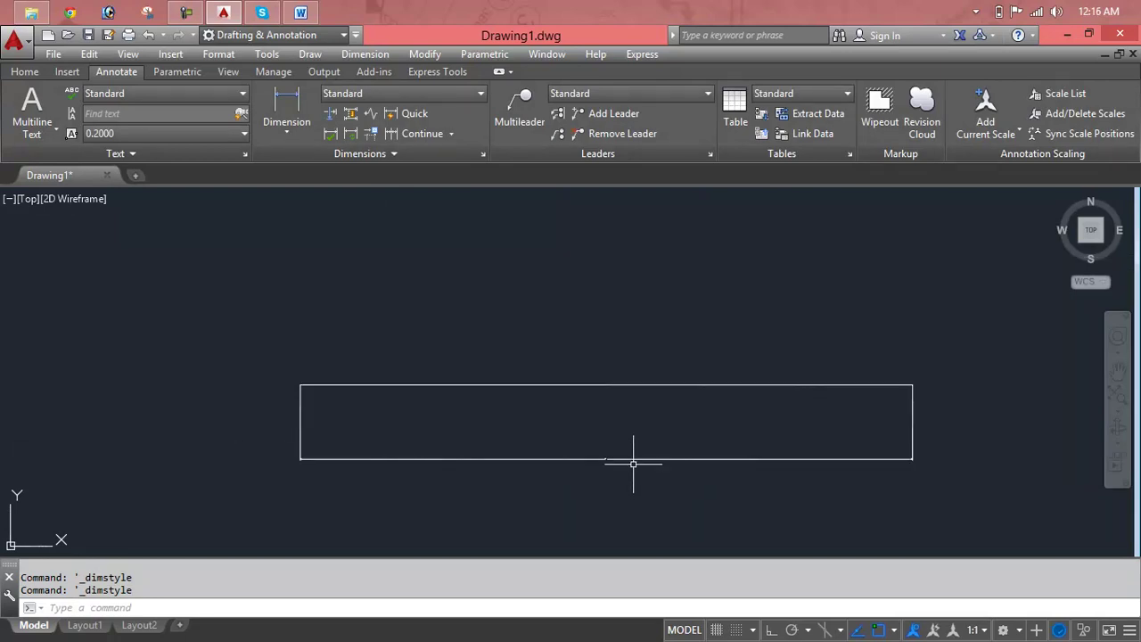
{"action": "left_click", "coordinate": [628, 385]}
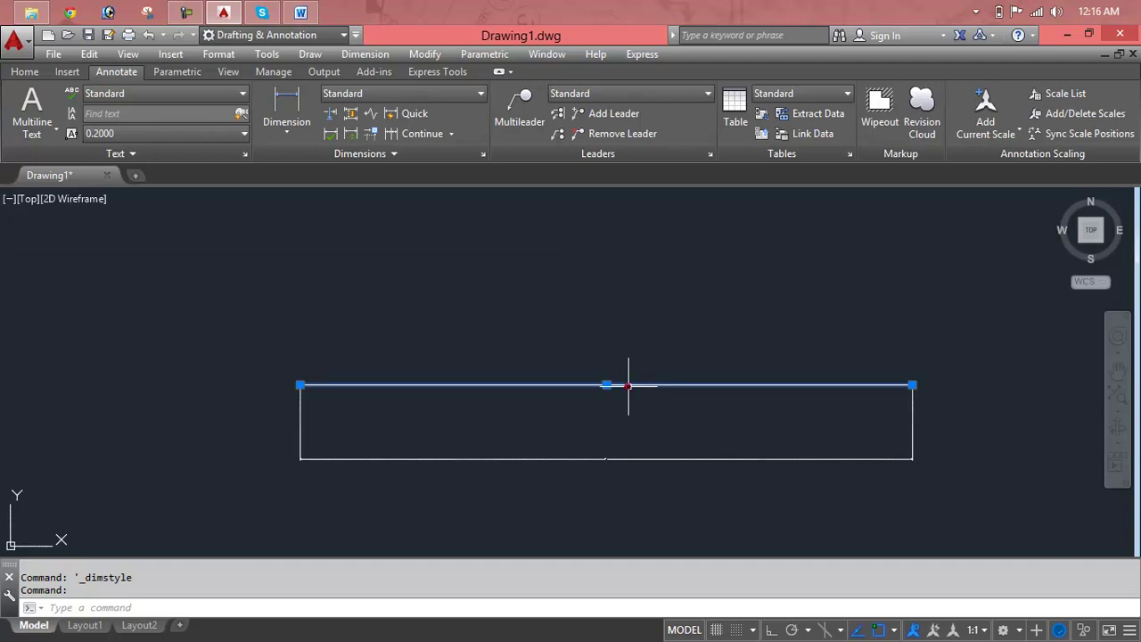
{"action": "left_click", "coordinate": [625, 457]}
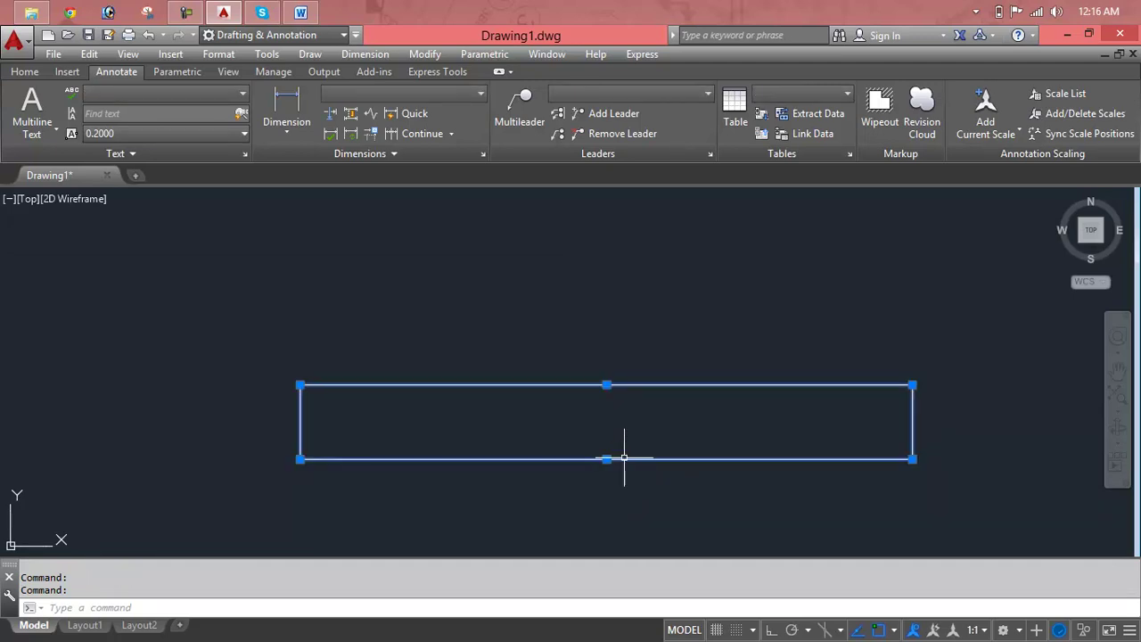
{"action": "key", "text": "Delete"}
{"action": "key", "text": "Escape"}
{"action": "key", "text": "Escape"}
Step: Draw a new horizontal line 5' long
{"action": "type", "text": "L"}
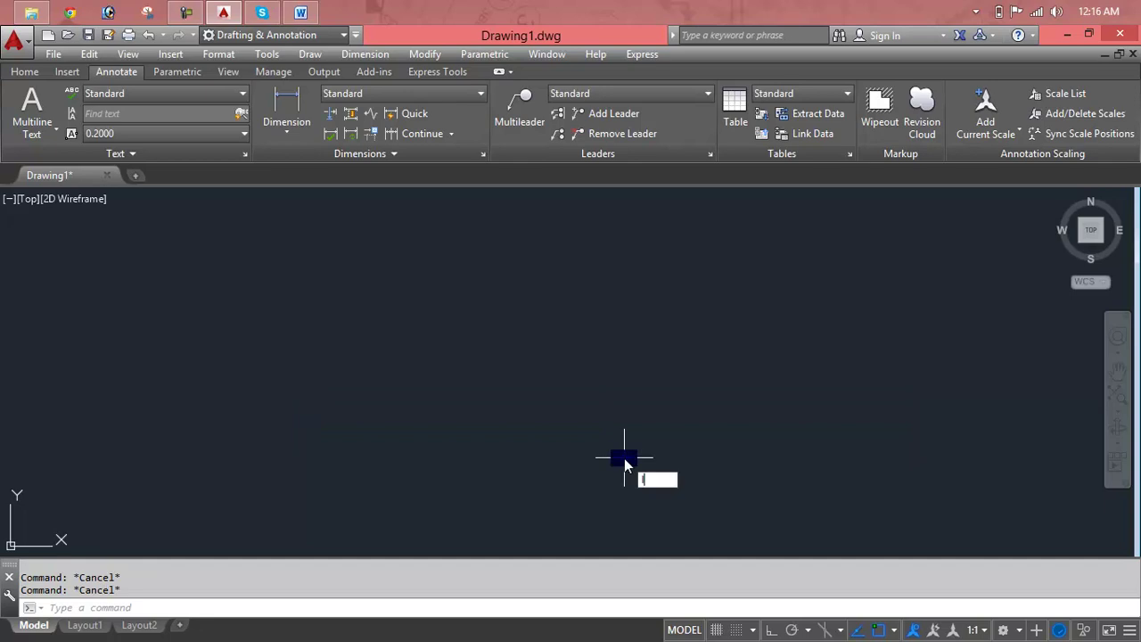
{"action": "key", "text": "Return"}
{"action": "left_click", "coordinate": [223, 355]}
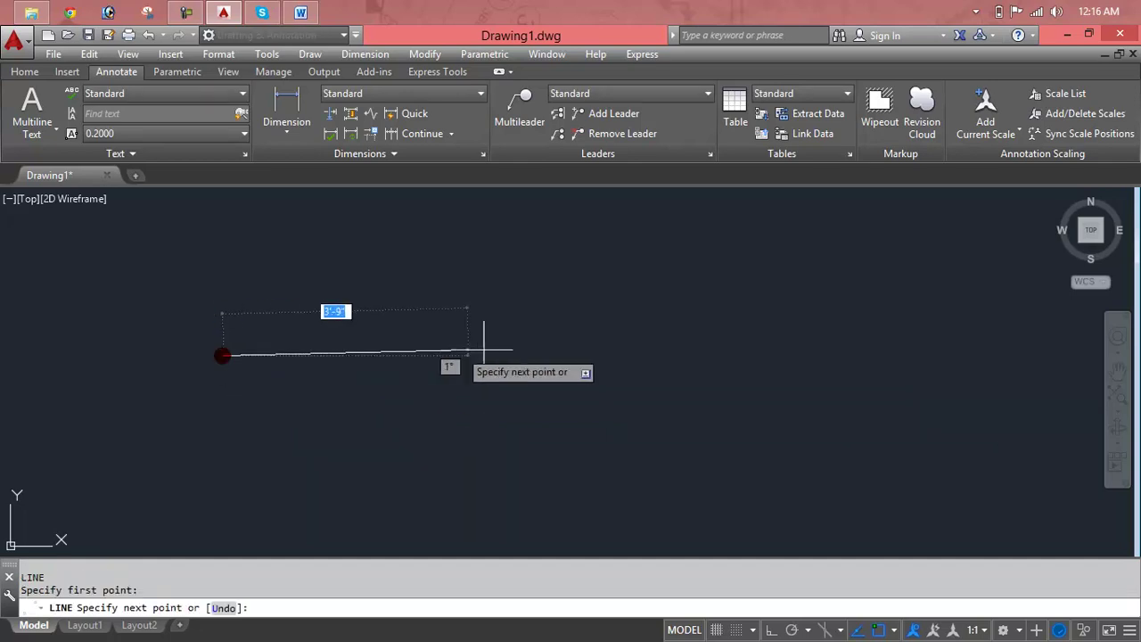
{"action": "type", "text": "5"}
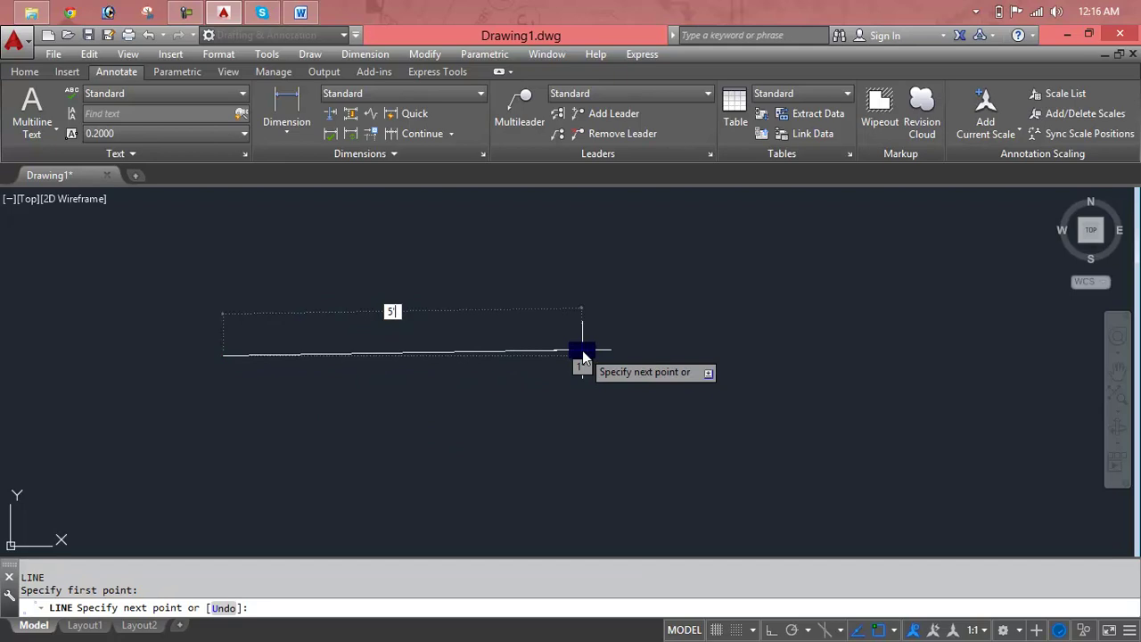
{"action": "key", "text": "Escape"}
{"action": "key", "text": "Escape"}
{"action": "type", "text": "L"}
{"action": "key", "text": "Return"}
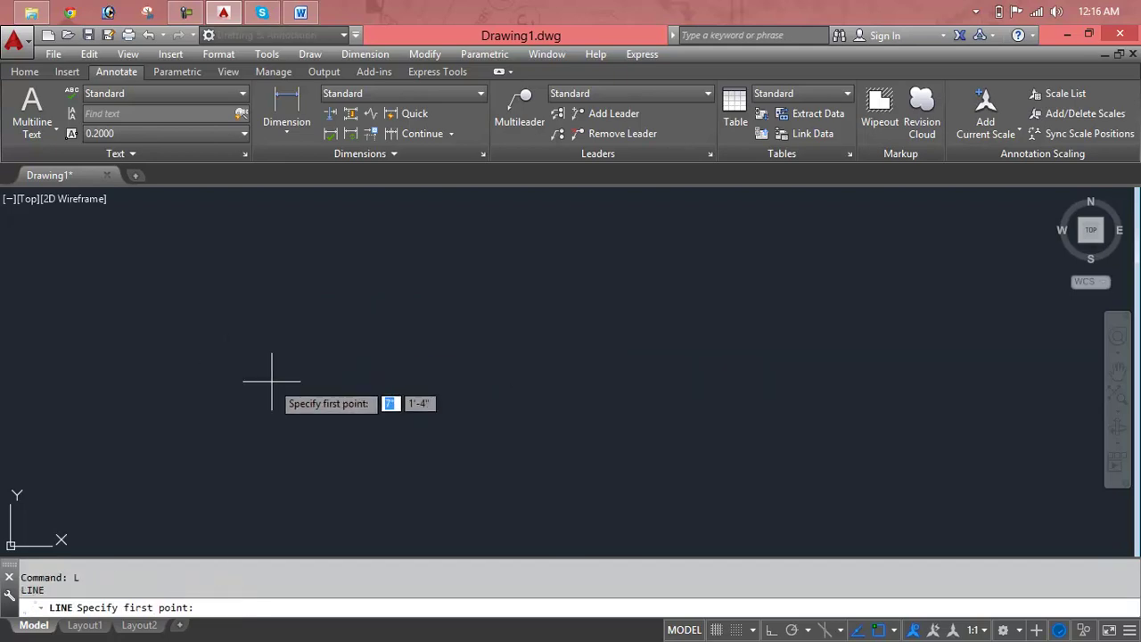
{"action": "left_click", "coordinate": [271, 375]}
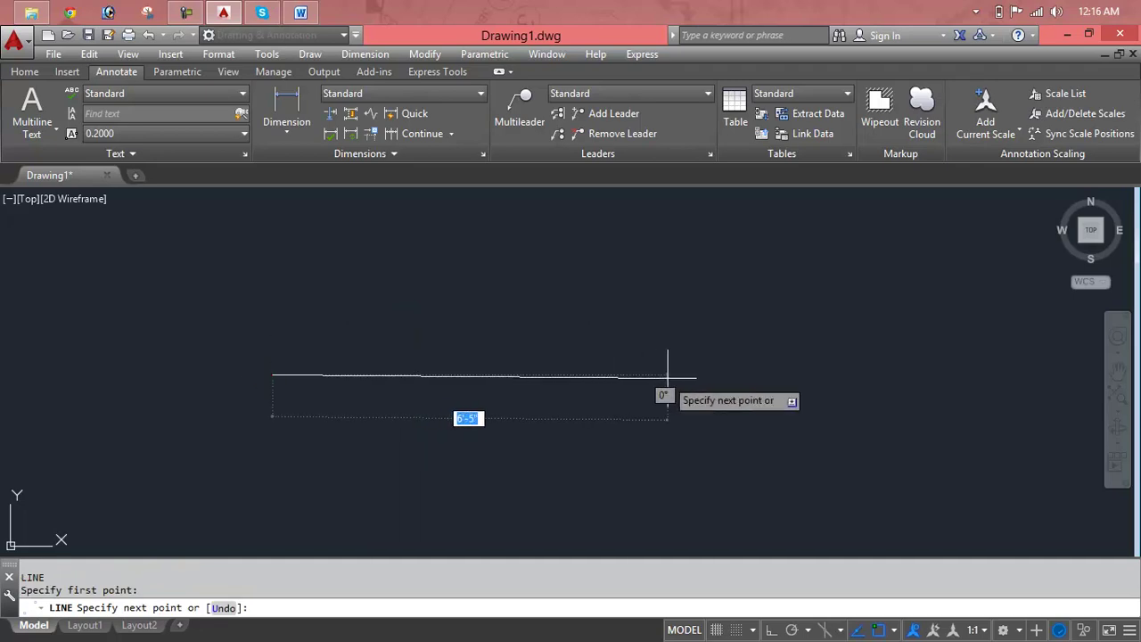
{"action": "type", "text": "5'"}
{"action": "key", "text": "Return"}
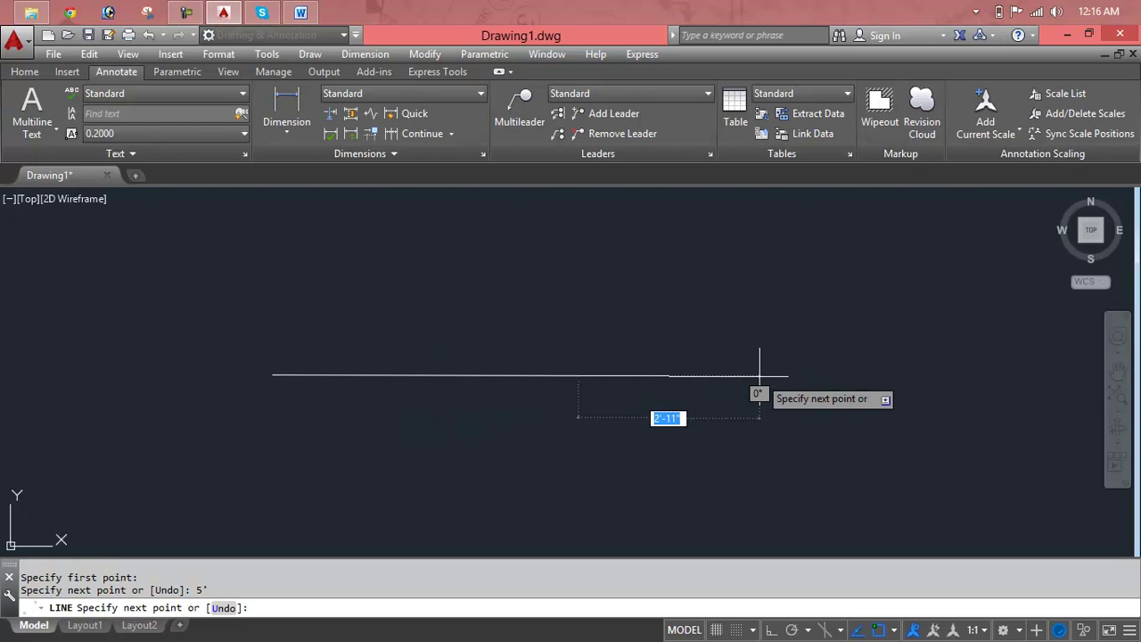
{"action": "key", "text": "Escape"}
{"action": "scroll", "coordinate": [376, 411], "scroll_direction": "up", "scroll_amount": 3}
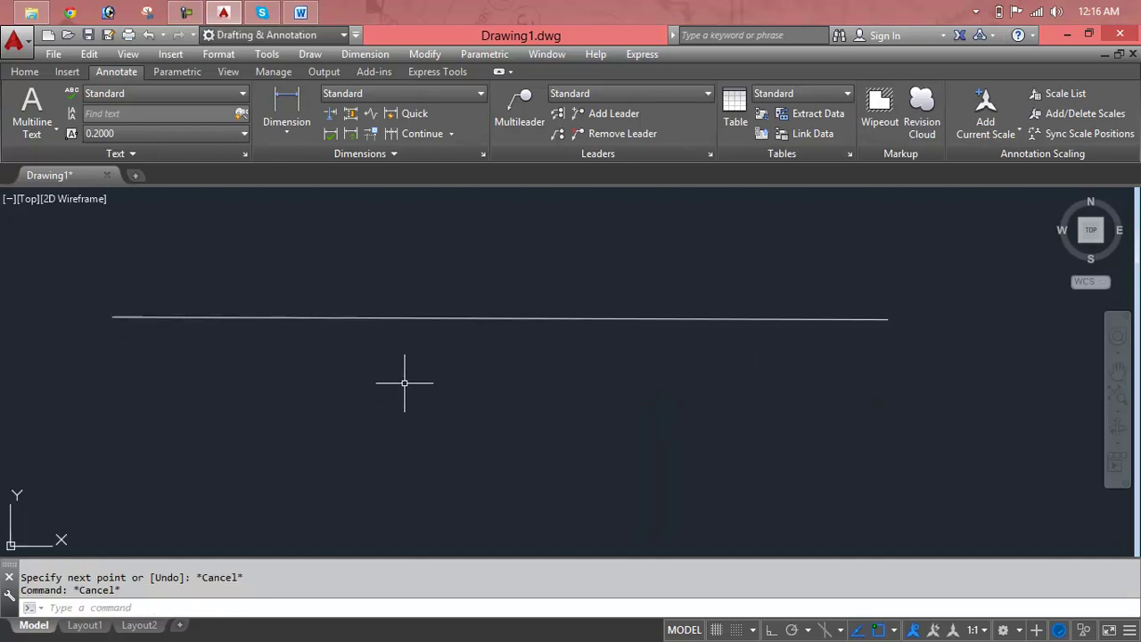
Step: Begin entering the DI command at the command line
{"action": "type", "text": "d"}
{"action": "key", "text": "Escape"}
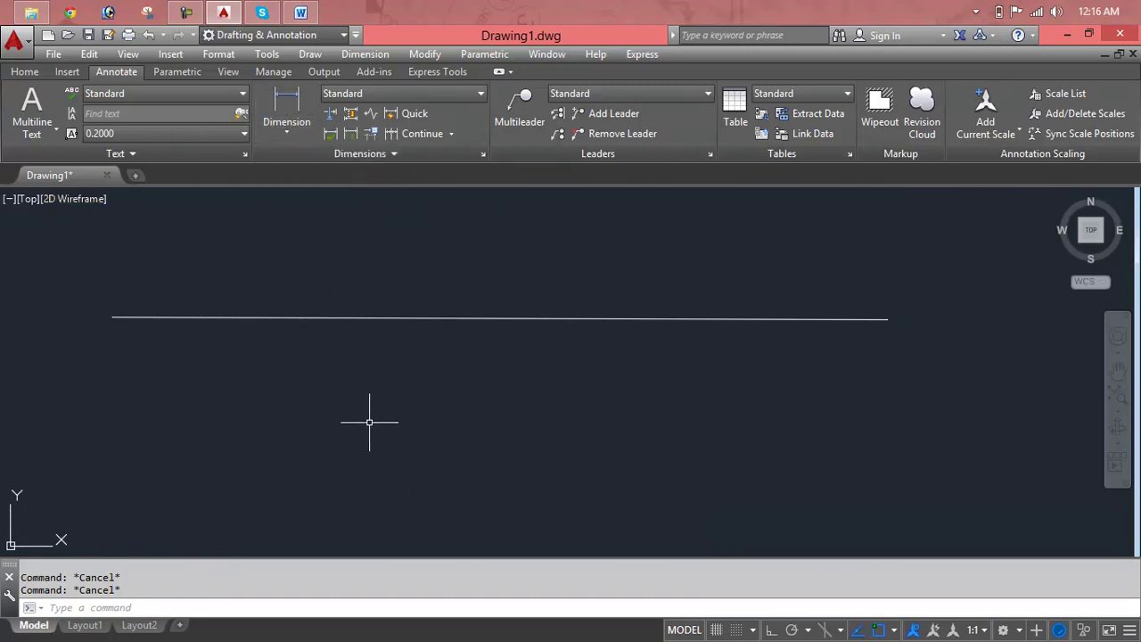
{"action": "type", "text": "di"}
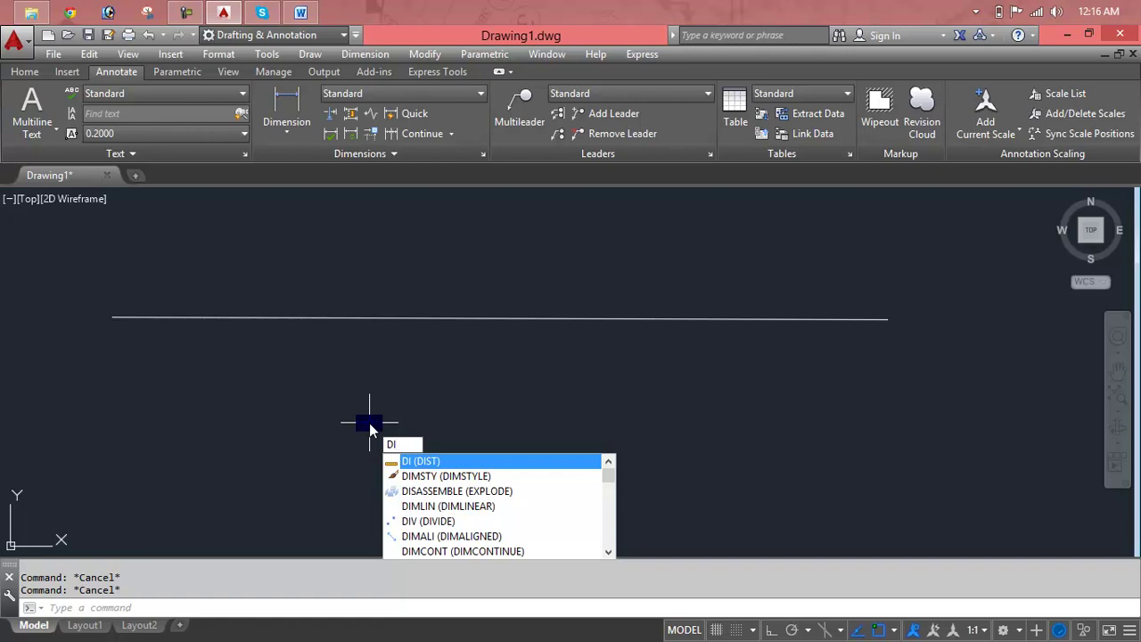
{"action": "key", "text": "Return"}
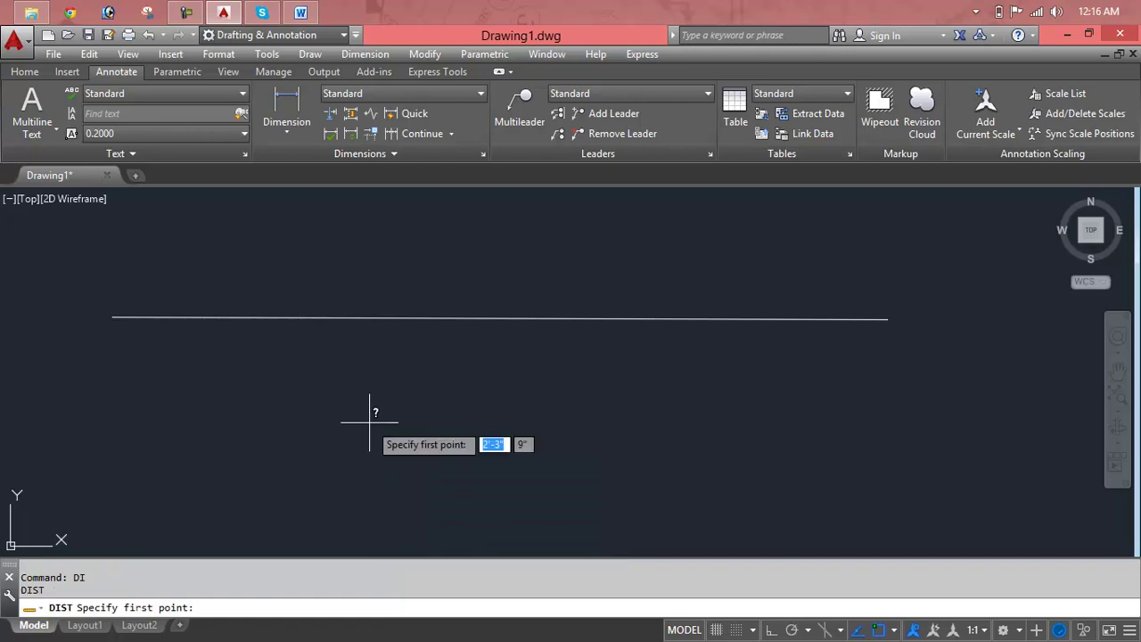
{"action": "left_click", "coordinate": [111, 317]}
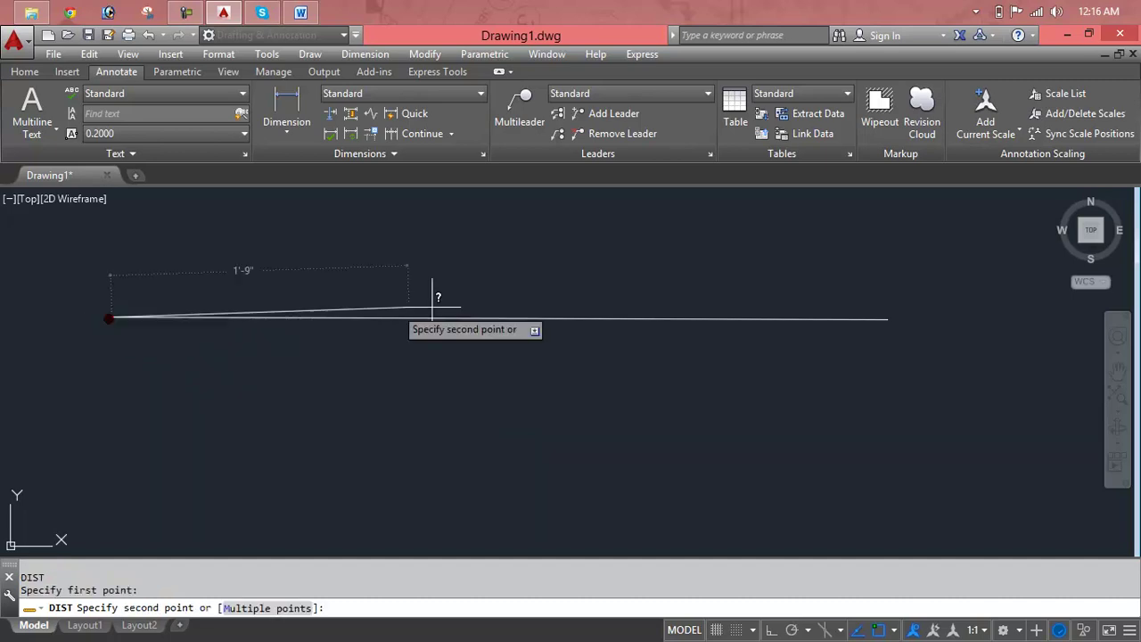
{"action": "left_click", "coordinate": [887, 319]}
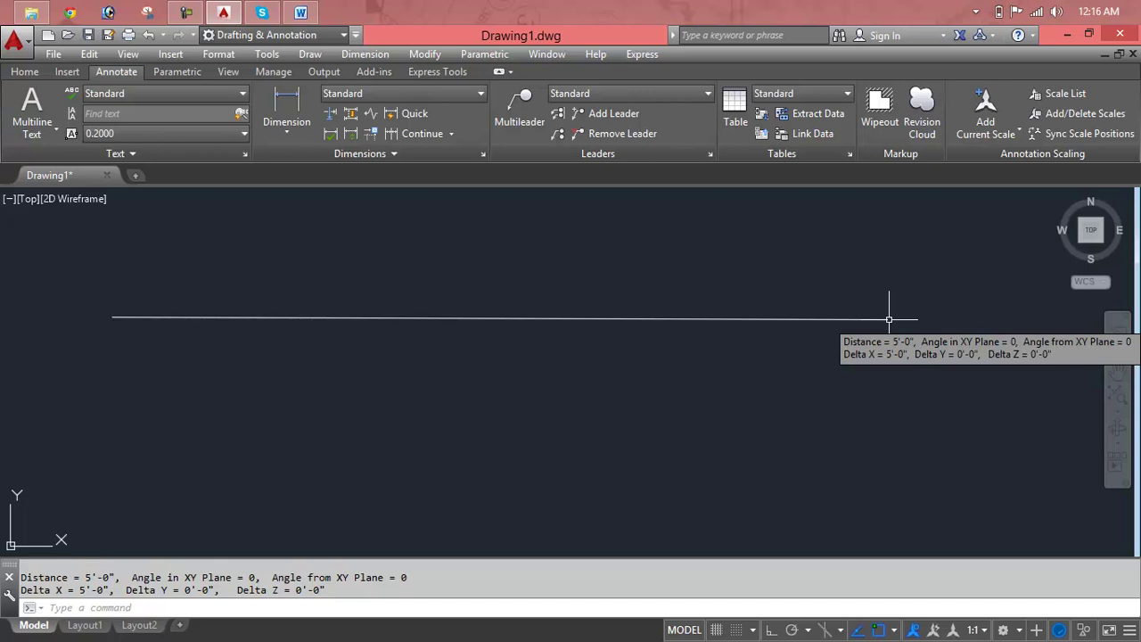
{"action": "key", "text": "Escape"}
{"action": "key", "text": "Escape"}
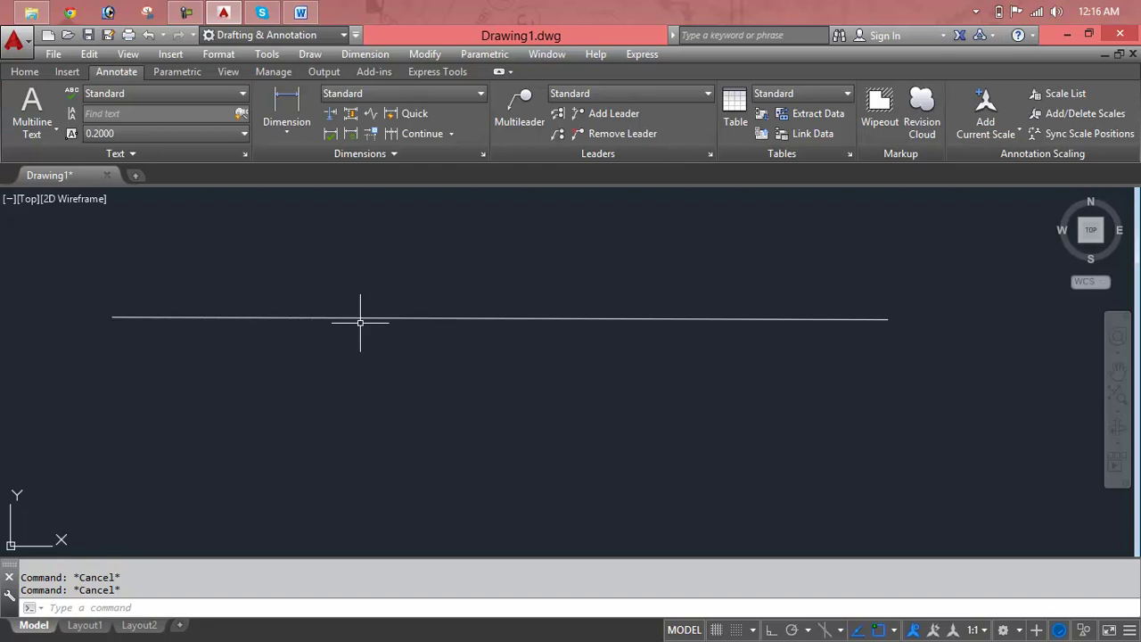
{"action": "mouse_move", "coordinate": [286, 111]}
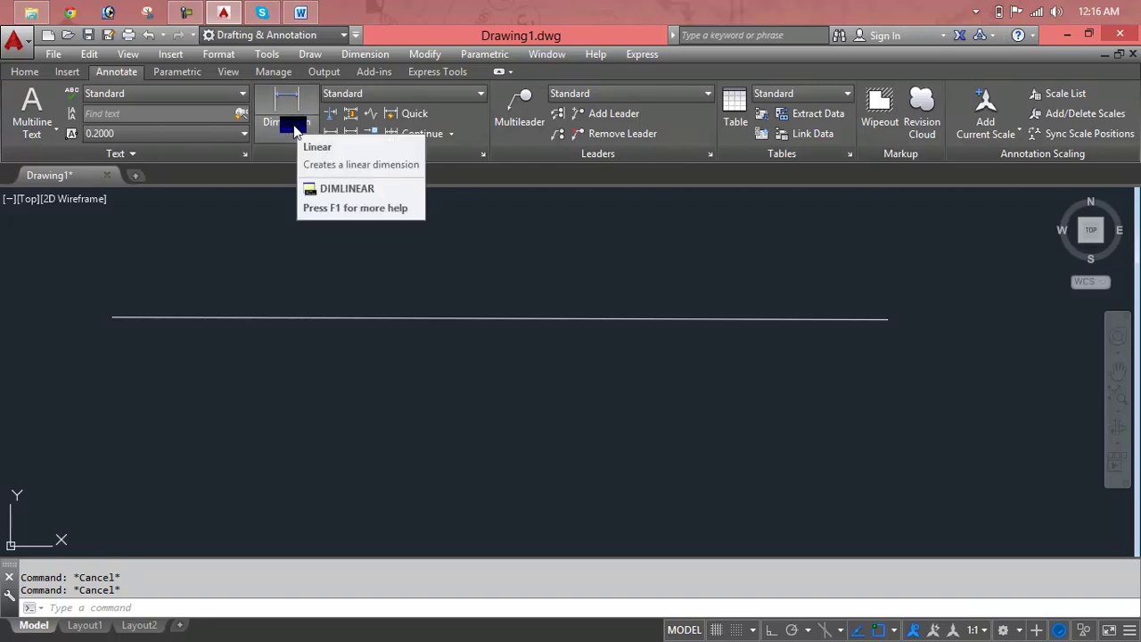
Step: Dimension the whole line with a Linear dimension by selecting the object, reading 5'
{"action": "left_click", "coordinate": [298, 130]}
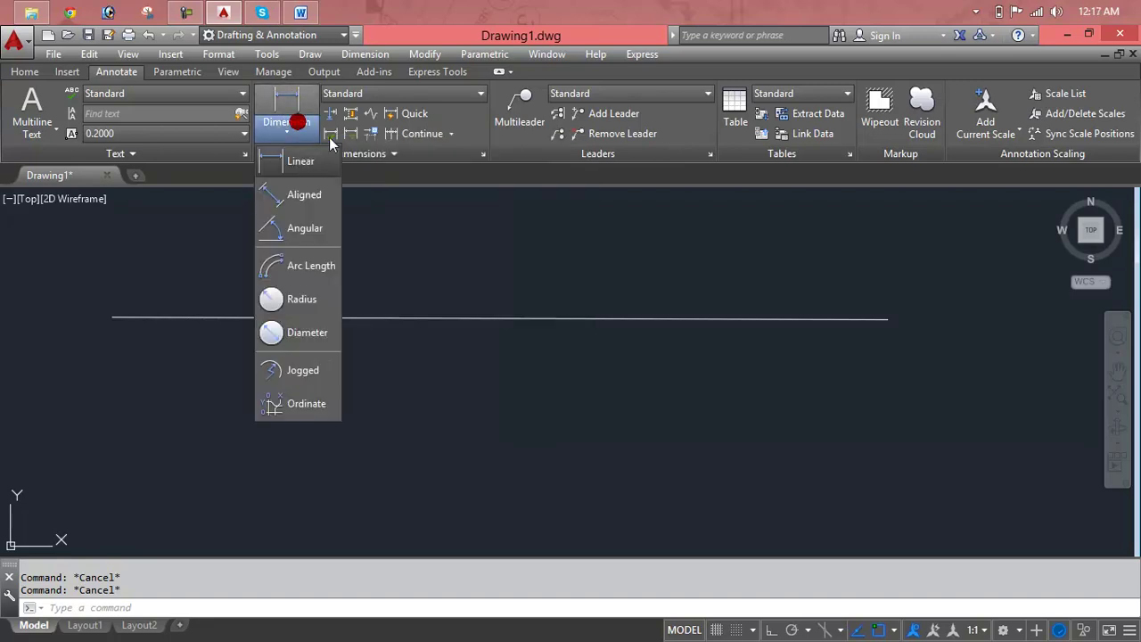
{"action": "left_click", "coordinate": [302, 159]}
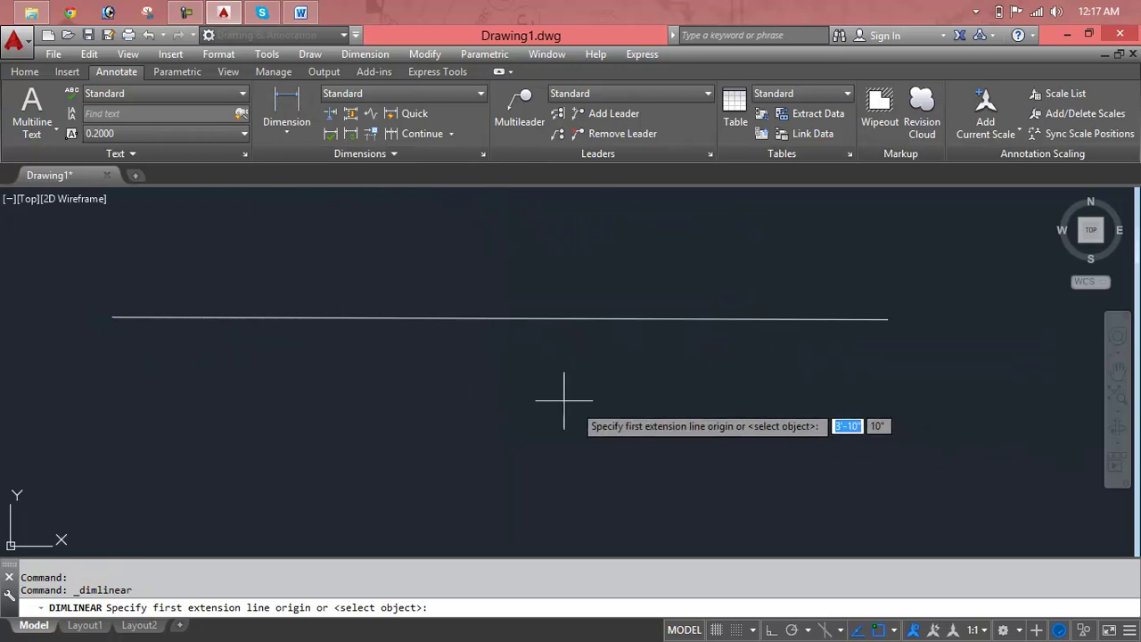
{"action": "key", "text": "Return"}
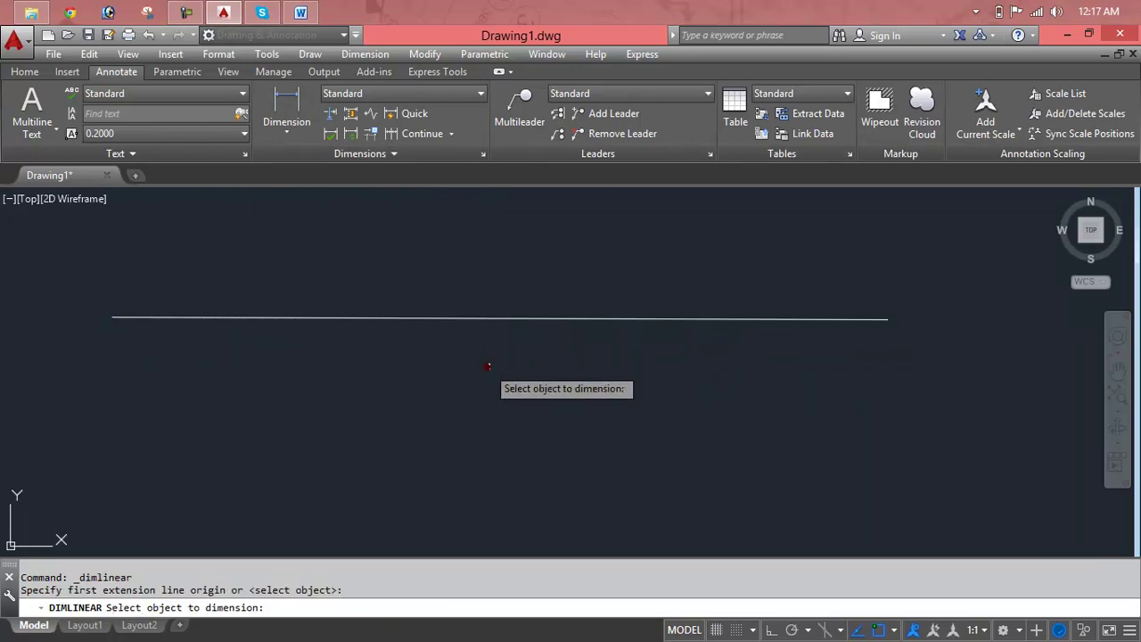
{"action": "left_click", "coordinate": [483, 316]}
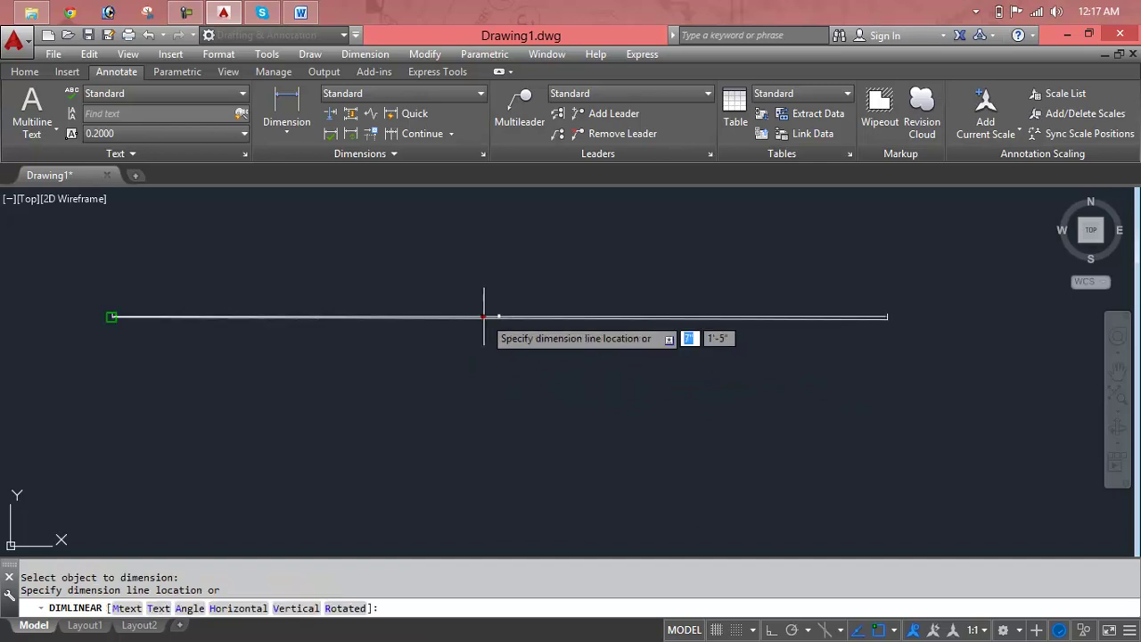
{"action": "left_click", "coordinate": [499, 376]}
{"action": "scroll", "coordinate": [500, 375], "scroll_direction": "up", "scroll_amount": 5}
{"action": "scroll", "coordinate": [500, 375], "scroll_direction": "up", "scroll_amount": 2}
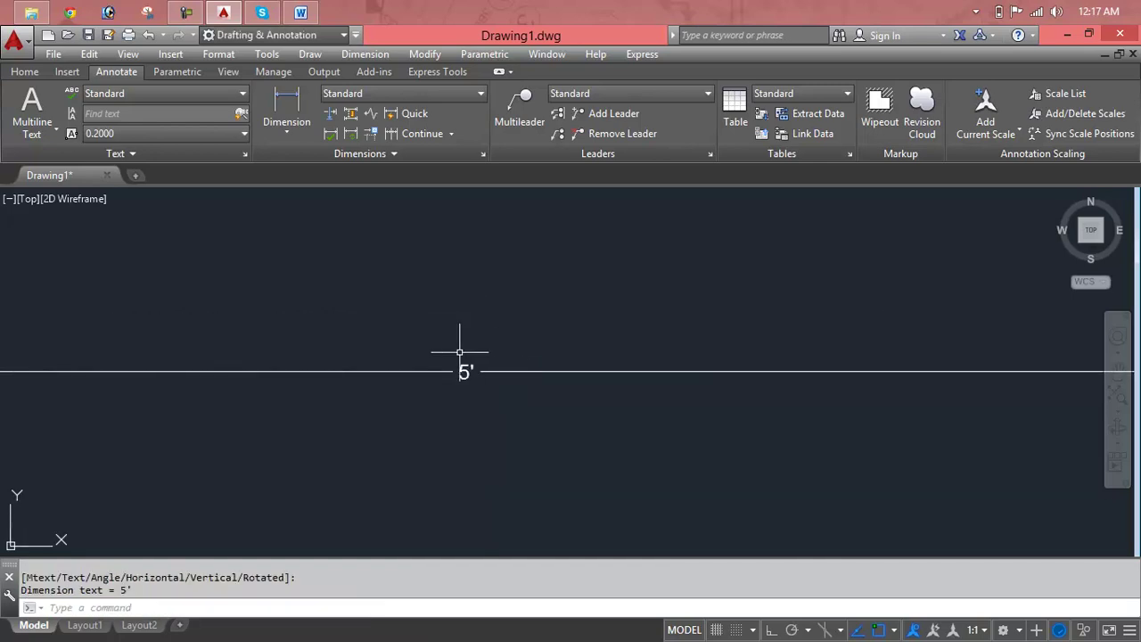
{"action": "scroll", "coordinate": [459, 350], "scroll_direction": "up", "scroll_amount": 5}
{"action": "scroll", "coordinate": [459, 352], "scroll_direction": "down", "scroll_amount": 3}
{"action": "scroll", "coordinate": [434, 331], "scroll_direction": "down", "scroll_amount": 2}
{"action": "scroll", "coordinate": [428, 333], "scroll_direction": "down", "scroll_amount": 2}
{"action": "middle_click_drag", "start_coordinate": [428, 333], "coordinate": [581, 331]}
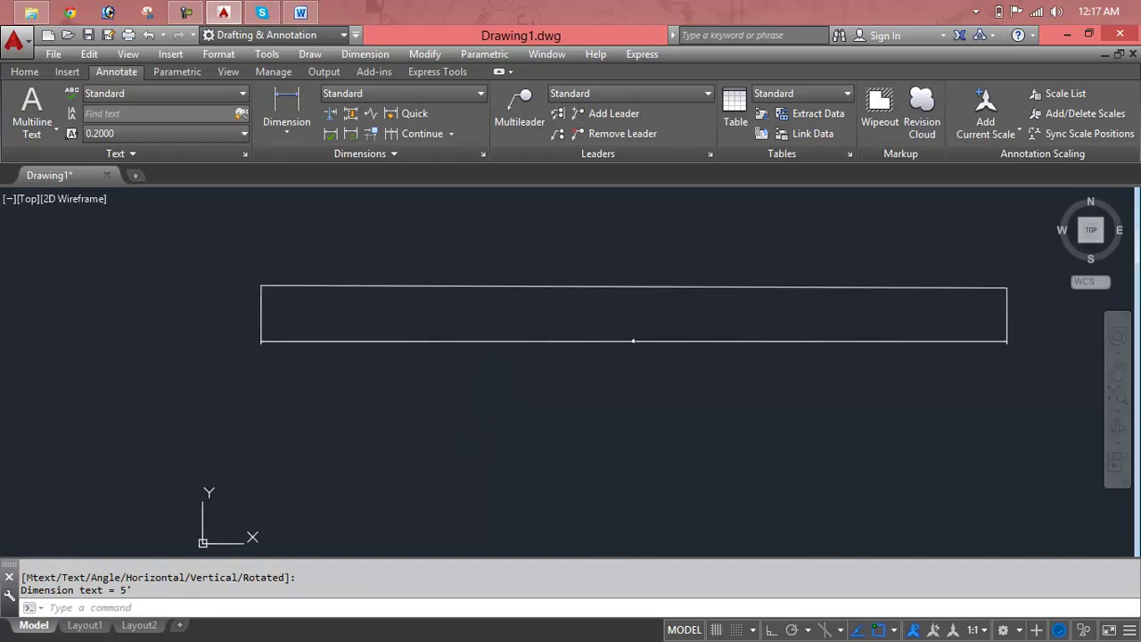
{"action": "scroll", "coordinate": [587, 338], "scroll_direction": "up", "scroll_amount": 3}
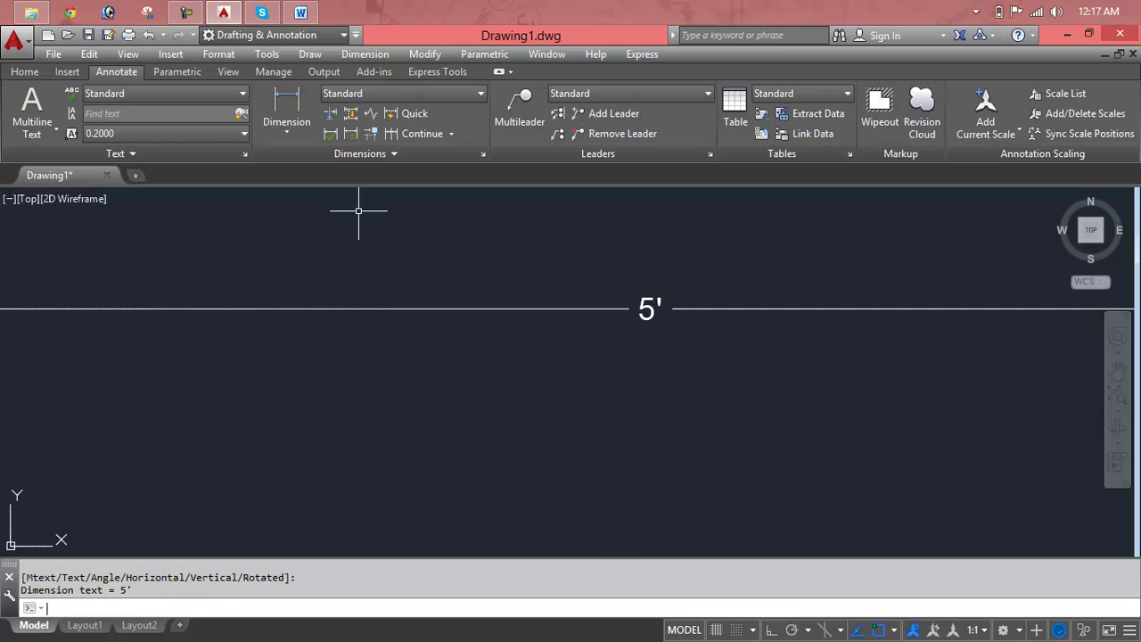
{"action": "key", "text": "super+r"}
{"action": "key", "text": "Return"}
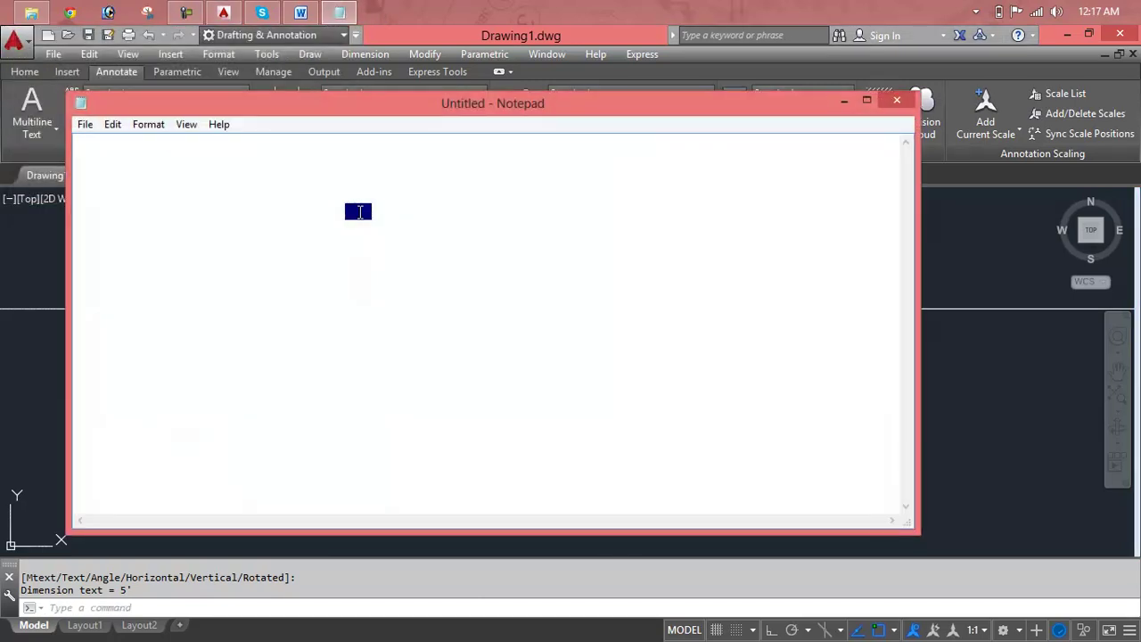
{"action": "type", "text": "dimscale"}
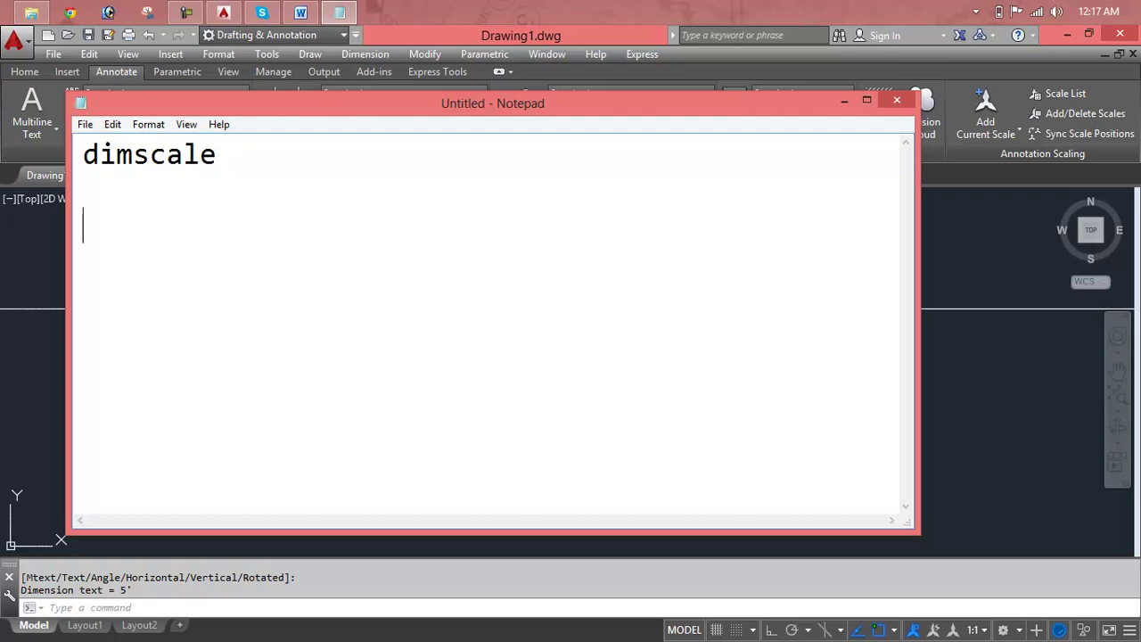
{"action": "type", "text": "size o"}
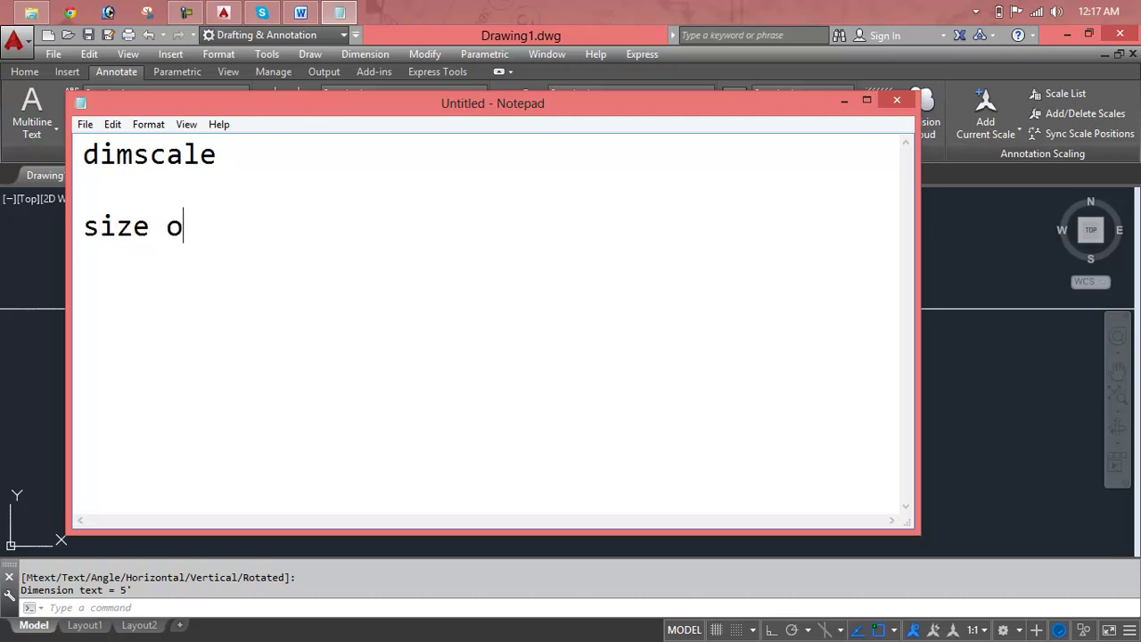
{"action": "type", "text": "f dimin"}
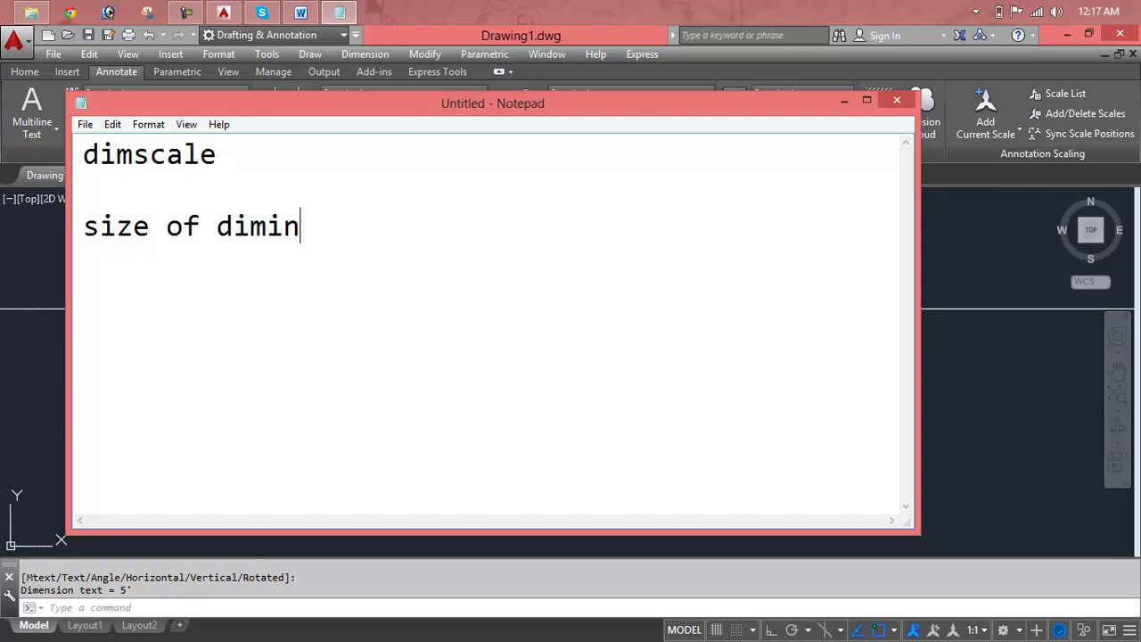
{"action": "type", "text": "sion text"}
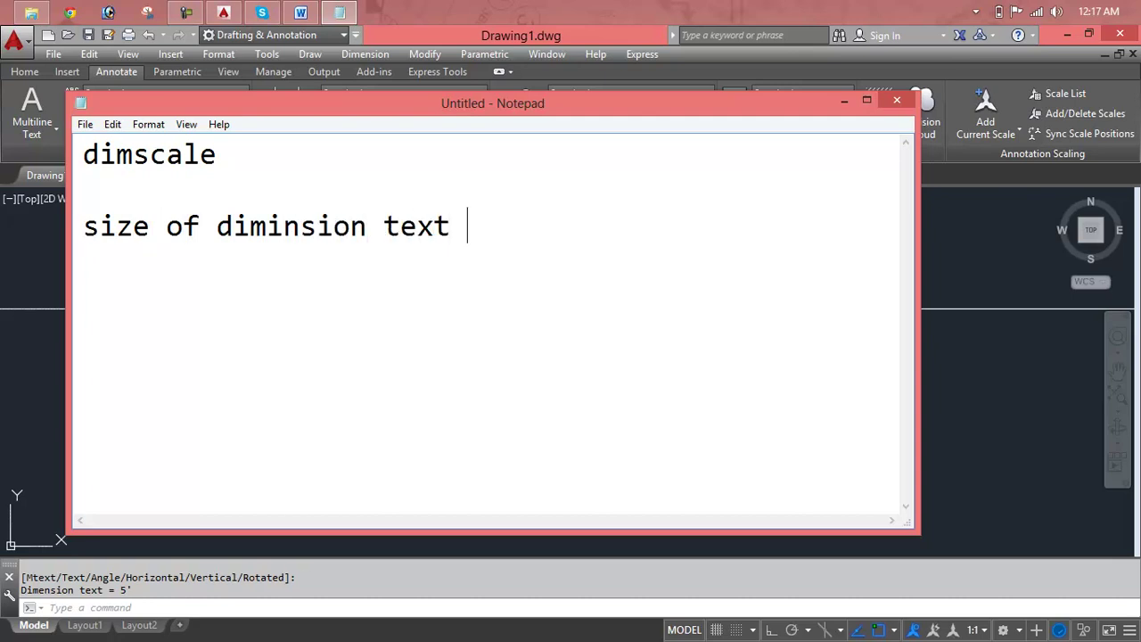
{"action": "left_click", "coordinate": [895, 102]}
{"action": "left_click", "coordinate": [600, 339]}
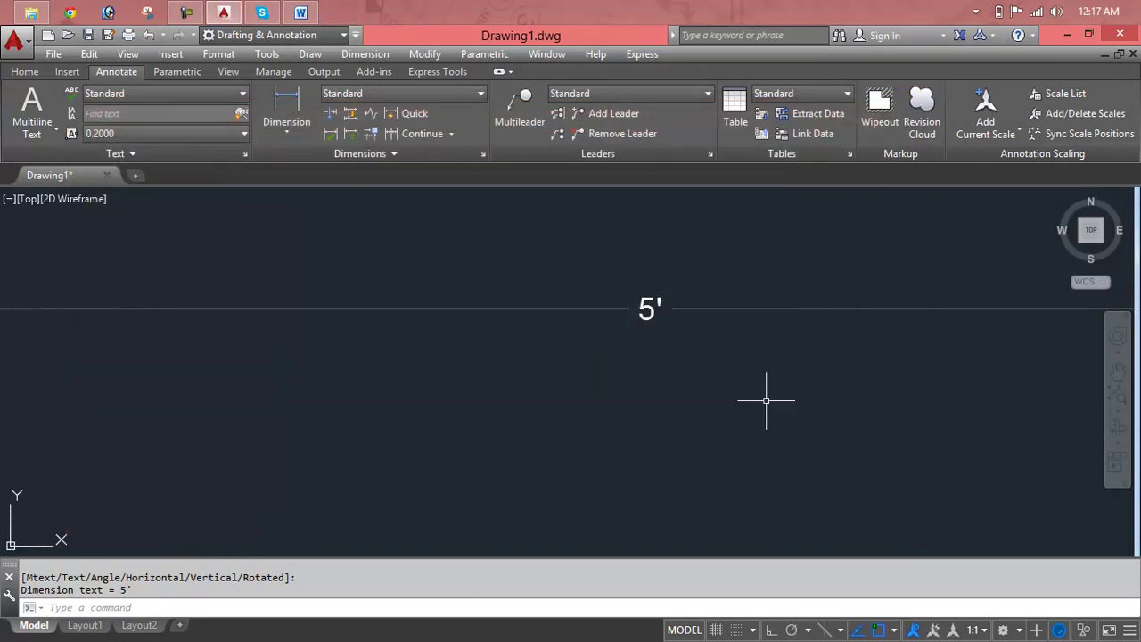
Step: Set the DIMSCALE system variable to 2 using the DIMS autocomplete entry
{"action": "type", "text": "DIM"}
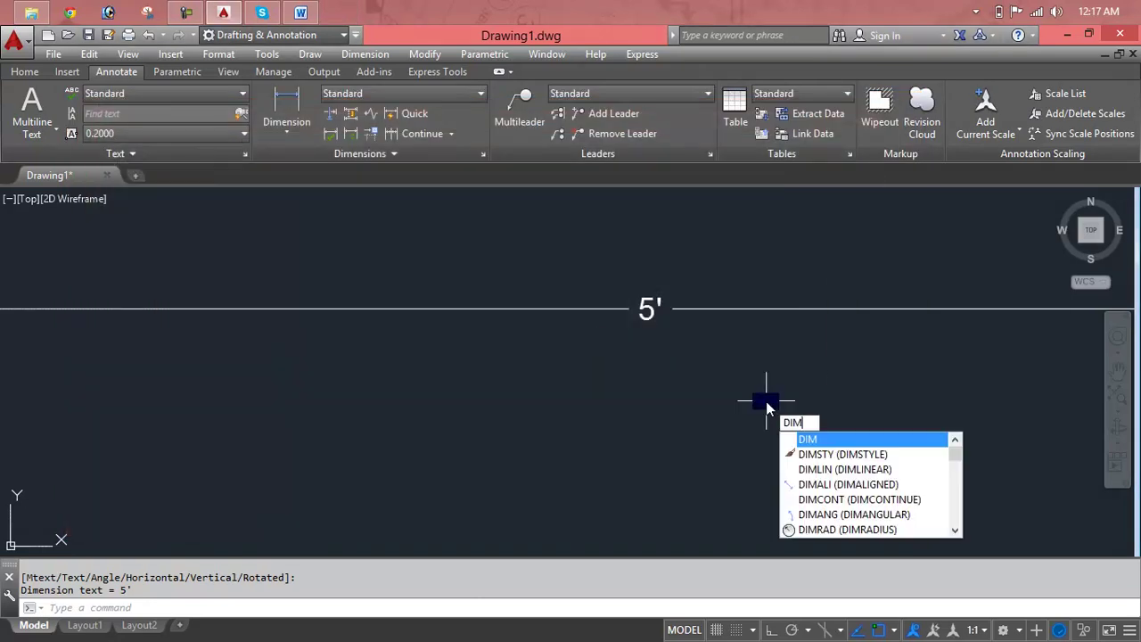
{"action": "type", "text": "S"}
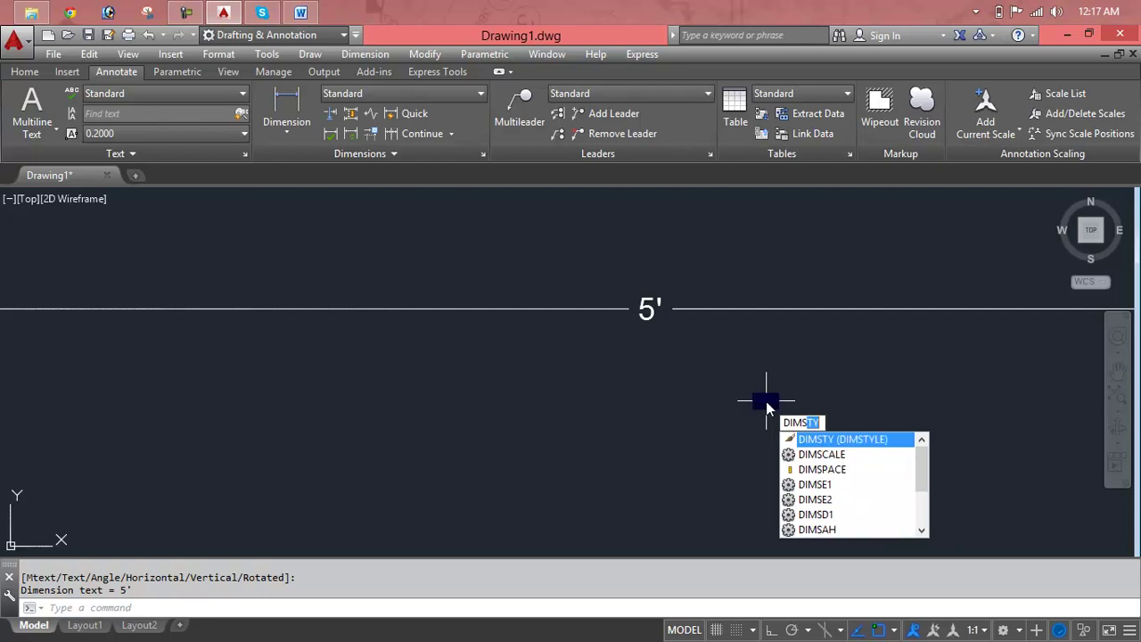
{"action": "key", "text": "Down"}
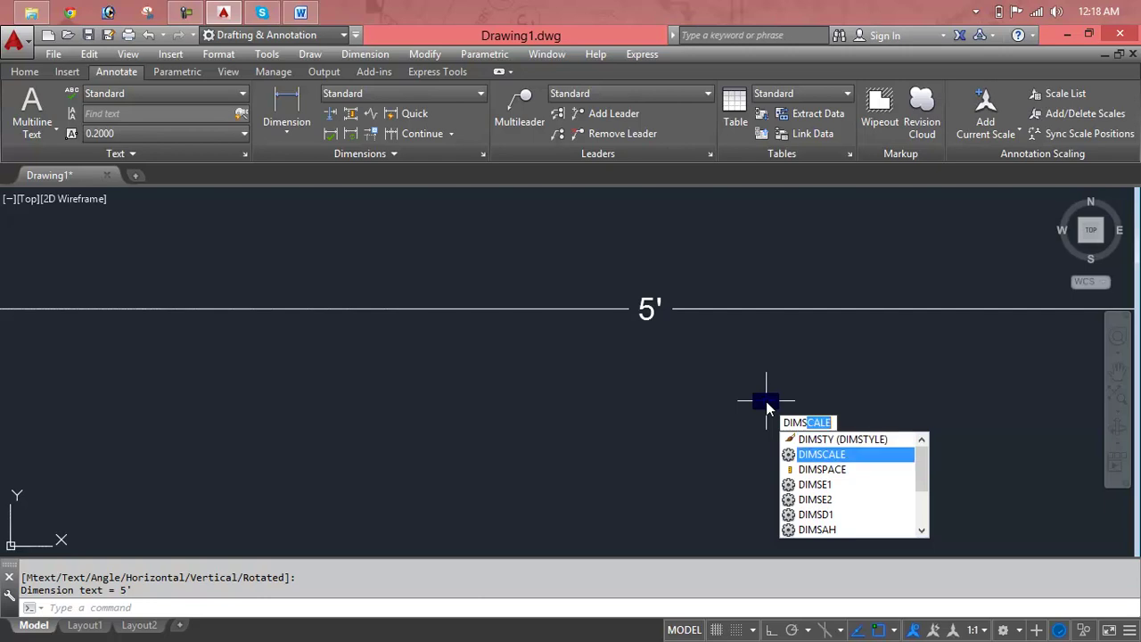
{"action": "key", "text": "Return"}
{"action": "type", "text": "2"}
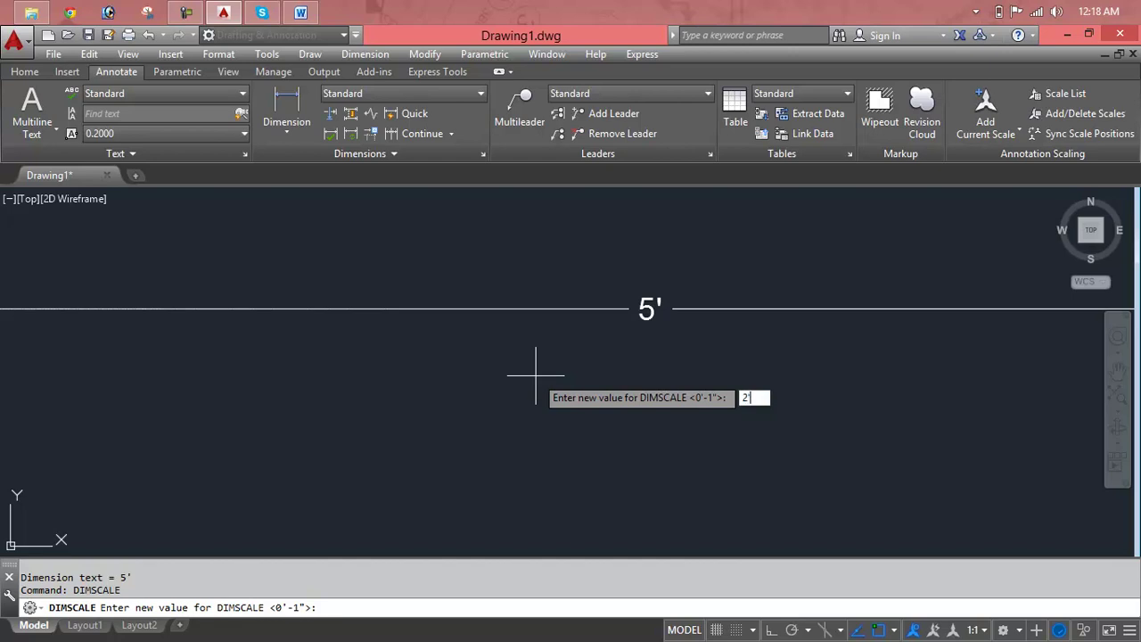
{"action": "key", "text": "Return"}
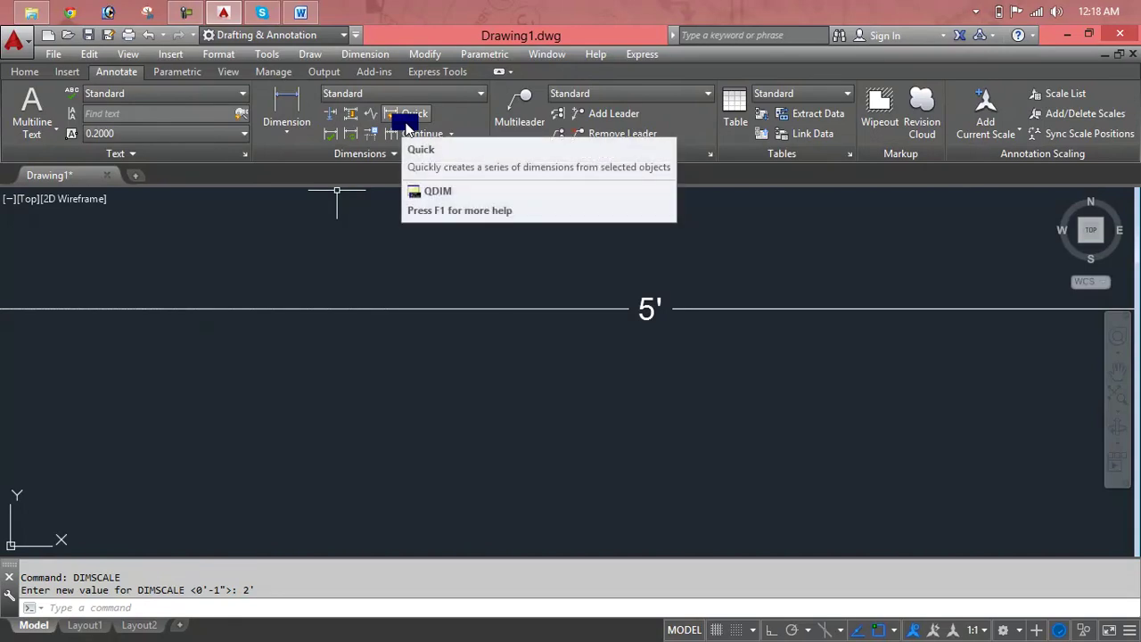
Step: Apply the dimension Update to the 5' dimension so it redraws at double size
{"action": "left_click", "coordinate": [392, 155]}
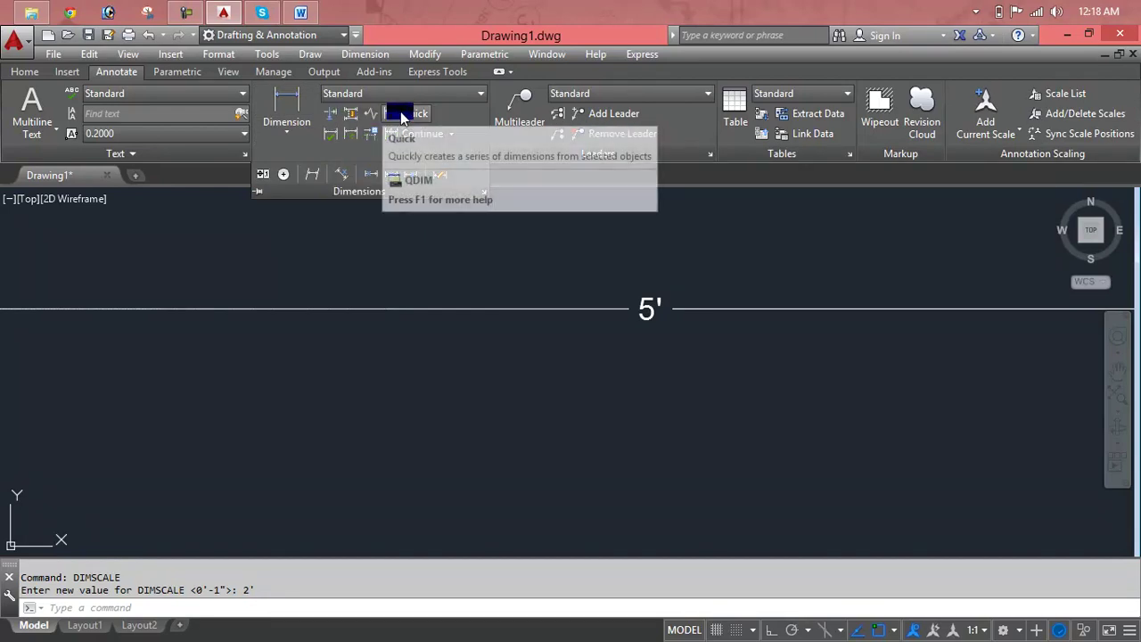
{"action": "left_click", "coordinate": [360, 135]}
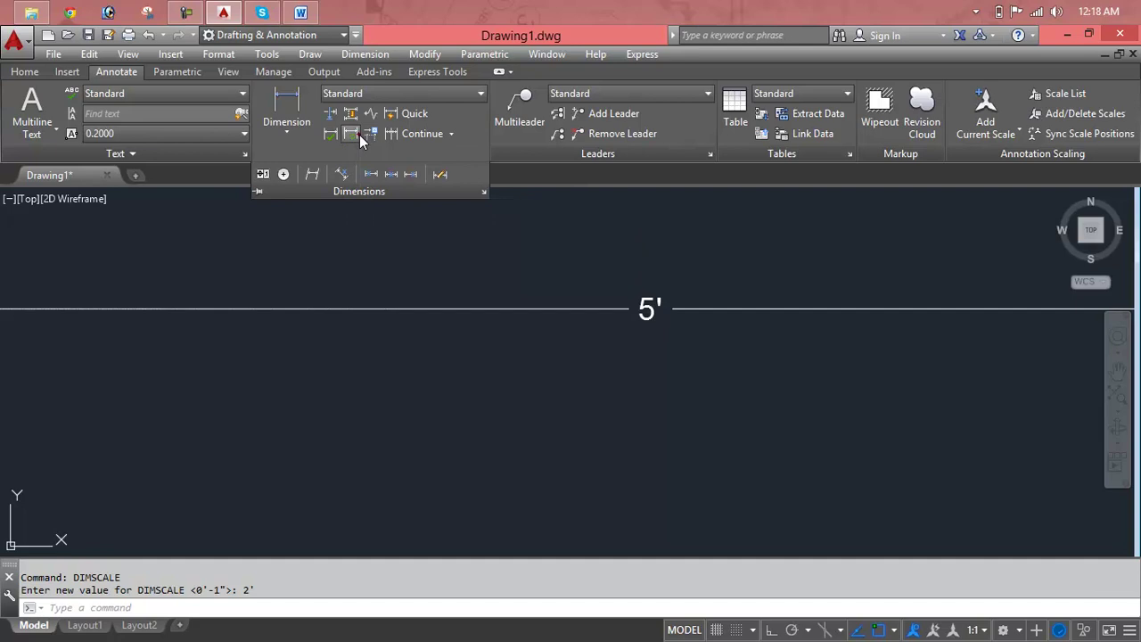
{"action": "left_click", "coordinate": [485, 307]}
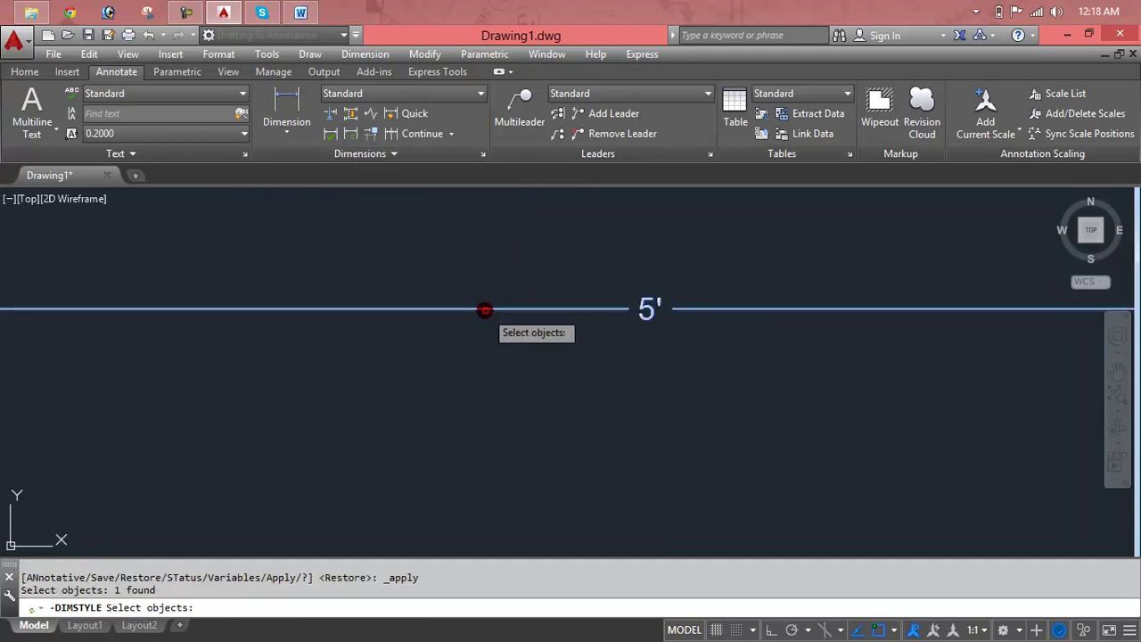
{"action": "key", "text": "Return"}
{"action": "scroll", "coordinate": [483, 348], "scroll_direction": "down", "scroll_amount": 10}
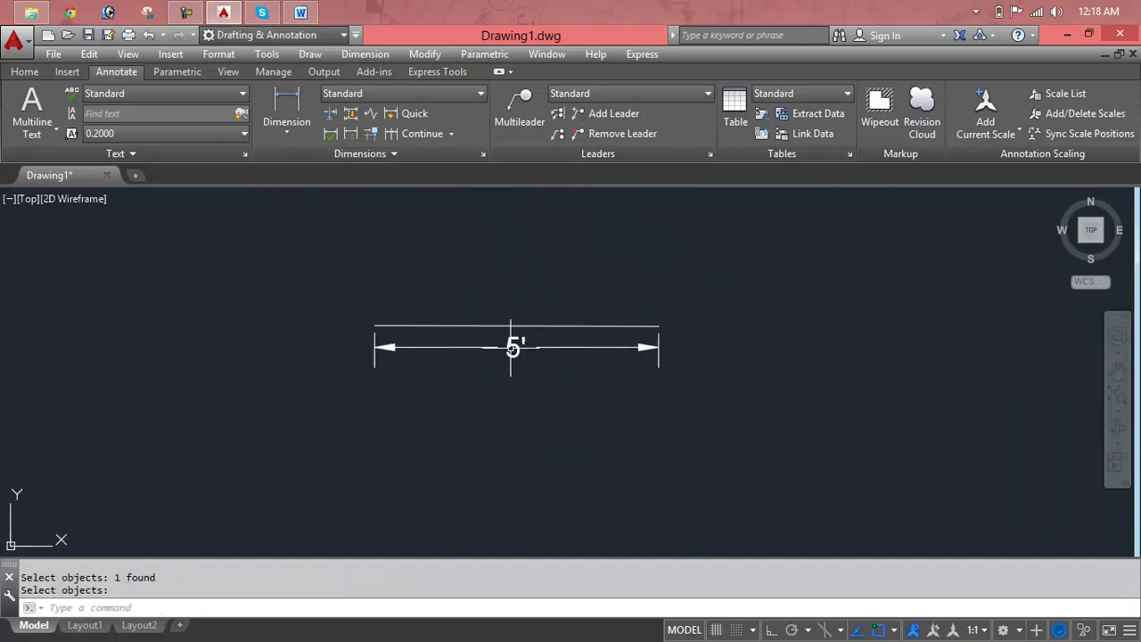
{"action": "scroll", "coordinate": [529, 377], "scroll_direction": "up", "scroll_amount": 4}
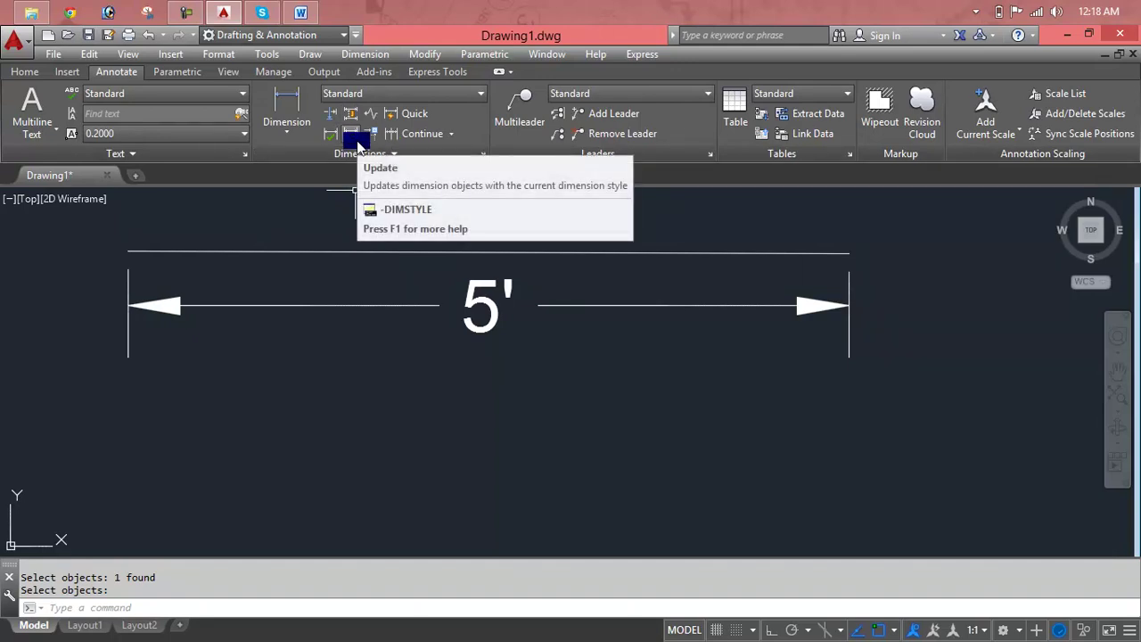
Step: Crossing-window select the 5' line and its enlarged dimension, then delete them
{"action": "left_click", "coordinate": [365, 55]}
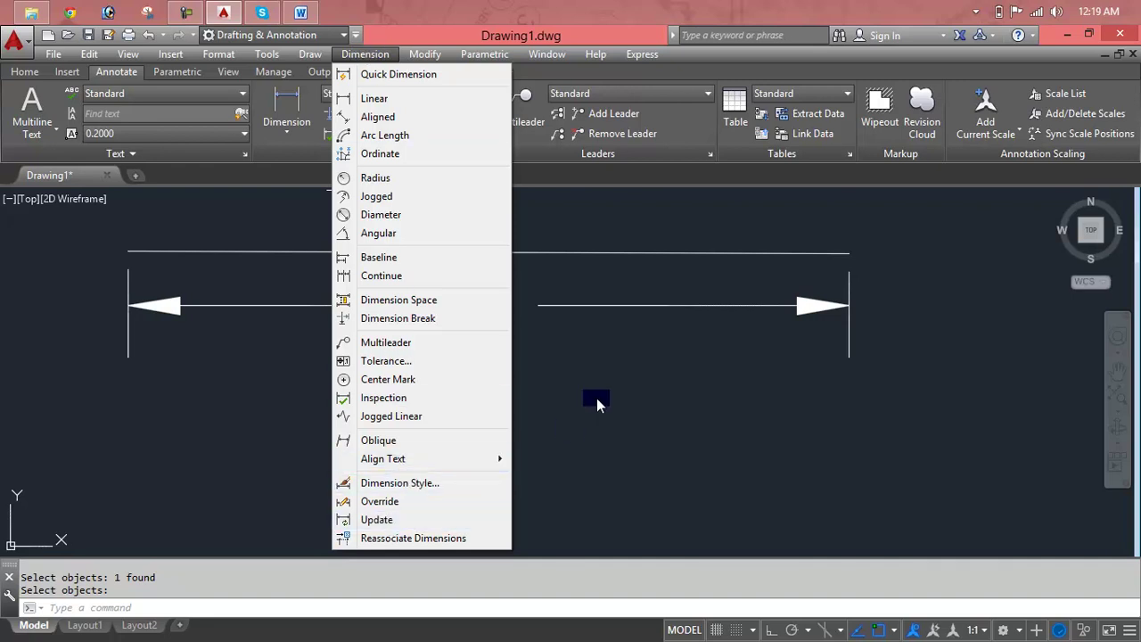
{"action": "left_click", "coordinate": [597, 401]}
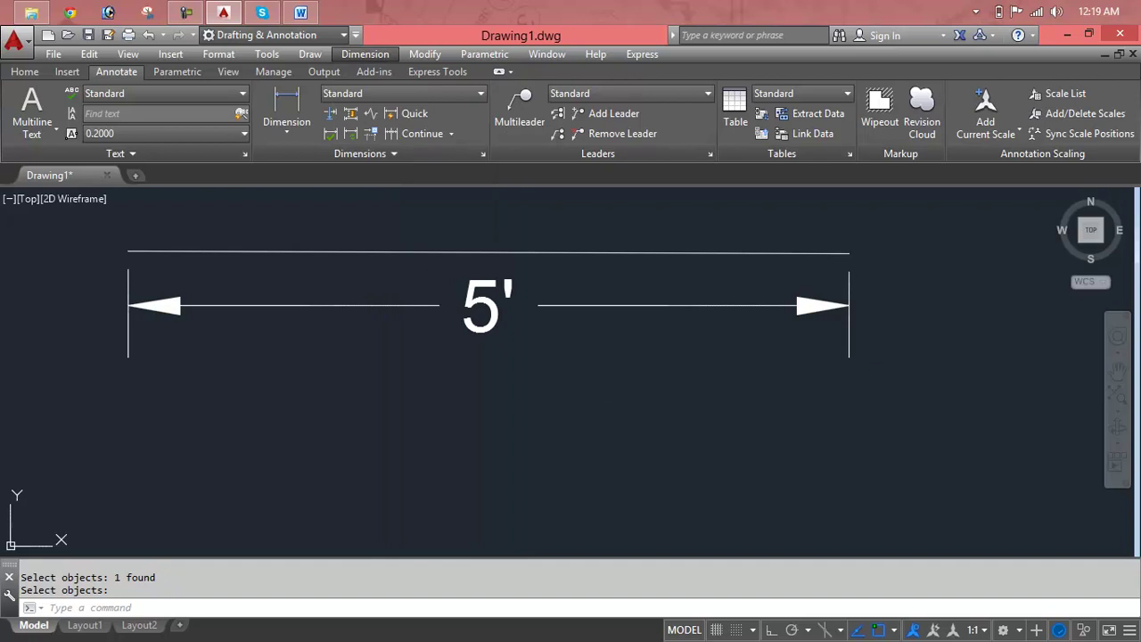
{"action": "left_click", "coordinate": [566, 398]}
{"action": "key", "text": "Escape"}
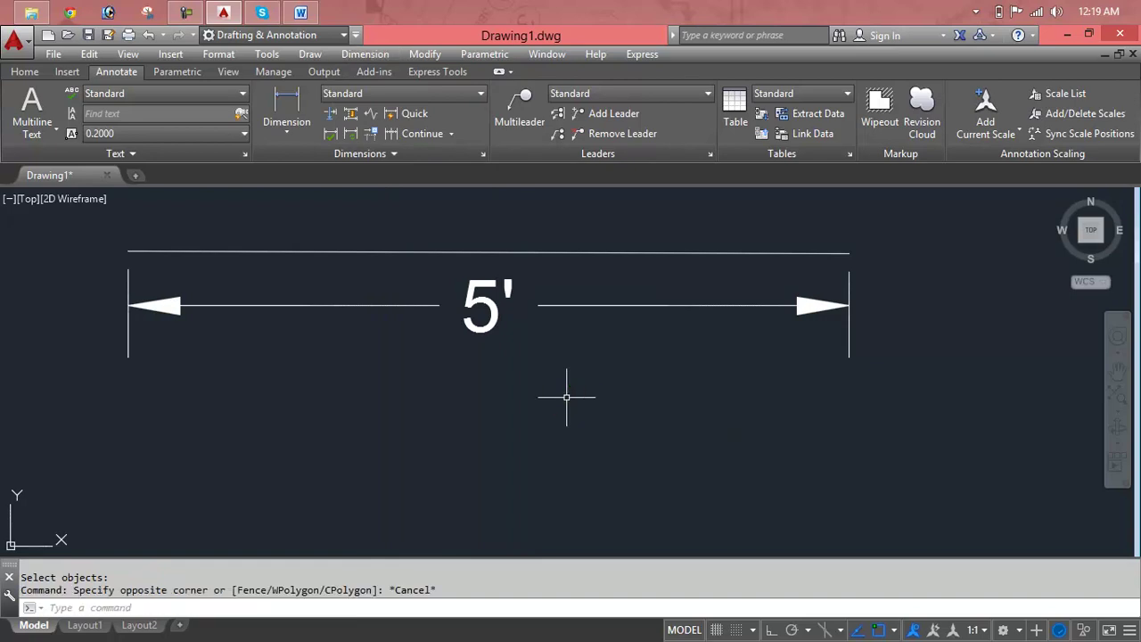
{"action": "key", "text": "Escape"}
{"action": "key", "text": "Escape"}
{"action": "scroll", "coordinate": [566, 398], "scroll_direction": "down", "scroll_amount": 2}
{"action": "scroll", "coordinate": [567, 397], "scroll_direction": "down", "scroll_amount": 2}
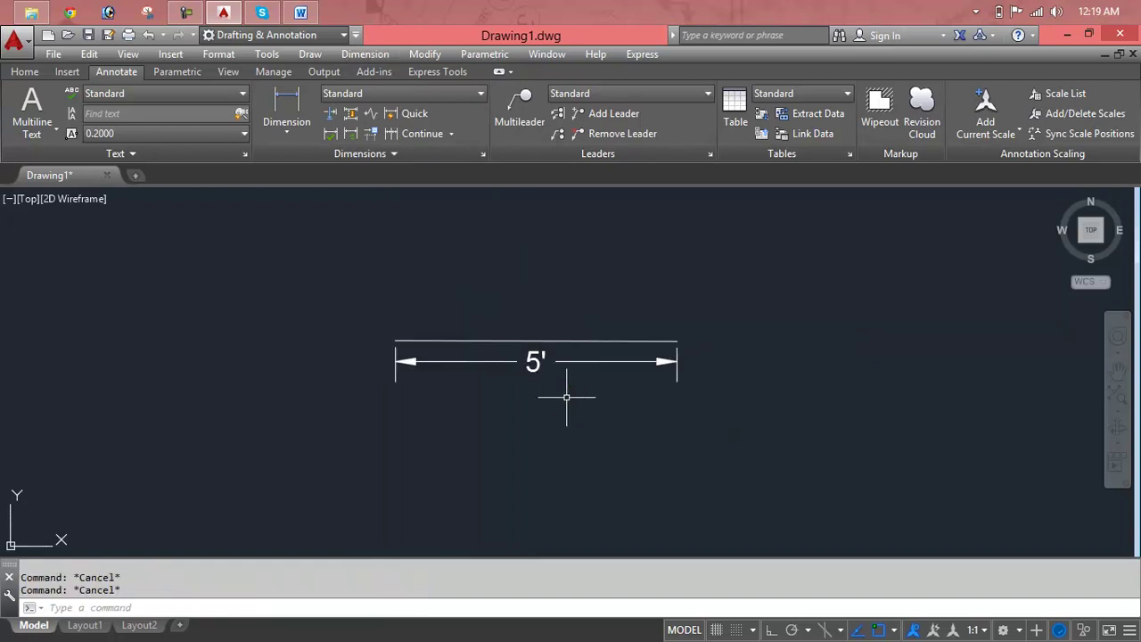
{"action": "left_click", "coordinate": [704, 314]}
{"action": "left_click", "coordinate": [304, 442]}
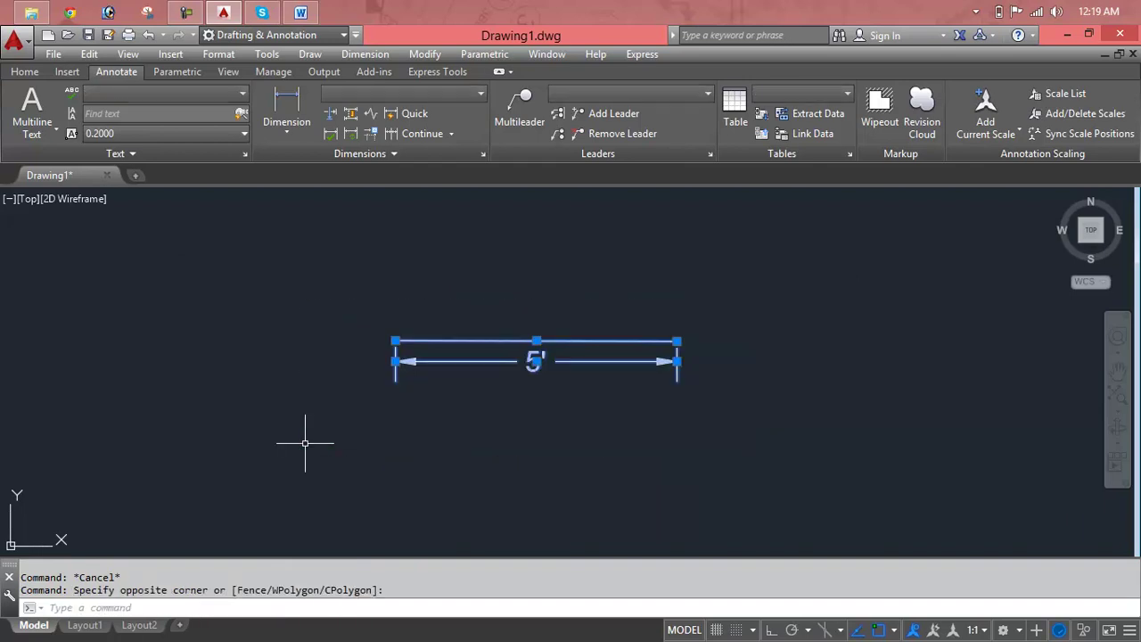
{"action": "key", "text": "Delete"}
Step: Draw a 10' line from a lower-left point sloping up to the right, then recenter the view
{"action": "key", "text": "Escape"}
{"action": "key", "text": "Escape"}
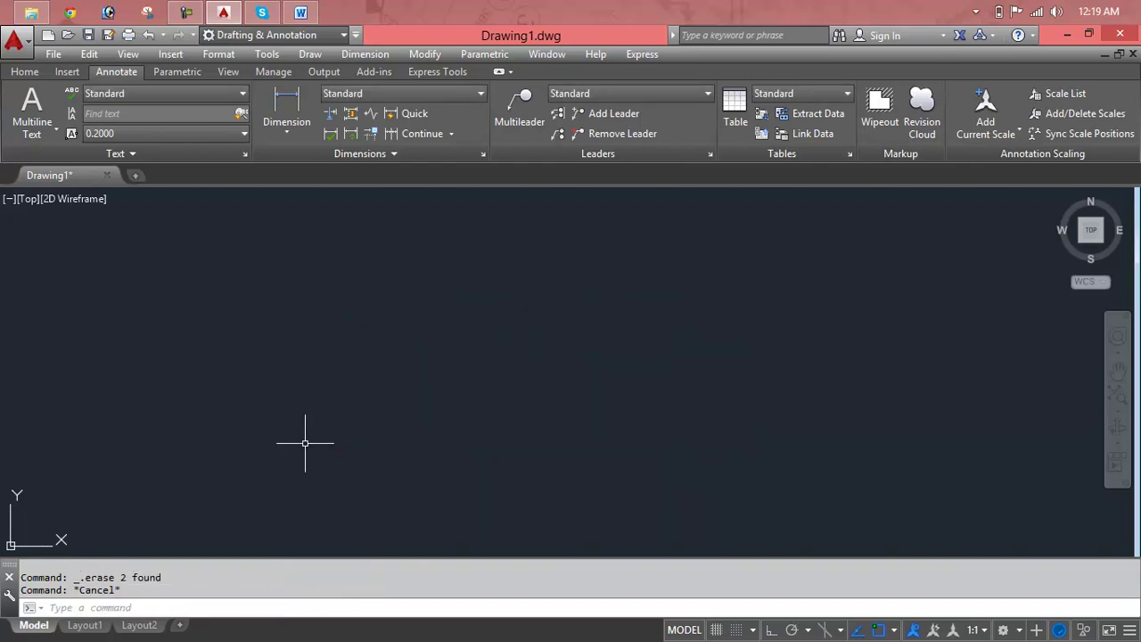
{"action": "type", "text": "L"}
{"action": "key", "text": "Return"}
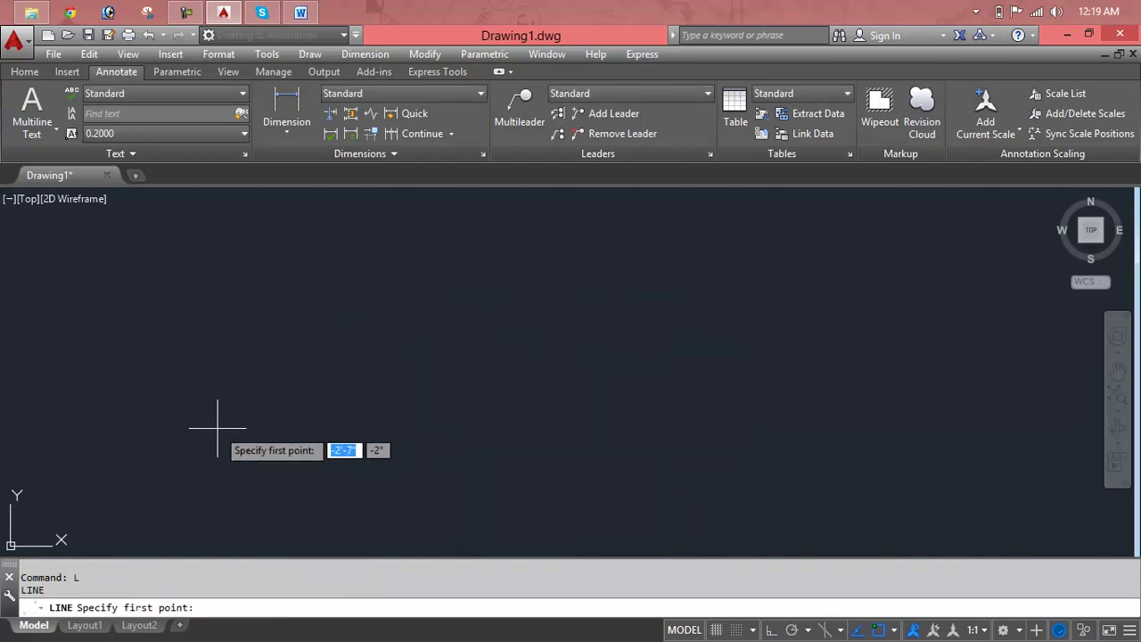
{"action": "left_click", "coordinate": [217, 428]}
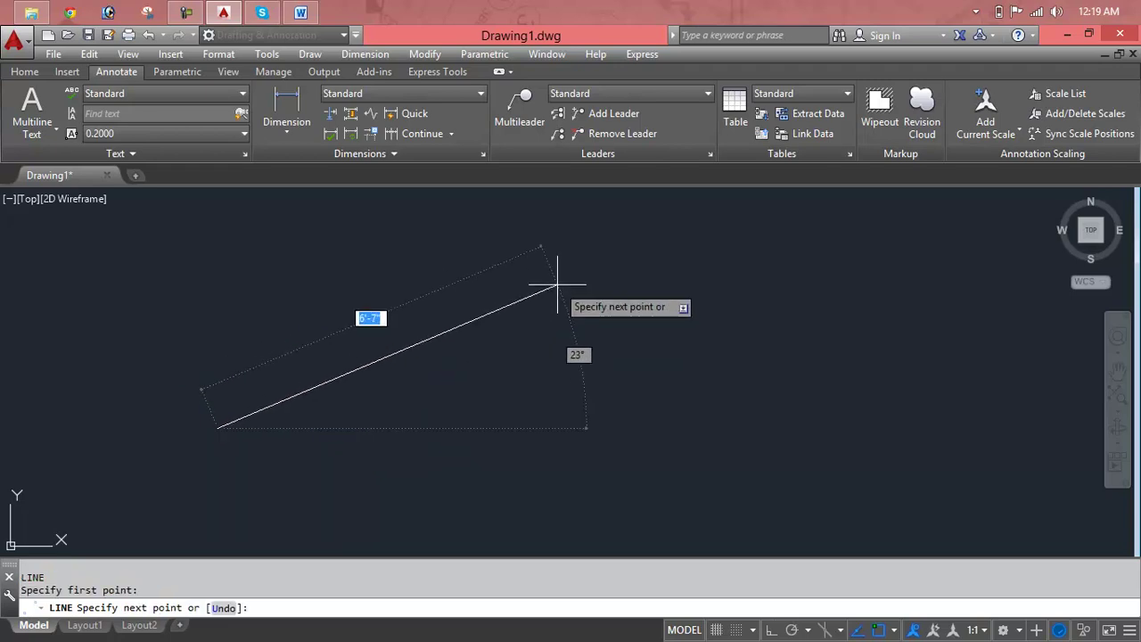
{"action": "type", "text": "10"}
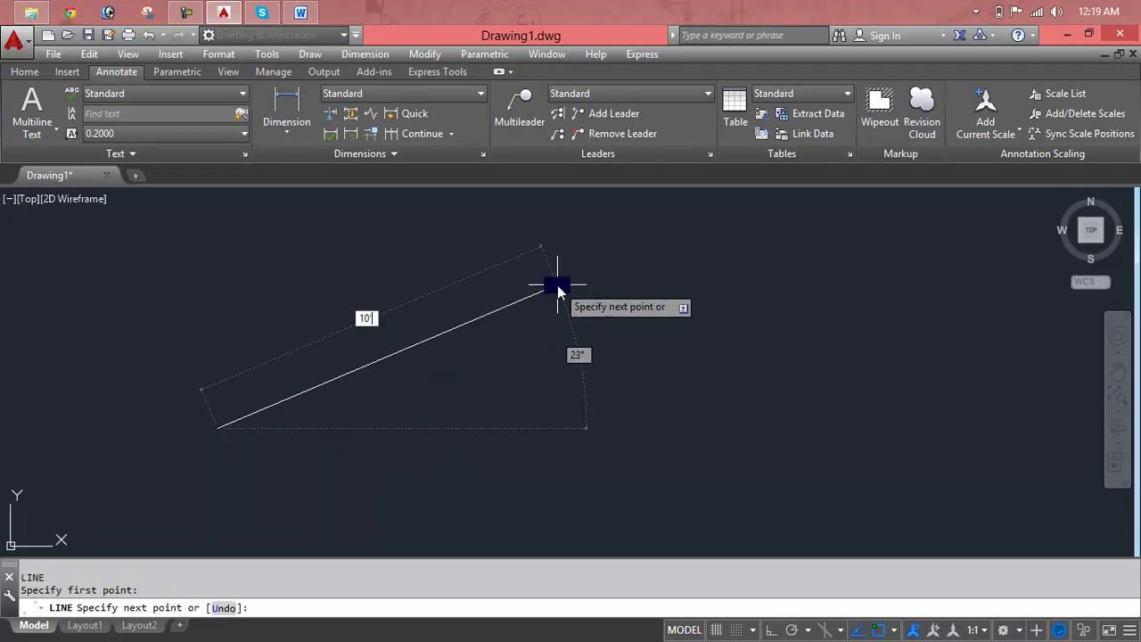
{"action": "key", "text": "Return"}
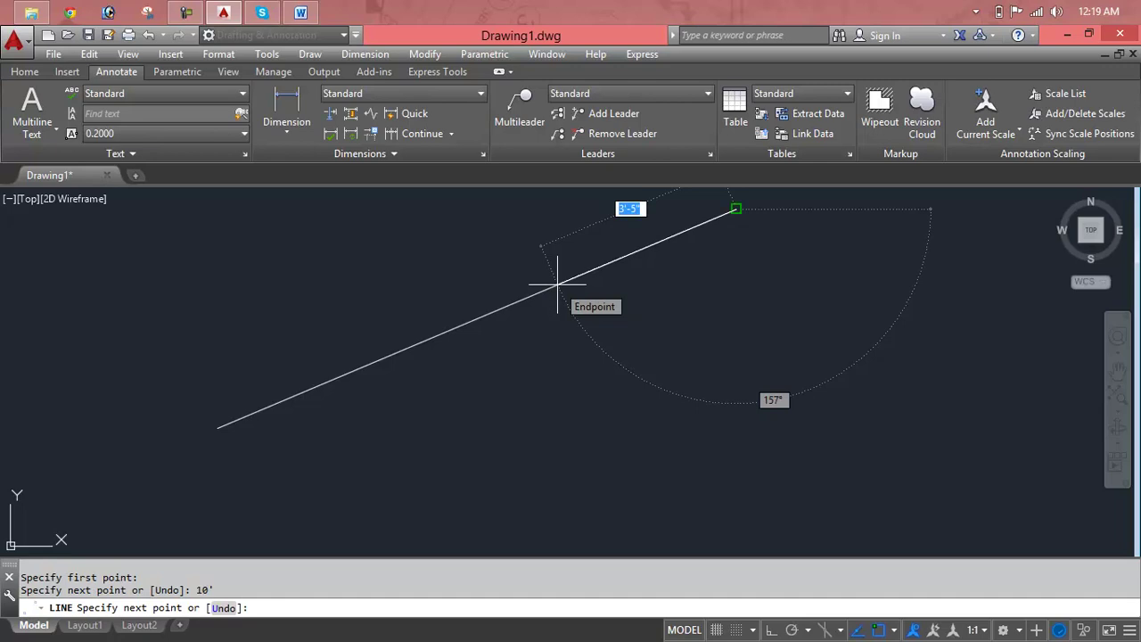
{"action": "key", "text": "Escape"}
{"action": "scroll", "coordinate": [557, 285], "scroll_direction": "down", "scroll_amount": 2}
{"action": "middle_click_drag", "start_coordinate": [557, 285], "coordinate": [444, 287]}
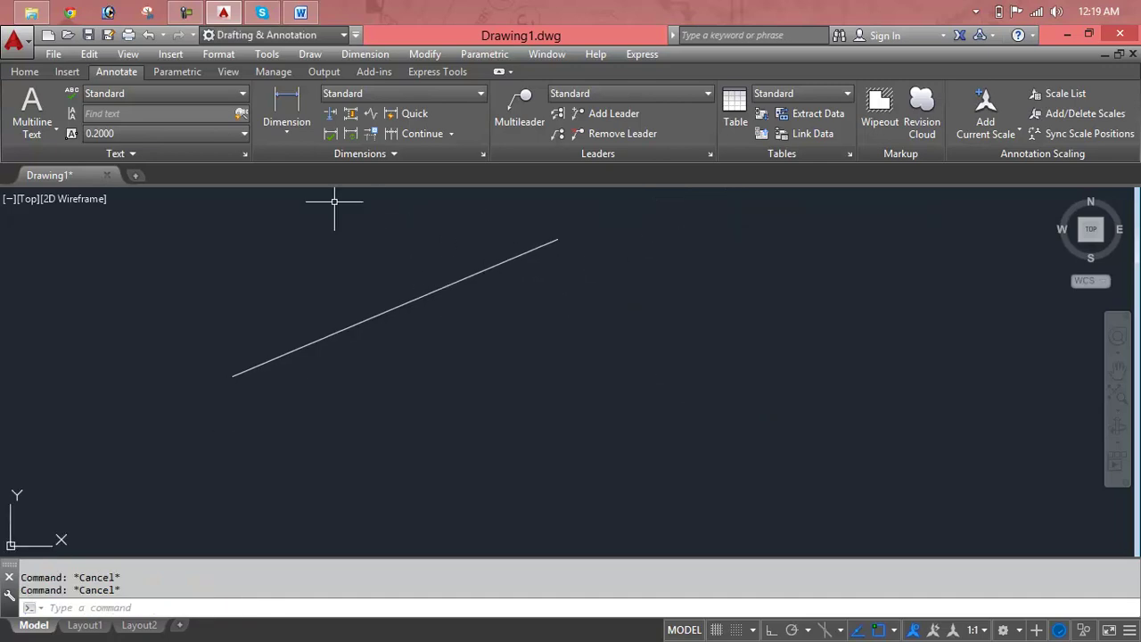
Step: Add a 9'-3" horizontal linear dimension below the sloped line
{"action": "left_click", "coordinate": [288, 139]}
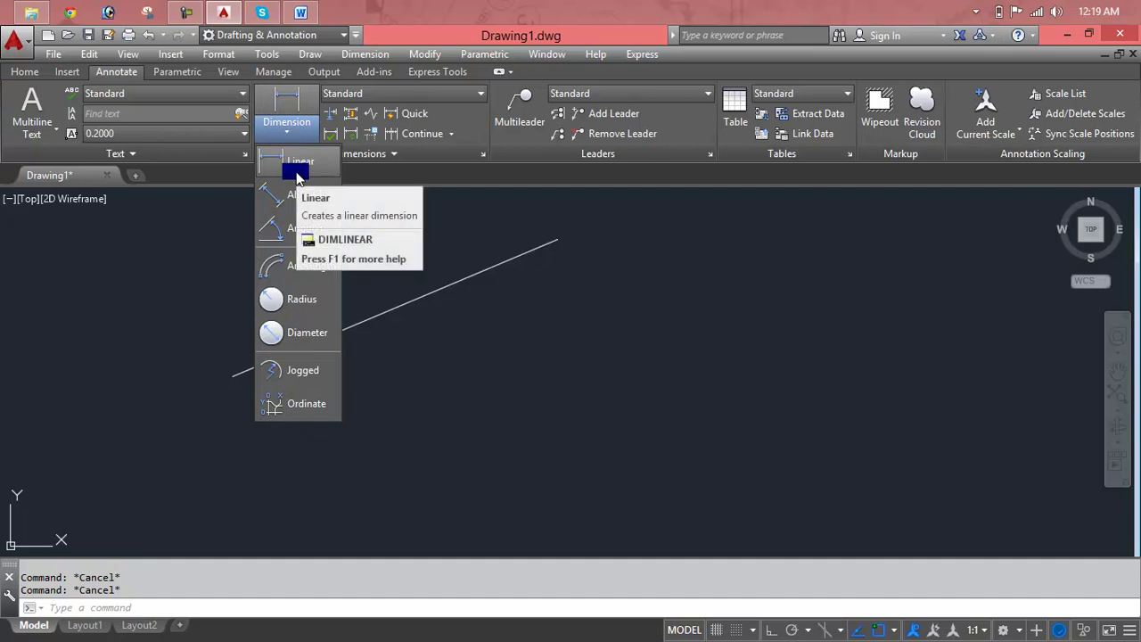
{"action": "left_click", "coordinate": [298, 164]}
{"action": "key", "text": "Return"}
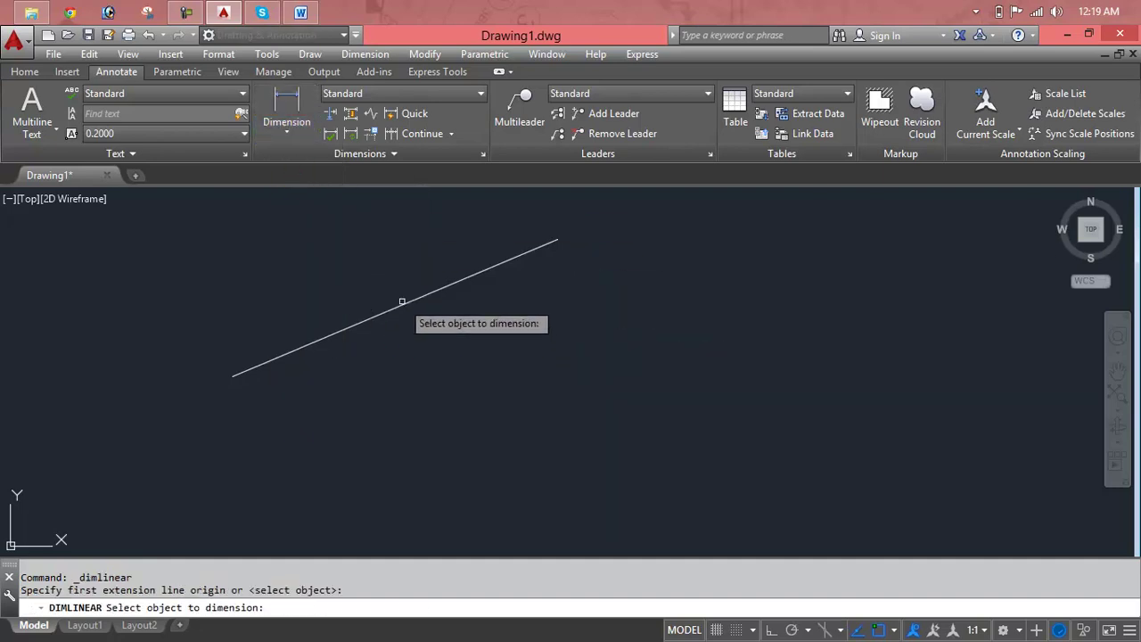
{"action": "left_click", "coordinate": [401, 303]}
{"action": "left_click", "coordinate": [457, 381]}
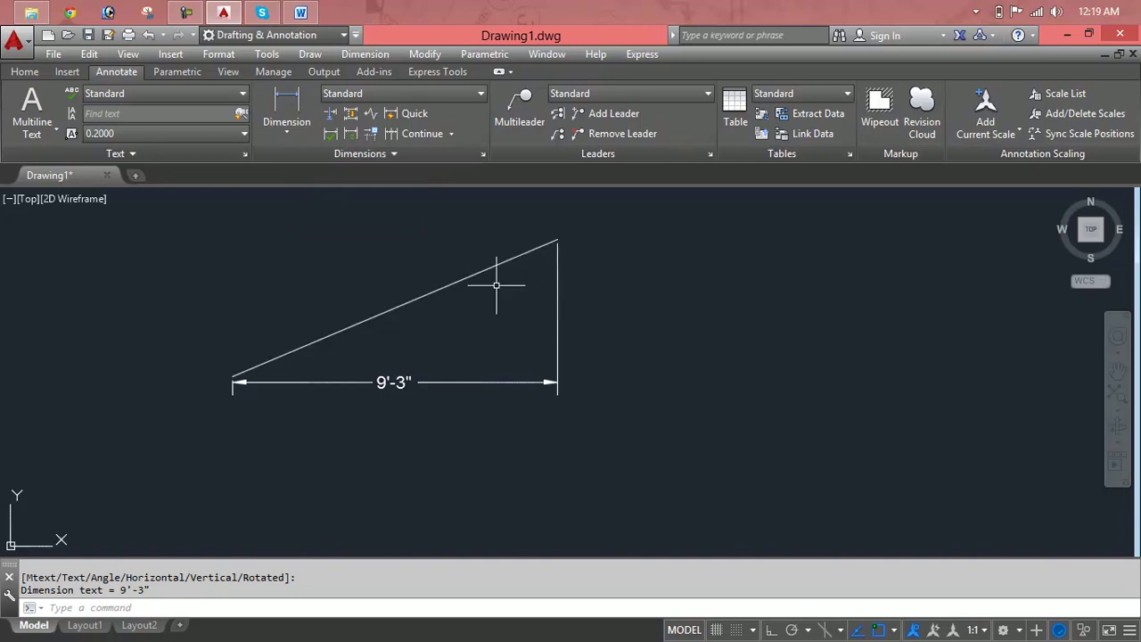
Step: Add a 10' aligned dimension along the slope and select the 9'-3" dimension
{"action": "left_click", "coordinate": [294, 130]}
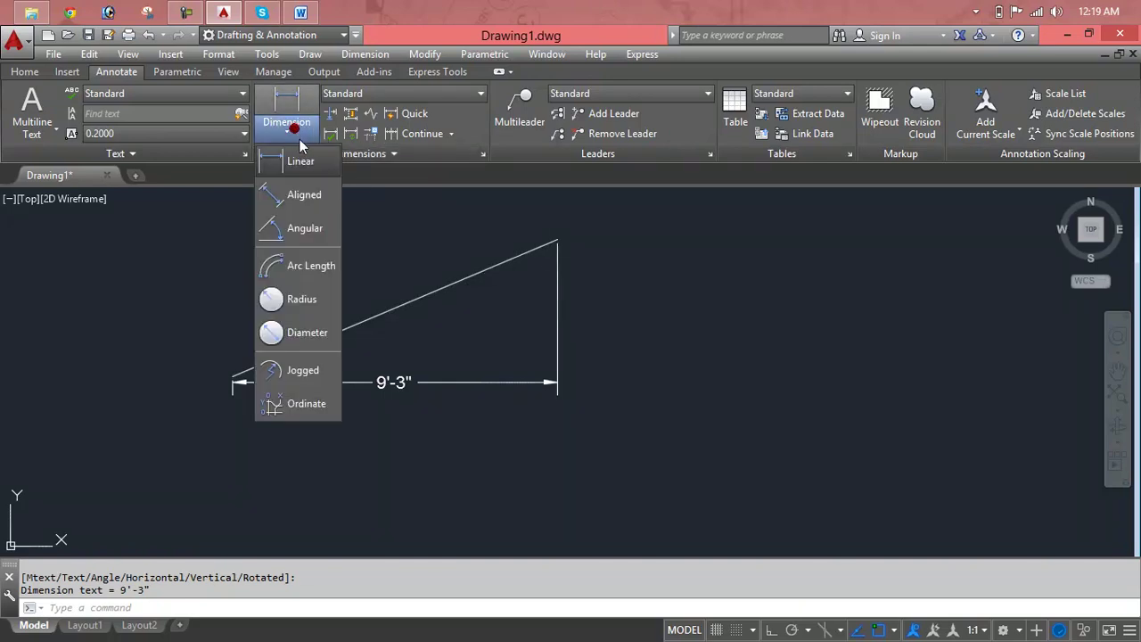
{"action": "left_click", "coordinate": [308, 212]}
{"action": "key", "text": "Return"}
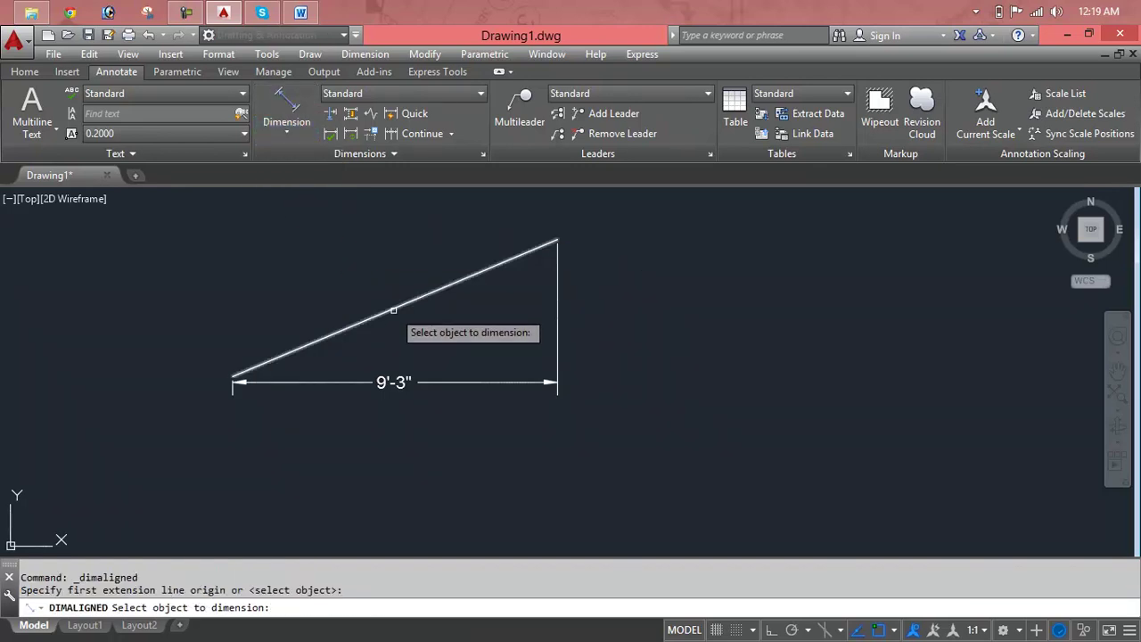
{"action": "left_click", "coordinate": [394, 311]}
{"action": "left_click", "coordinate": [363, 282]}
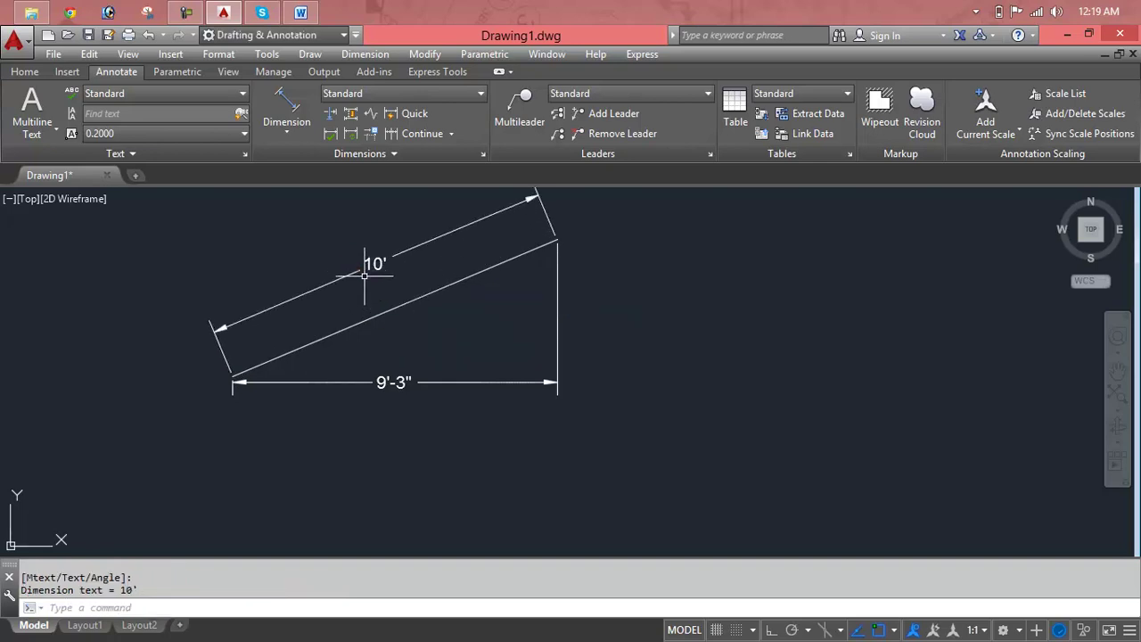
{"action": "left_click", "coordinate": [434, 384]}
Step: Erase the 9'-3" dimension, then draw and delete a stray slanted 10 line
{"action": "key", "text": "Delete"}
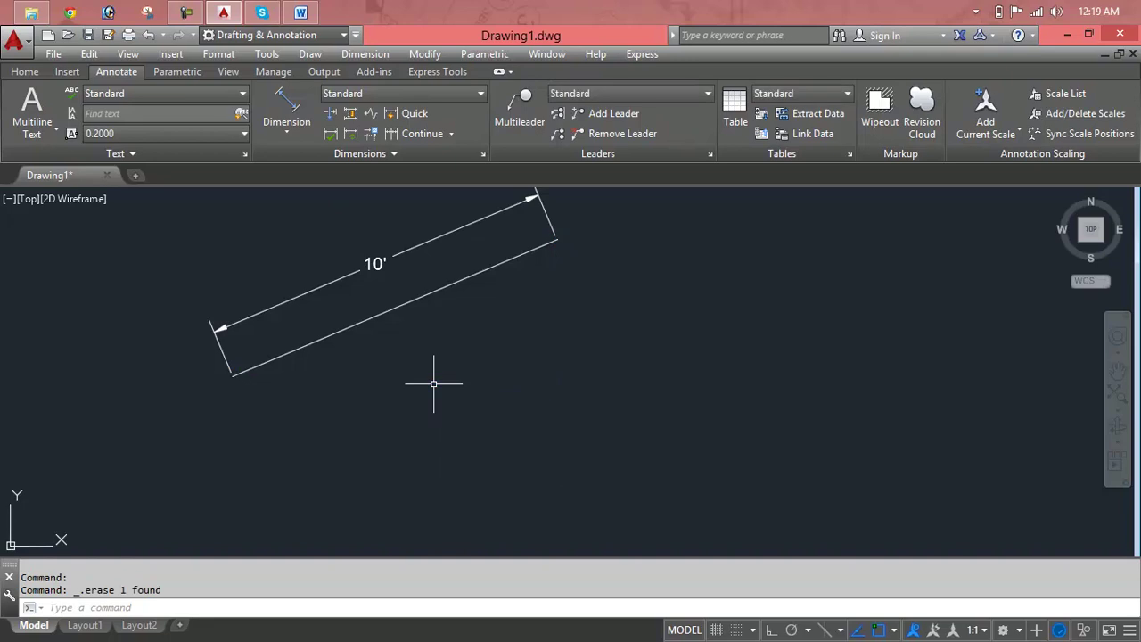
{"action": "type", "text": "l"}
{"action": "key", "text": "Return"}
{"action": "left_click", "coordinate": [433, 384]}
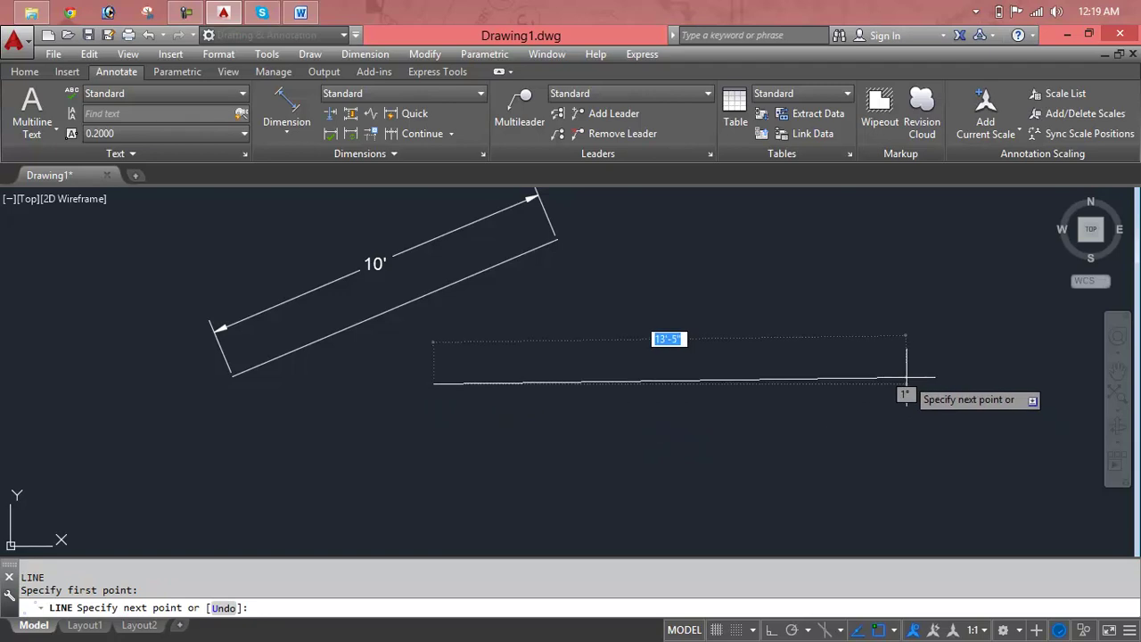
{"action": "type", "text": "10"}
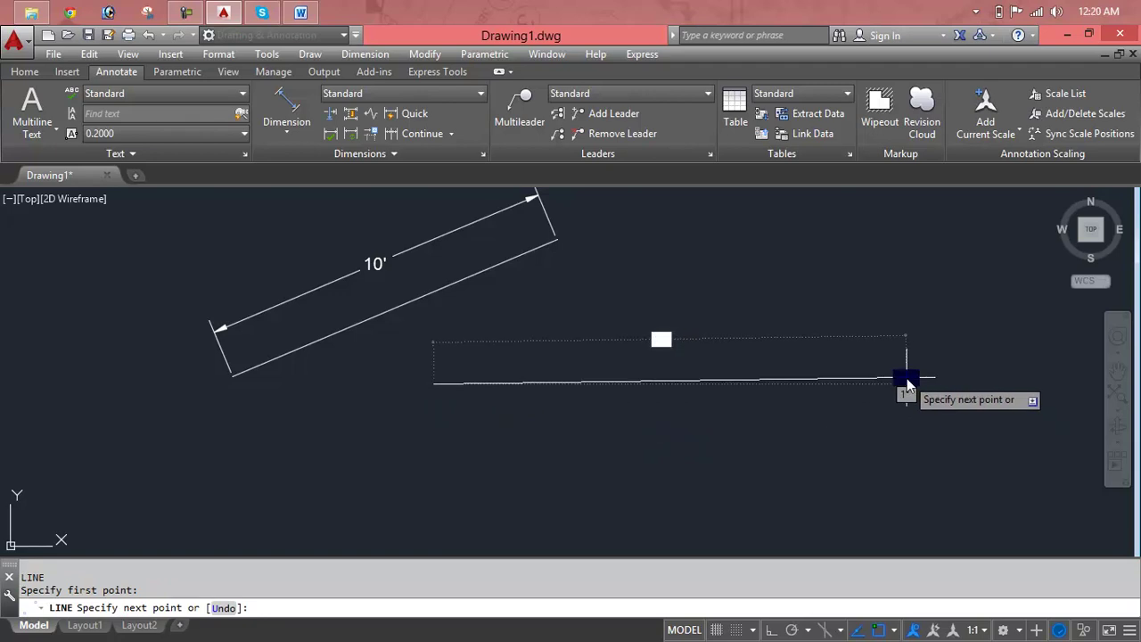
{"action": "key", "text": "Return"}
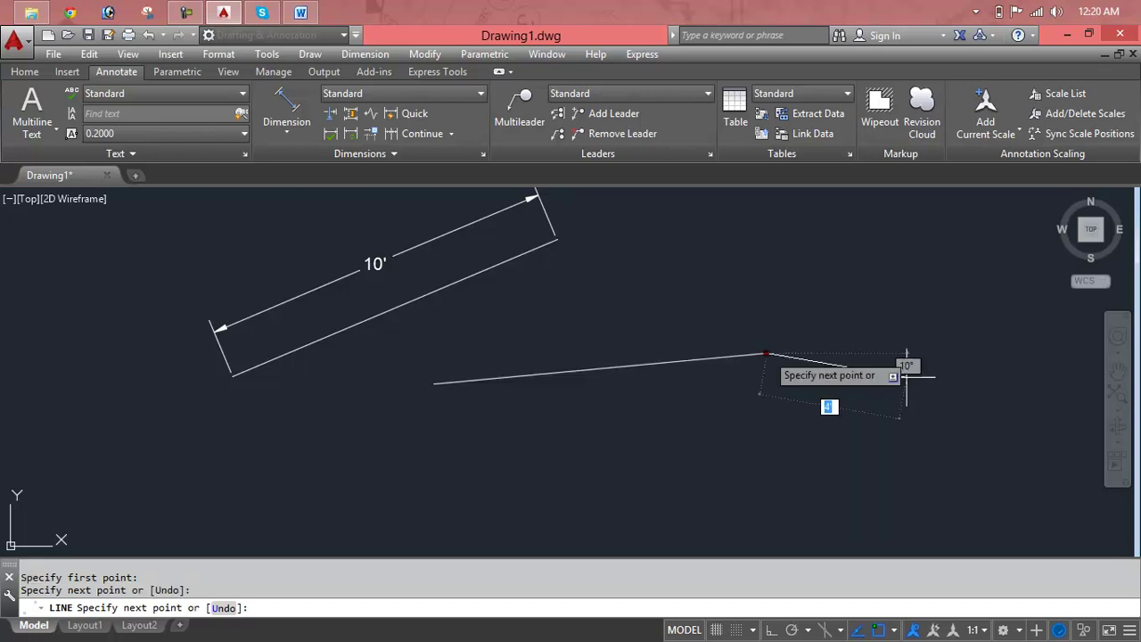
{"action": "key", "text": "Escape"}
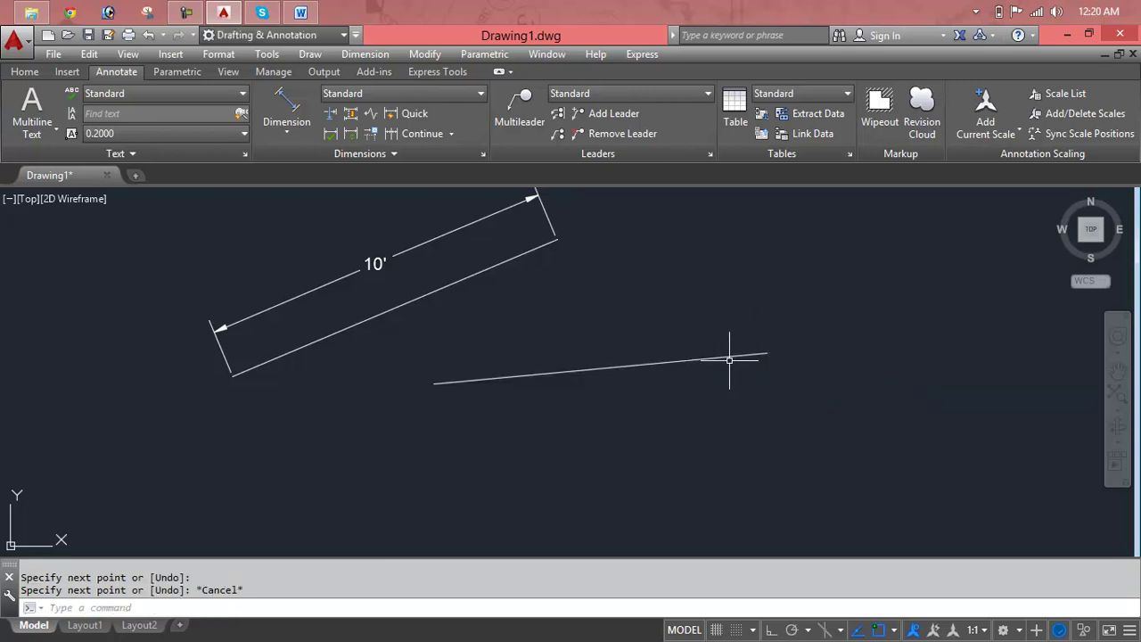
{"action": "left_click", "coordinate": [729, 360]}
{"action": "key", "text": "Delete"}
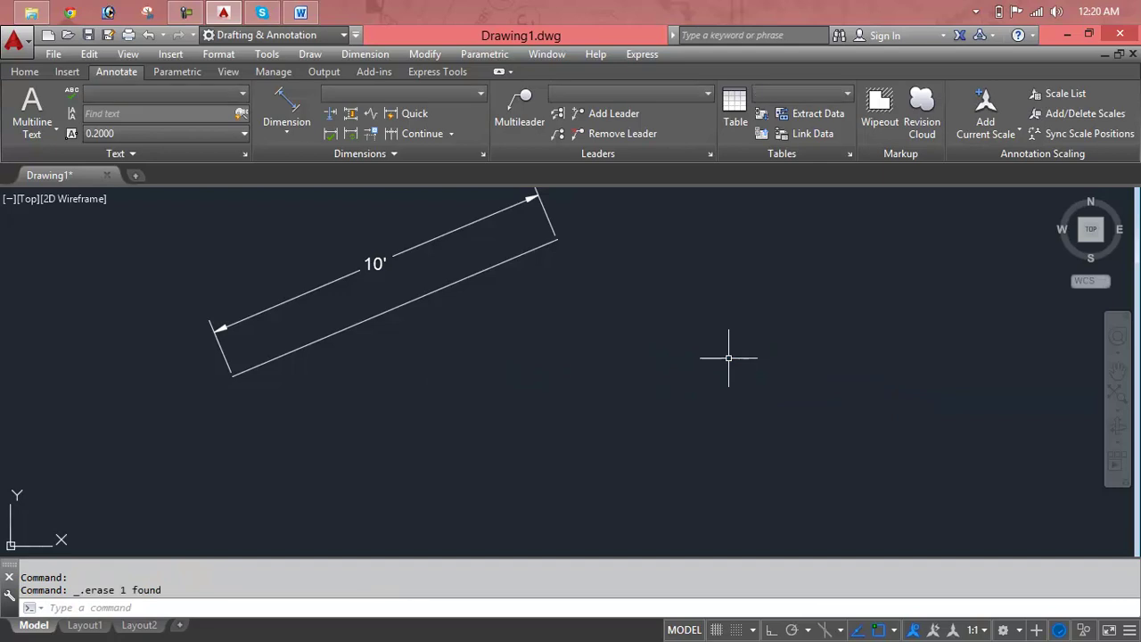
Step: Turn on Ortho (F8) and make two unsuccessful horizontal line attempts, cancelling each
{"action": "type", "text": "l"}
{"action": "key", "text": "Return"}
{"action": "left_click", "coordinate": [510, 381]}
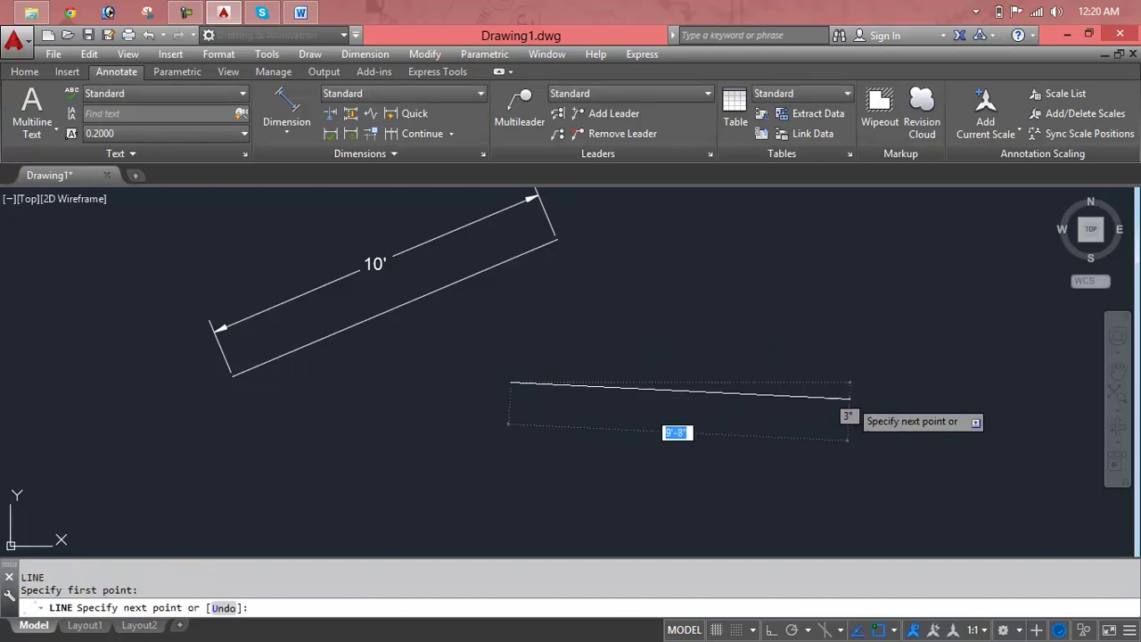
{"action": "key", "text": "F8"}
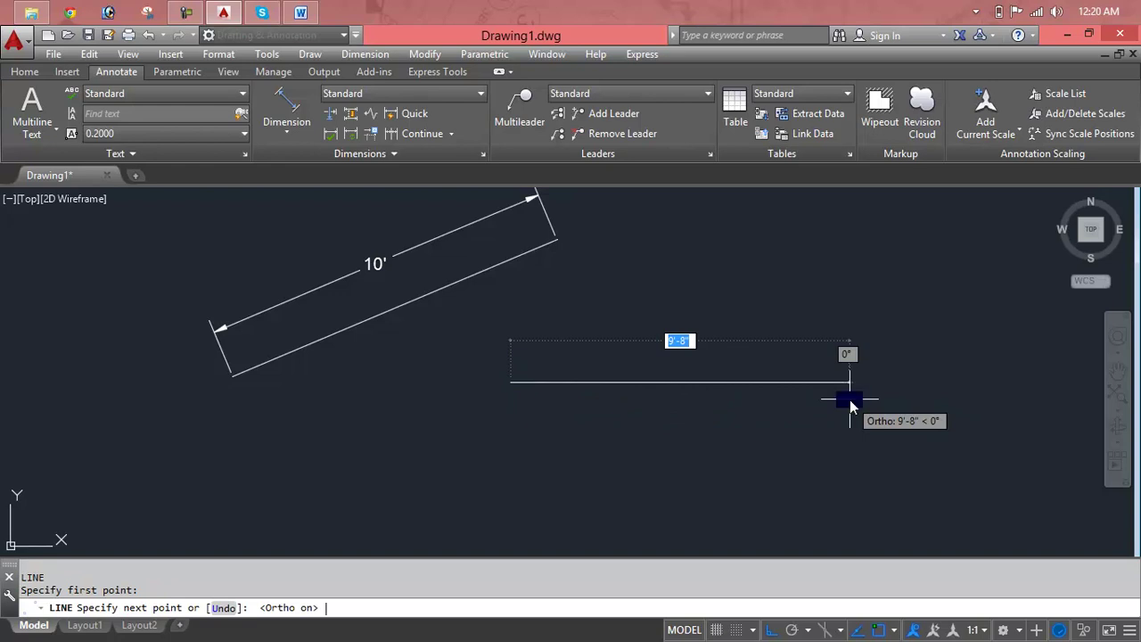
{"action": "type", "text": "'"}
{"action": "key", "text": "Return"}
{"action": "key", "text": "Escape"}
{"action": "key", "text": "Escape"}
{"action": "key", "text": "Escape"}
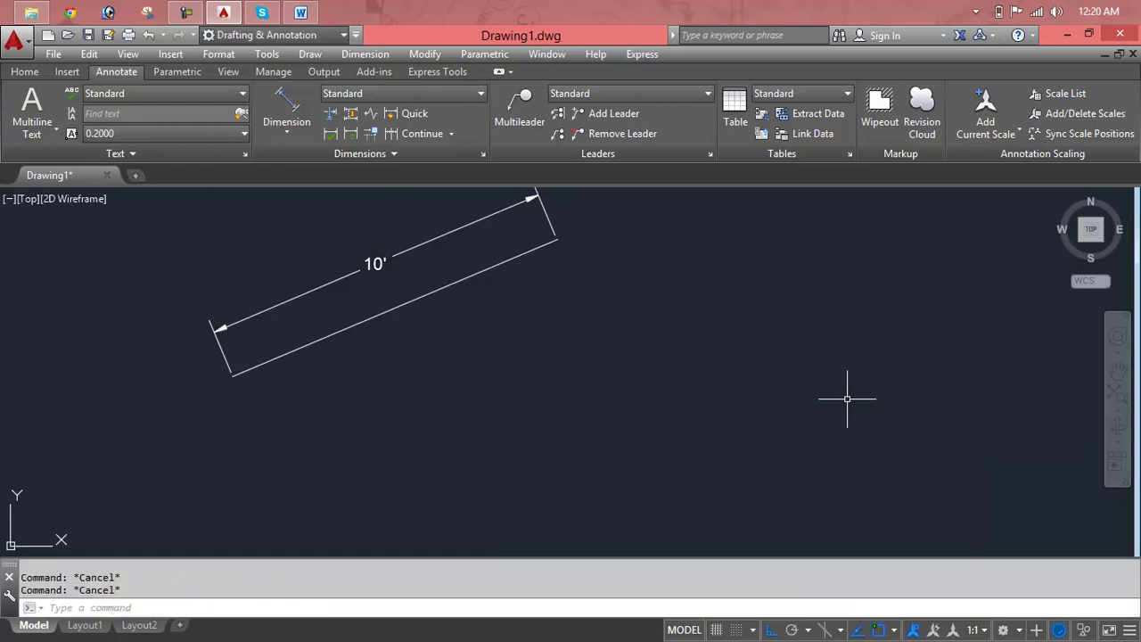
{"action": "type", "text": "L"}
{"action": "key", "text": "Return"}
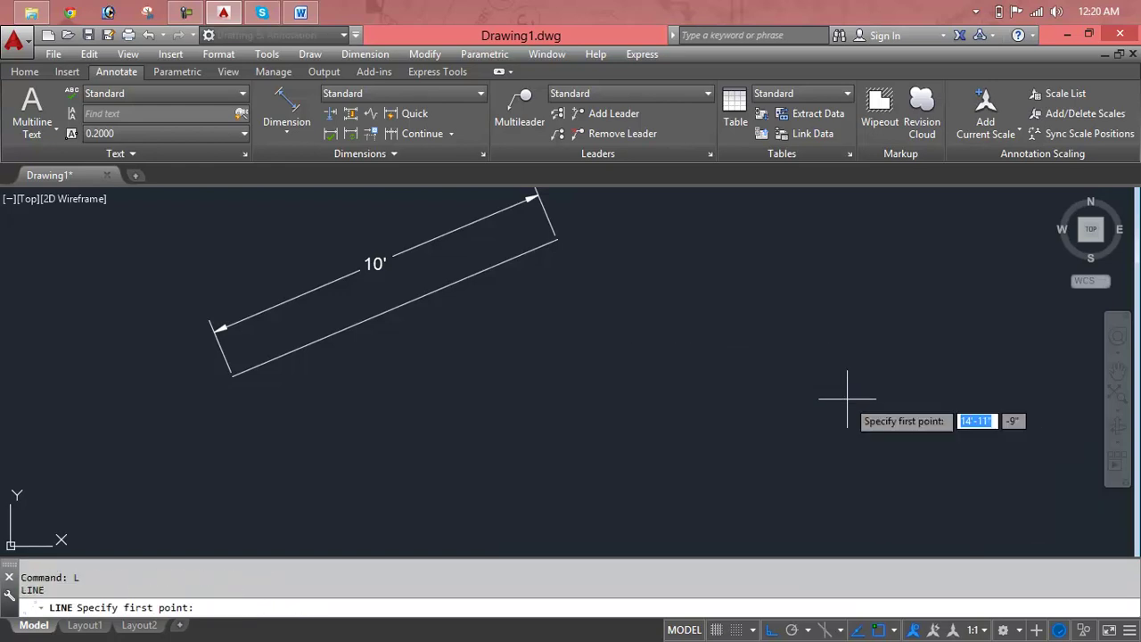
{"action": "left_click", "coordinate": [326, 422]}
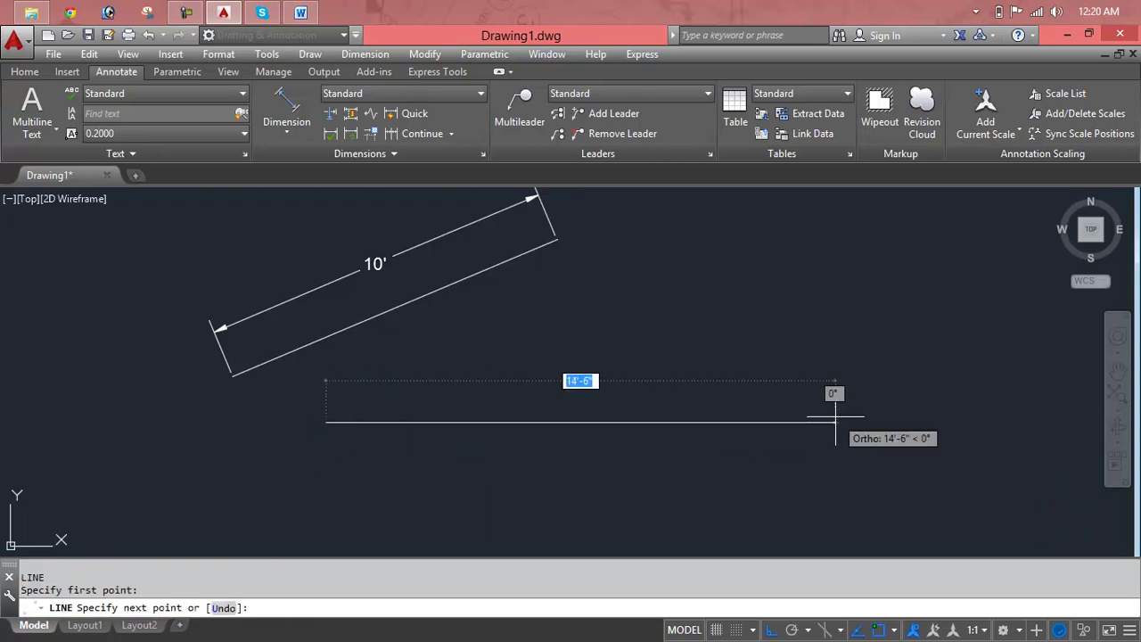
{"action": "key", "text": "Return"}
{"action": "key", "text": "Escape"}
{"action": "key", "text": "Escape"}
{"action": "key", "text": "Escape"}
{"action": "scroll", "coordinate": [751, 398], "scroll_direction": "down", "scroll_amount": 2}
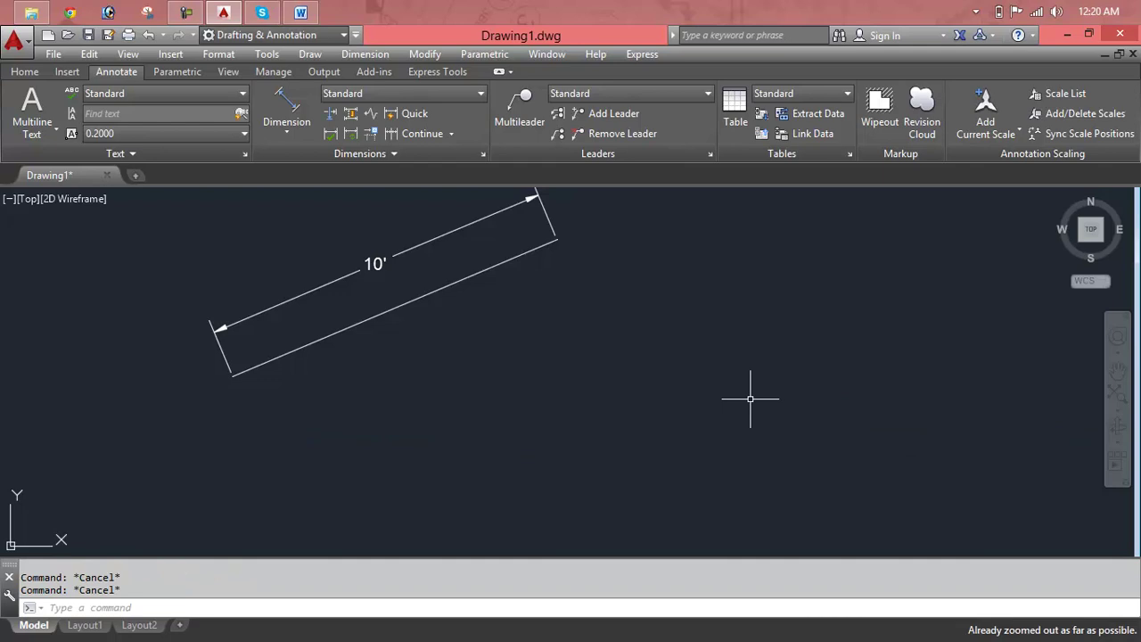
Step: Draw a 10' horizontal line to the right of the sloped line
{"action": "type", "text": "l"}
{"action": "key", "text": "Return"}
{"action": "left_click", "coordinate": [469, 392]}
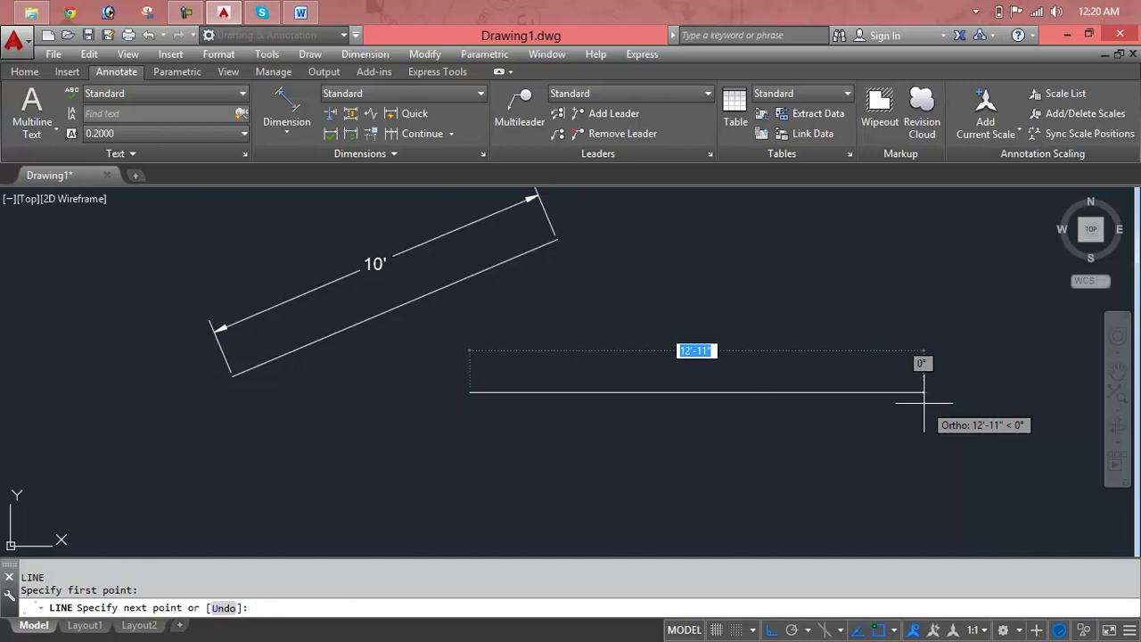
{"action": "type", "text": "10'"}
{"action": "key", "text": "Return"}
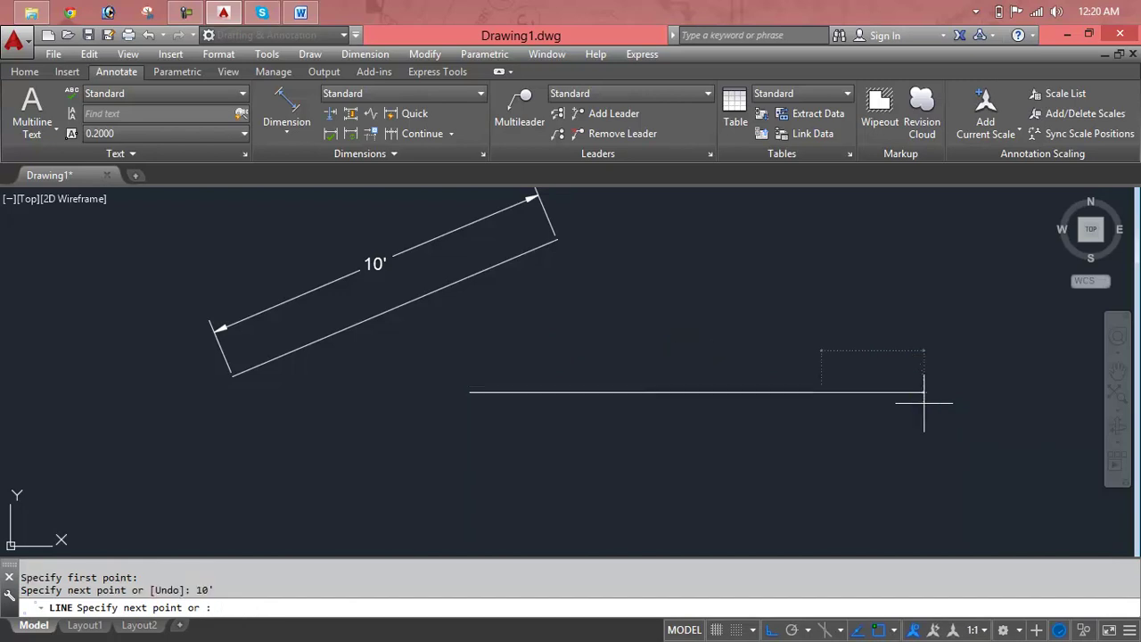
{"action": "key", "text": "Escape"}
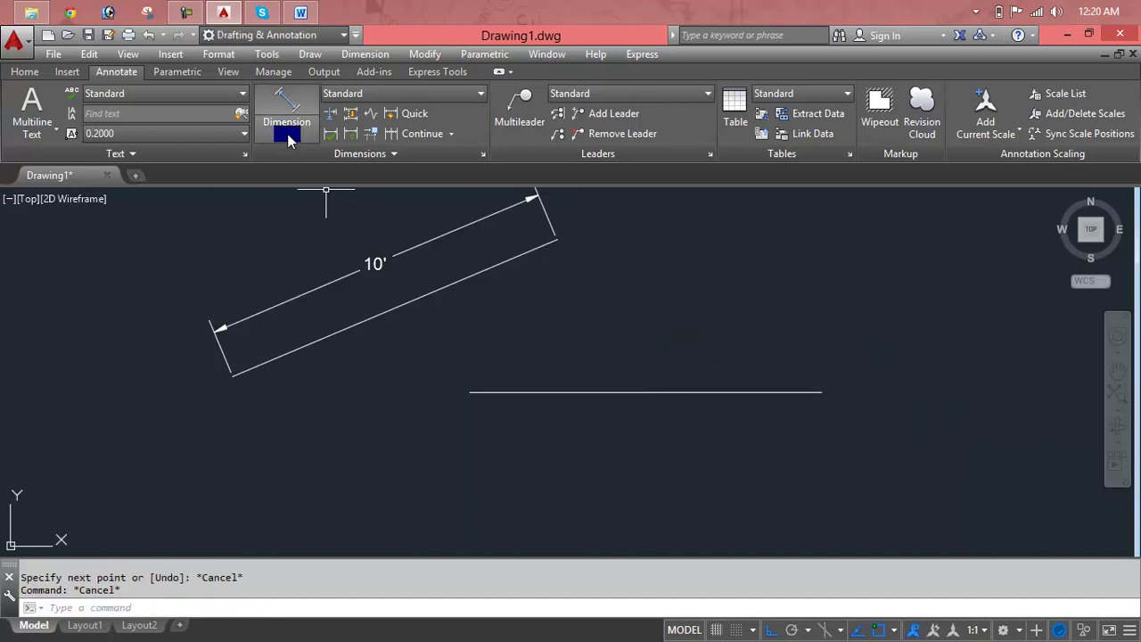
Step: Add a 10' linear dimension above the horizontal line
{"action": "left_click", "coordinate": [291, 132]}
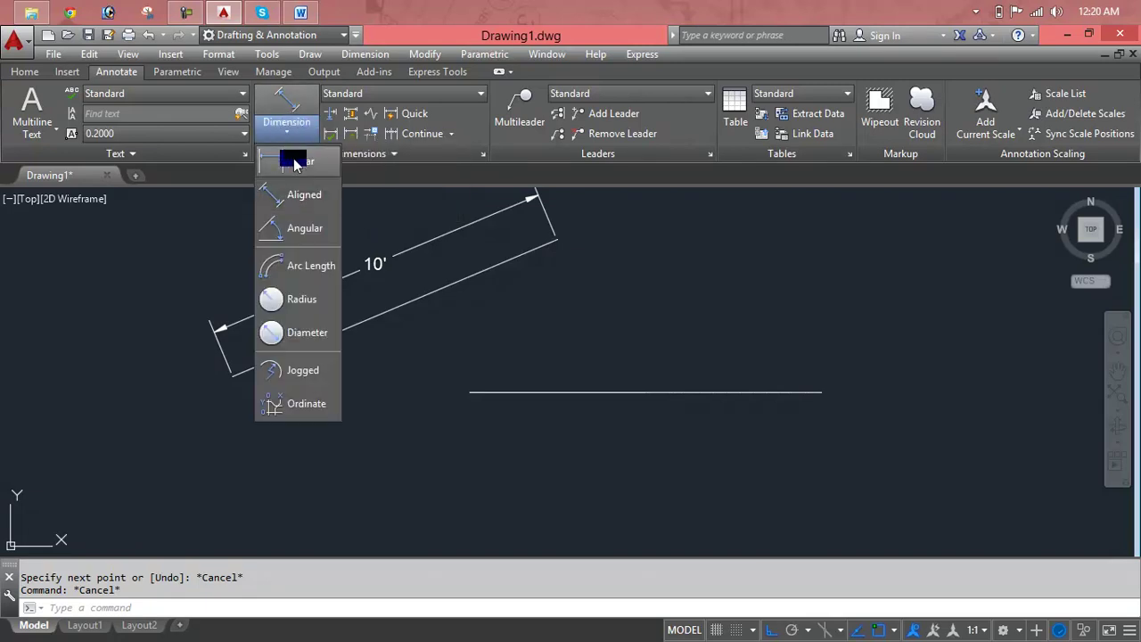
{"action": "left_click", "coordinate": [296, 160]}
{"action": "key", "text": "Return"}
{"action": "left_click", "coordinate": [603, 393]}
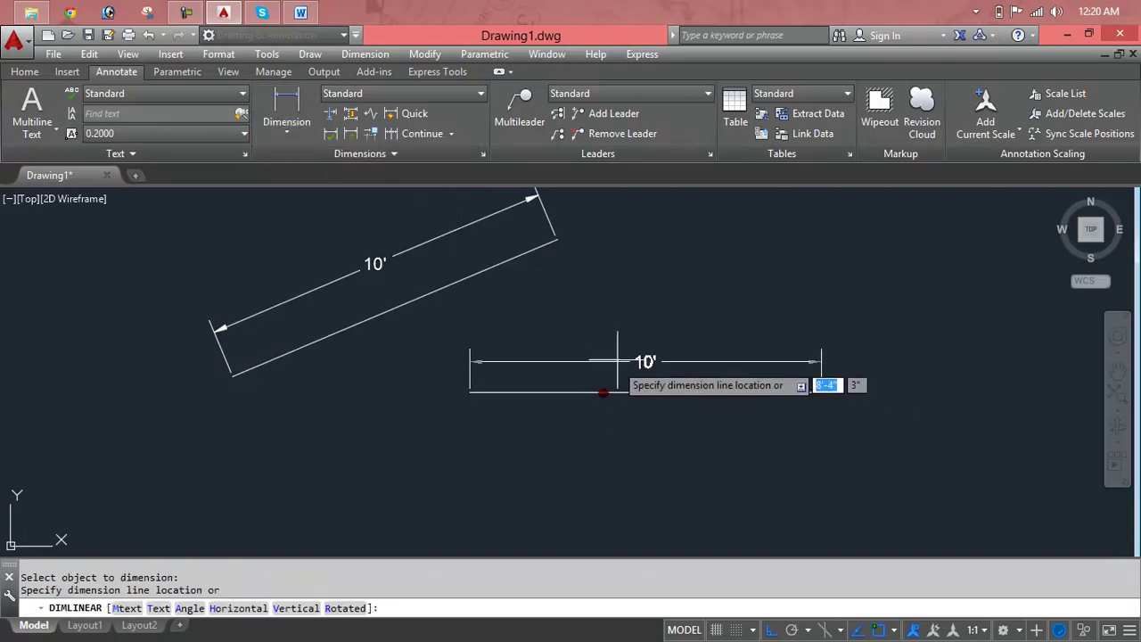
{"action": "left_click", "coordinate": [502, 335]}
Step: Add a 10' aligned dimension below the horizontal line
{"action": "left_click", "coordinate": [280, 133]}
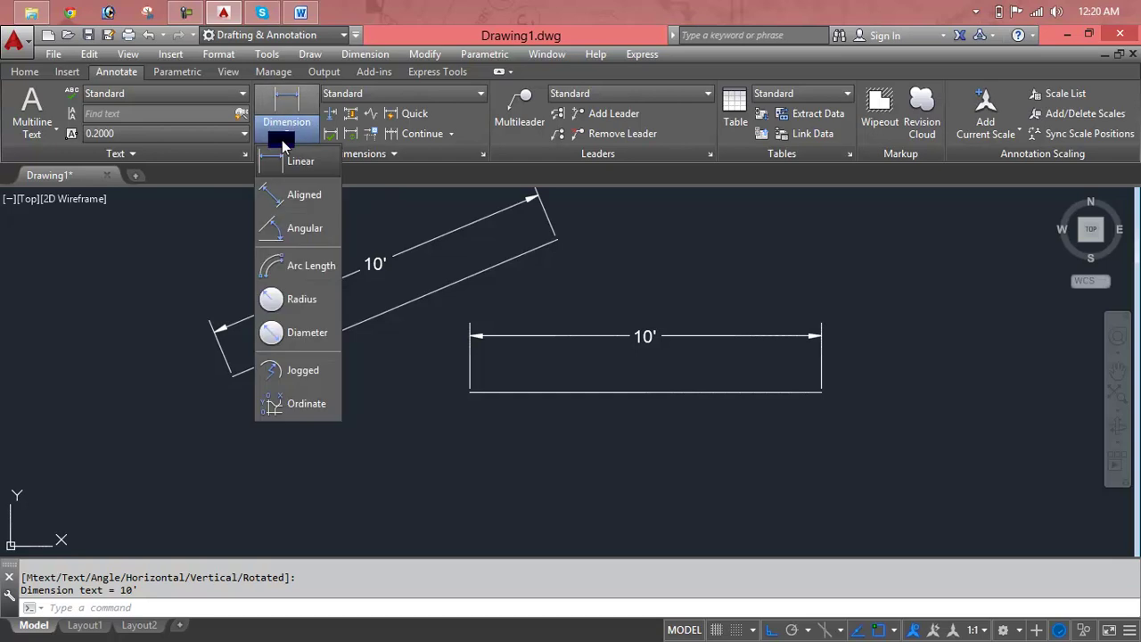
{"action": "left_click", "coordinate": [289, 189]}
{"action": "key", "text": "Return"}
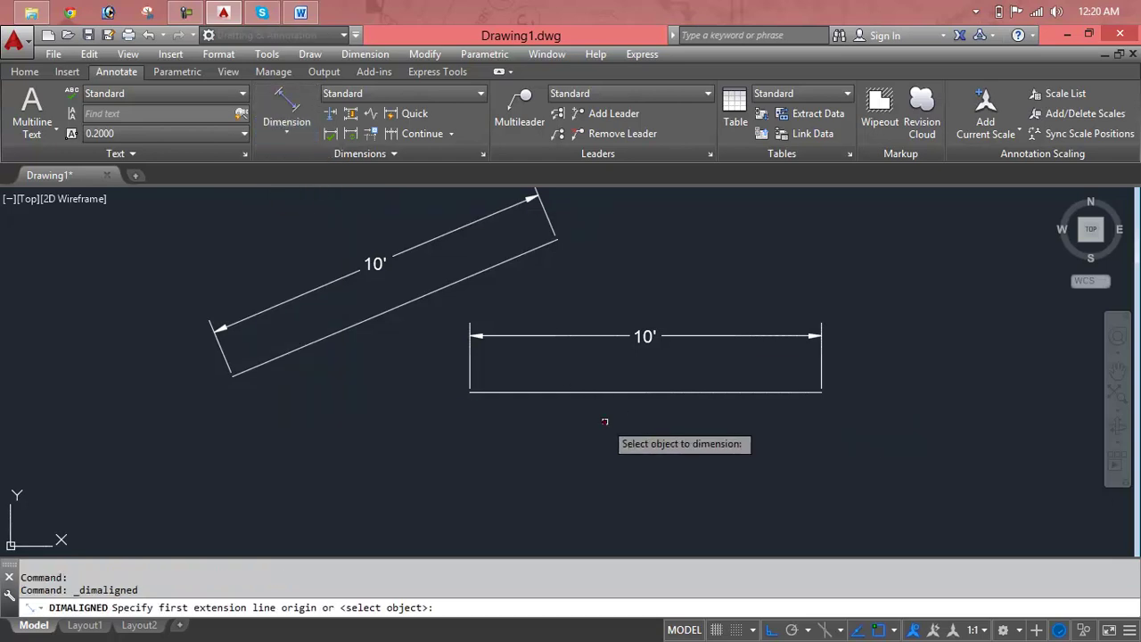
{"action": "left_click", "coordinate": [614, 392]}
{"action": "left_click", "coordinate": [642, 442]}
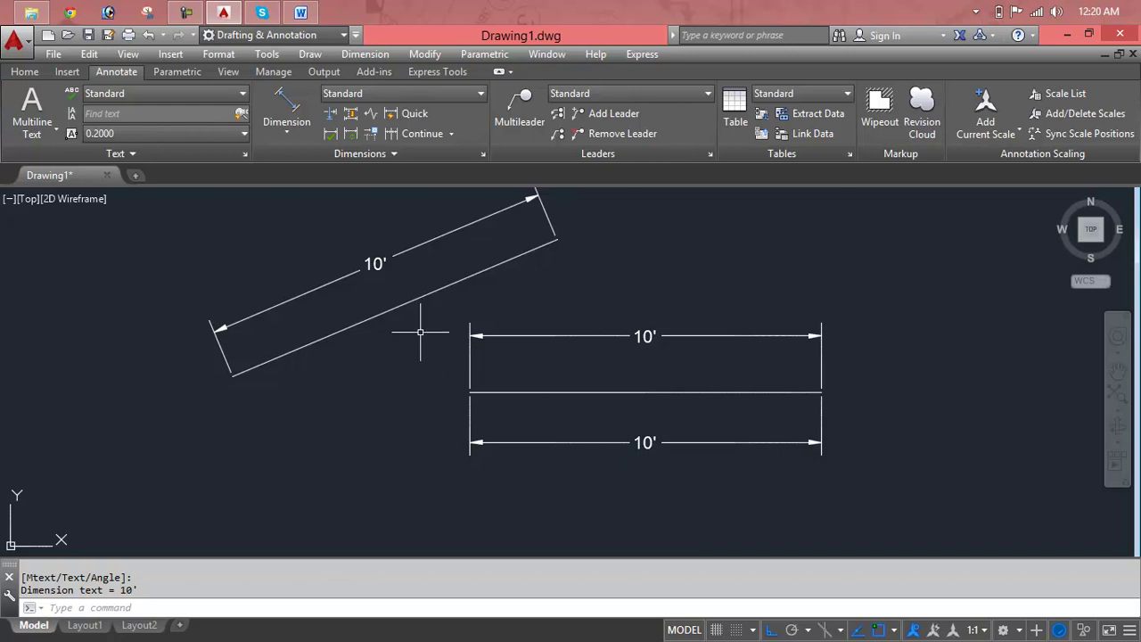
{"action": "left_click", "coordinate": [287, 134]}
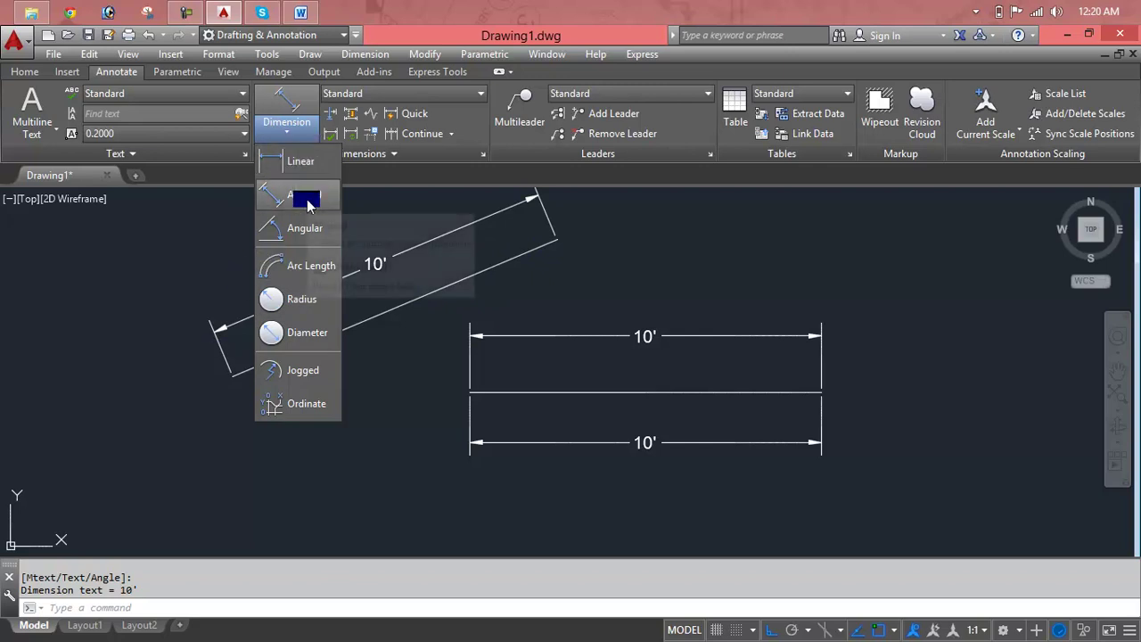
{"action": "mouse_move", "coordinate": [298, 194]}
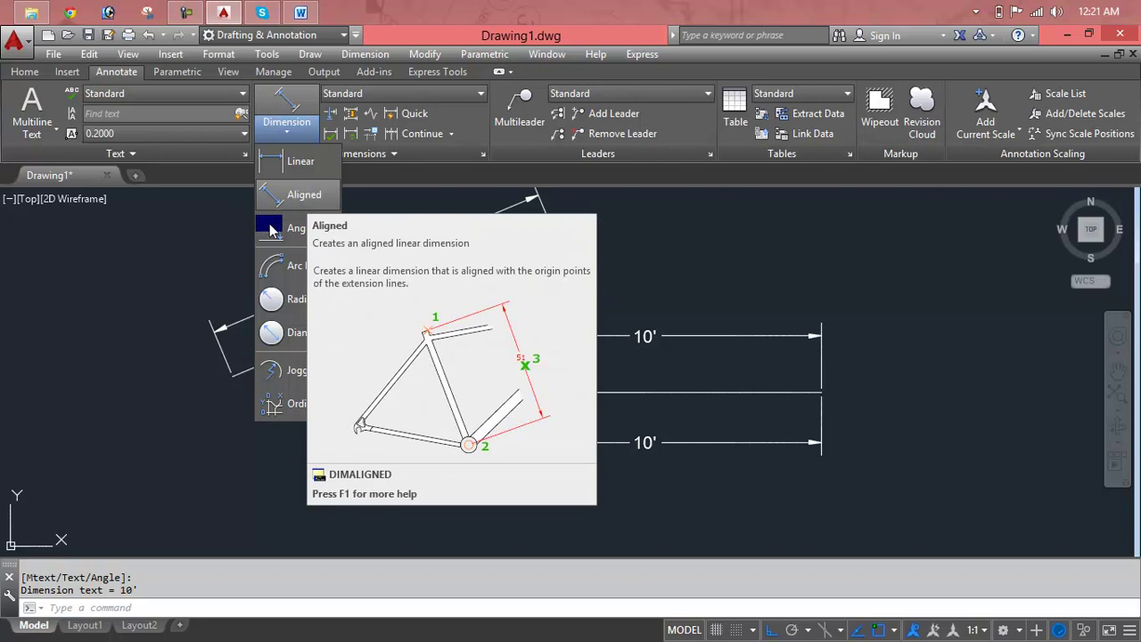
Step: Erase both lines and all their dimensions using two crossing windows
{"action": "left_click", "coordinate": [627, 224]}
{"action": "left_click", "coordinate": [297, 346]}
{"action": "key", "text": "Delete"}
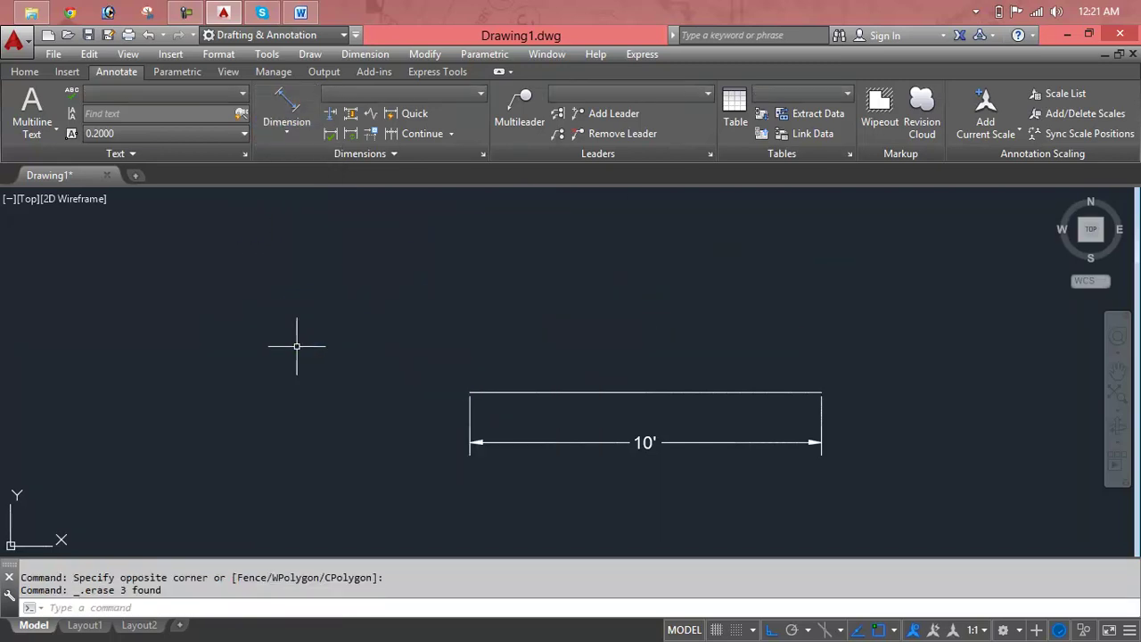
{"action": "left_click", "coordinate": [919, 354]}
{"action": "left_click", "coordinate": [387, 473]}
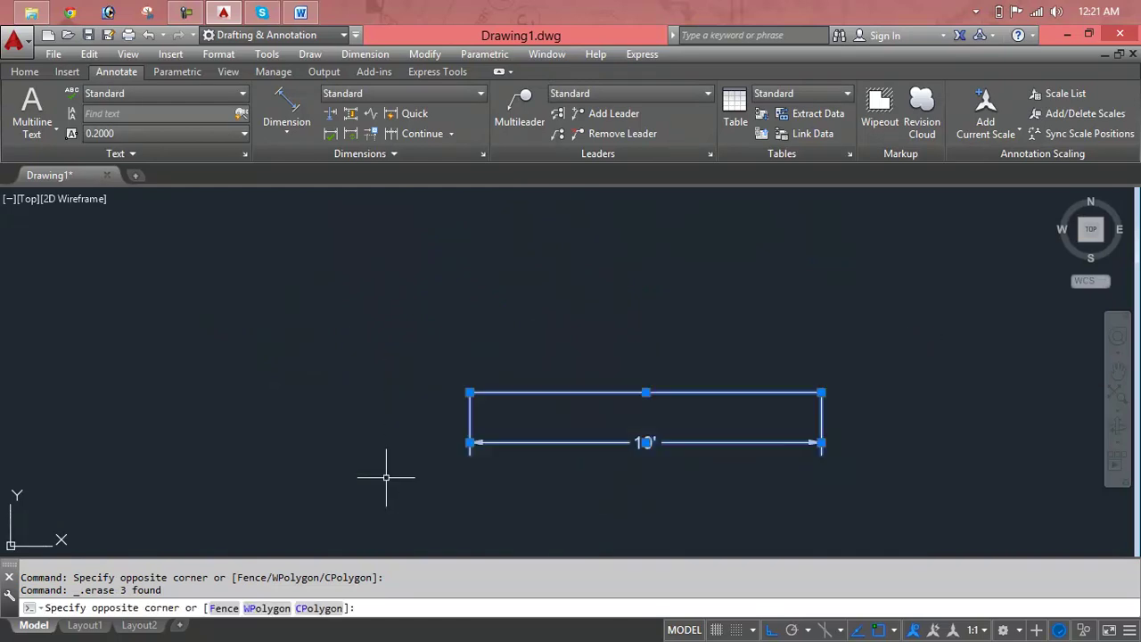
{"action": "key", "text": "Delete"}
{"action": "key", "text": "Return"}
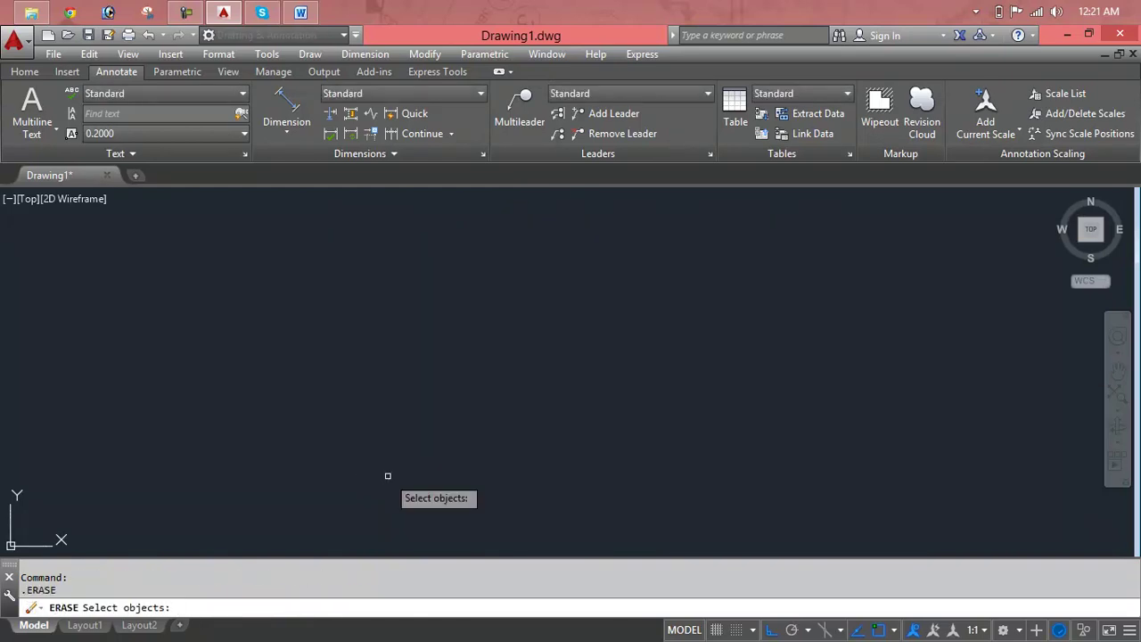
{"action": "key", "text": "Escape"}
Step: Draw a horizontal line and a vertical line rising from its left end
{"action": "key", "text": "Escape"}
{"action": "type", "text": "l"}
{"action": "key", "text": "Return"}
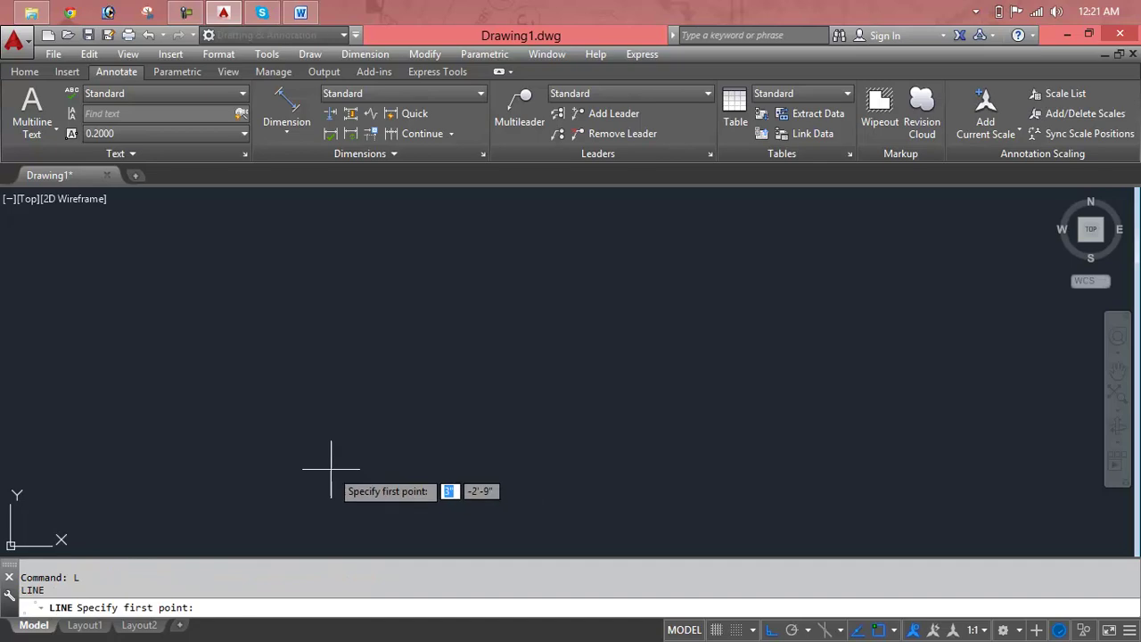
{"action": "left_click", "coordinate": [329, 468]}
{"action": "left_click", "coordinate": [649, 467]}
{"action": "key", "text": "Escape"}
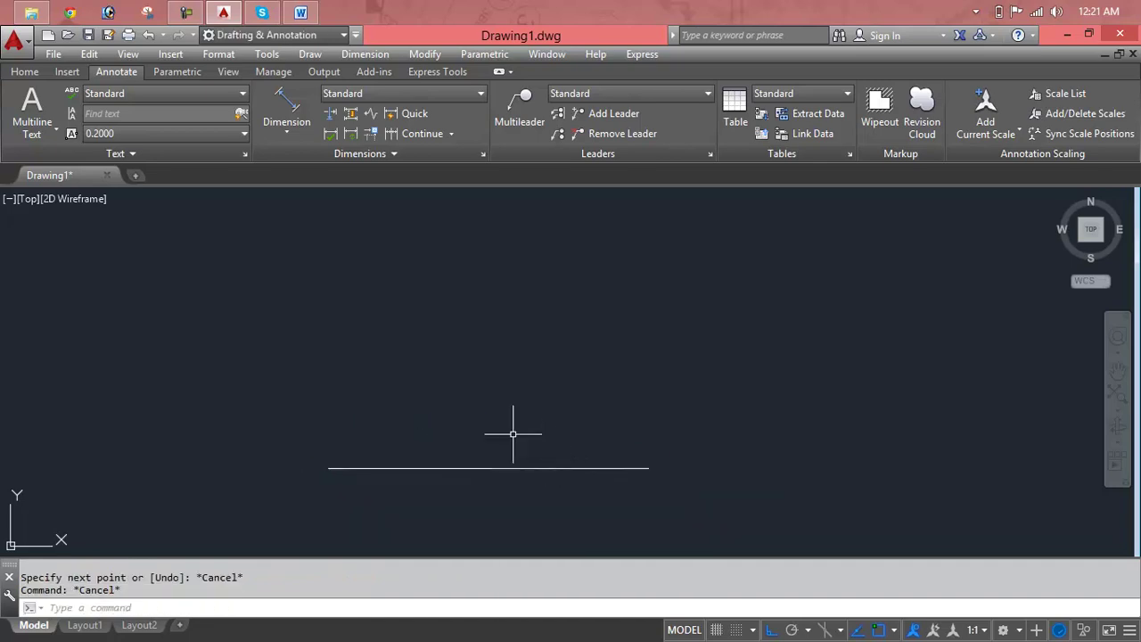
{"action": "type", "text": "l"}
{"action": "key", "text": "Return"}
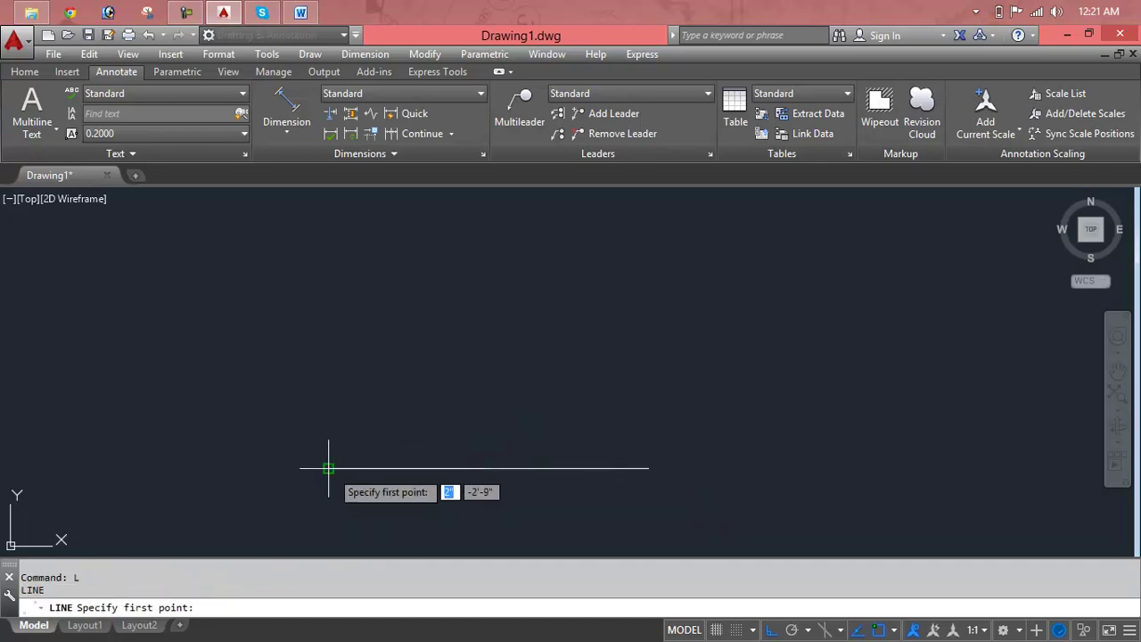
{"action": "left_click", "coordinate": [329, 467]}
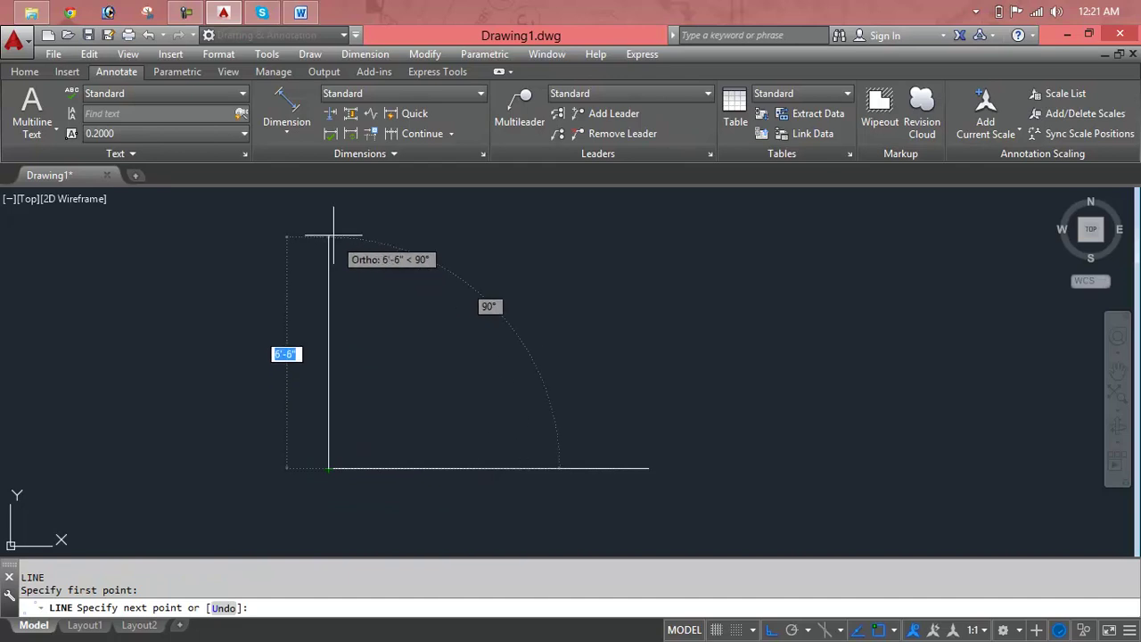
{"action": "left_click", "coordinate": [328, 226]}
{"action": "key", "text": "Return"}
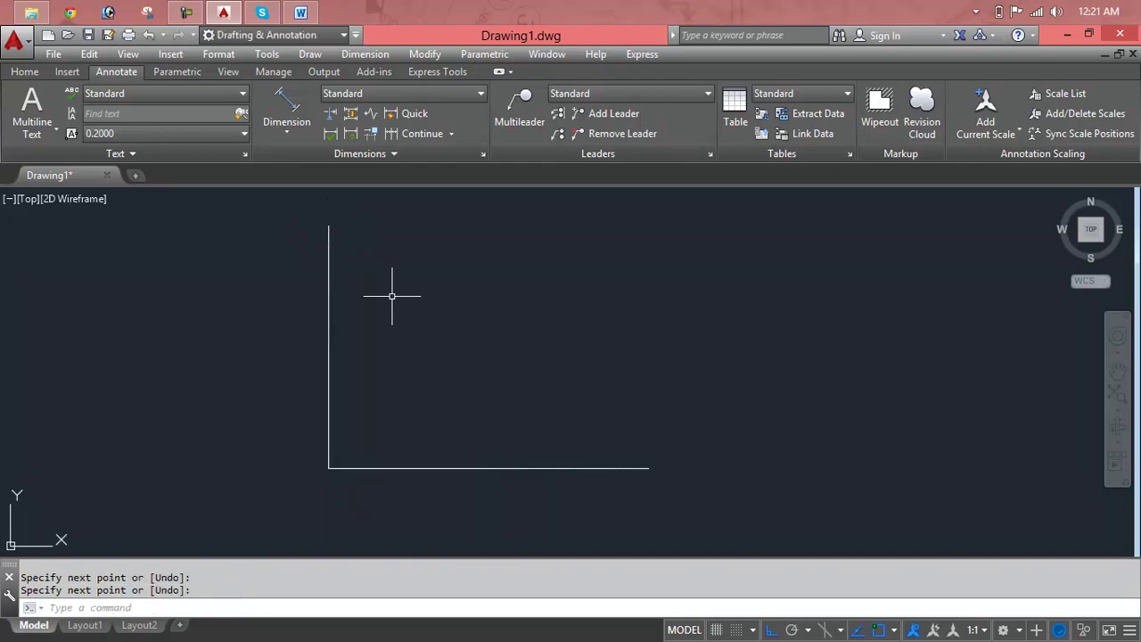
Step: Turn Ortho off and draw a diagonal line up-right from the shared corner
{"action": "key", "text": "Return"}
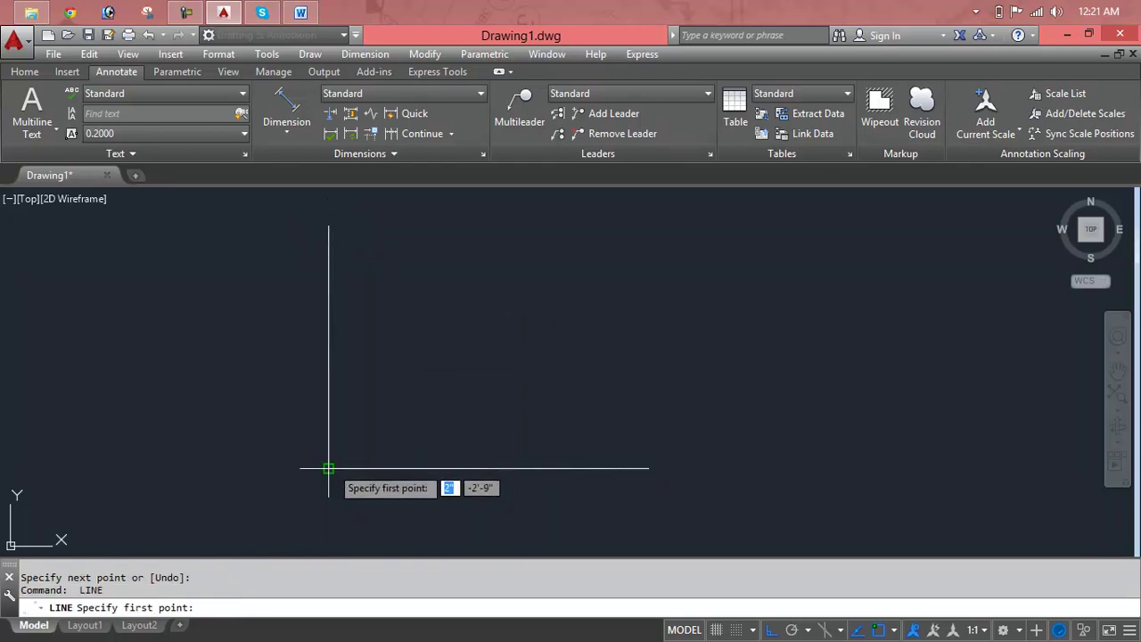
{"action": "left_click", "coordinate": [329, 467]}
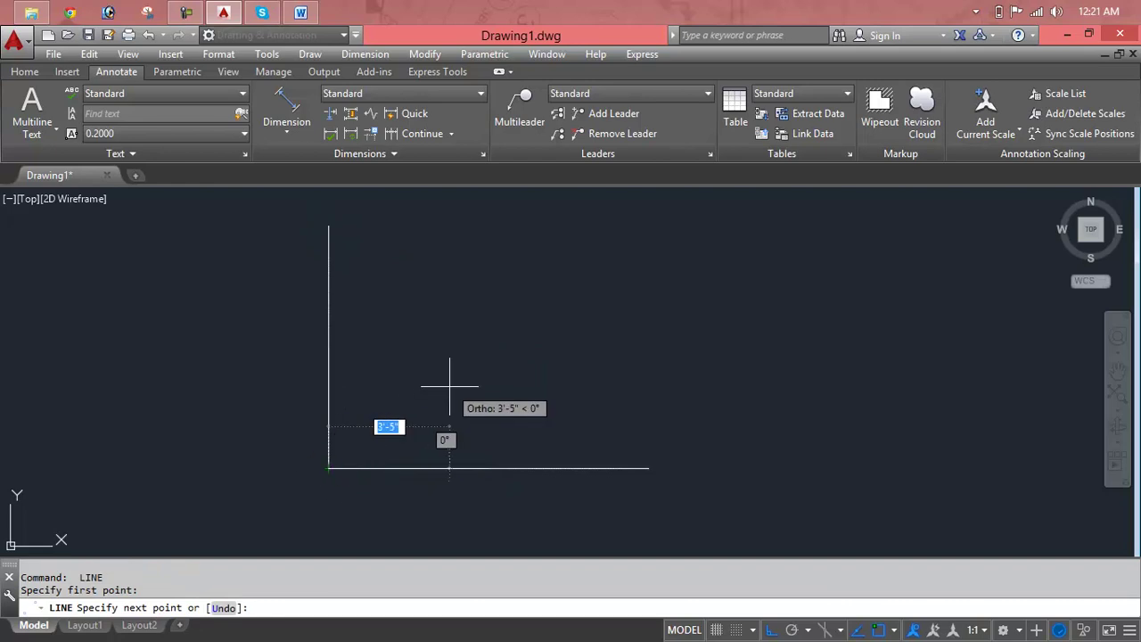
{"action": "key", "text": "F8"}
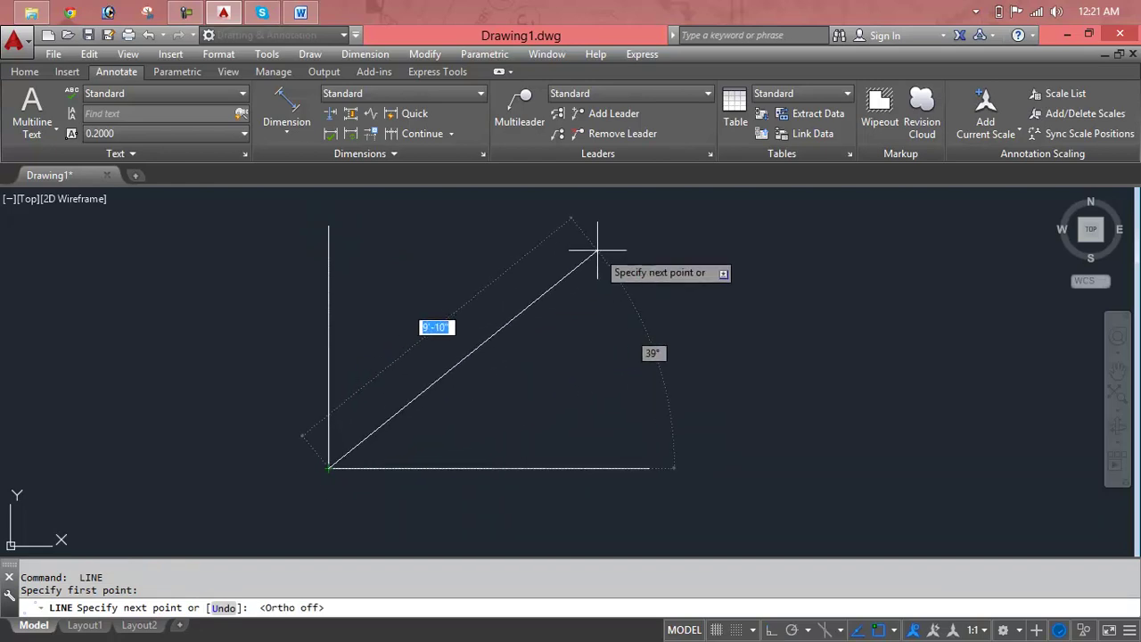
{"action": "left_click", "coordinate": [601, 250]}
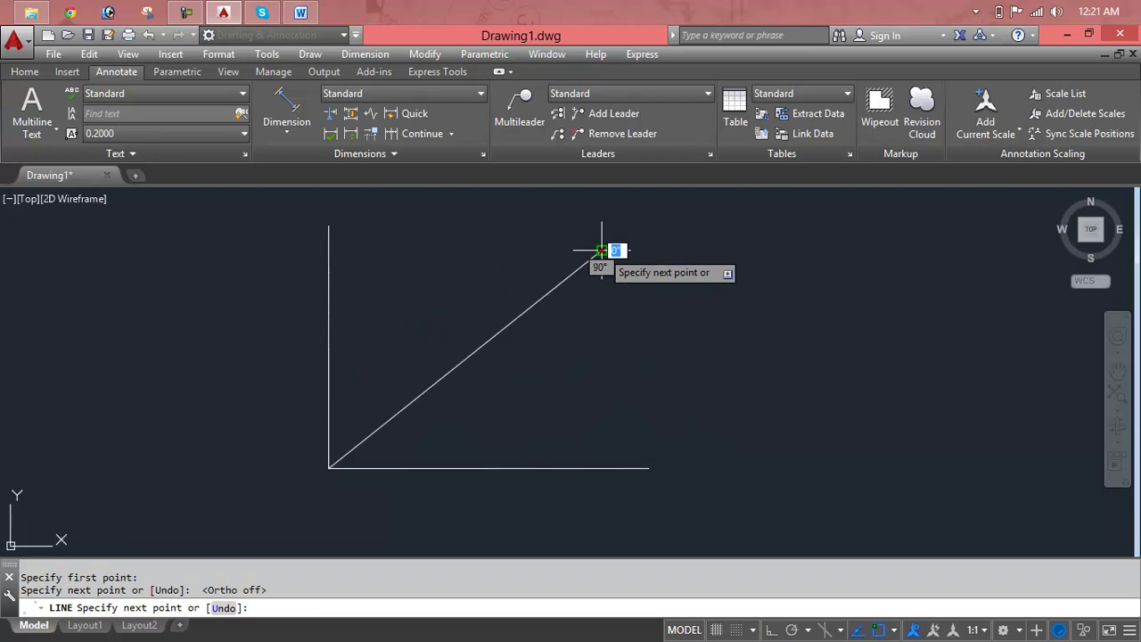
{"action": "key", "text": "Return"}
{"action": "key", "text": "Escape"}
{"action": "key", "text": "Escape"}
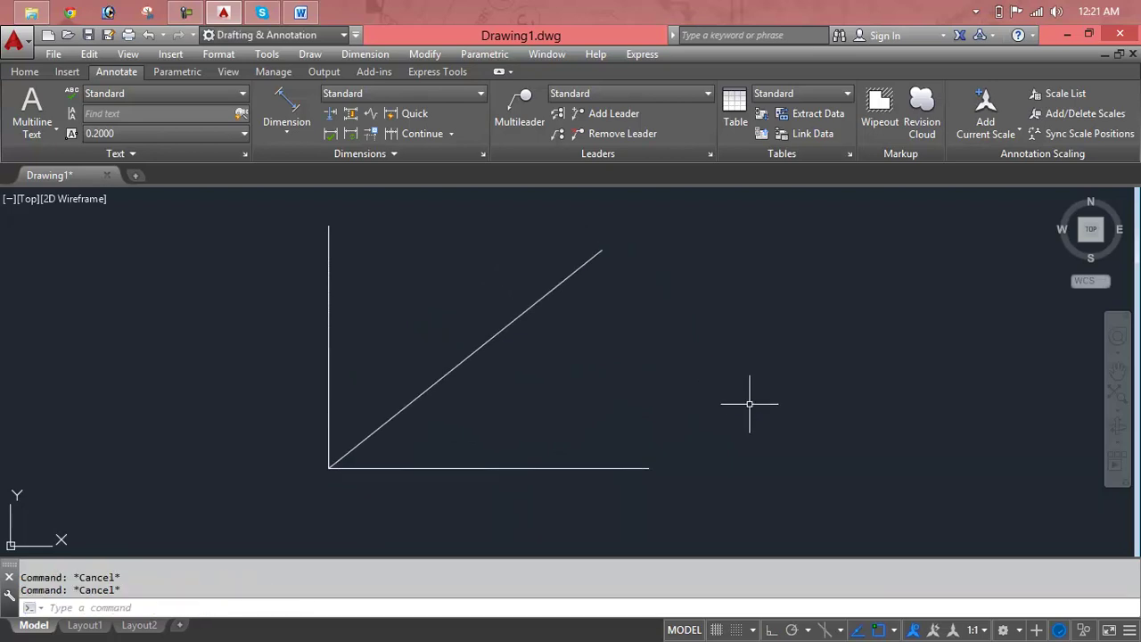
{"action": "left_click", "coordinate": [284, 130]}
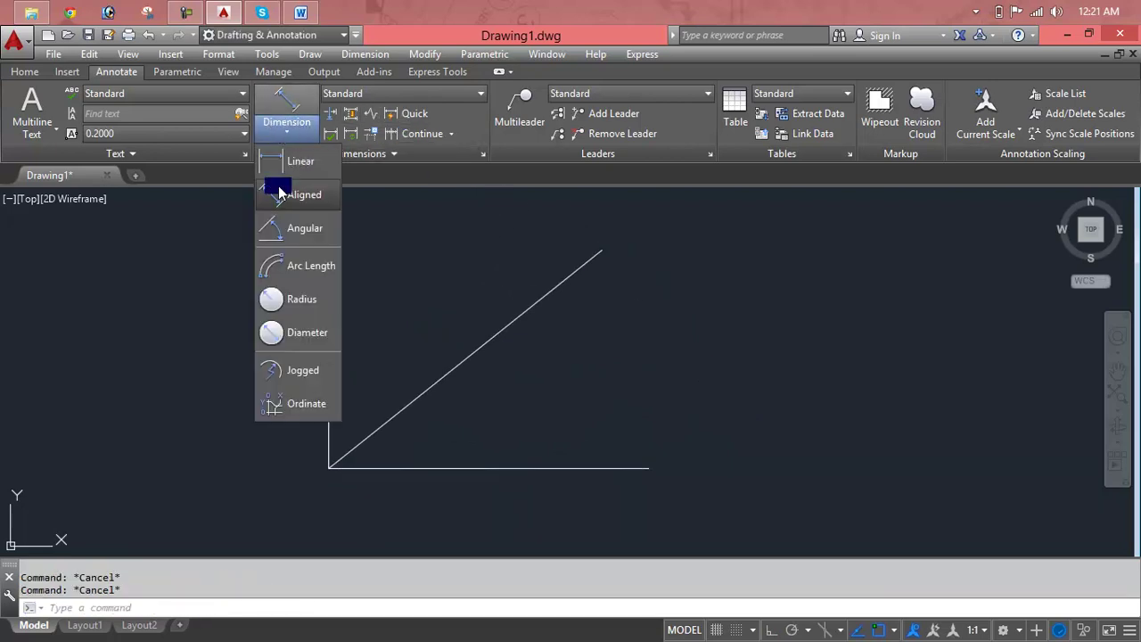
Step: Add angular dimensions of 90°, 39° and 51° between the three line pairs
{"action": "left_click", "coordinate": [293, 228]}
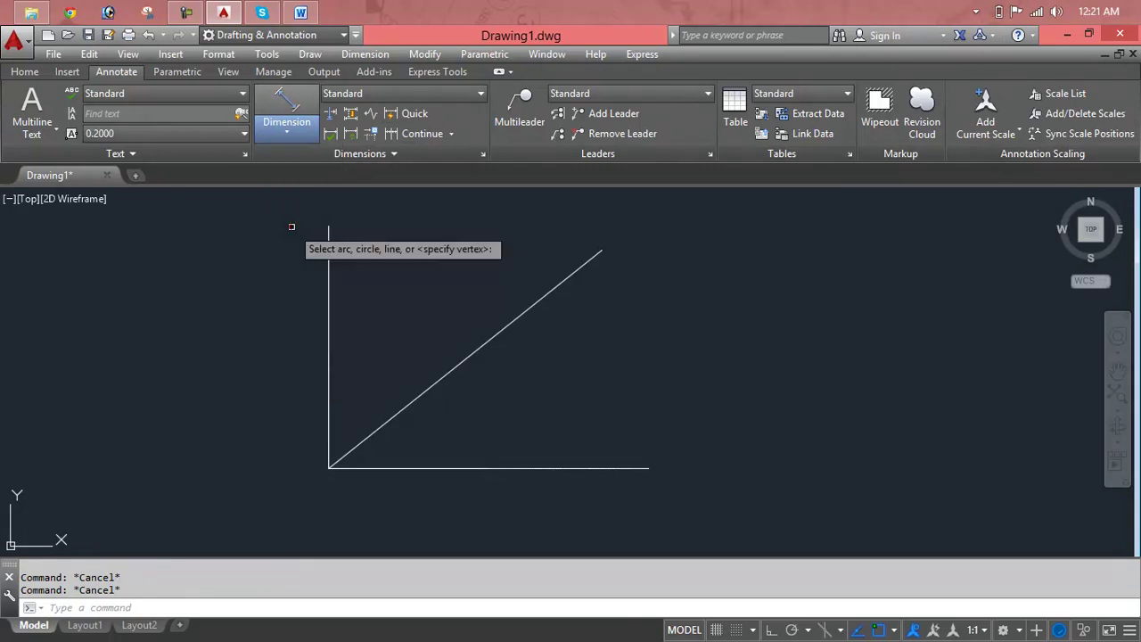
{"action": "left_click", "coordinate": [393, 468]}
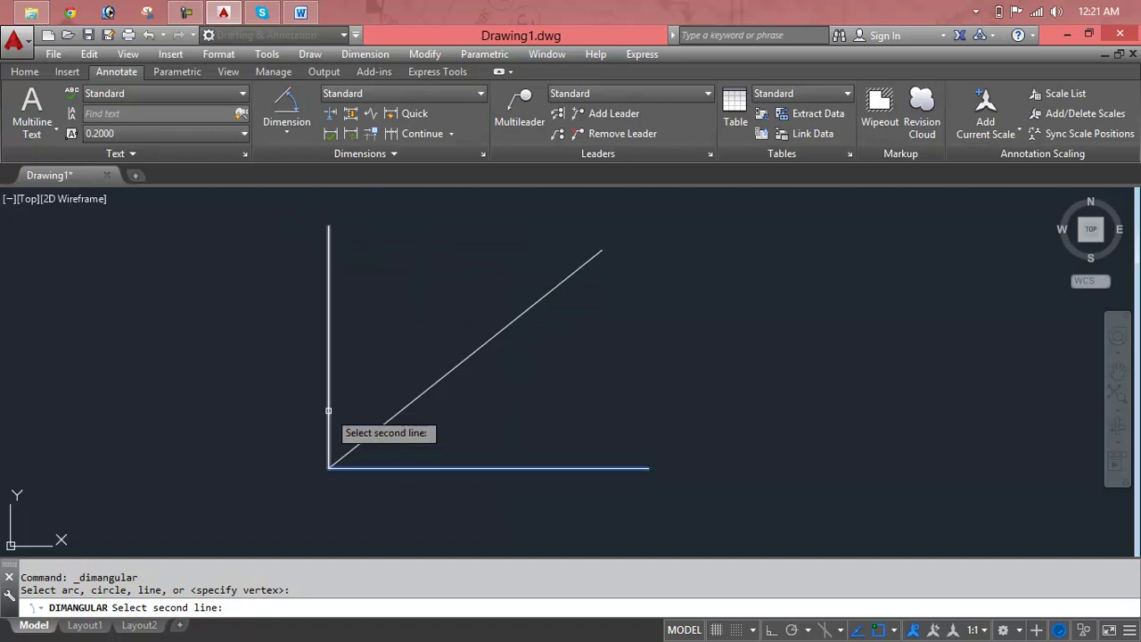
{"action": "left_click", "coordinate": [327, 413]}
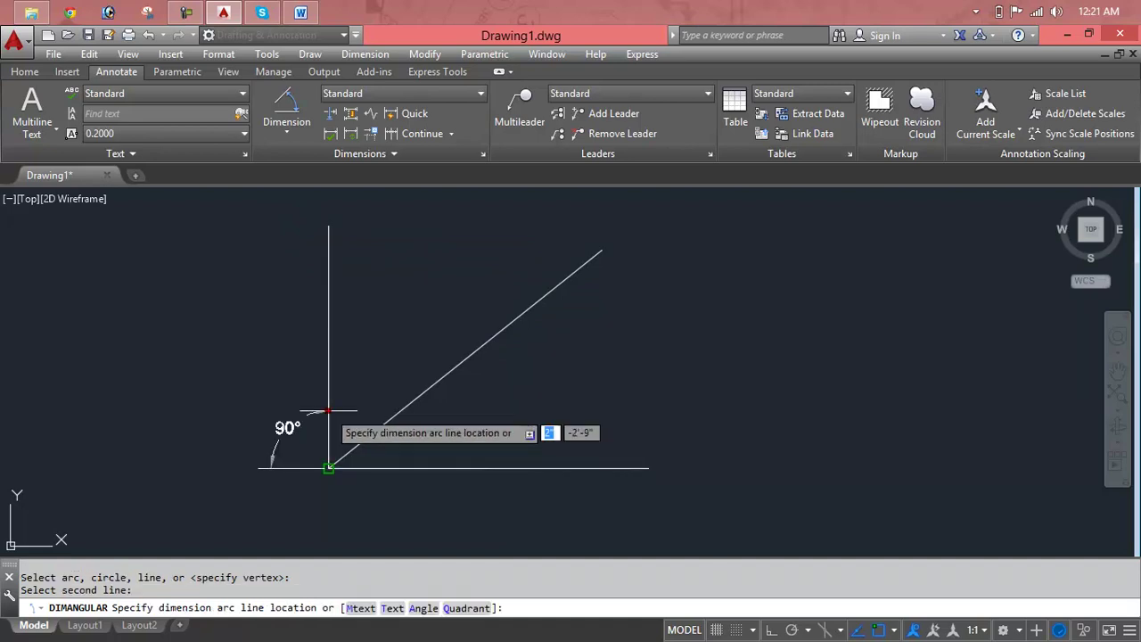
{"action": "left_click", "coordinate": [517, 307]}
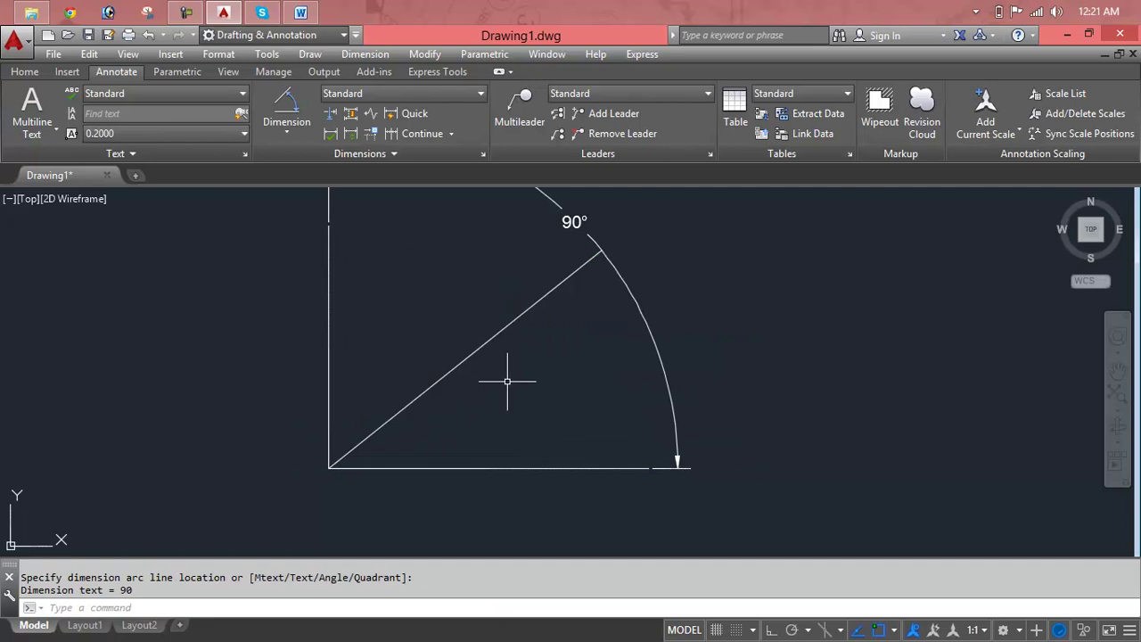
{"action": "key", "text": "Return"}
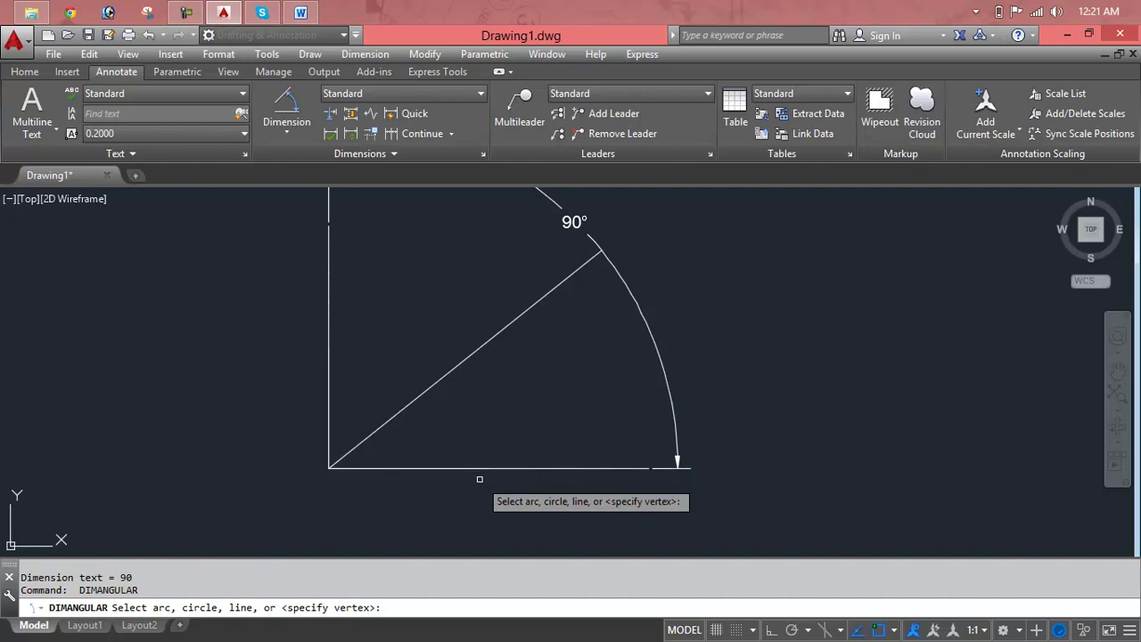
{"action": "left_click", "coordinate": [495, 468]}
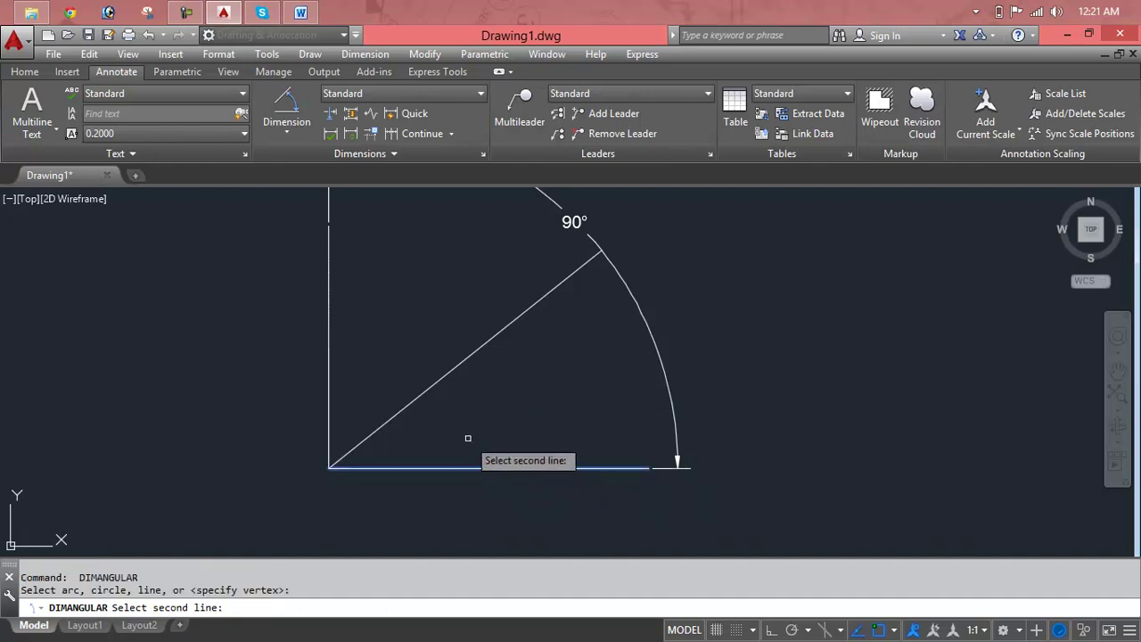
{"action": "left_click", "coordinate": [415, 399]}
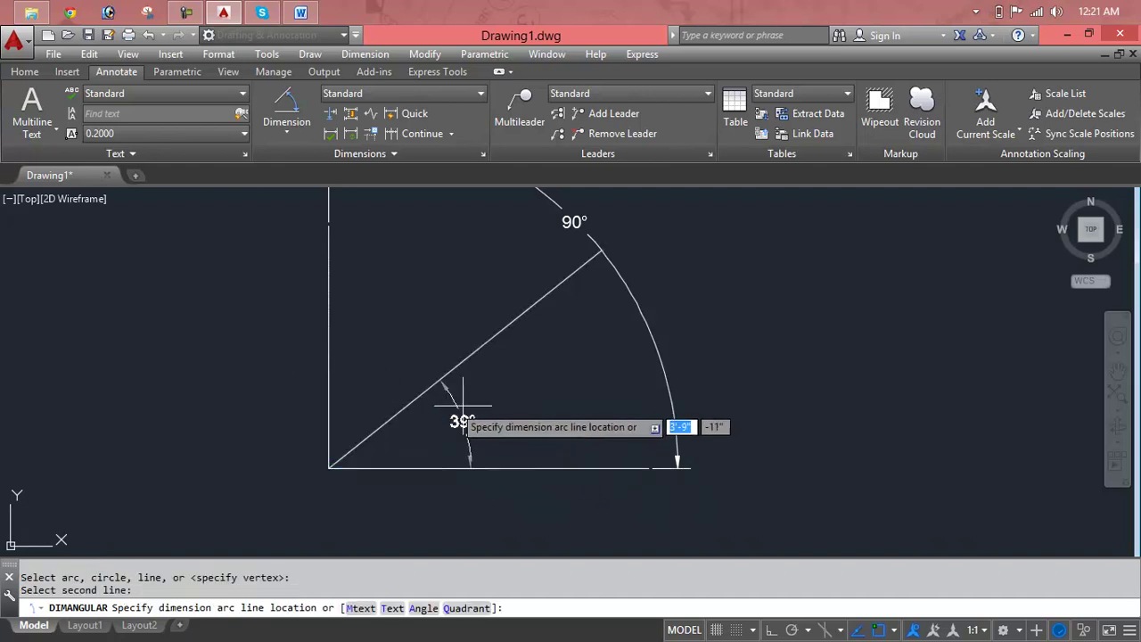
{"action": "left_click", "coordinate": [542, 408]}
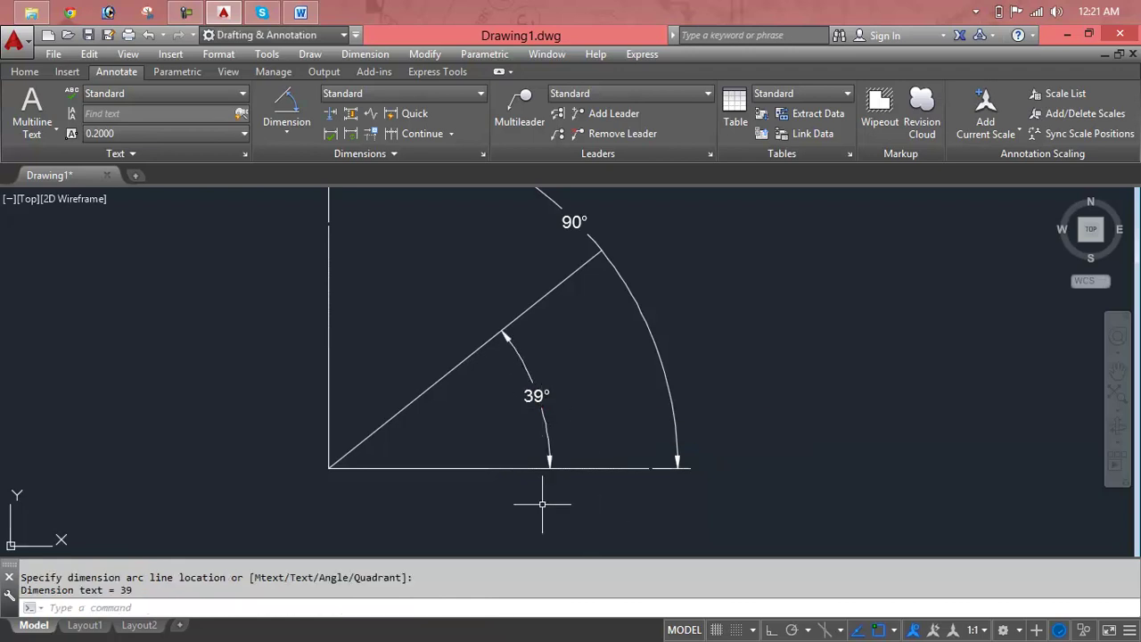
{"action": "key", "text": "Return"}
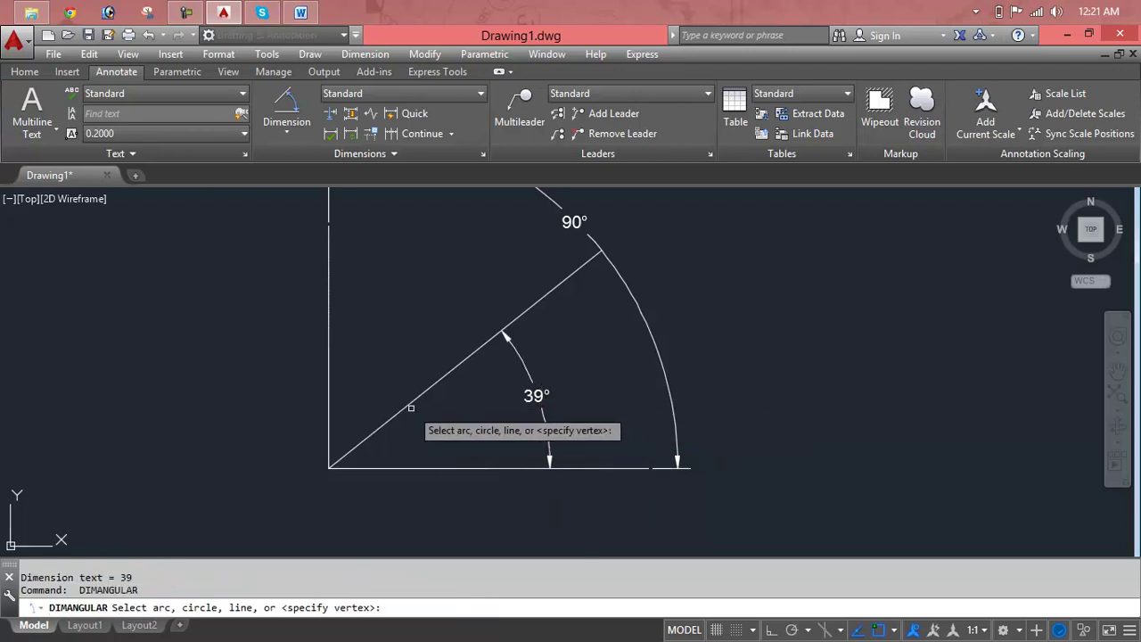
{"action": "left_click", "coordinate": [409, 406]}
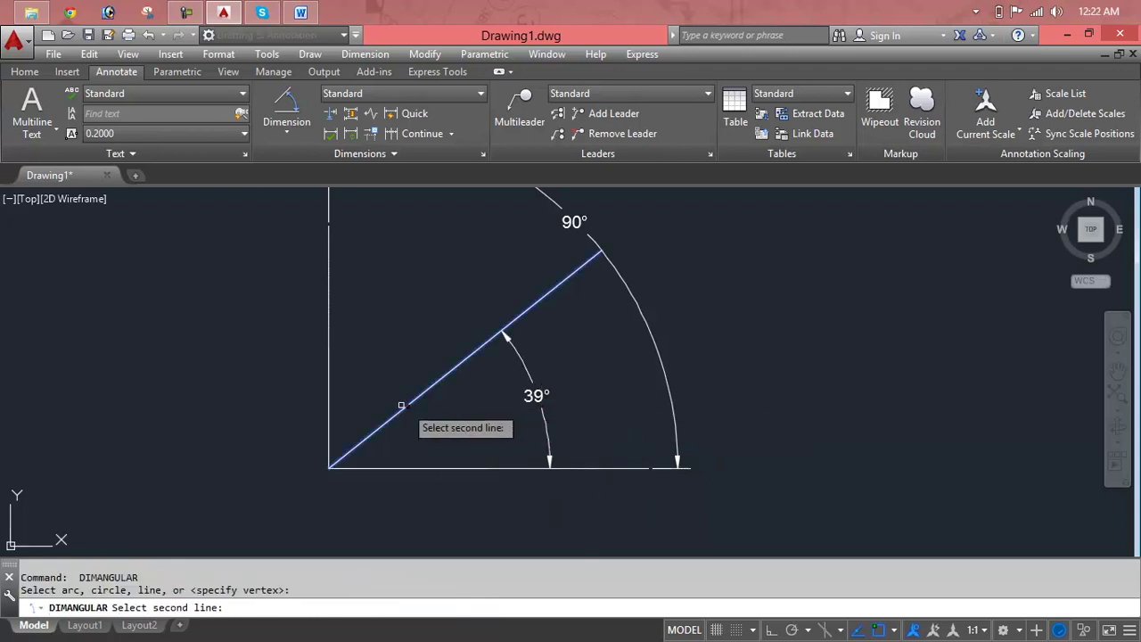
{"action": "left_click", "coordinate": [329, 407]}
{"action": "left_click", "coordinate": [439, 310]}
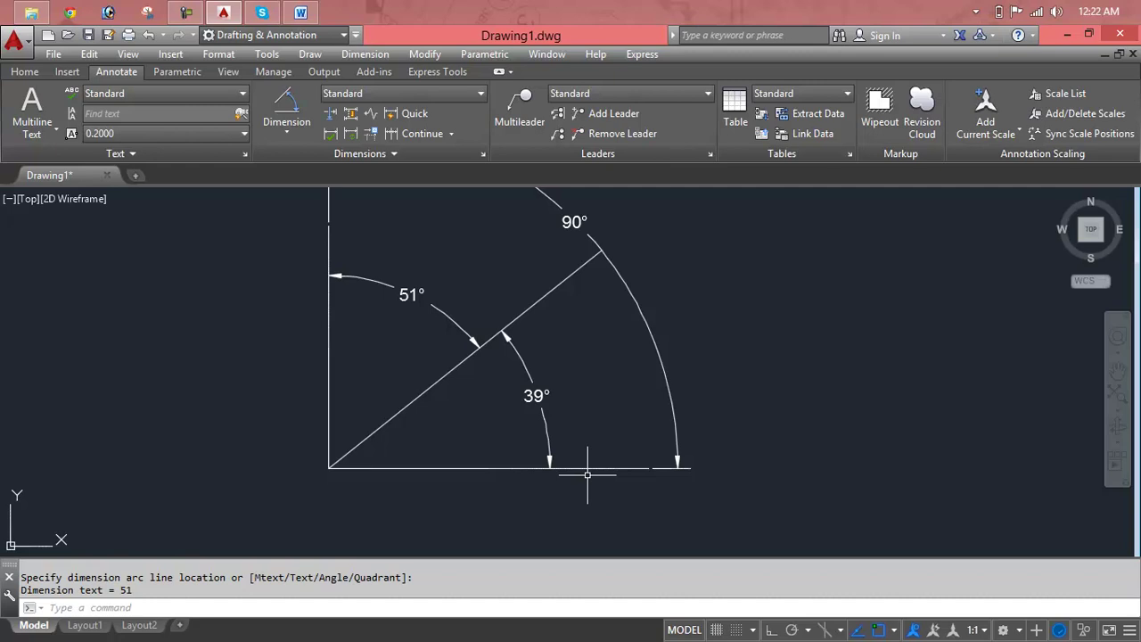
Step: Crossing-select all three lines and their angle dimensions
{"action": "scroll", "coordinate": [585, 474], "scroll_direction": "down", "scroll_amount": 2}
{"action": "left_click", "coordinate": [581, 439]}
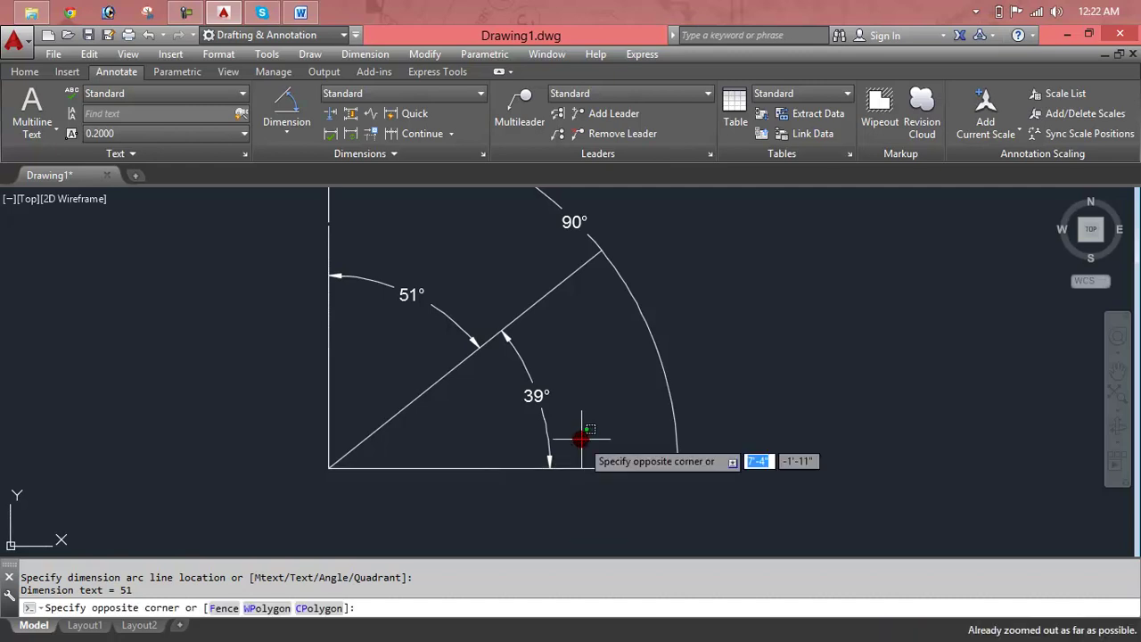
{"action": "key", "text": "Escape"}
{"action": "key", "text": "Escape"}
{"action": "scroll", "coordinate": [617, 383], "scroll_direction": "down", "scroll_amount": 1}
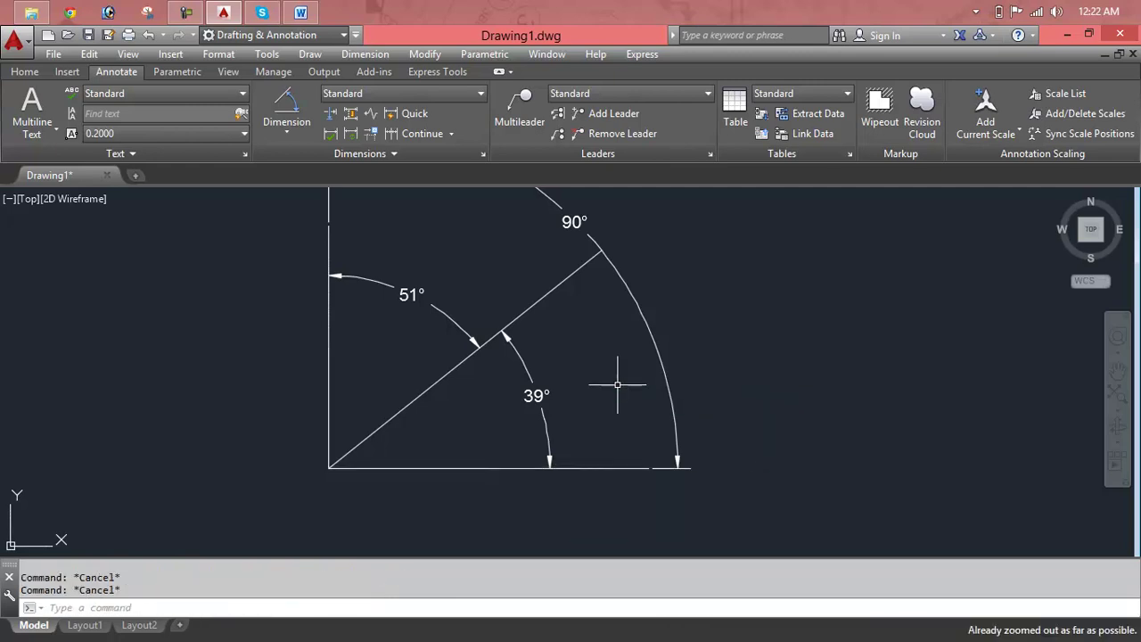
{"action": "left_click", "coordinate": [819, 190]}
{"action": "left_click", "coordinate": [250, 522]}
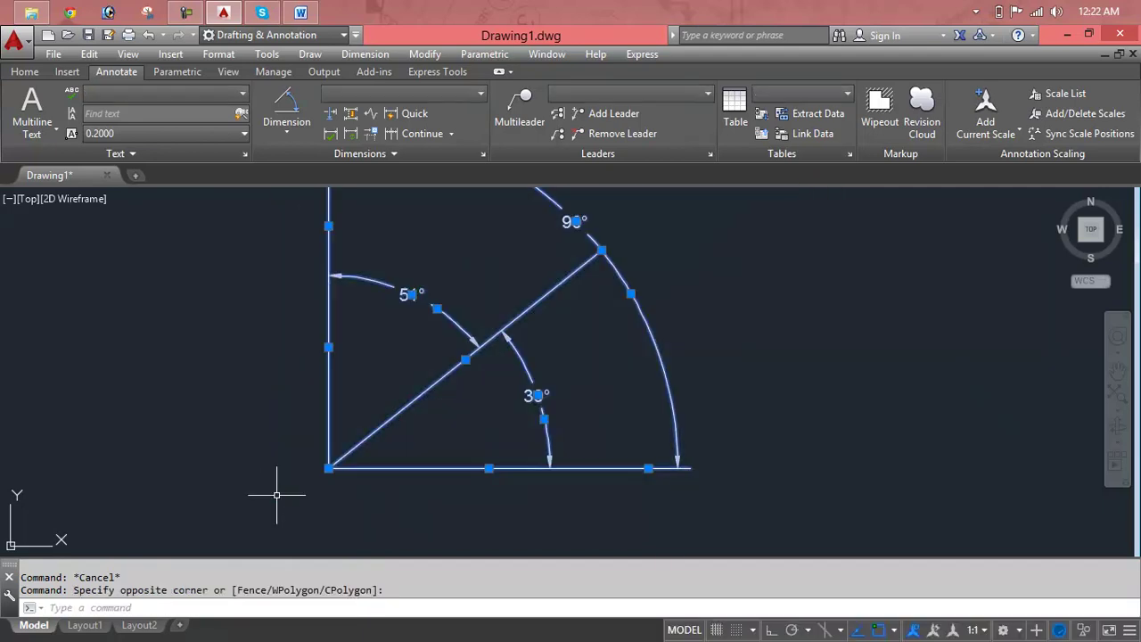
Step: Delete the corner lines and angle dimensions, then draw a three-point arc left to right
{"action": "key", "text": "Delete"}
{"action": "left_click", "coordinate": [299, 130]}
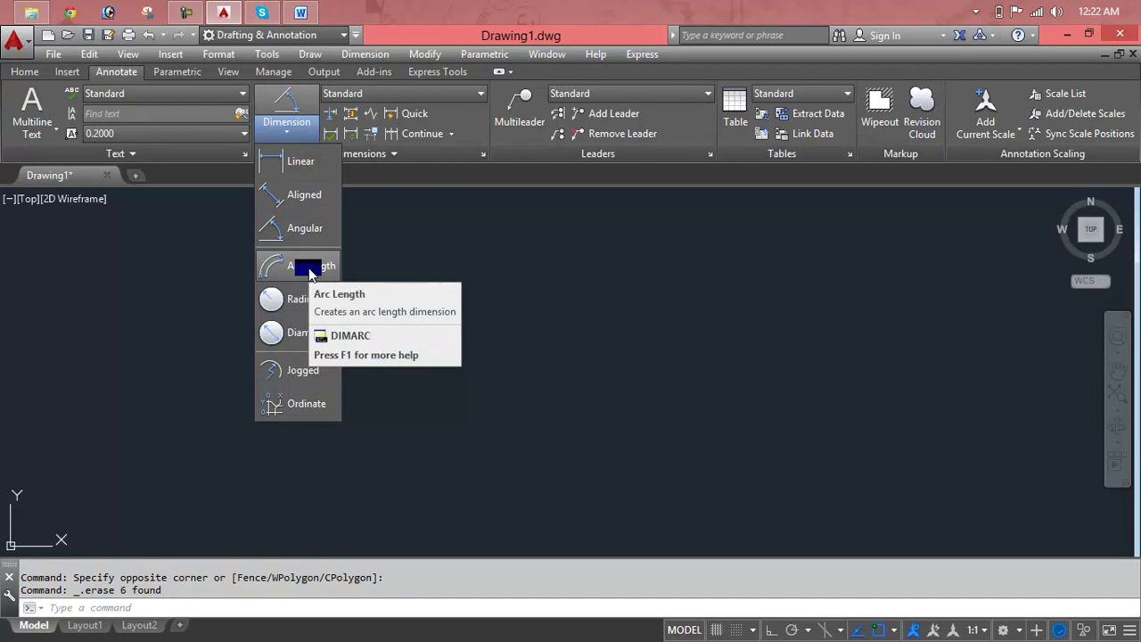
{"action": "key", "text": "Escape"}
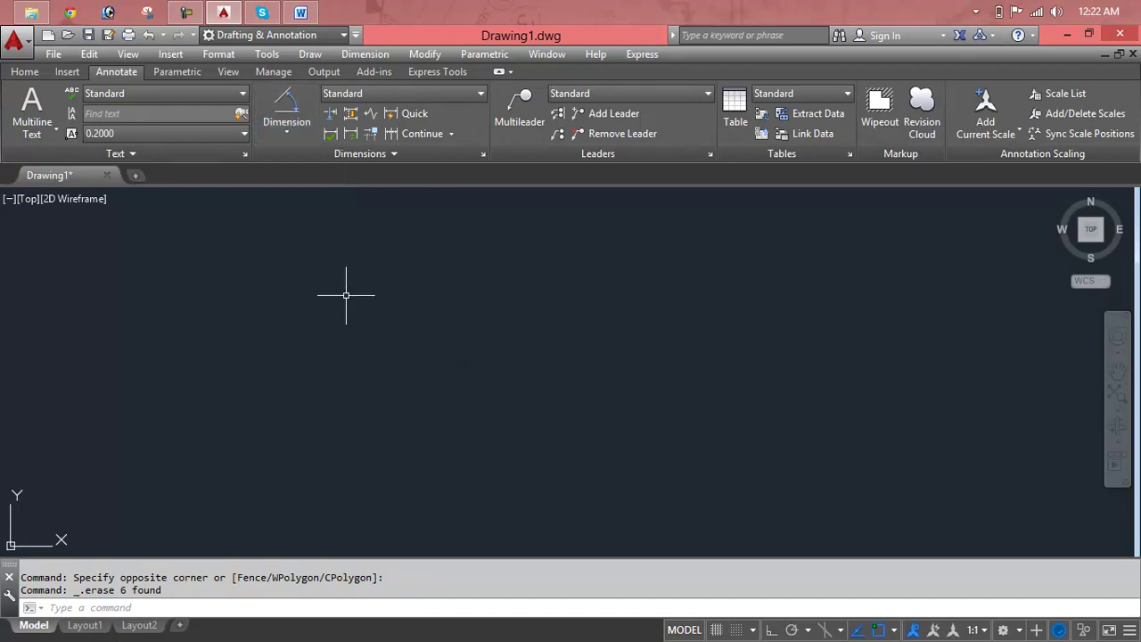
{"action": "key", "text": "Escape"}
{"action": "key", "text": "Escape"}
{"action": "key", "text": "Return"}
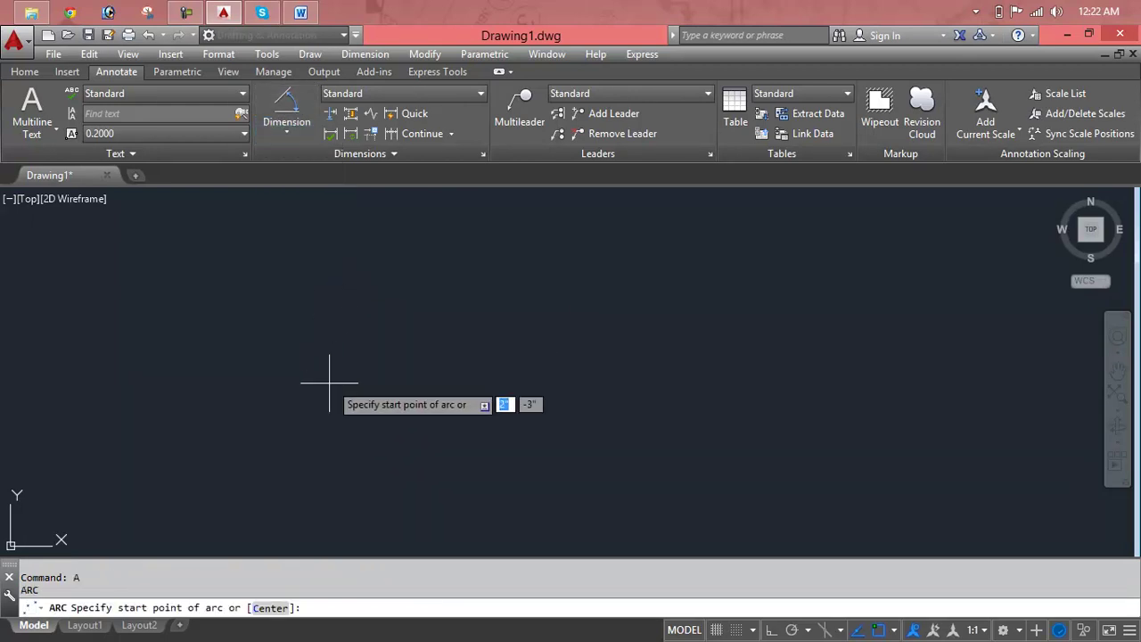
{"action": "left_click", "coordinate": [327, 397]}
{"action": "left_click", "coordinate": [527, 307]}
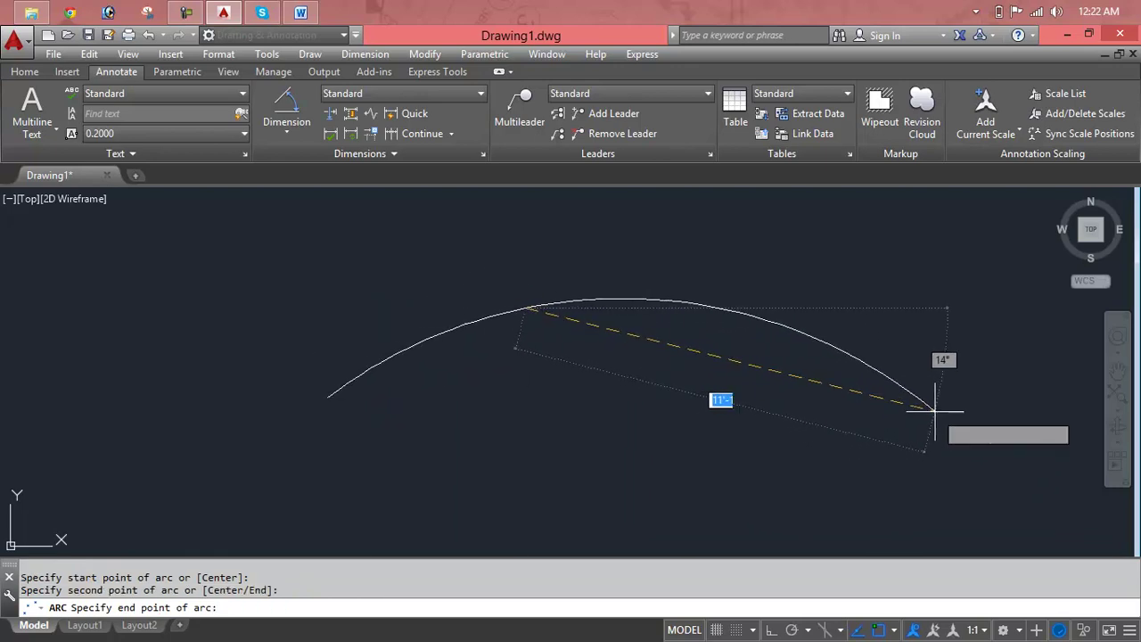
{"action": "left_click", "coordinate": [935, 416]}
{"action": "key", "text": "Escape"}
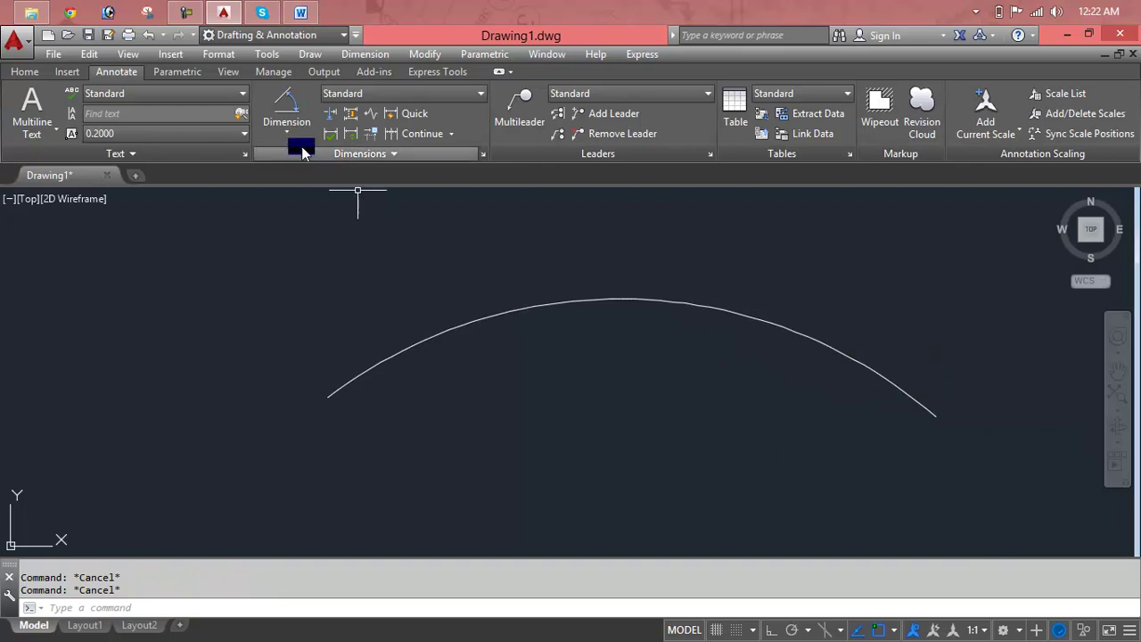
Step: Draw a straight chord line between the arc's left and right endpoints
{"action": "type", "text": "l"}
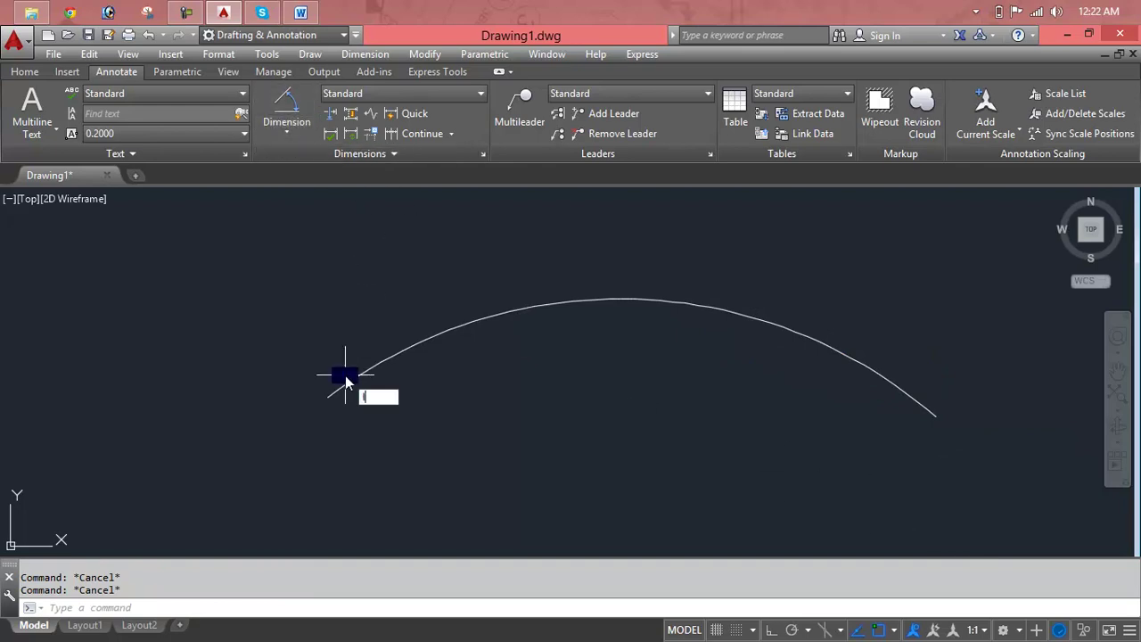
{"action": "key", "text": "Return"}
{"action": "left_click", "coordinate": [328, 398]}
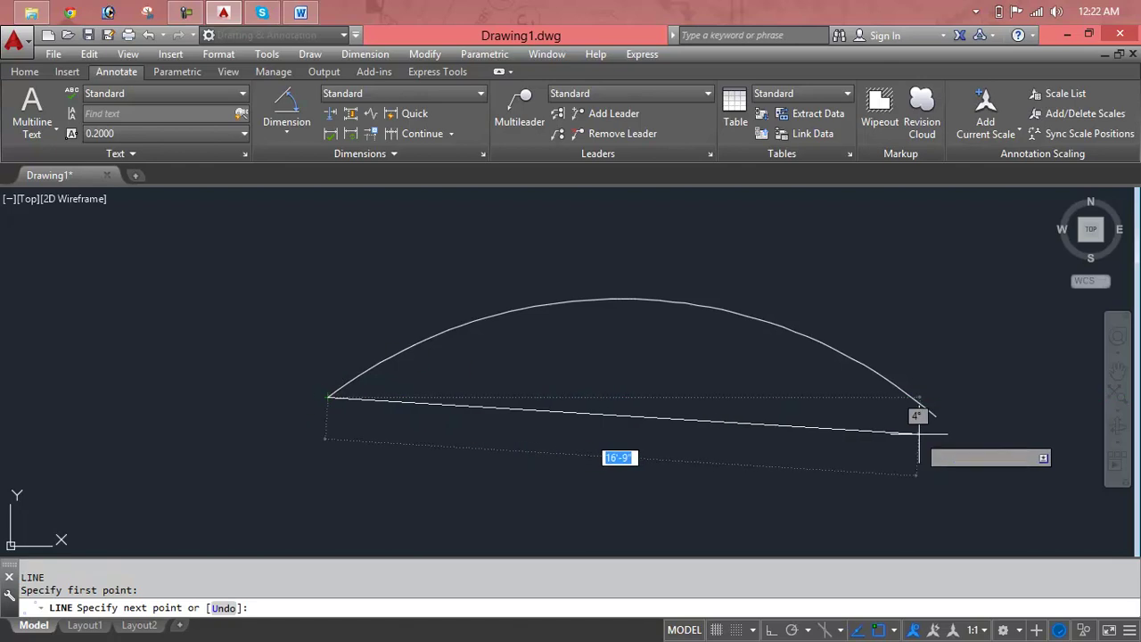
{"action": "left_click", "coordinate": [935, 416]}
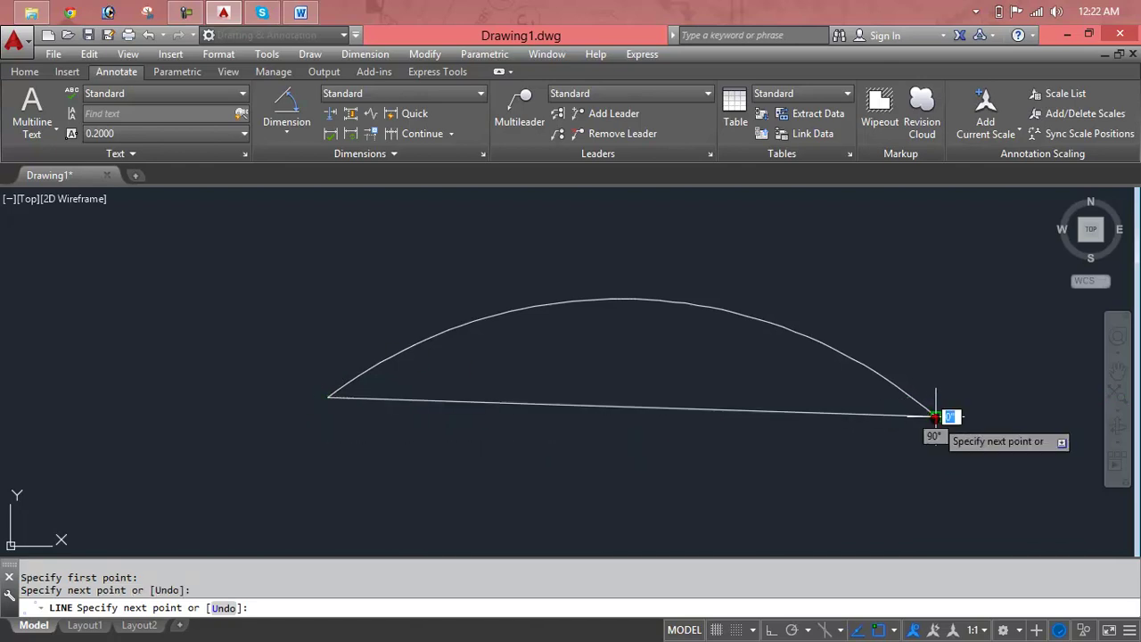
{"action": "key", "text": "Return"}
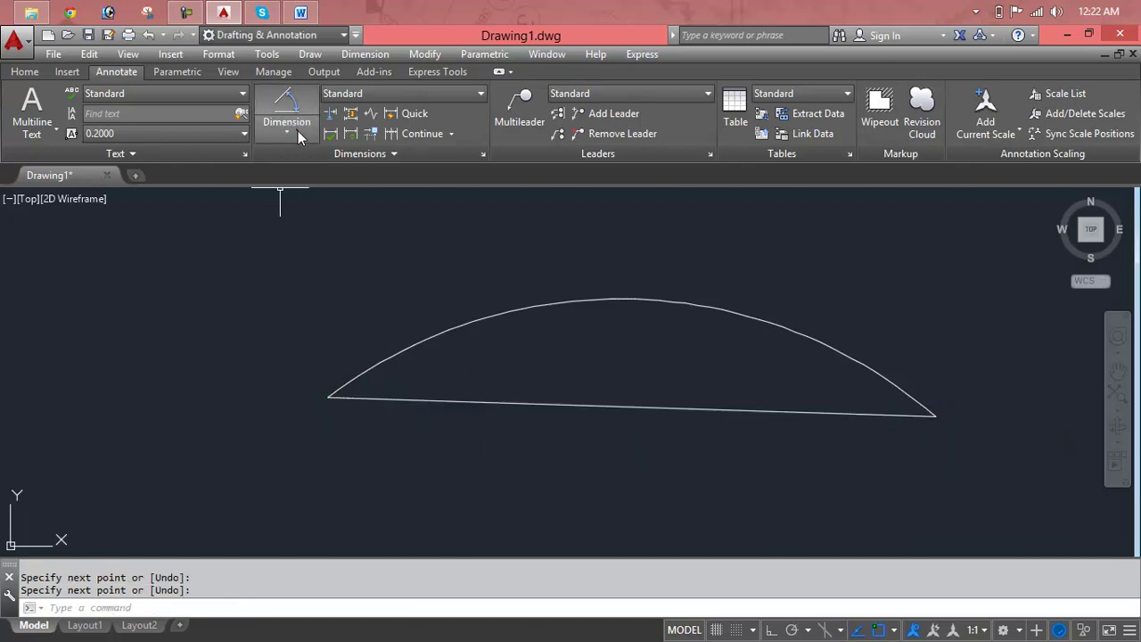
Step: Add a 17'-3" linear dimension below the chord line
{"action": "left_click", "coordinate": [287, 127]}
{"action": "left_click", "coordinate": [300, 160]}
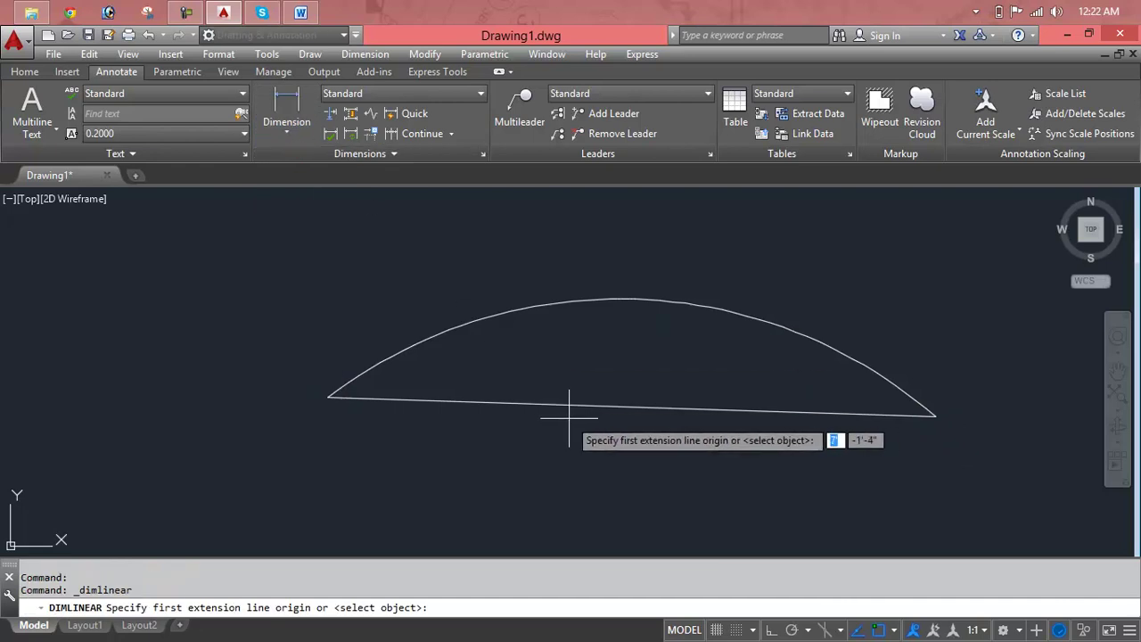
{"action": "key", "text": "Return"}
{"action": "left_click", "coordinate": [579, 404]}
{"action": "left_click", "coordinate": [580, 459]}
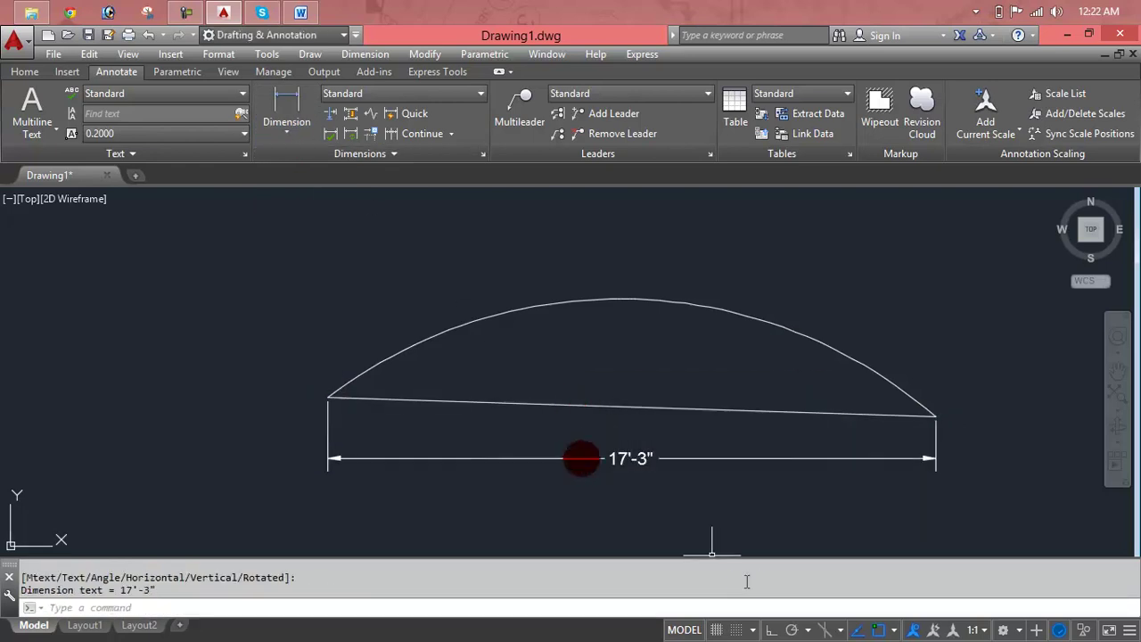
Step: Add a 17'-3" aligned dimension to the chord line, below the linear one
{"action": "key", "text": "Return"}
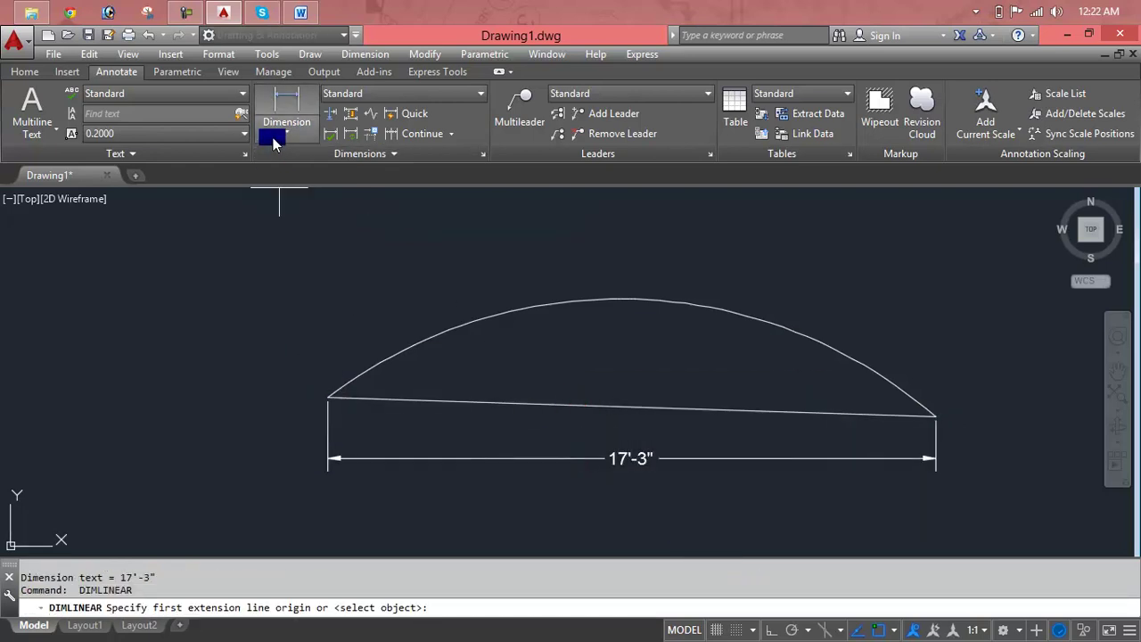
{"action": "left_click", "coordinate": [286, 130]}
{"action": "left_click", "coordinate": [293, 190]}
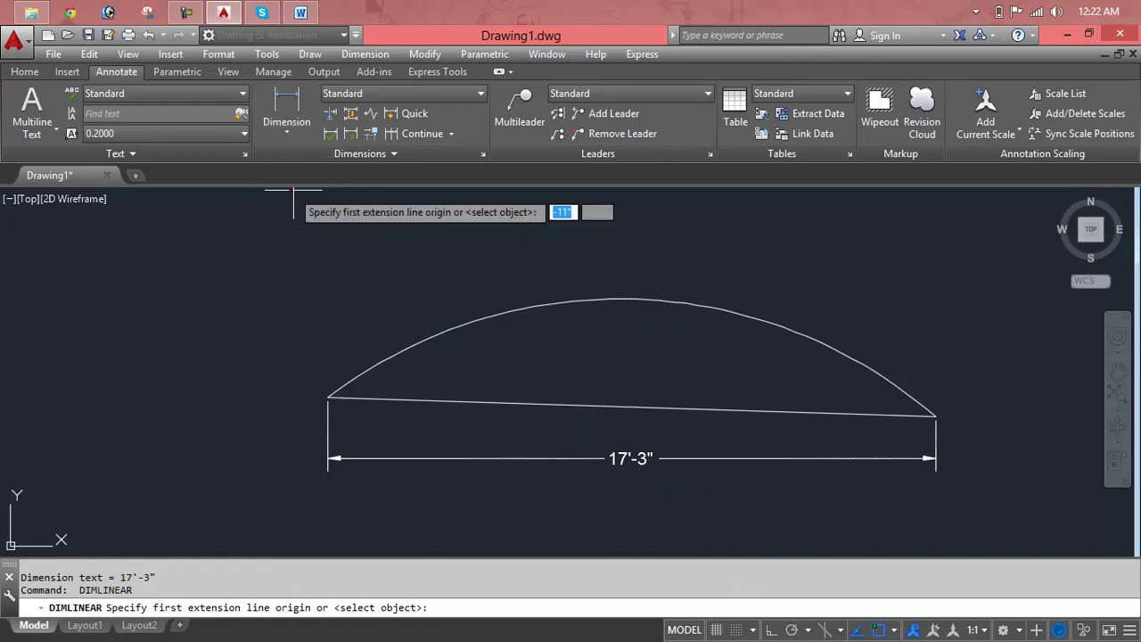
{"action": "key", "text": "Return"}
{"action": "left_click", "coordinate": [524, 410]}
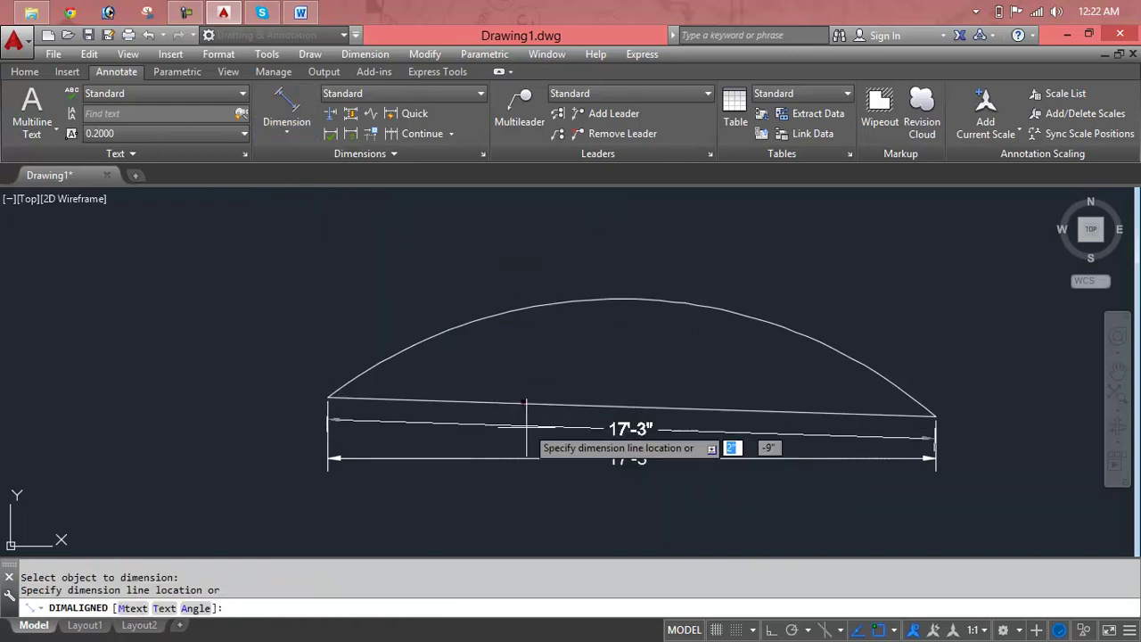
{"action": "left_click", "coordinate": [548, 495]}
Step: Dimension the arc with an 18'-8" arc length placed above it
{"action": "key", "text": "Return"}
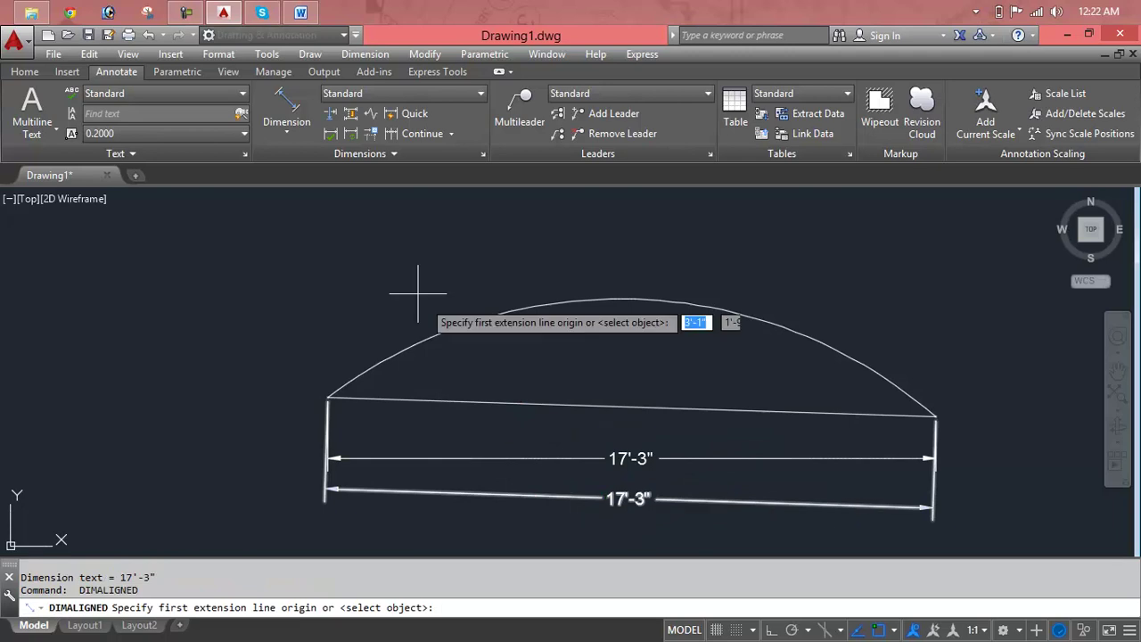
{"action": "left_click", "coordinate": [288, 125]}
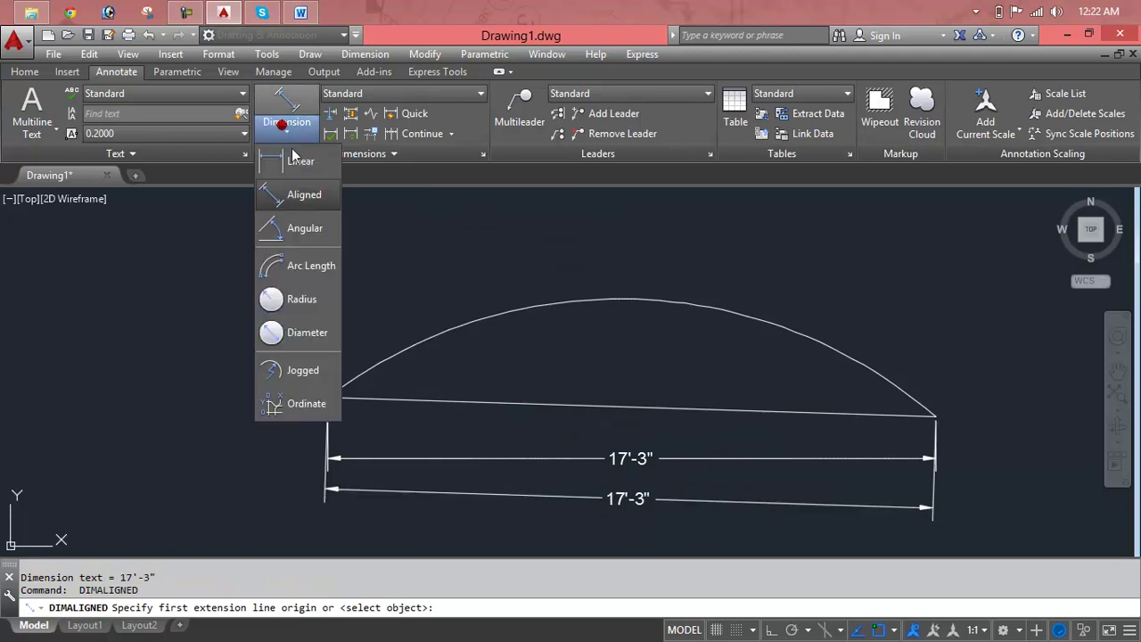
{"action": "left_click", "coordinate": [307, 267]}
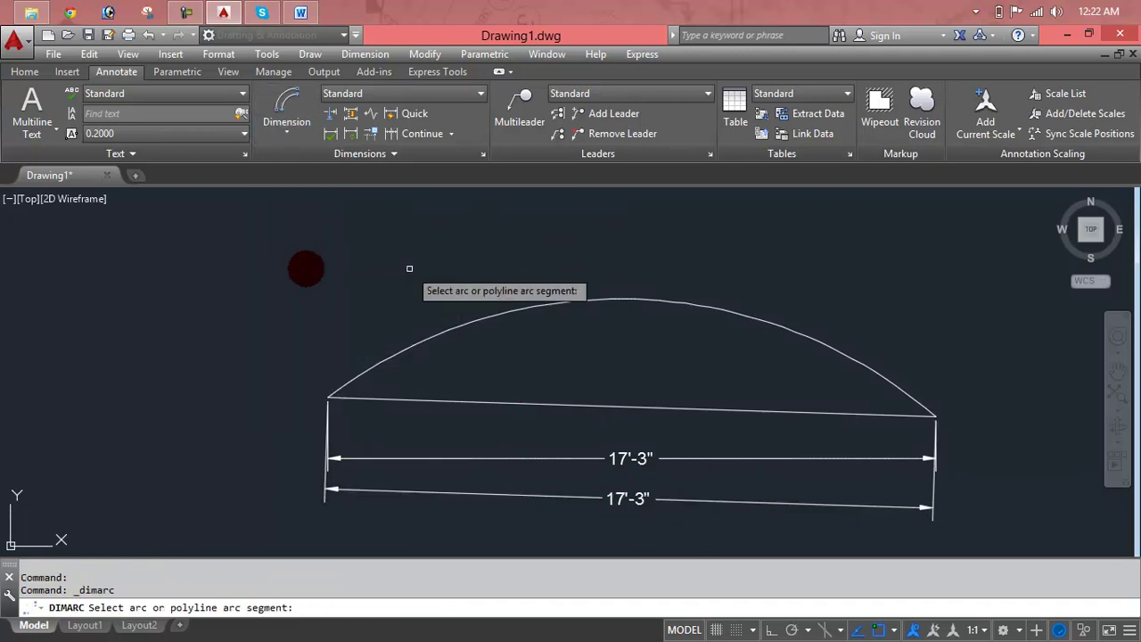
{"action": "left_click", "coordinate": [492, 312]}
{"action": "left_click", "coordinate": [504, 279]}
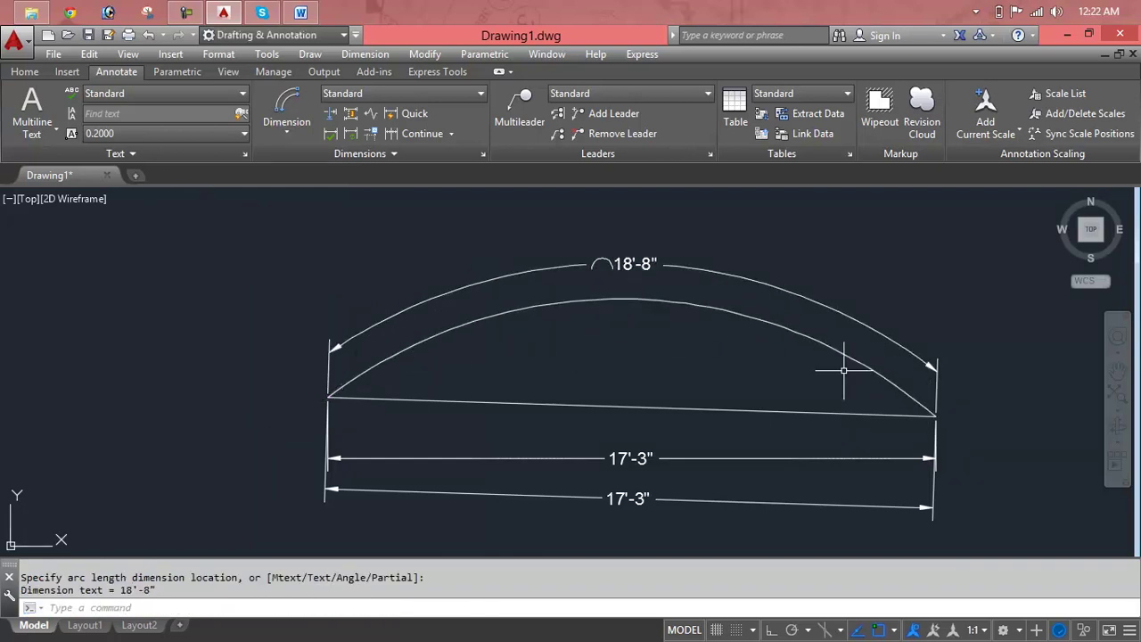
Step: Select the chord line together with its two straight dimensions
{"action": "left_click", "coordinate": [613, 386]}
{"action": "left_click", "coordinate": [669, 485]}
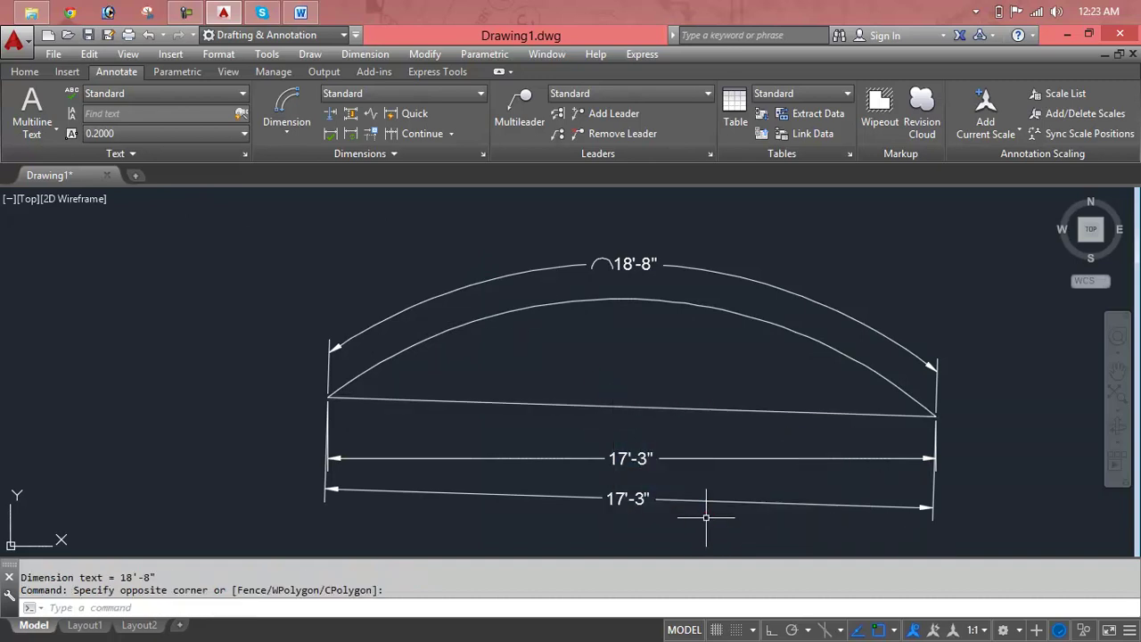
{"action": "key", "text": "Escape"}
{"action": "key", "text": "Escape"}
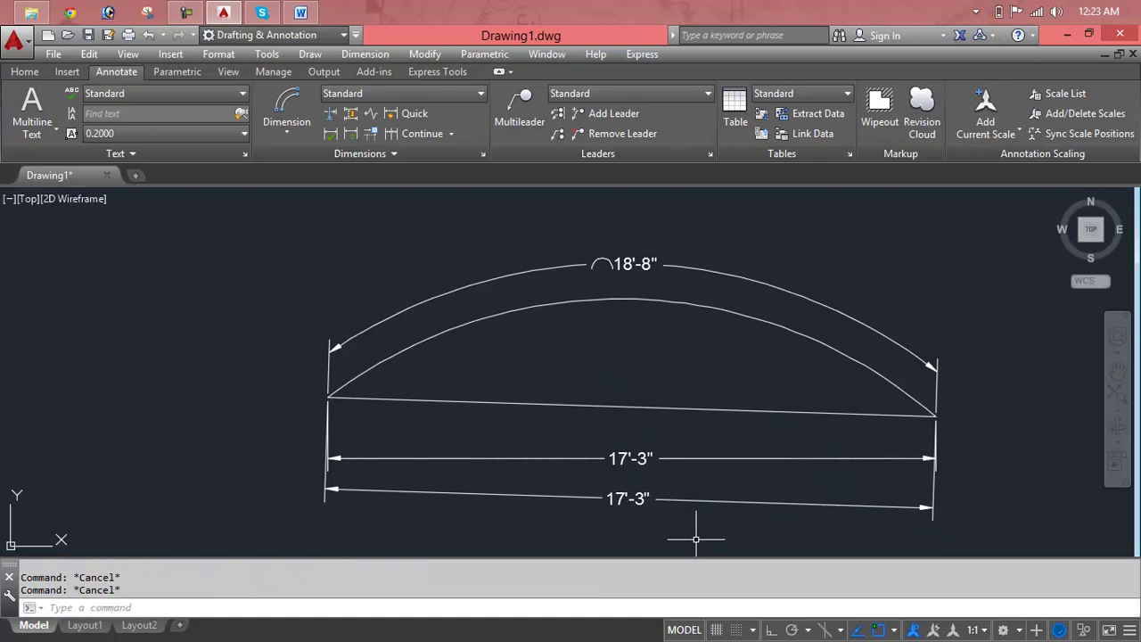
{"action": "left_click", "coordinate": [697, 540]}
{"action": "left_click", "coordinate": [532, 388]}
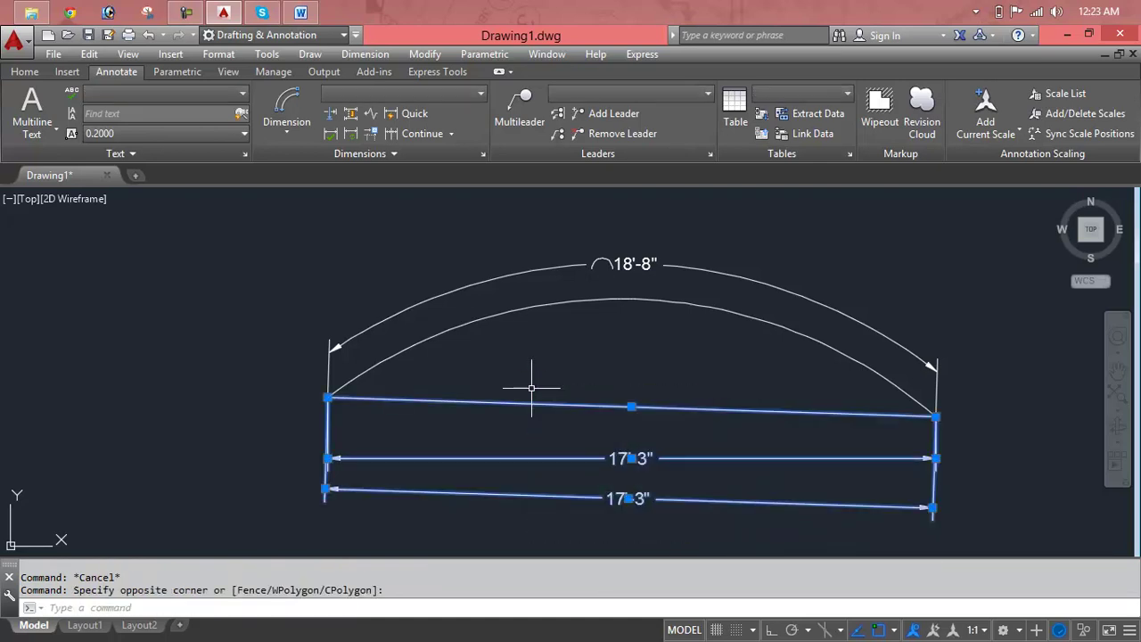
Step: Erase the chord line and its dimensions, then draw a second, lower arc
{"action": "key", "text": "Delete"}
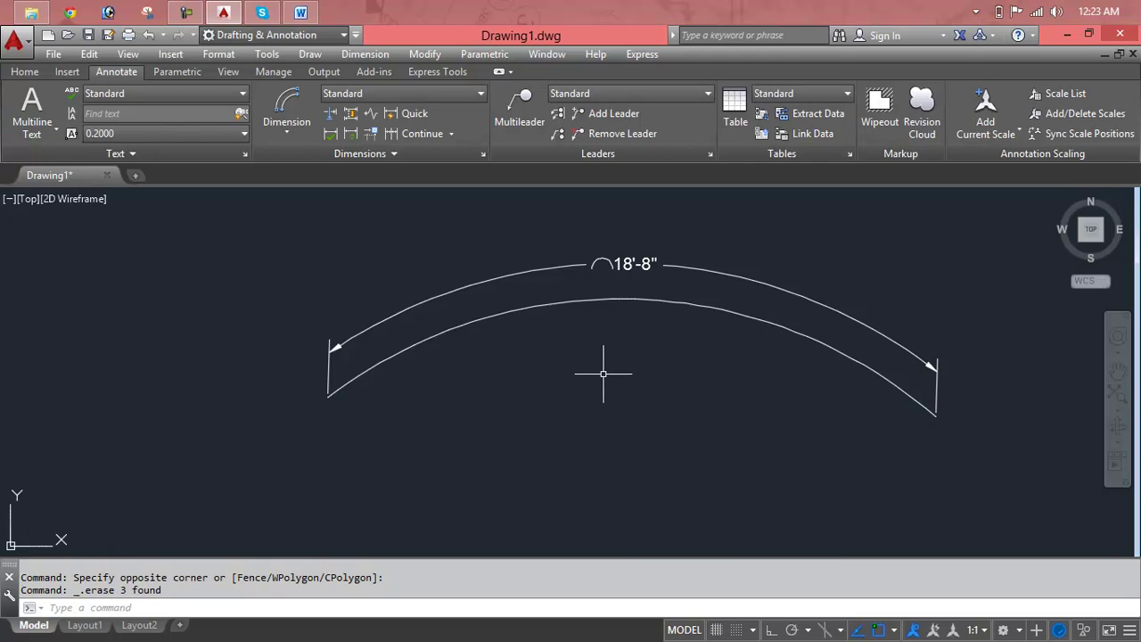
{"action": "type", "text": "a"}
{"action": "key", "text": "Return"}
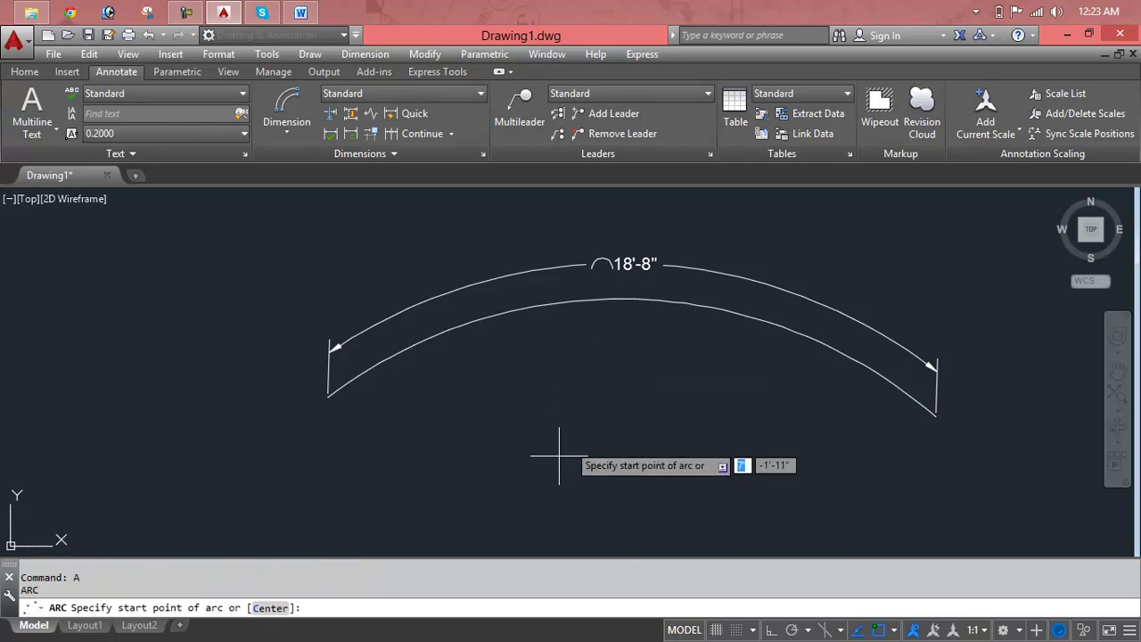
{"action": "left_click", "coordinate": [510, 487]}
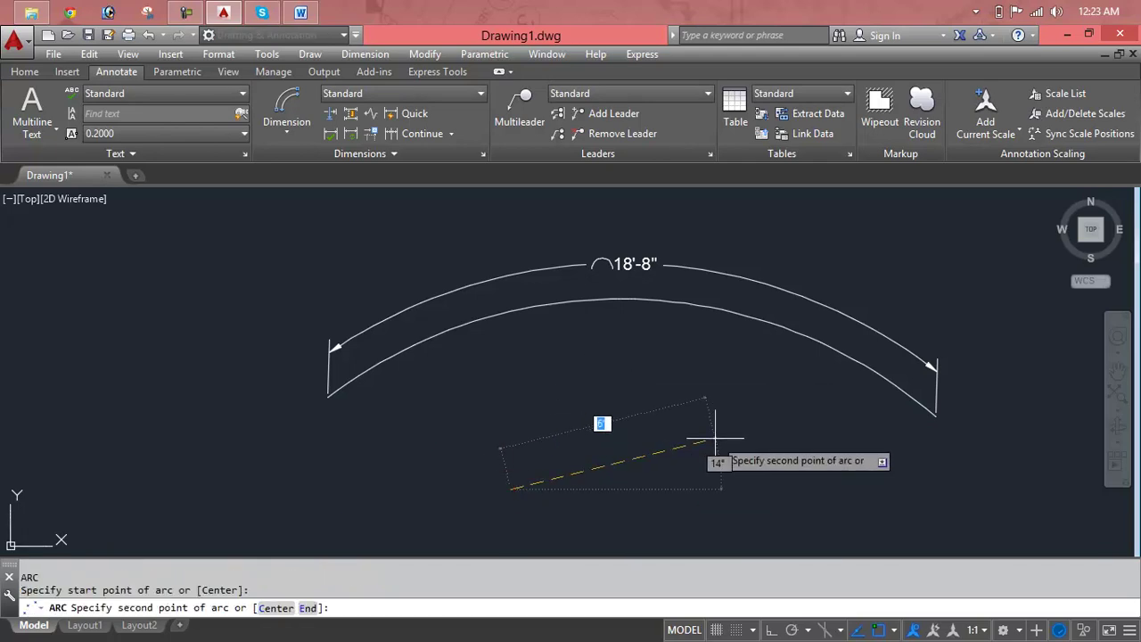
{"action": "left_click", "coordinate": [635, 396]}
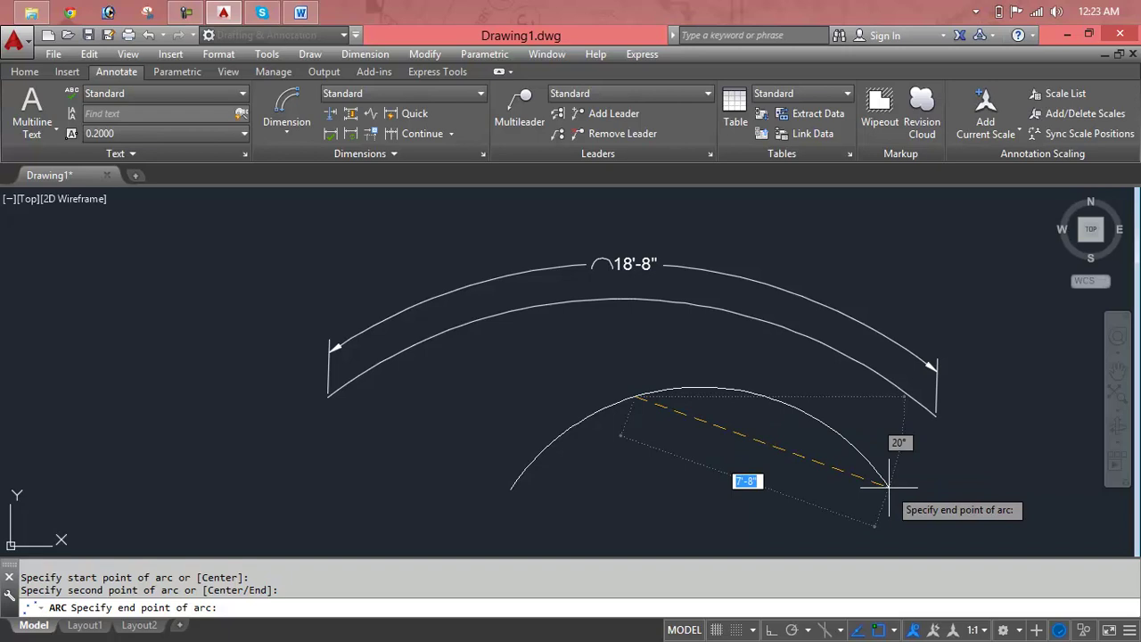
{"action": "type", "text": "'"}
{"action": "key", "text": "Return"}
{"action": "key", "text": "Escape"}
{"action": "key", "text": "Escape"}
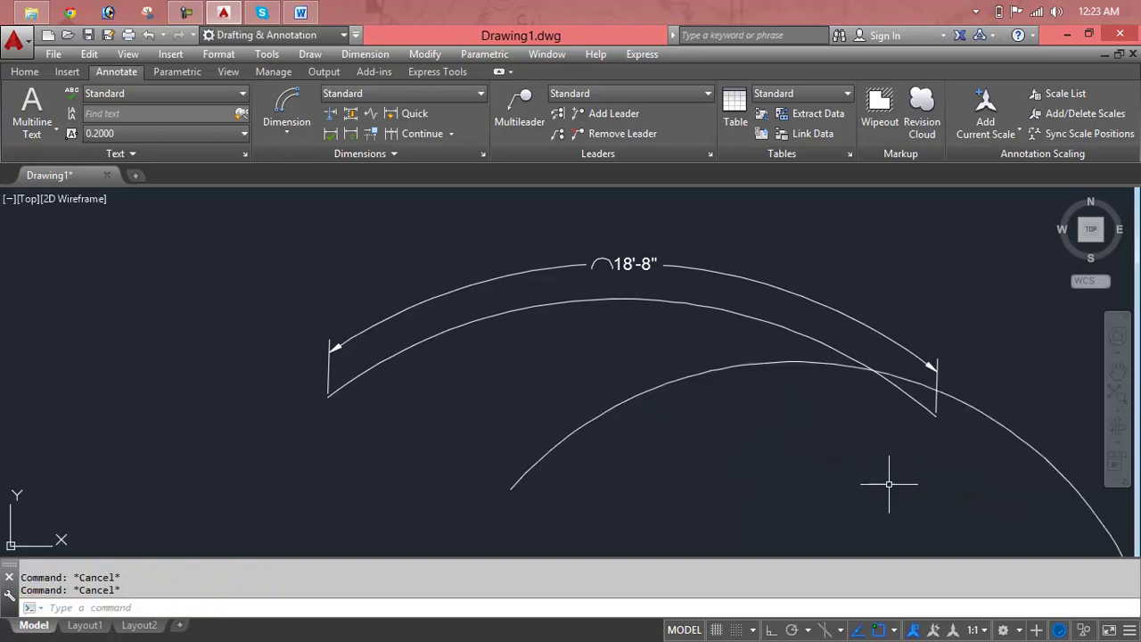
{"action": "middle_click_drag", "start_coordinate": [889, 488], "coordinate": [814, 484]}
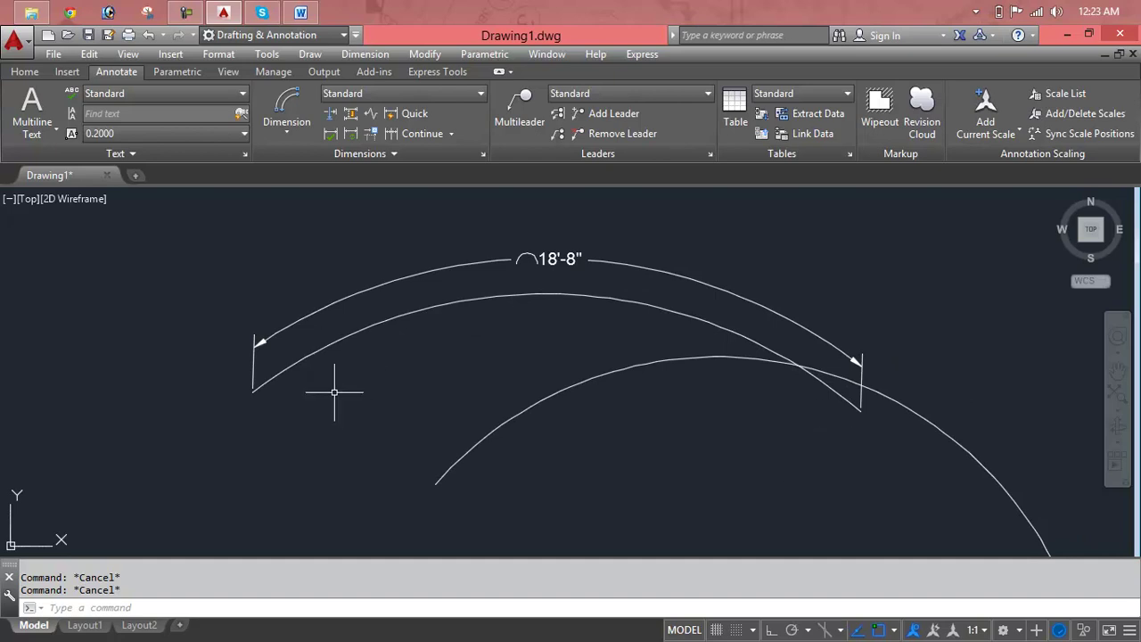
Step: Give the lower arc a 21'-1" arc length dimension
{"action": "left_click", "coordinate": [287, 130]}
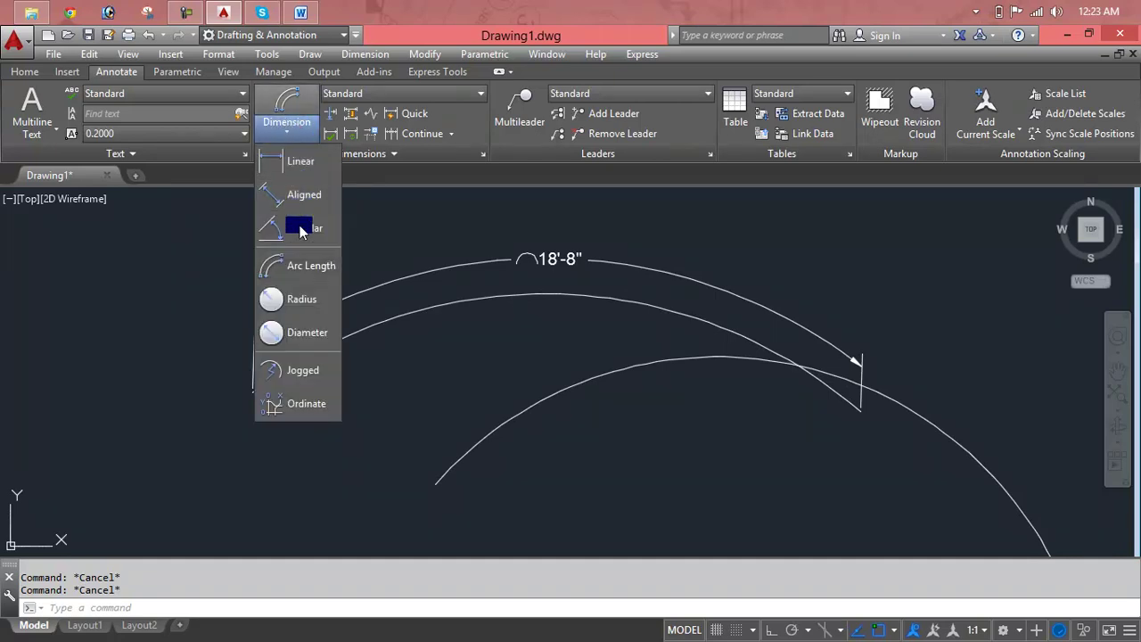
{"action": "left_click", "coordinate": [304, 268]}
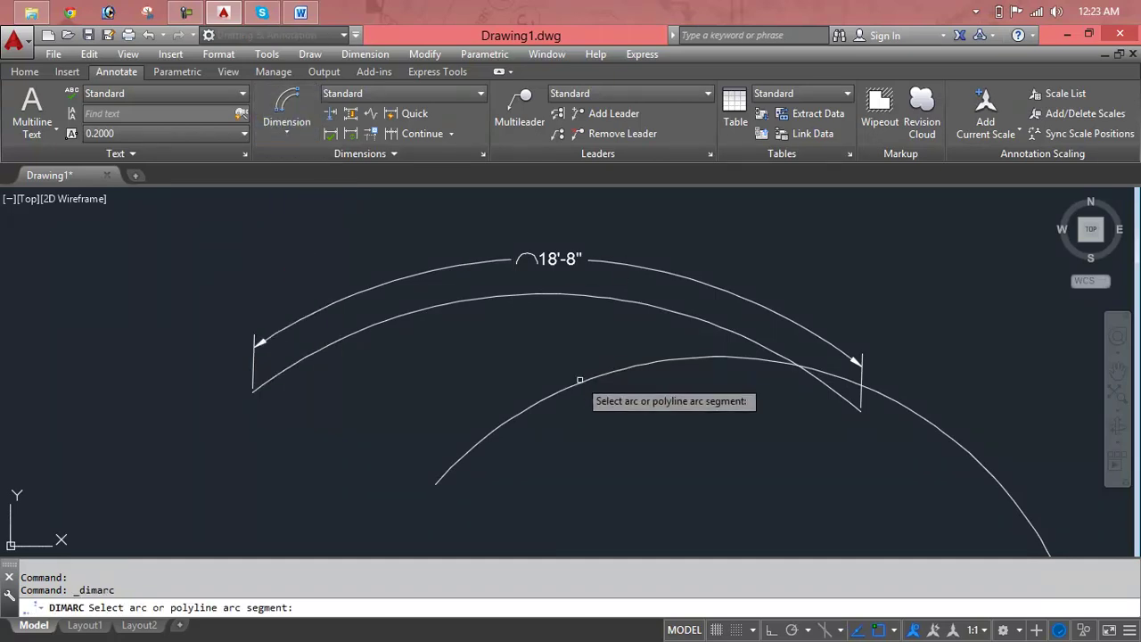
{"action": "left_click", "coordinate": [580, 380]}
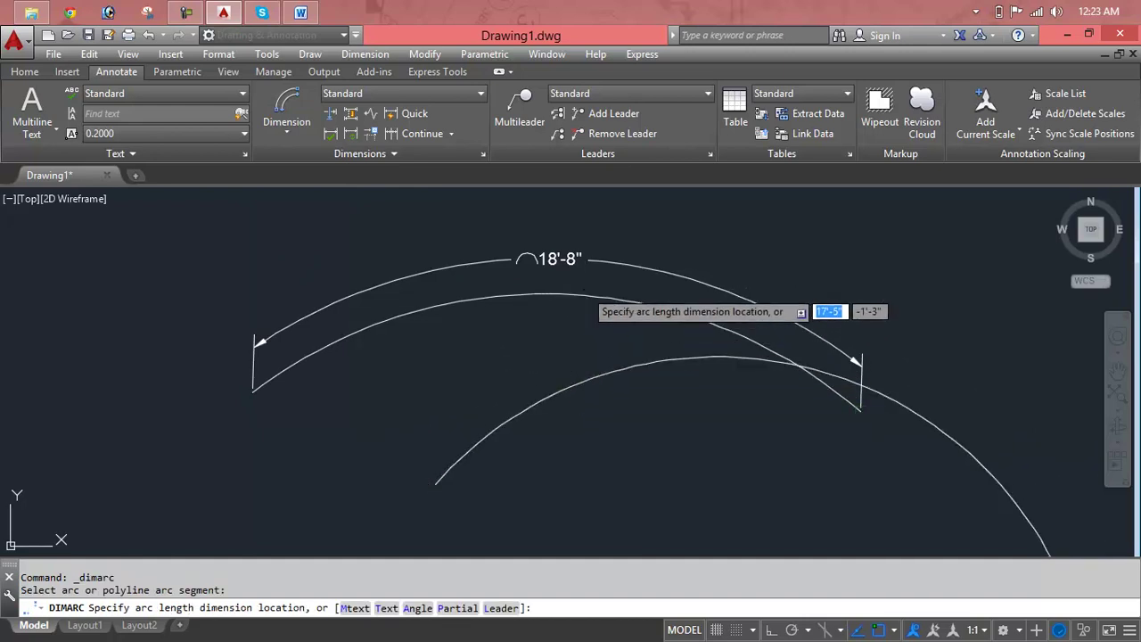
{"action": "left_click", "coordinate": [660, 386]}
Step: Erase the lower arc and its dimension, then the remaining arc and dimension
{"action": "scroll", "coordinate": [680, 453], "scroll_direction": "down", "scroll_amount": 2}
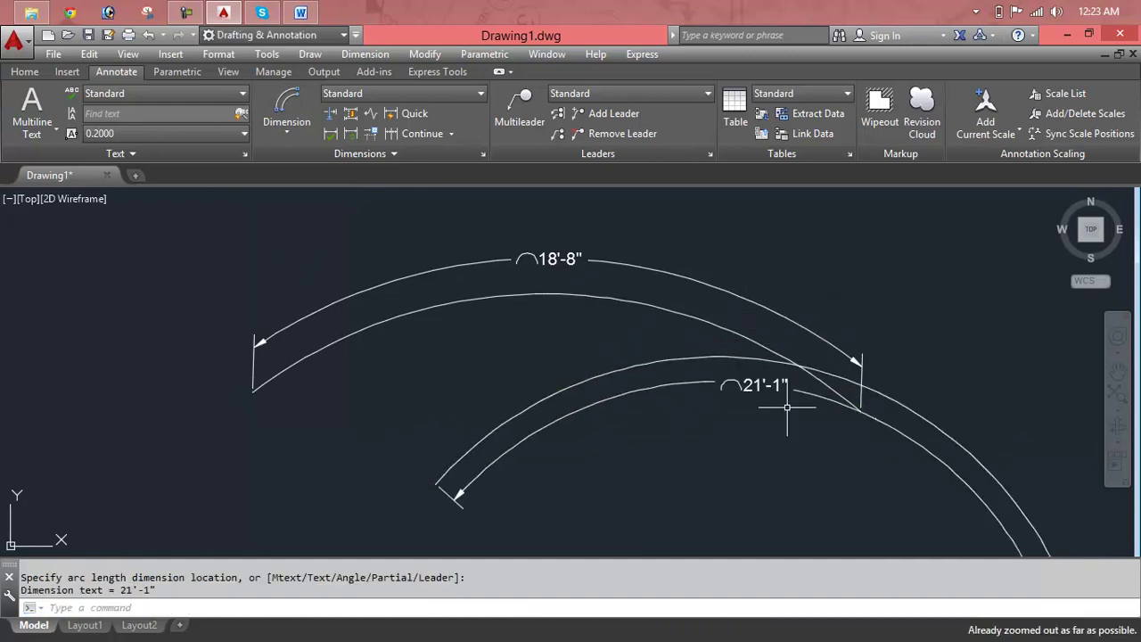
{"action": "left_click", "coordinate": [948, 366]}
{"action": "left_click", "coordinate": [897, 484]}
{"action": "key", "text": "Delete"}
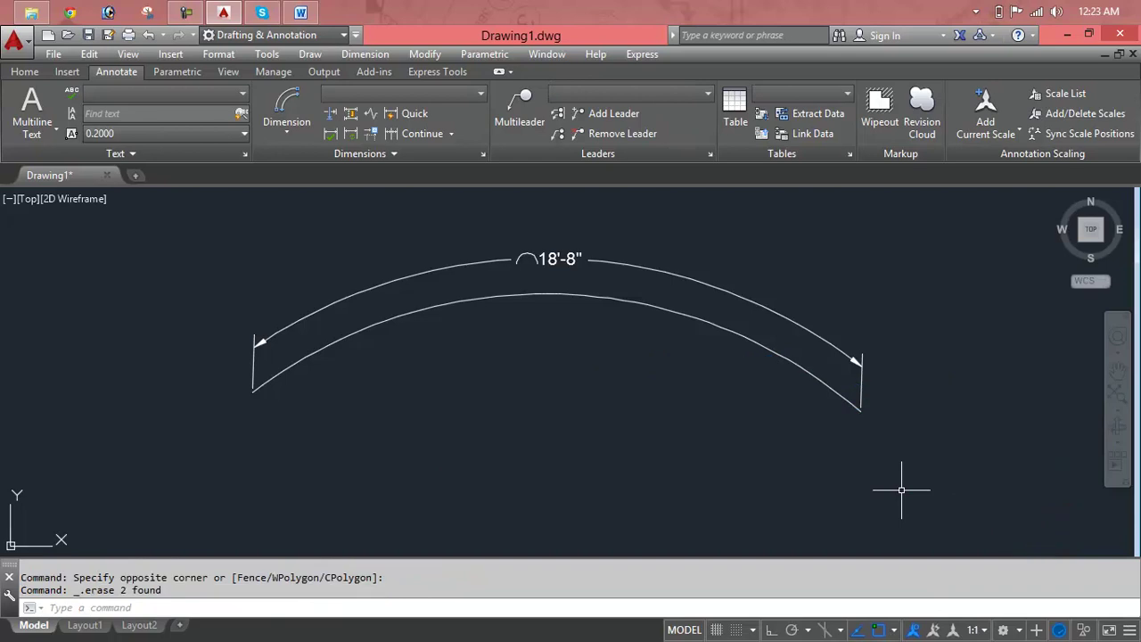
{"action": "left_click", "coordinate": [934, 269]}
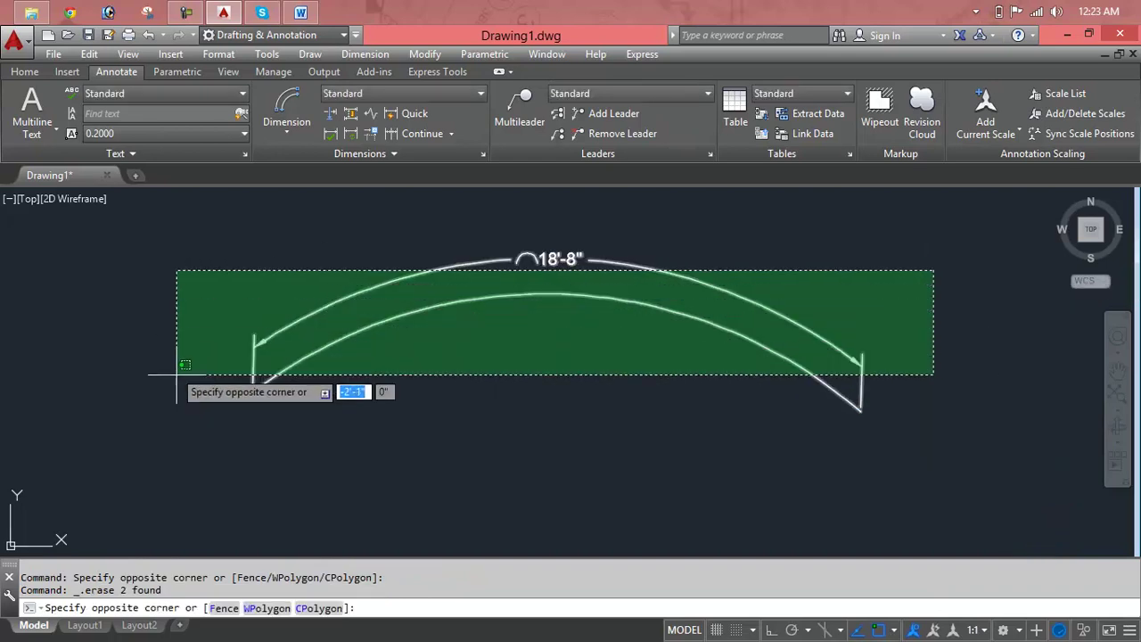
{"action": "left_click", "coordinate": [166, 446]}
{"action": "key", "text": "Delete"}
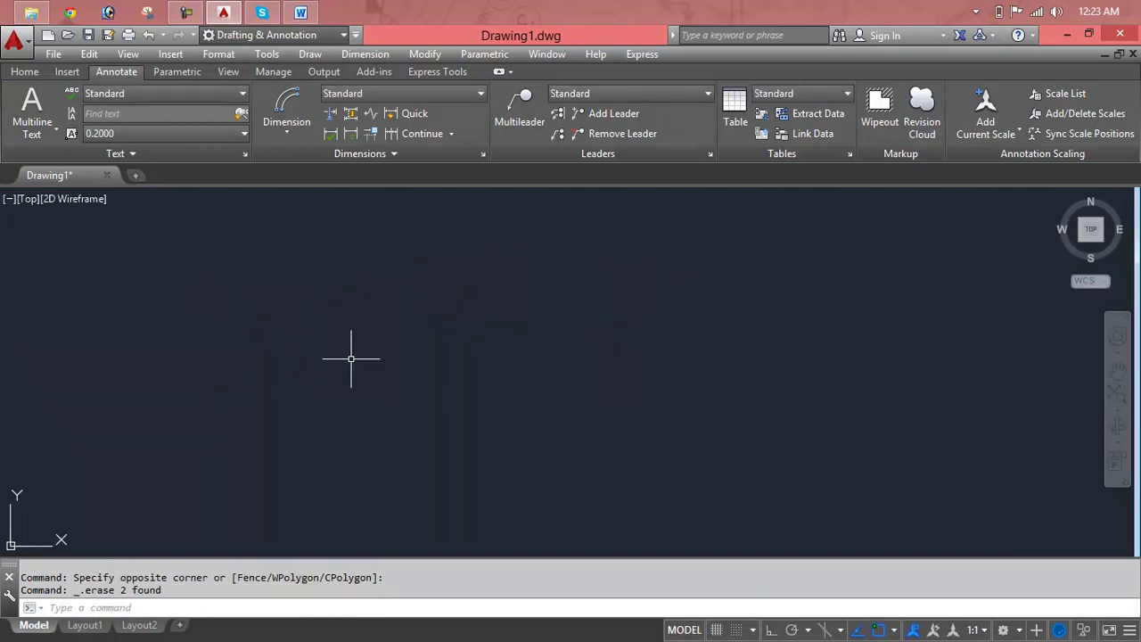
{"action": "left_click", "coordinate": [294, 138]}
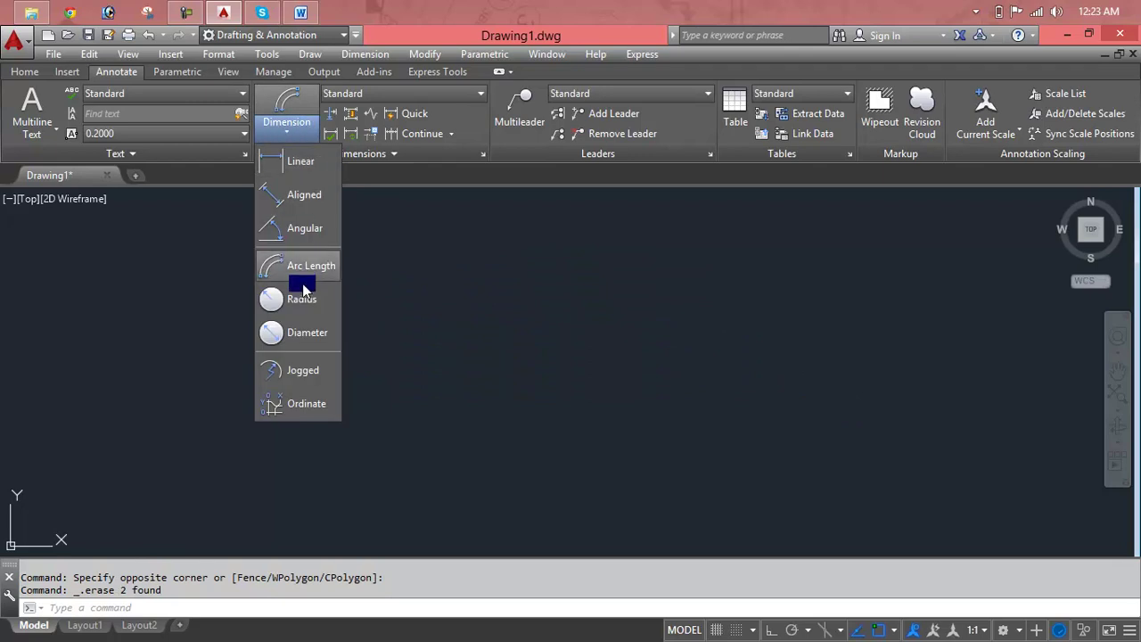
{"action": "key", "text": "Escape"}
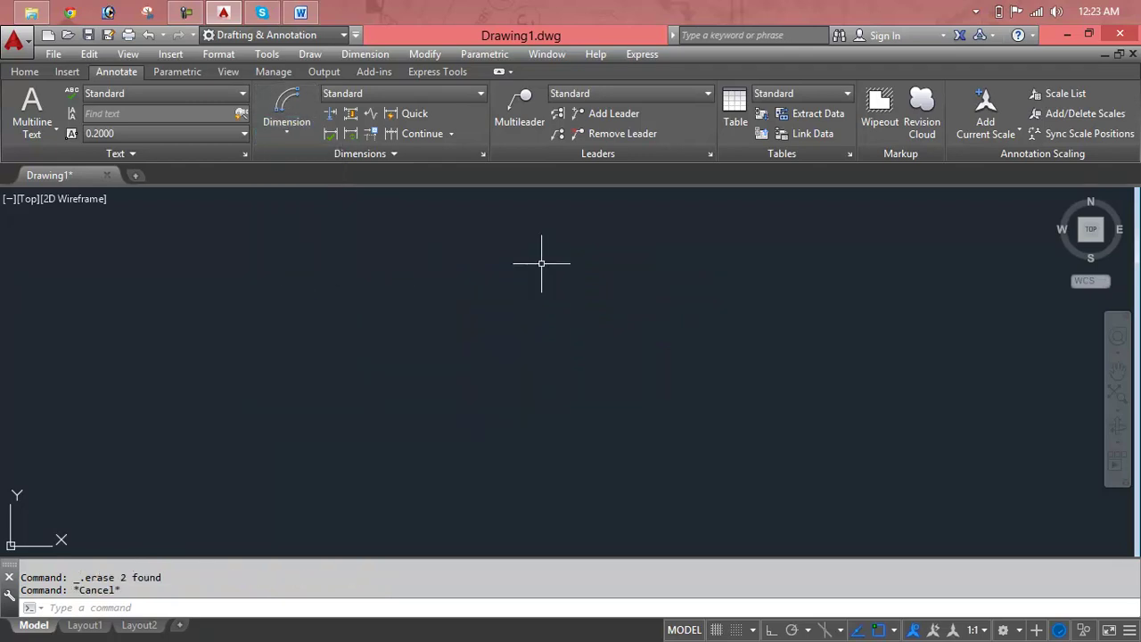
{"action": "type", "text": "c"}
{"action": "key", "text": "Return"}
{"action": "left_click", "coordinate": [434, 334]}
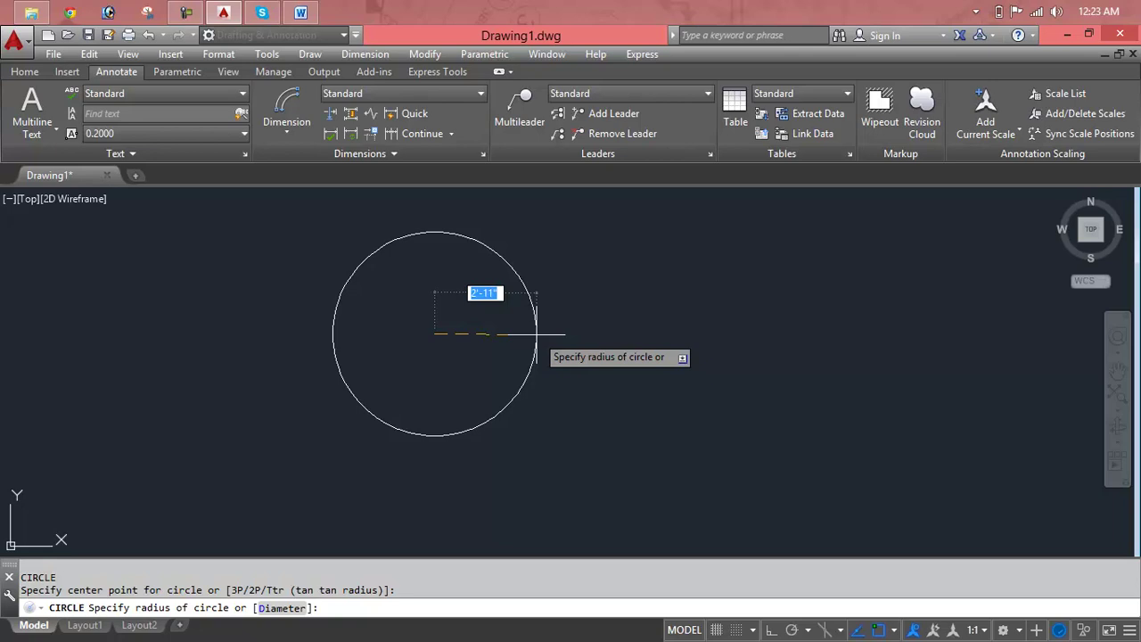
{"action": "type", "text": "1"}
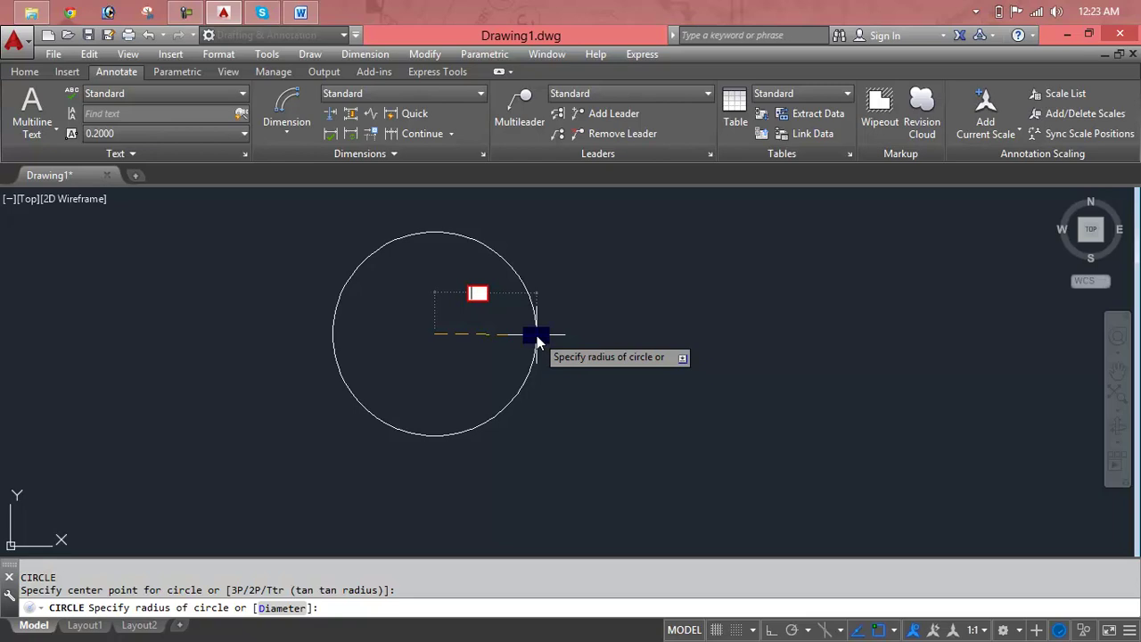
{"action": "key", "text": "Escape"}
{"action": "key", "text": "Escape"}
{"action": "key", "text": "Escape"}
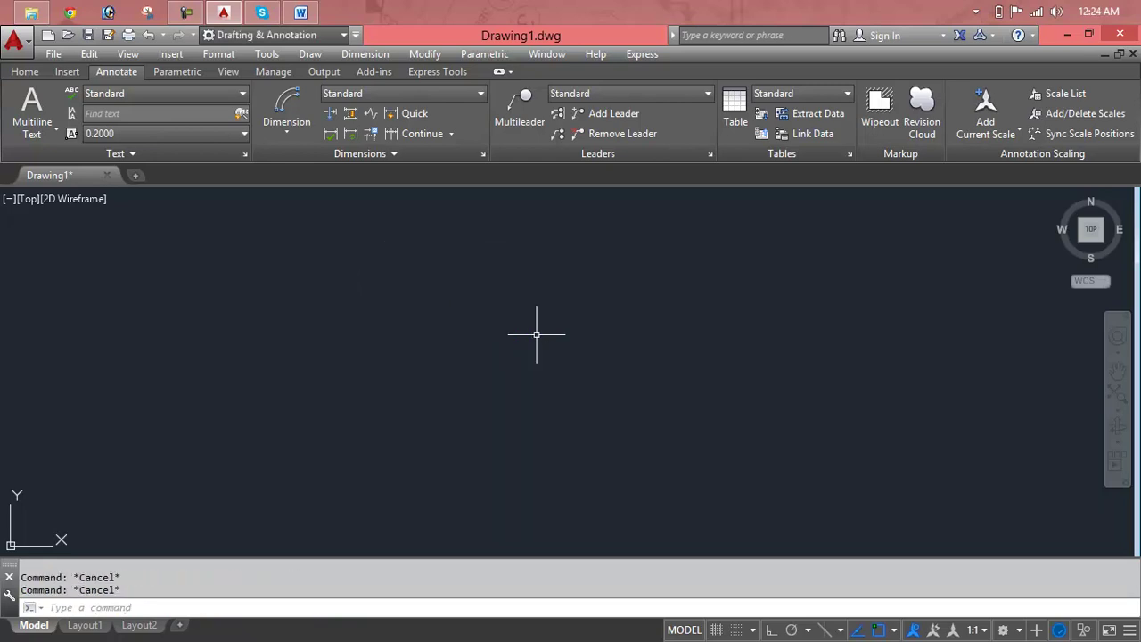
Step: Draw a circle with a 10' radius using the C command
{"action": "type", "text": "c"}
{"action": "key", "text": "Return"}
{"action": "left_click", "coordinate": [473, 340]}
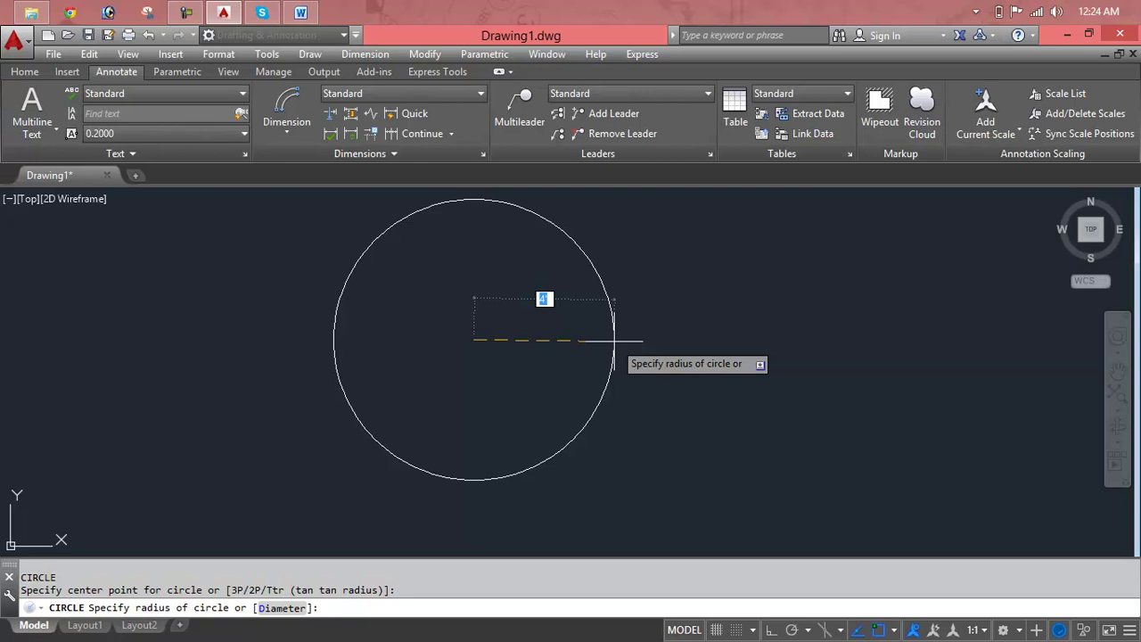
{"action": "type", "text": "'"}
{"action": "key", "text": "Return"}
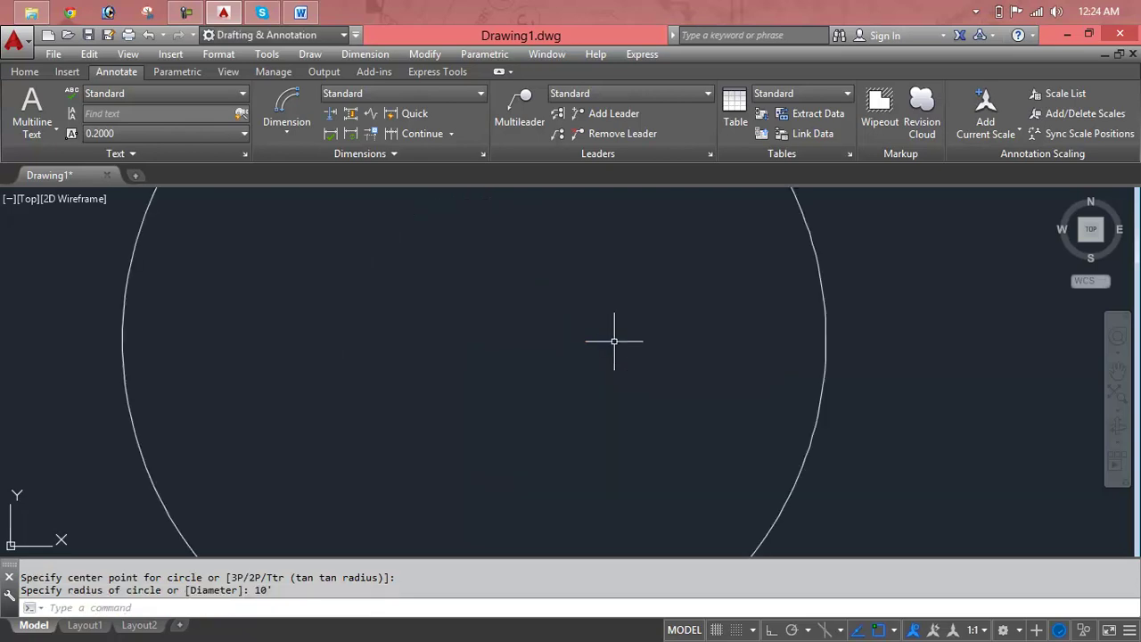
{"action": "key", "text": "Escape"}
{"action": "key", "text": "Escape"}
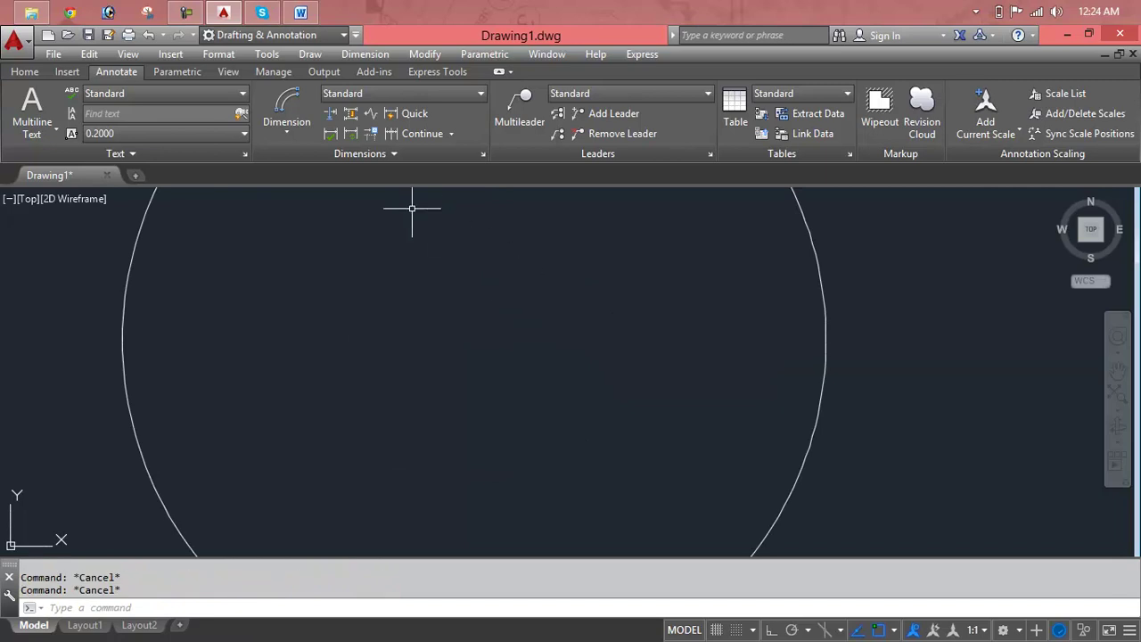
Step: Label the circle with an R10' radius dimension inside it, then begin selecting it
{"action": "left_click", "coordinate": [298, 135]}
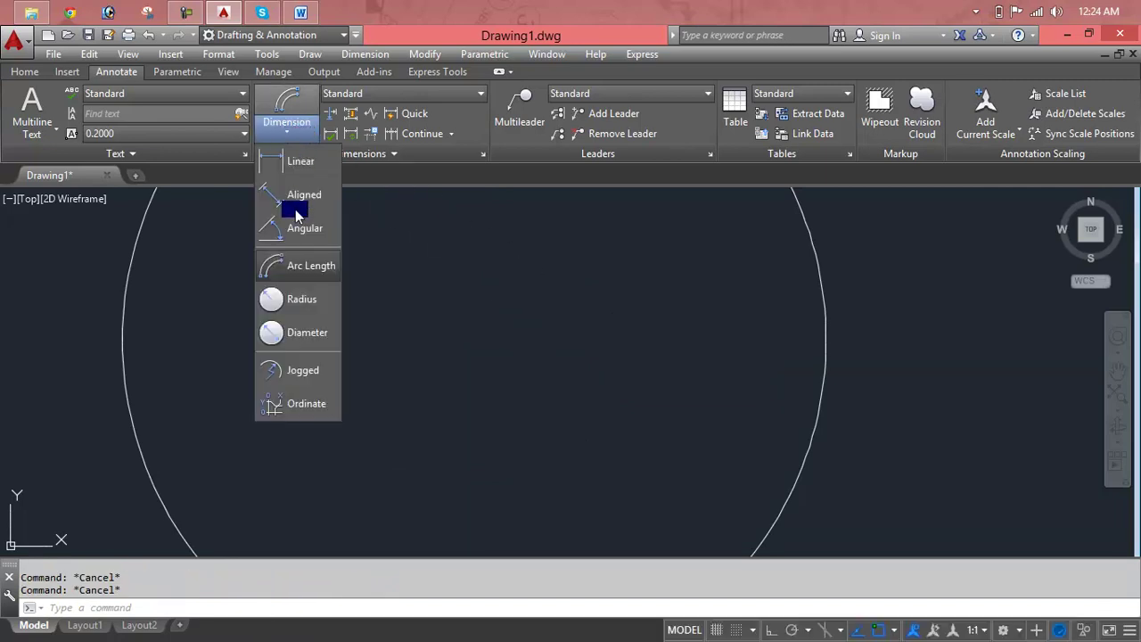
{"action": "left_click", "coordinate": [301, 300]}
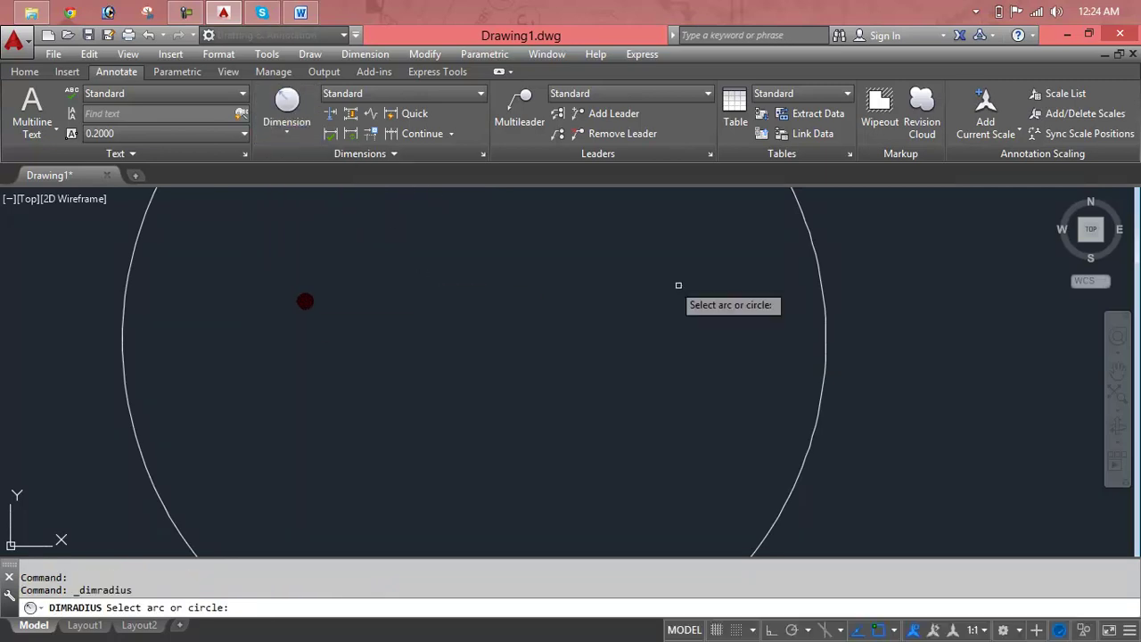
{"action": "left_click", "coordinate": [823, 334]}
{"action": "left_click", "coordinate": [680, 349]}
{"action": "scroll", "coordinate": [639, 348], "scroll_direction": "up", "scroll_amount": 5}
{"action": "scroll", "coordinate": [727, 316], "scroll_direction": "down", "scroll_amount": 6}
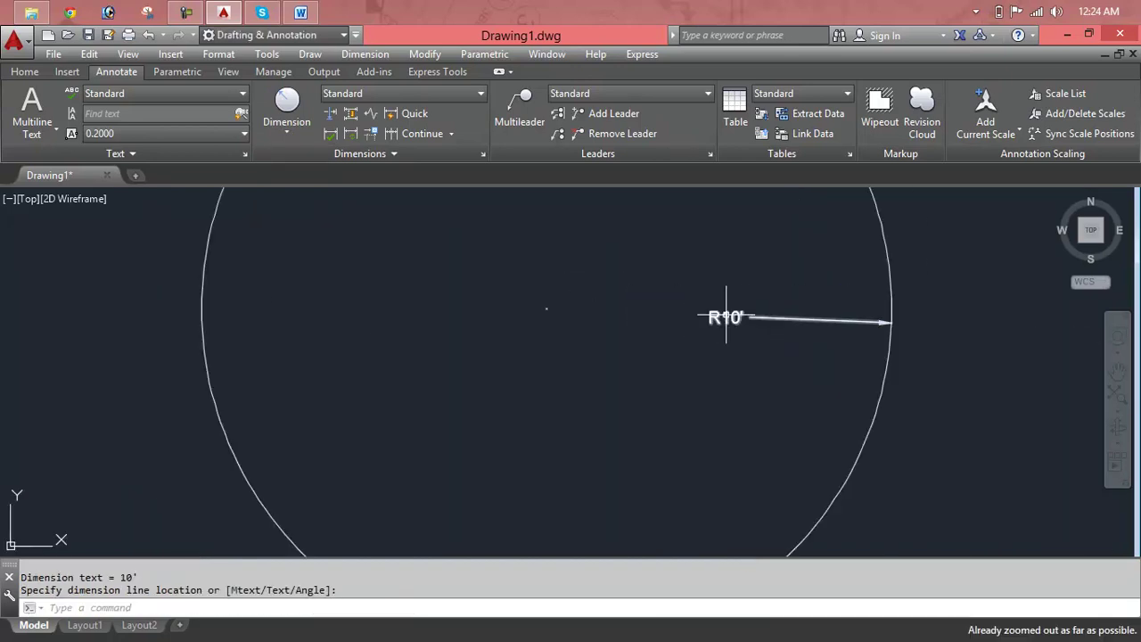
{"action": "left_click", "coordinate": [936, 297]}
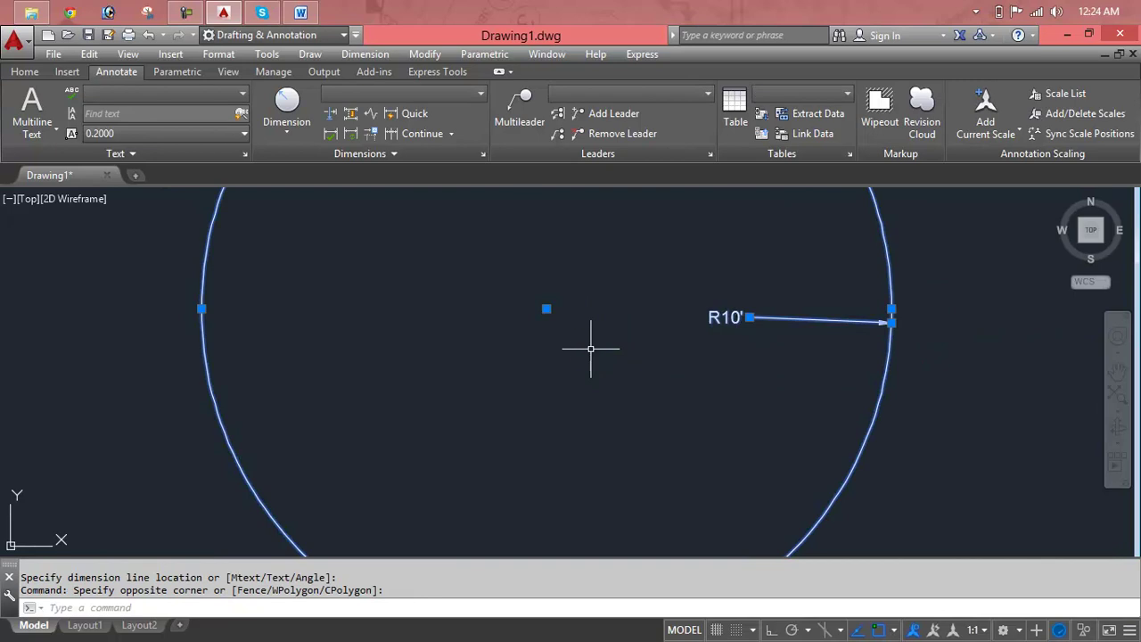
Step: Erase the radius-dimensioned circle and draw a new circle with a 10' diameter
{"action": "key", "text": "Delete"}
{"action": "type", "text": "c"}
{"action": "key", "text": "Return"}
{"action": "left_click", "coordinate": [447, 319]}
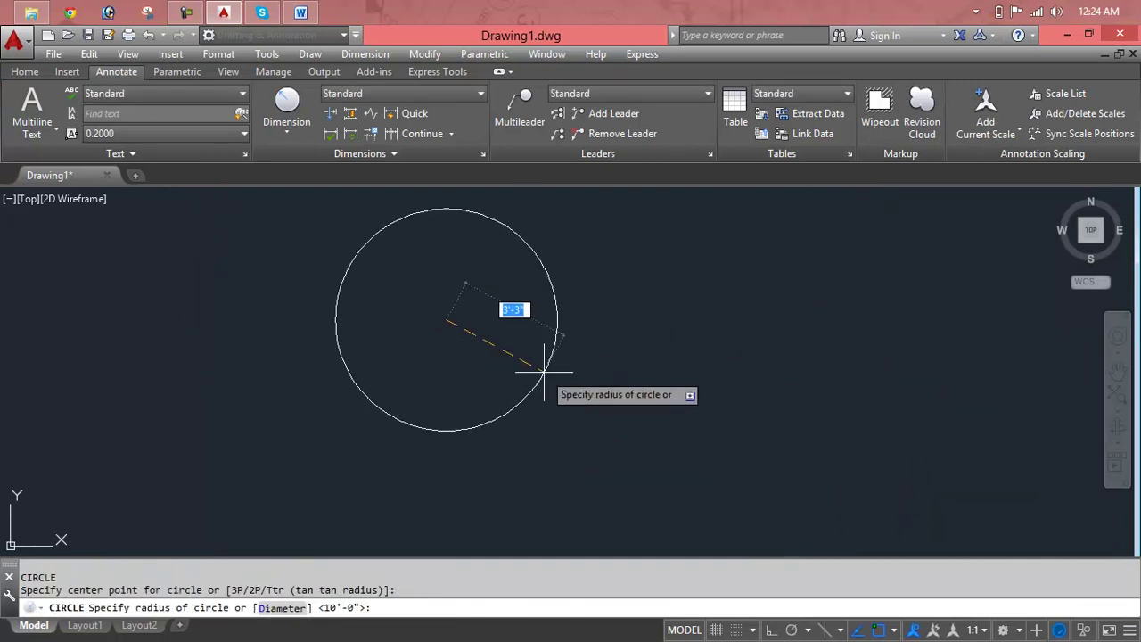
{"action": "type", "text": "d"}
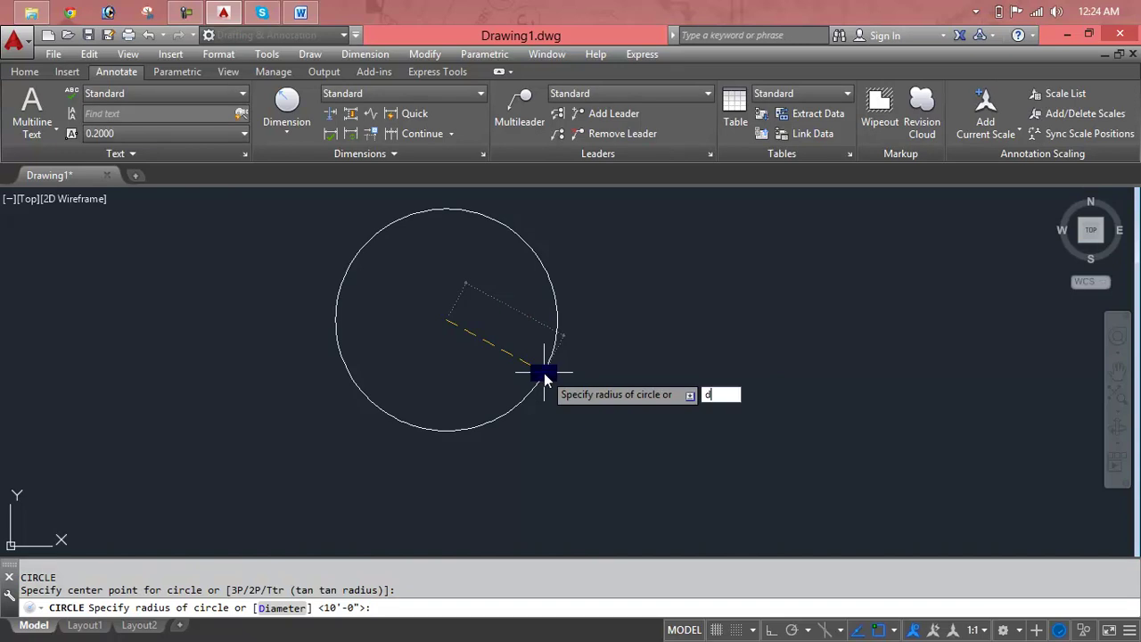
{"action": "key", "text": "Return"}
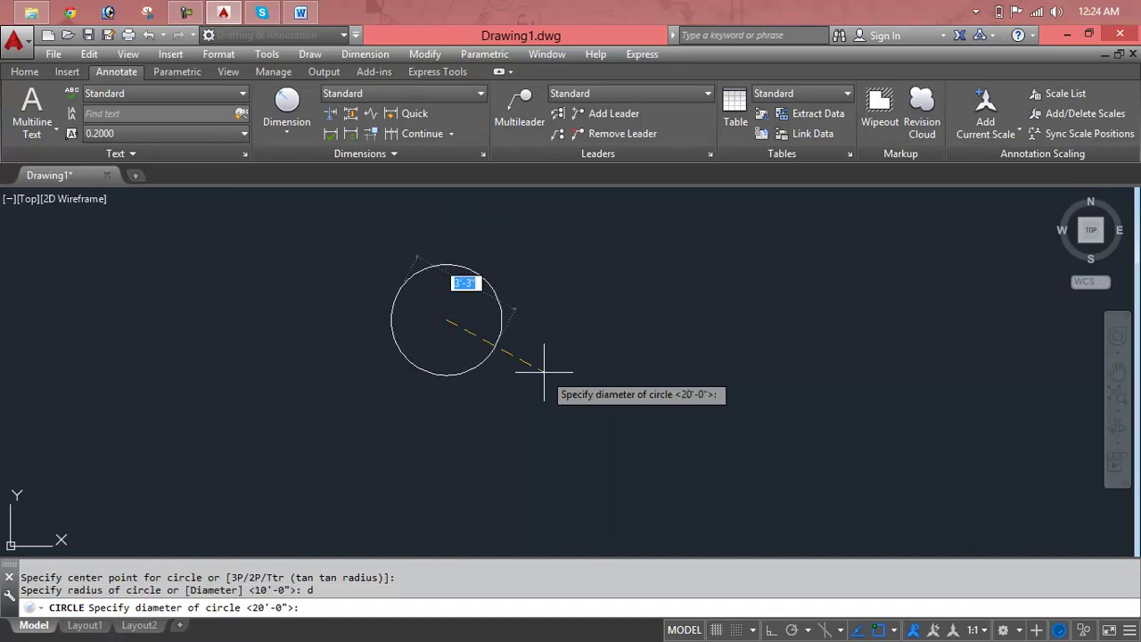
{"action": "type", "text": "10'"}
{"action": "key", "text": "Return"}
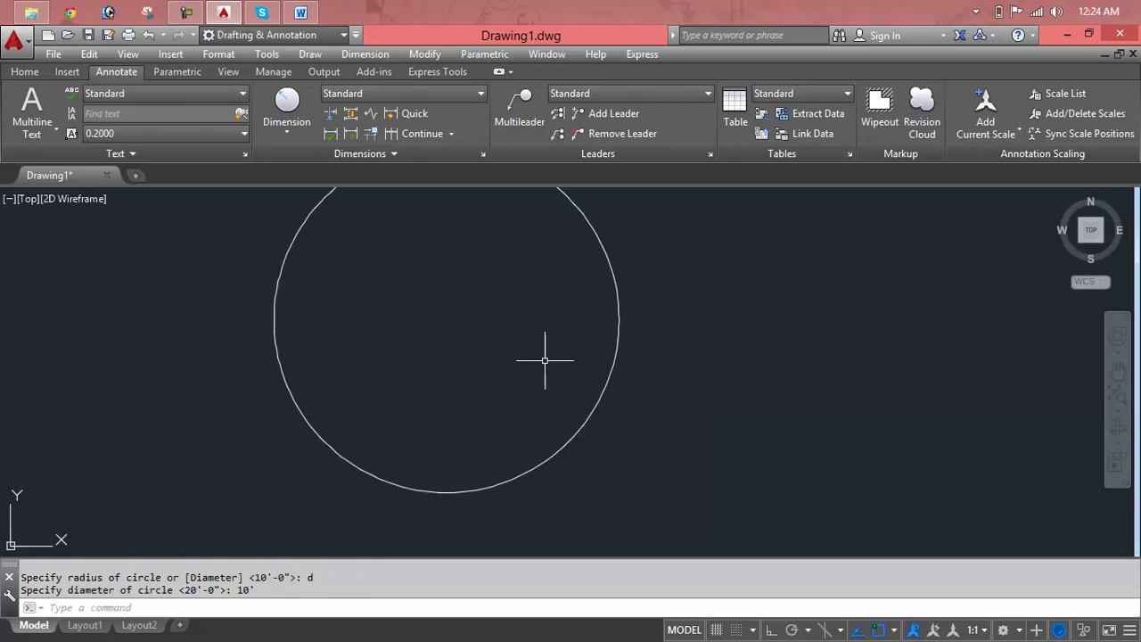
{"action": "key", "text": "Escape"}
Step: Add a Ø10' diameter dimension at the circle's upper right, then select both
{"action": "middle_click_drag", "start_coordinate": [501, 333], "coordinate": [519, 372]}
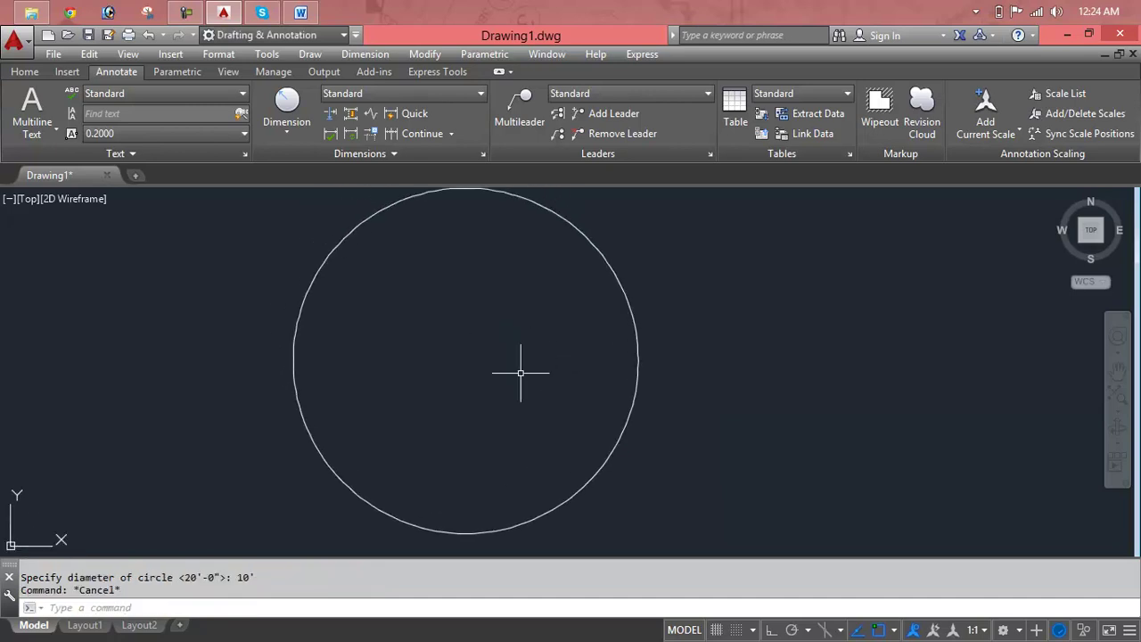
{"action": "left_click", "coordinate": [295, 135]}
{"action": "left_click", "coordinate": [302, 333]}
{"action": "left_click", "coordinate": [634, 327]}
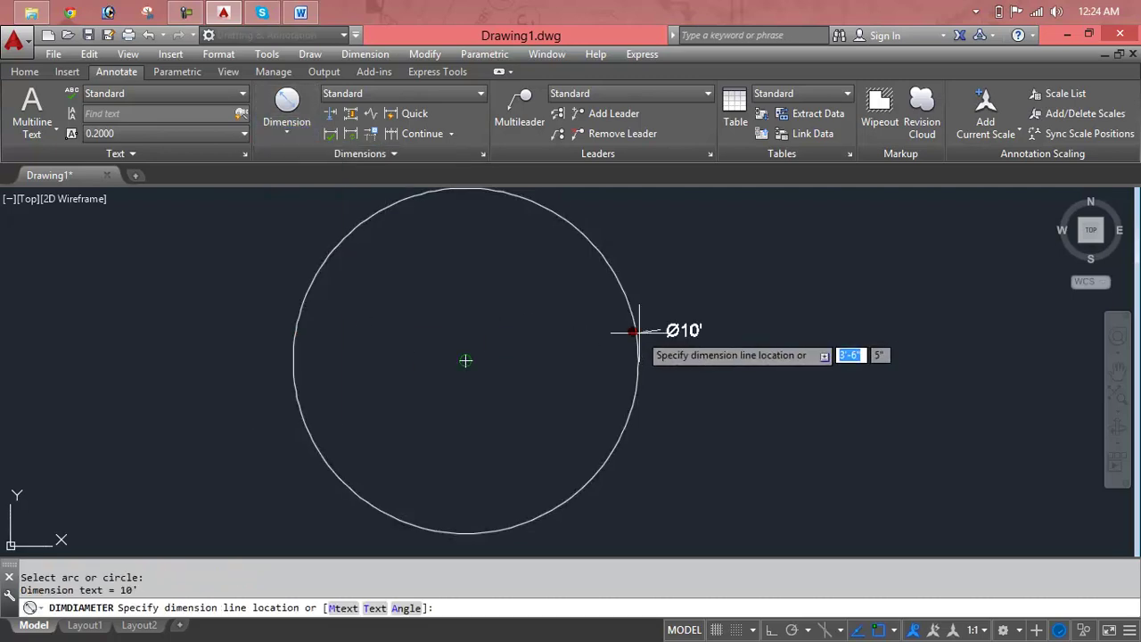
{"action": "left_click", "coordinate": [687, 309]}
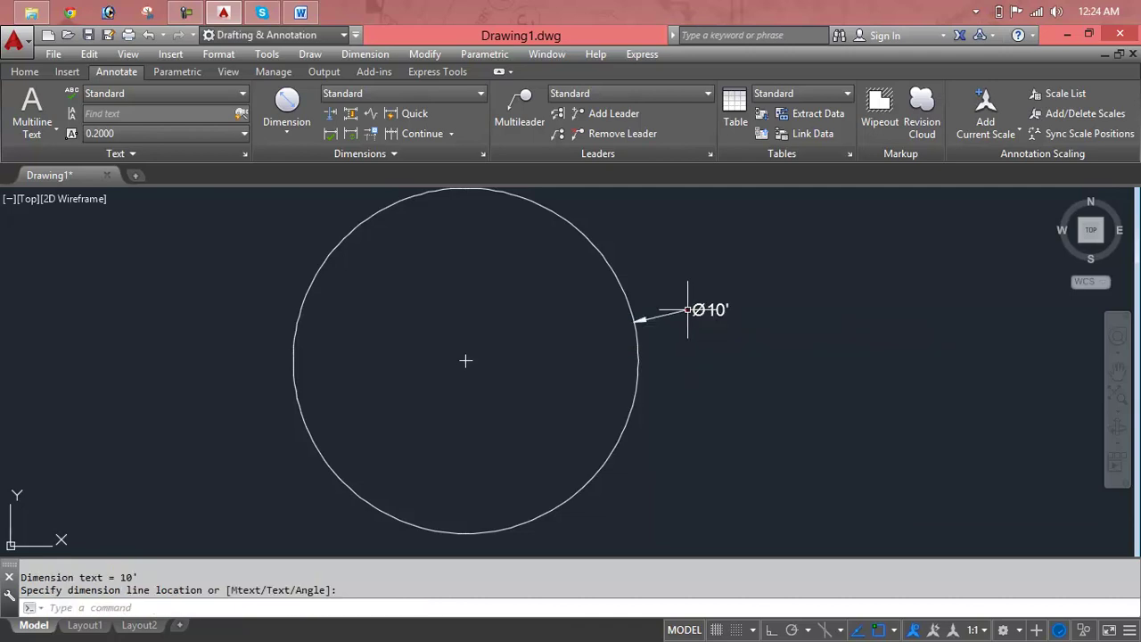
{"action": "left_click", "coordinate": [786, 244]}
{"action": "left_click", "coordinate": [480, 404]}
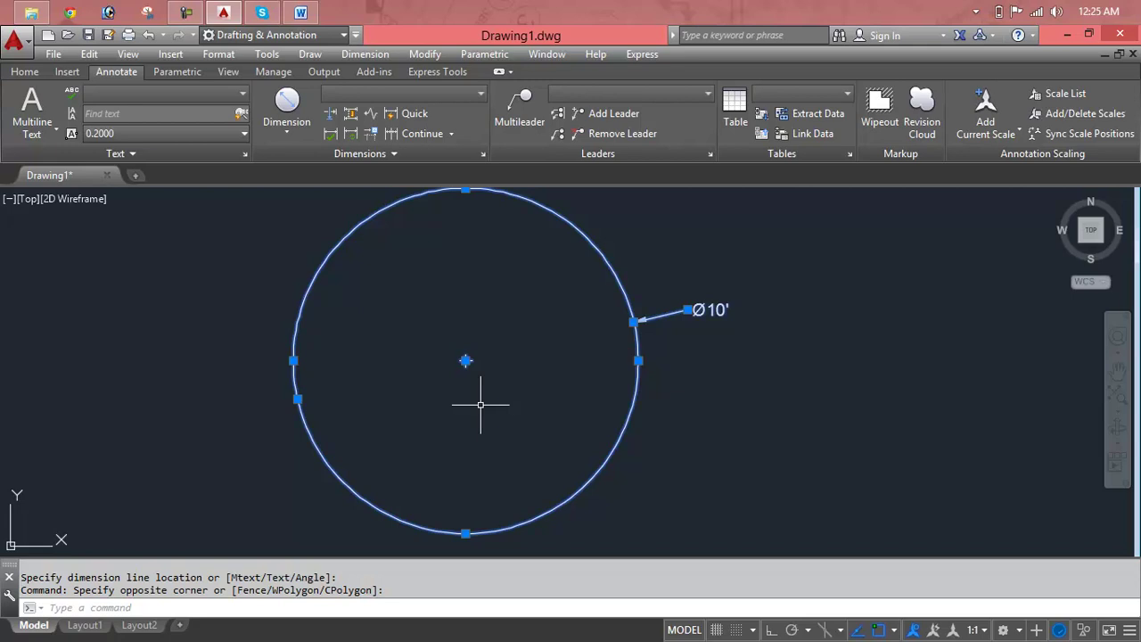
Step: Erase the circle and its diameter dimension, then draw a new 10'-radius circle
{"action": "key", "text": "Delete"}
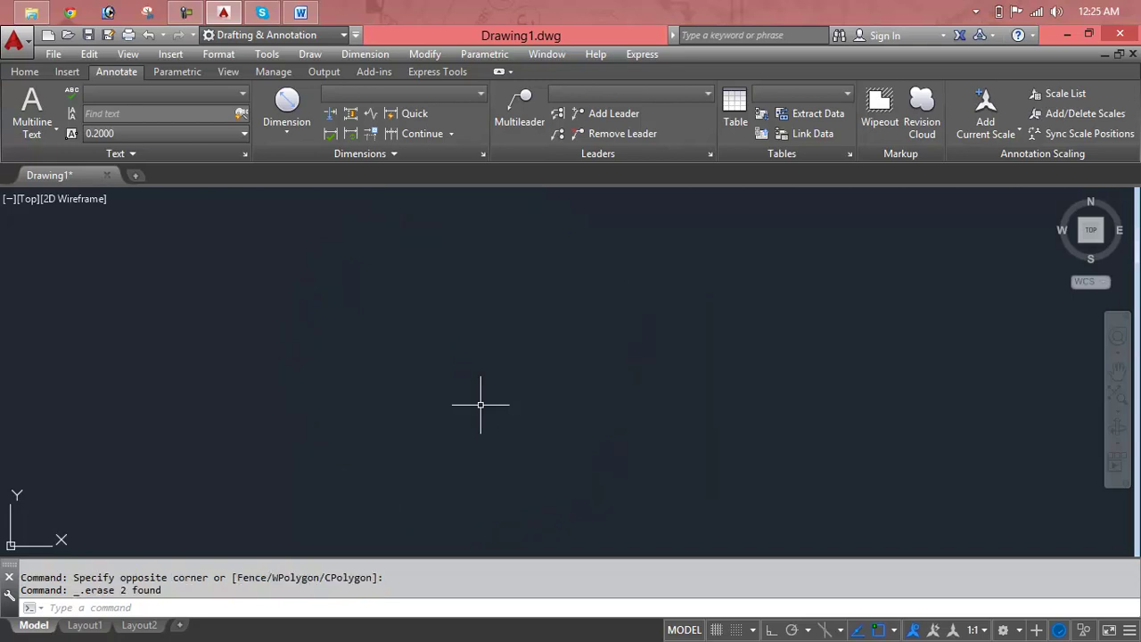
{"action": "key", "text": "Escape"}
{"action": "key", "text": "Escape"}
{"action": "type", "text": "c"}
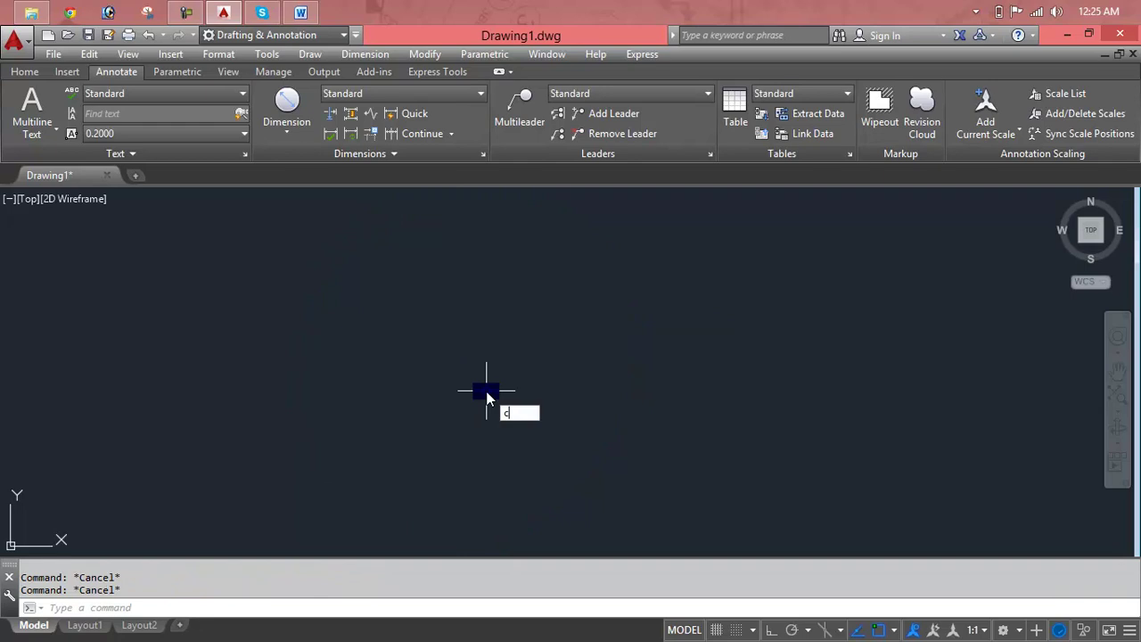
{"action": "key", "text": "Return"}
{"action": "left_click", "coordinate": [441, 373]}
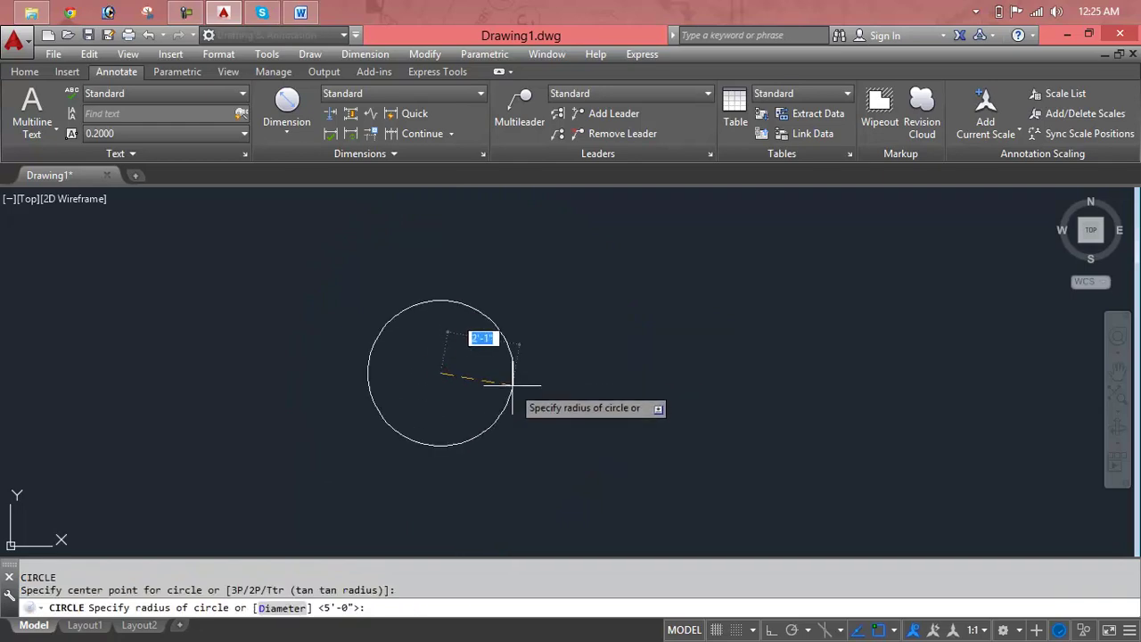
{"action": "type", "text": "10"}
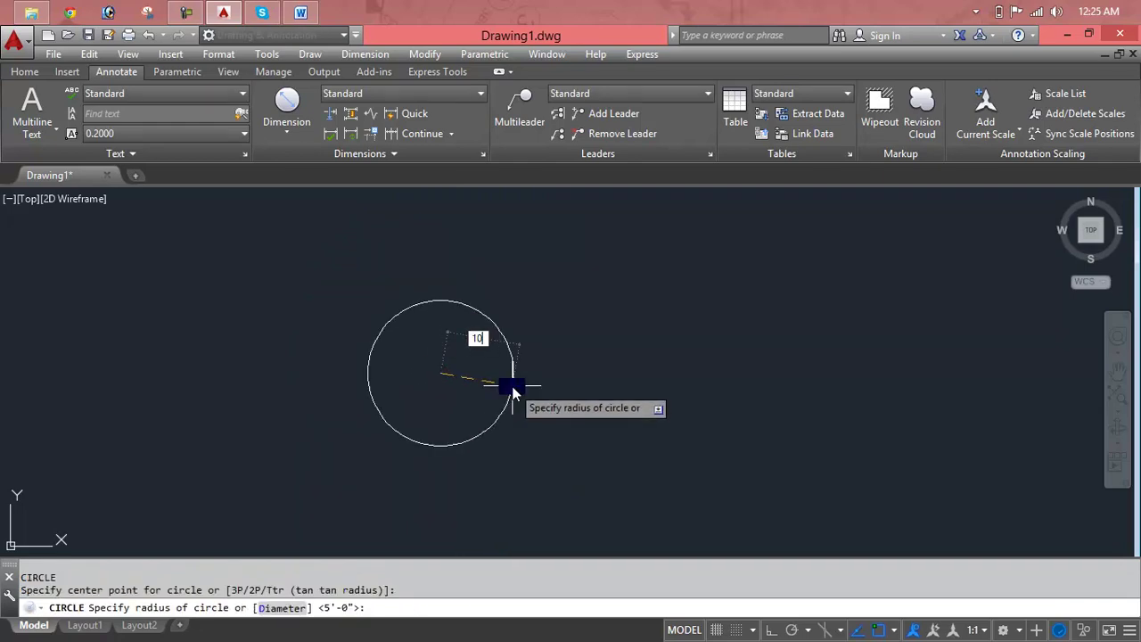
{"action": "type", "text": "'"}
{"action": "key", "text": "Return"}
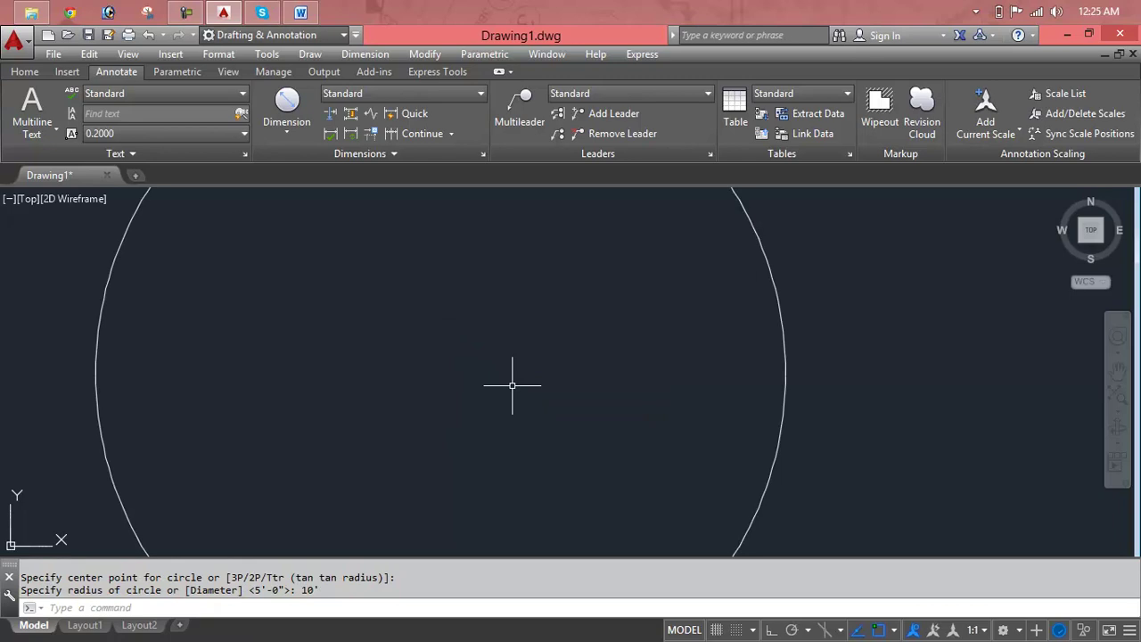
{"action": "key", "text": "Escape"}
{"action": "key", "text": "Escape"}
Step: Draw a 10'-diameter circle centred inside the first circle
{"action": "type", "text": "c"}
{"action": "key", "text": "Return"}
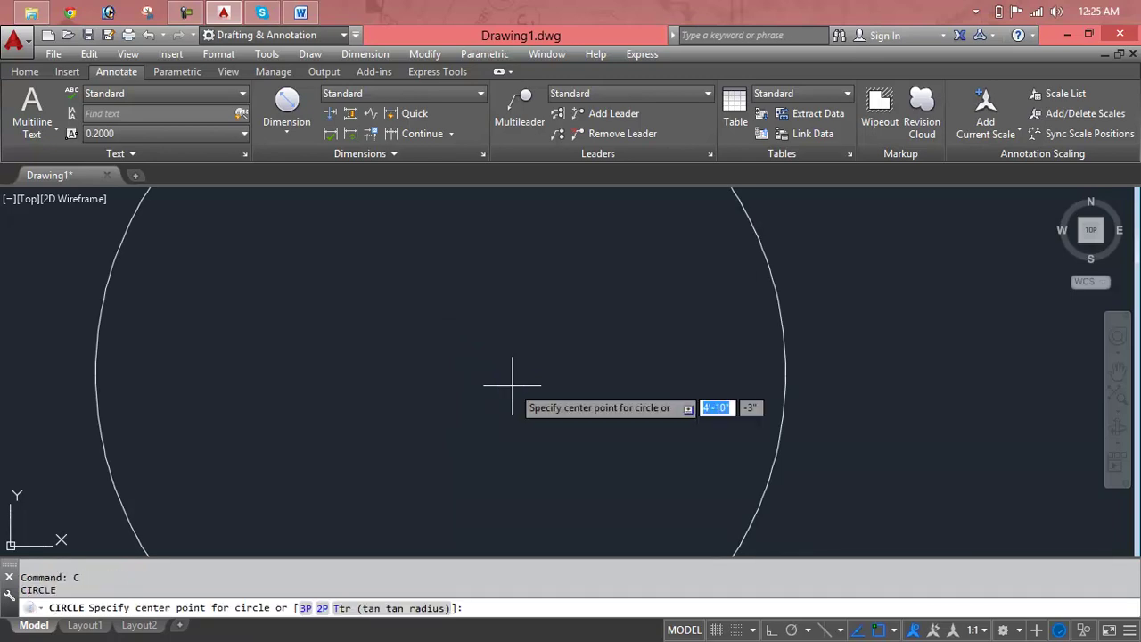
{"action": "left_click", "coordinate": [439, 348]}
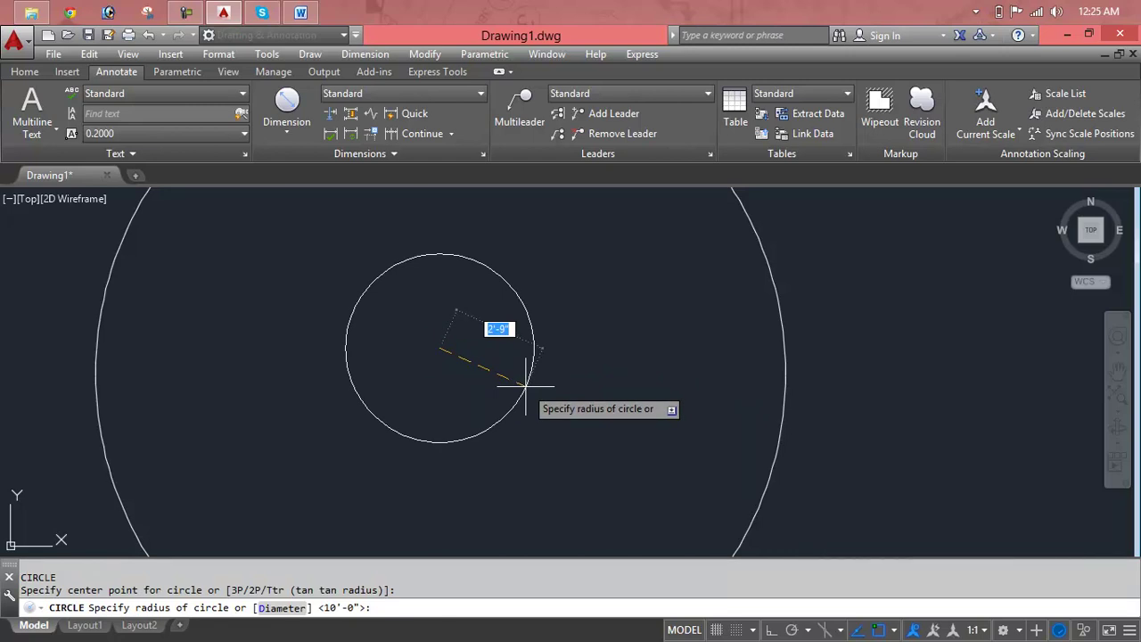
{"action": "type", "text": "d"}
{"action": "key", "text": "Return"}
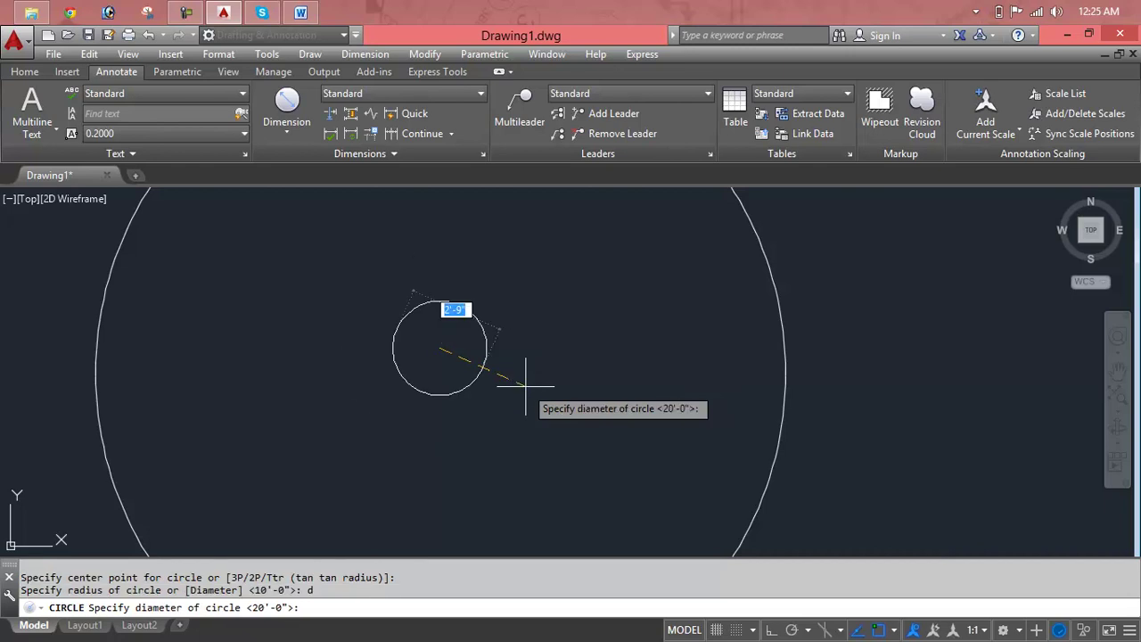
{"action": "type", "text": "10"}
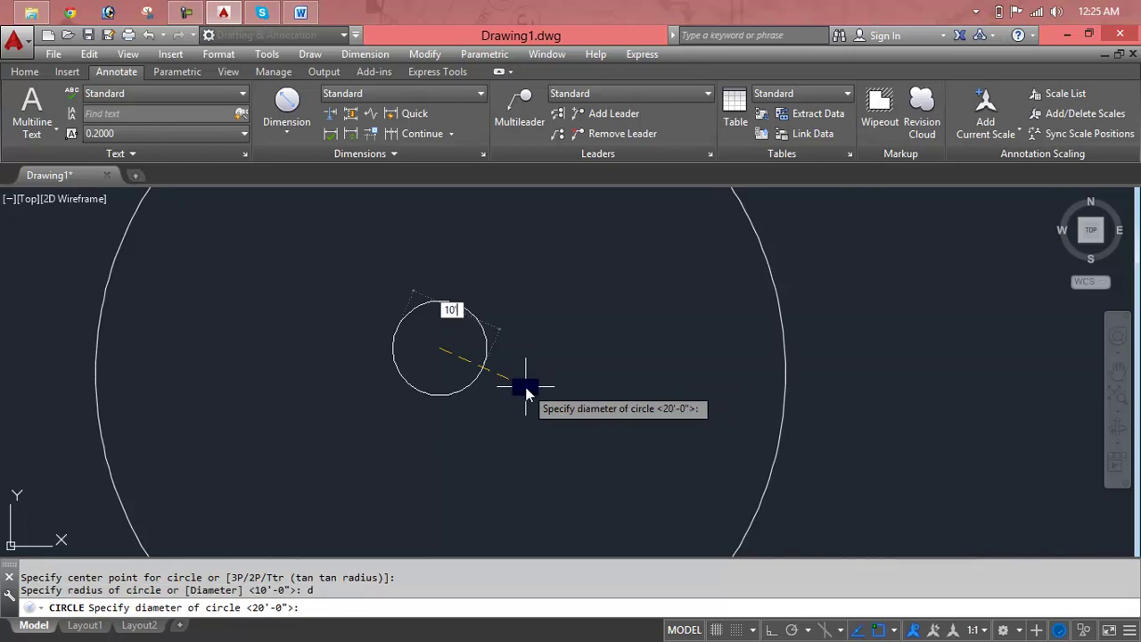
{"action": "type", "text": "'"}
{"action": "key", "text": "Return"}
Step: Erase the small circle, then the large circle
{"action": "scroll", "coordinate": [638, 398], "scroll_direction": "down", "scroll_amount": 2}
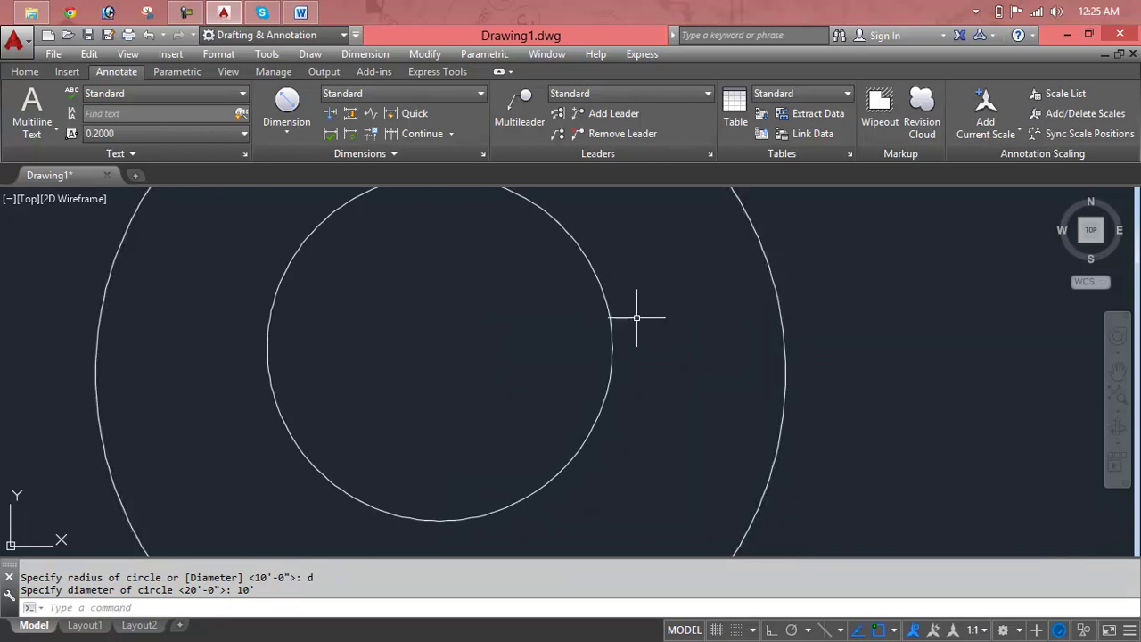
{"action": "left_click", "coordinate": [657, 298]}
{"action": "left_click", "coordinate": [555, 363]}
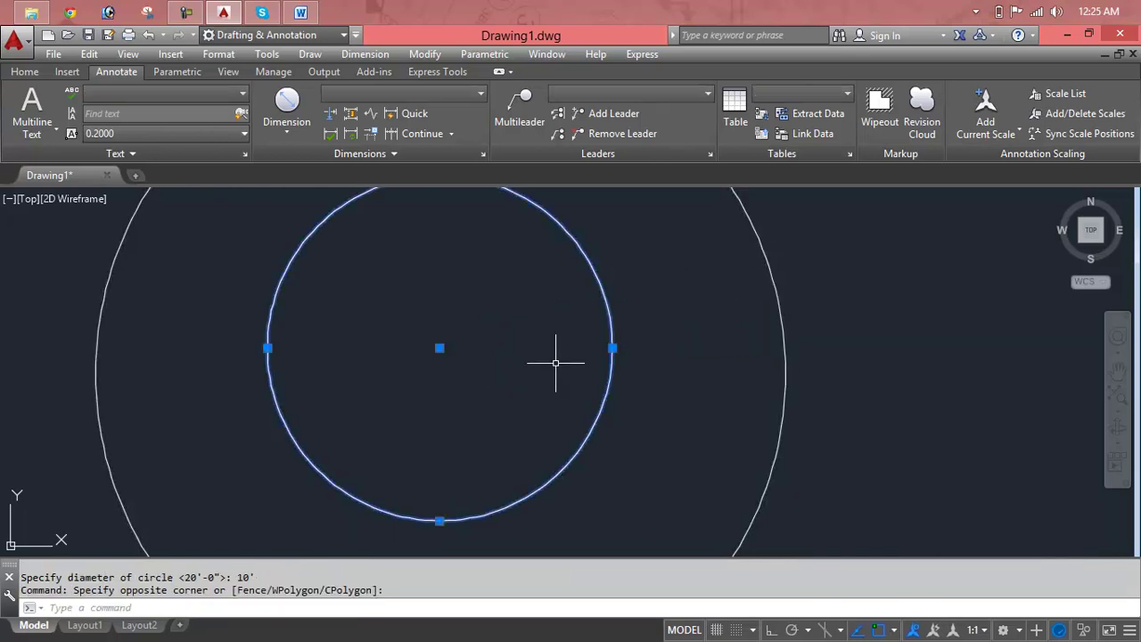
{"action": "key", "text": "Delete"}
{"action": "left_click", "coordinate": [922, 259]}
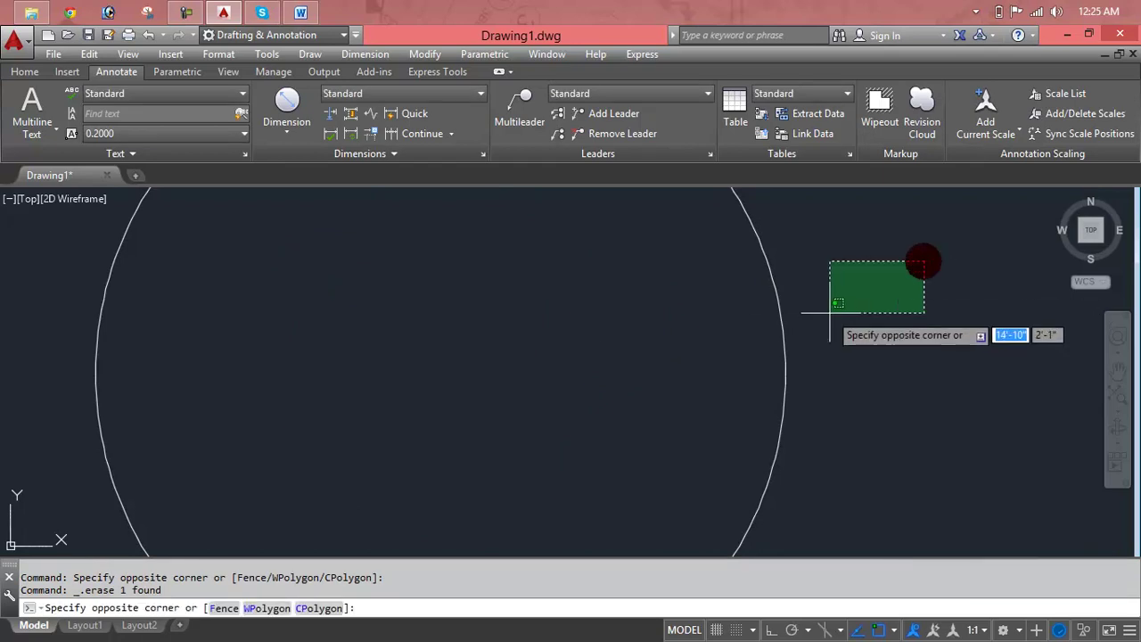
{"action": "left_click", "coordinate": [684, 362]}
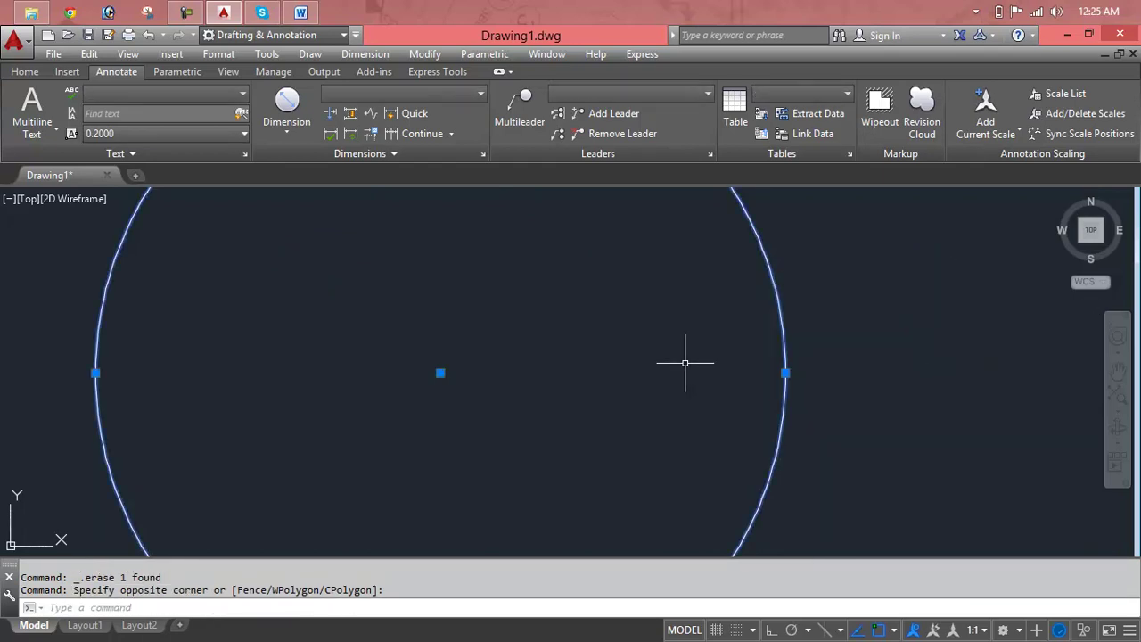
{"action": "key", "text": "Delete"}
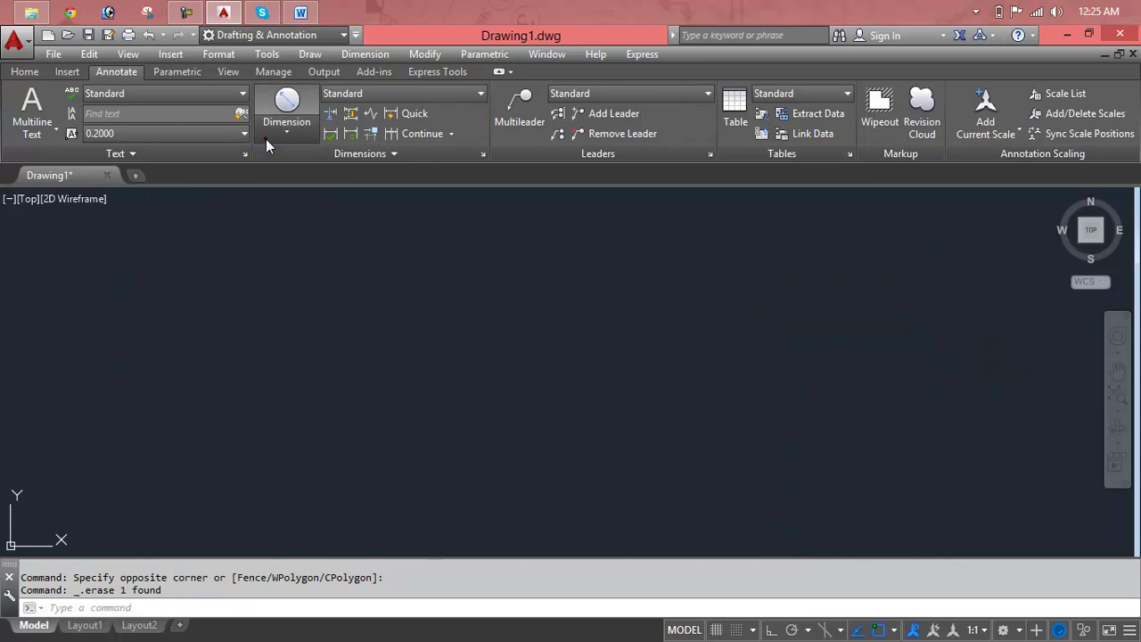
{"action": "left_click", "coordinate": [266, 139]}
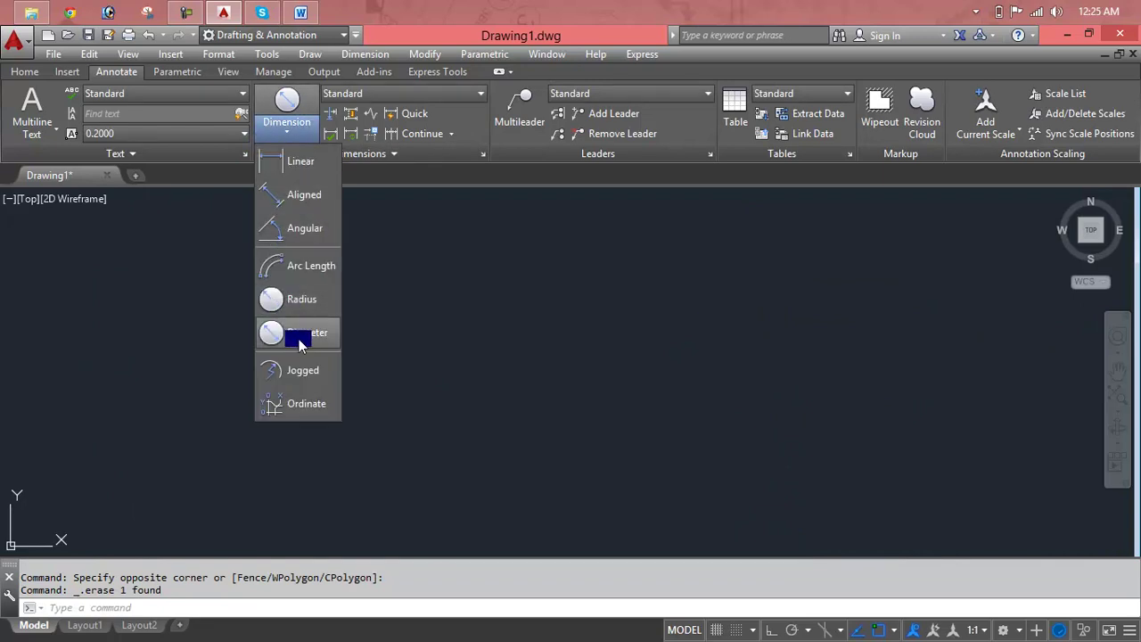
{"action": "key", "text": "Escape"}
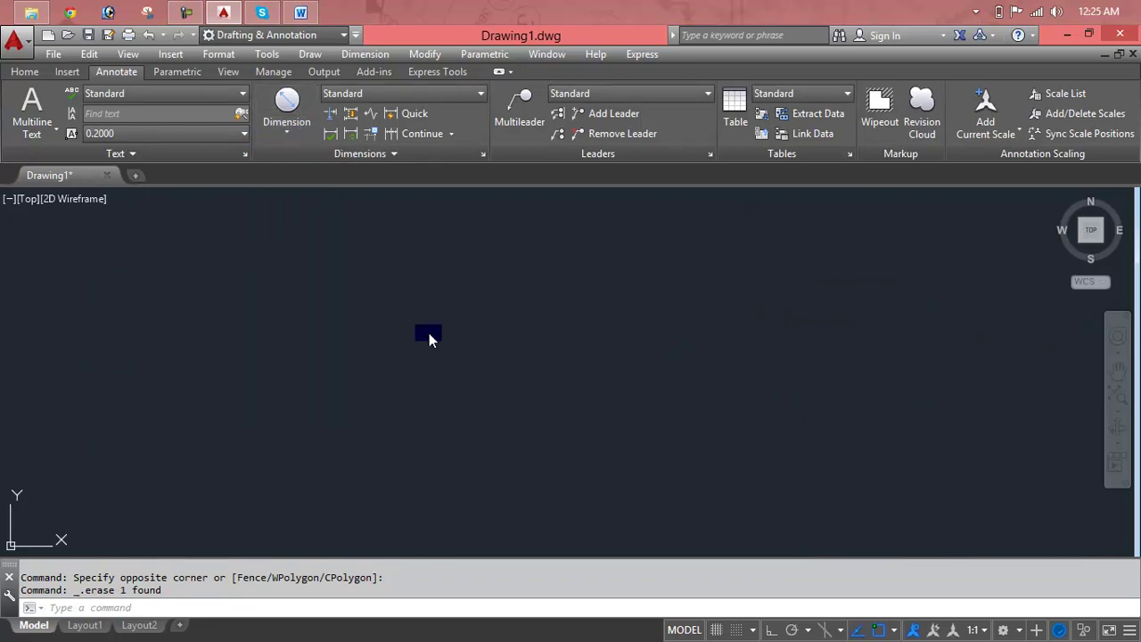
{"action": "key", "text": "Escape"}
{"action": "key", "text": "Escape"}
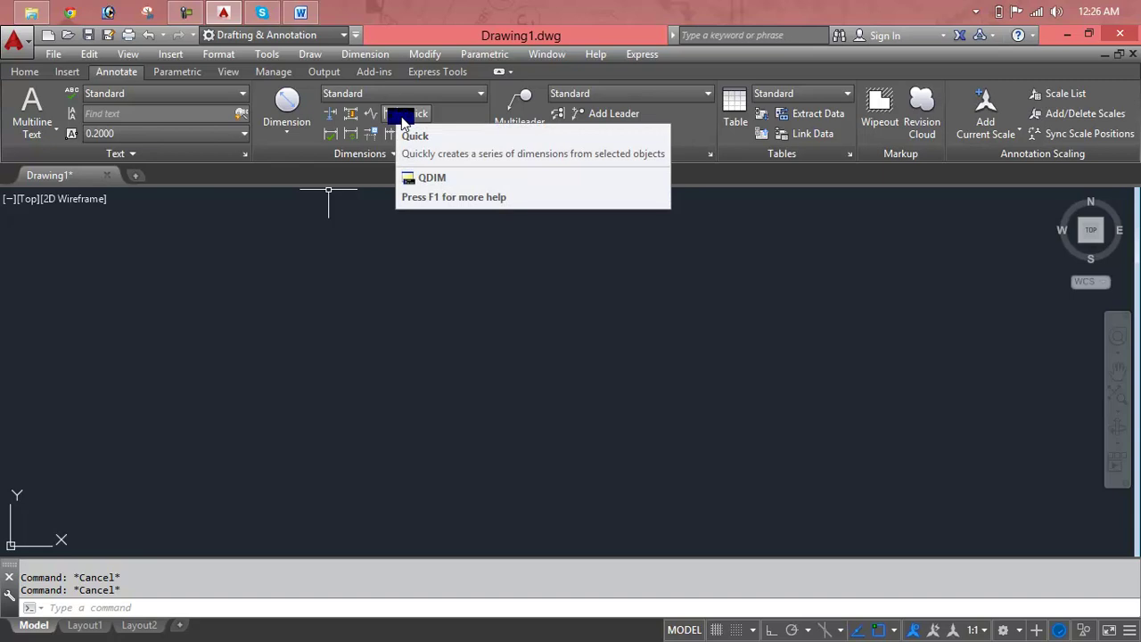
{"action": "left_click", "coordinate": [350, 53]}
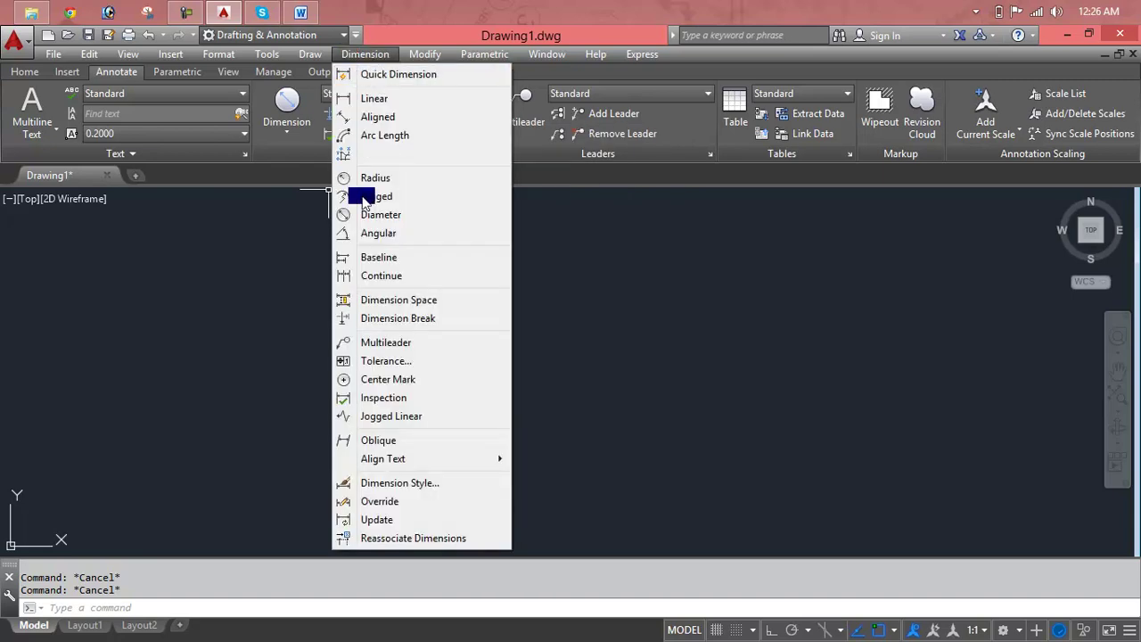
{"action": "left_click", "coordinate": [308, 294]}
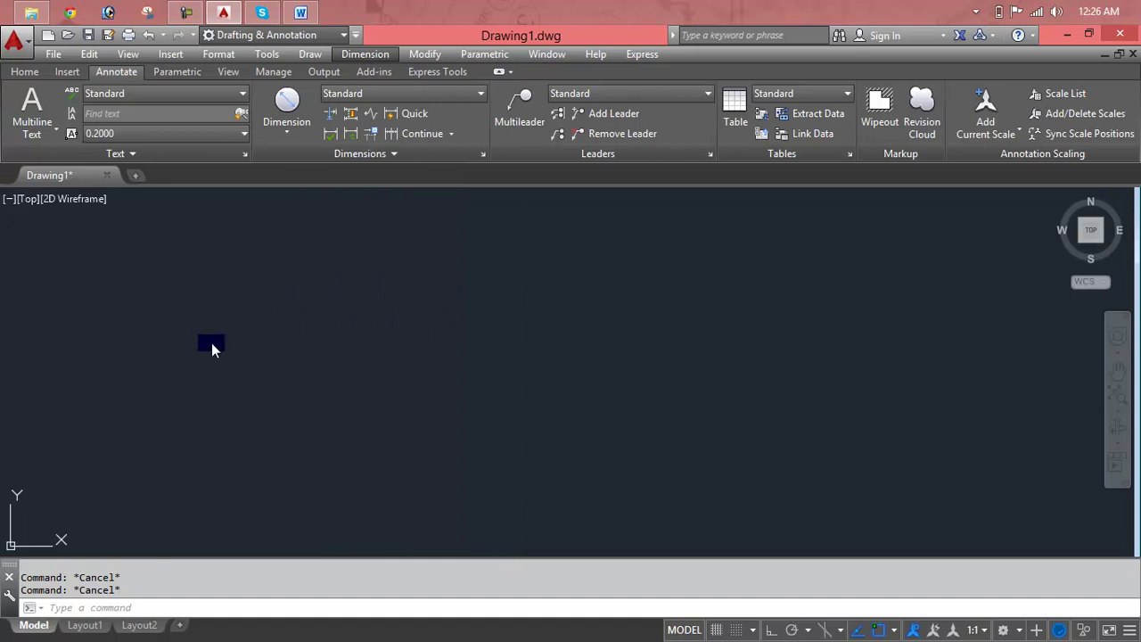
Step: With Ortho on, draw a seven-segment horizontal line across the drawing from left to right
{"action": "left_click", "coordinate": [210, 340]}
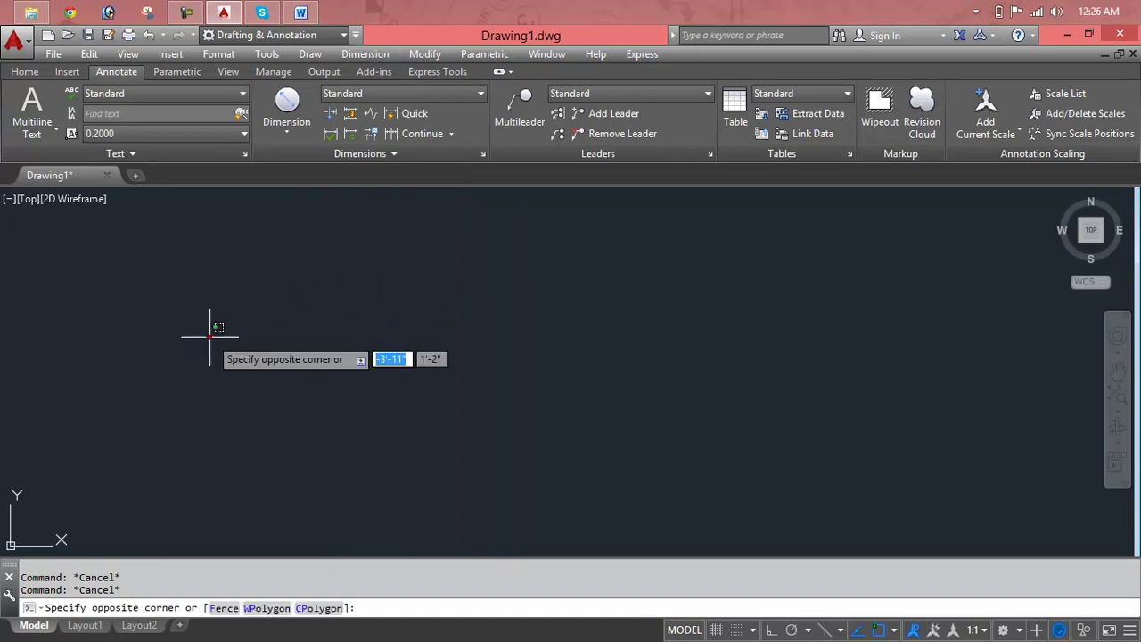
{"action": "key", "text": "Escape"}
{"action": "type", "text": "l"}
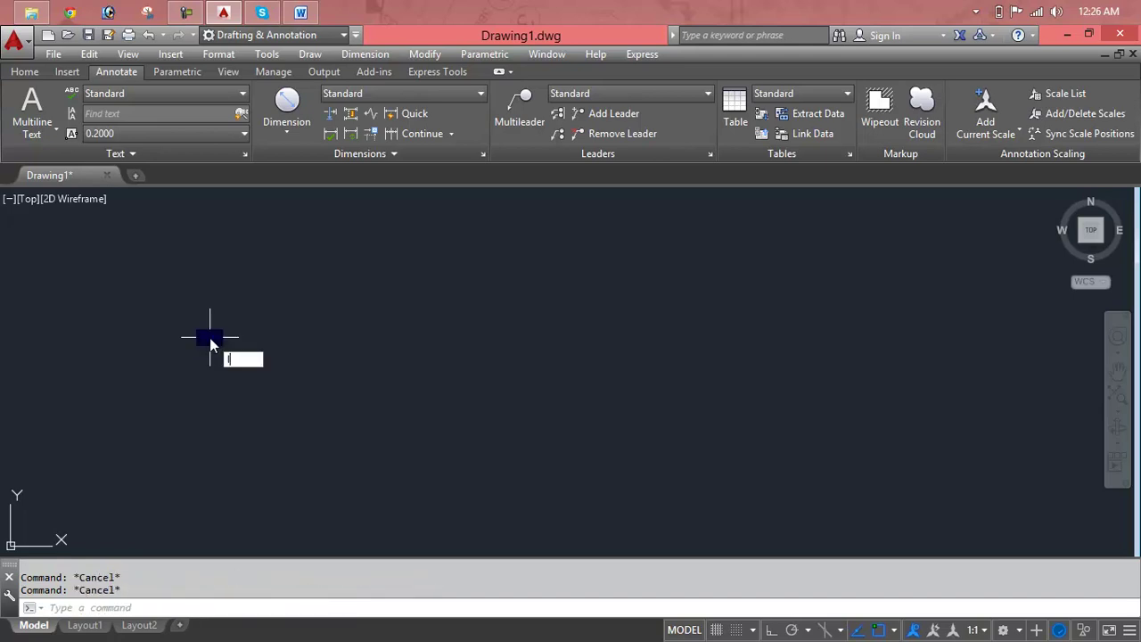
{"action": "key", "text": "Return"}
{"action": "left_click", "coordinate": [181, 358]}
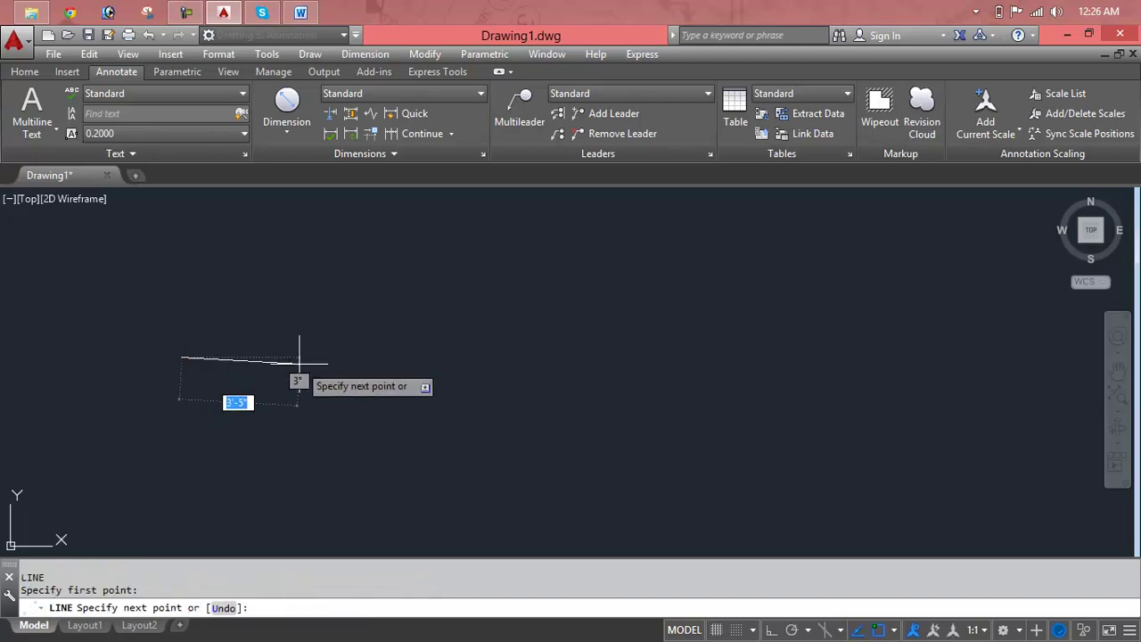
{"action": "key", "text": "F8"}
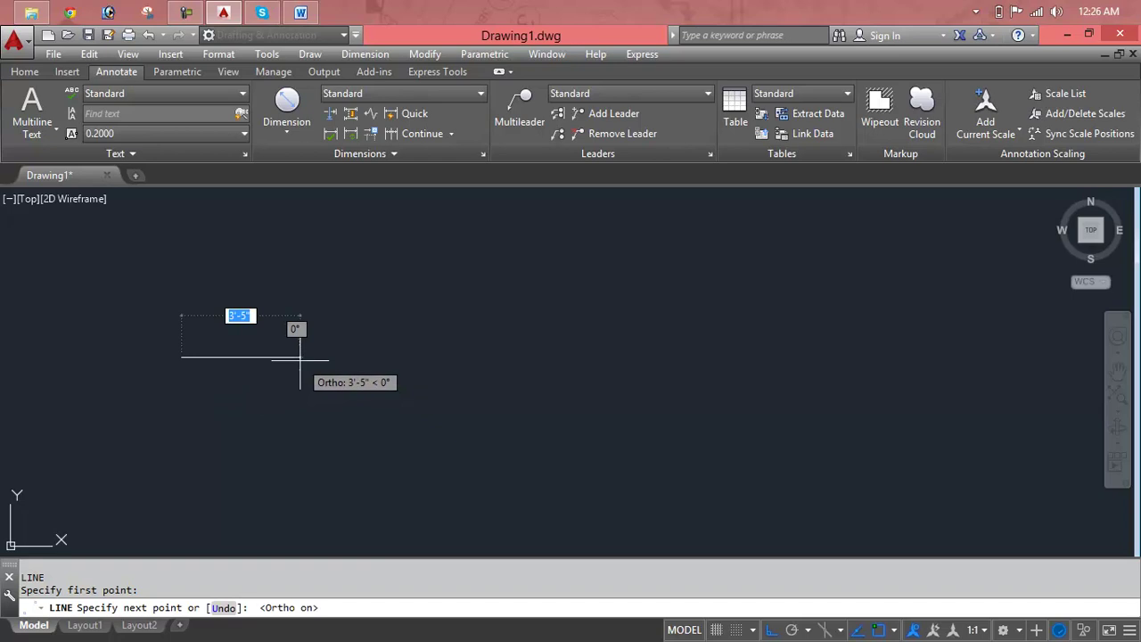
{"action": "left_click", "coordinate": [298, 357]}
{"action": "left_click", "coordinate": [385, 358]}
{"action": "left_click", "coordinate": [482, 357]}
{"action": "left_click", "coordinate": [557, 358]}
{"action": "left_click", "coordinate": [649, 358]}
{"action": "left_click", "coordinate": [751, 357]}
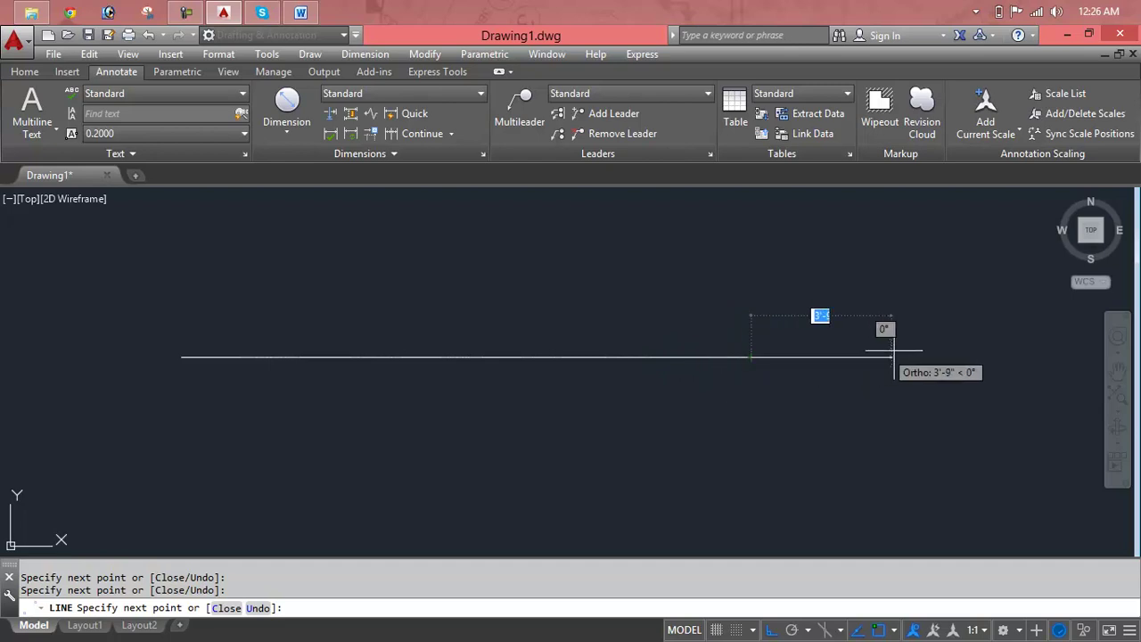
{"action": "left_click", "coordinate": [930, 357]}
{"action": "key", "text": "Escape"}
{"action": "key", "text": "Escape"}
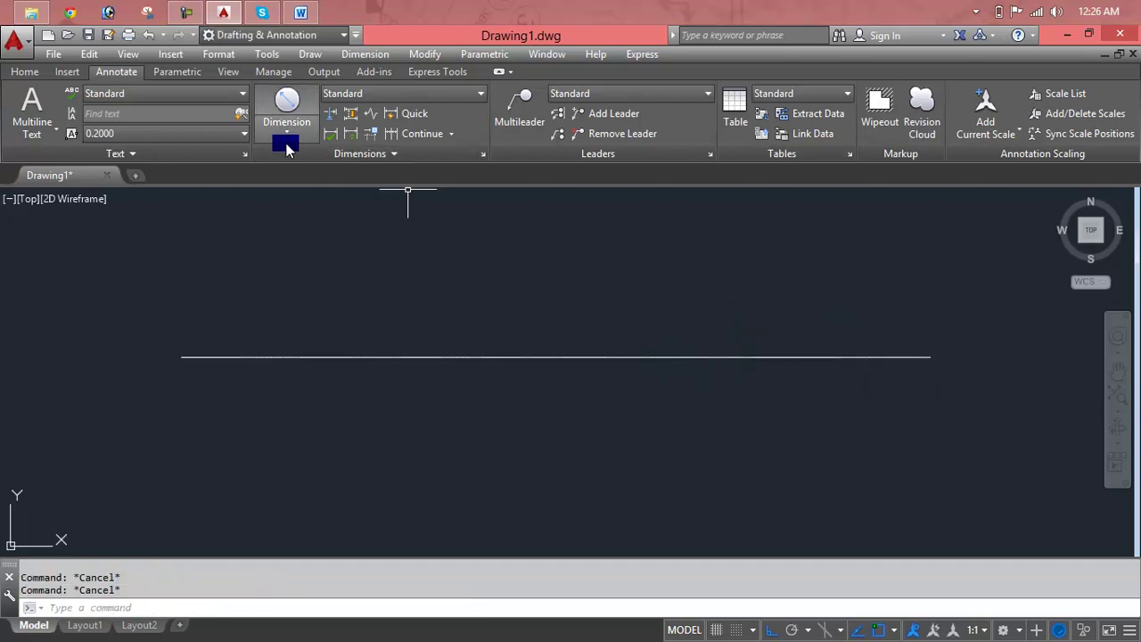
{"action": "left_click", "coordinate": [285, 143]}
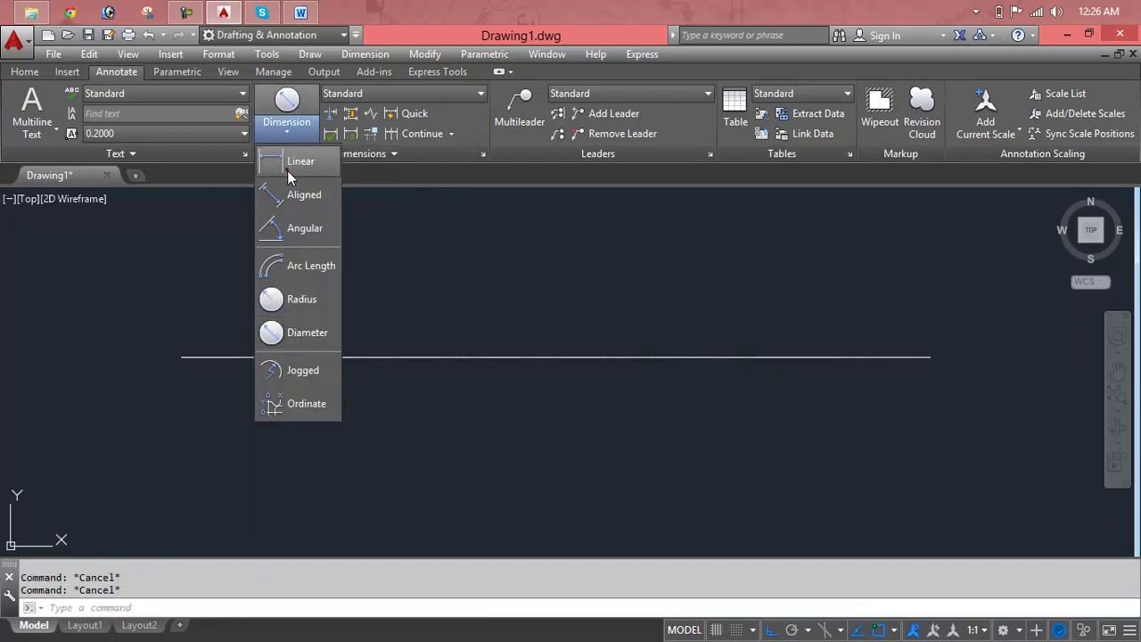
{"action": "left_click", "coordinate": [288, 176]}
{"action": "left_click", "coordinate": [140, 304]}
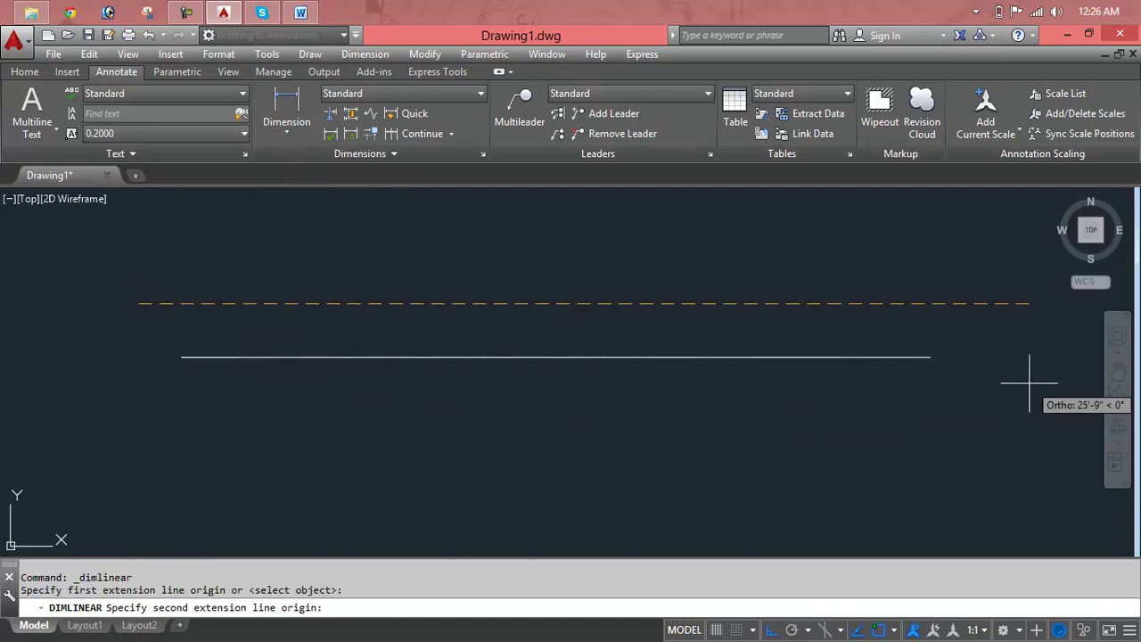
{"action": "left_click", "coordinate": [968, 368]}
{"action": "left_click", "coordinate": [967, 420]}
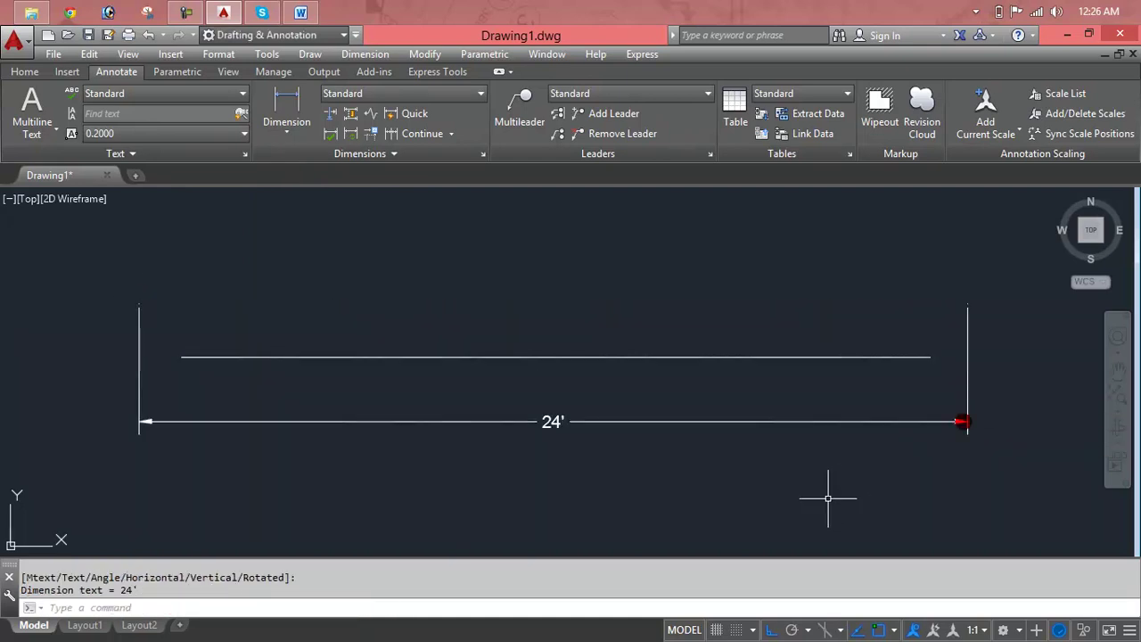
{"action": "left_click", "coordinate": [789, 420]}
{"action": "key", "text": "Delete"}
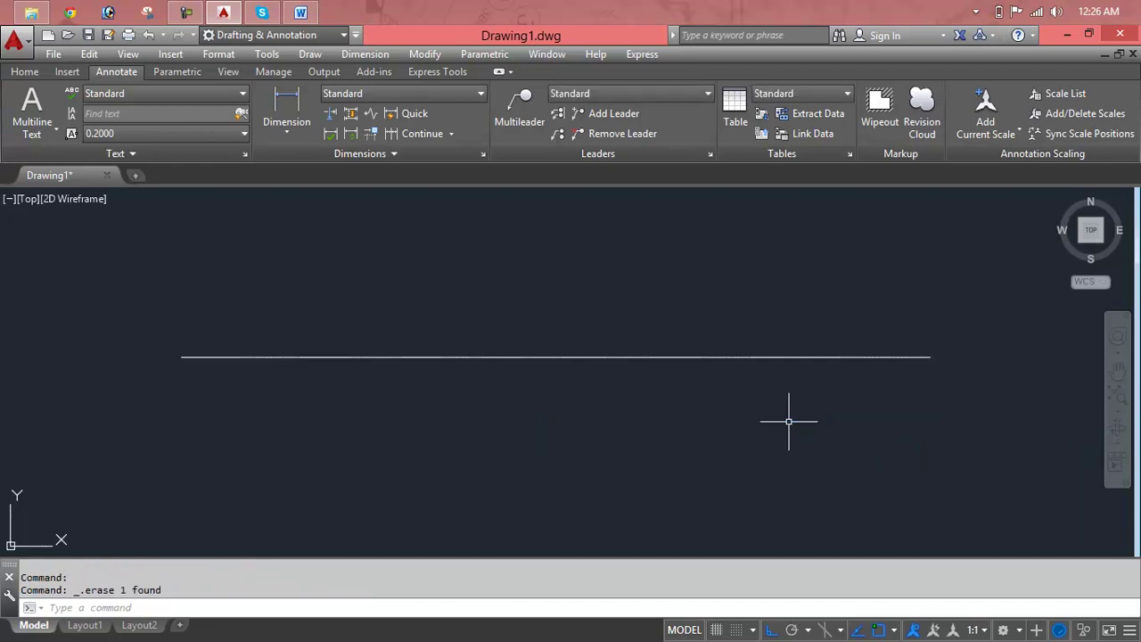
{"action": "type", "text": "l"}
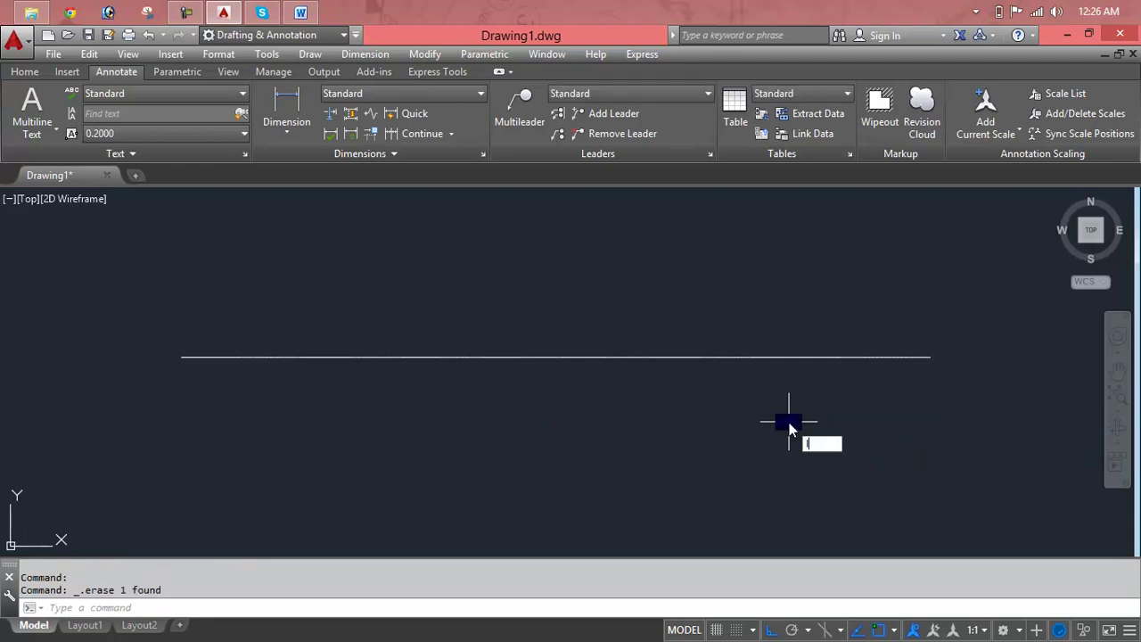
{"action": "key", "text": "Return"}
{"action": "left_click", "coordinate": [930, 399]}
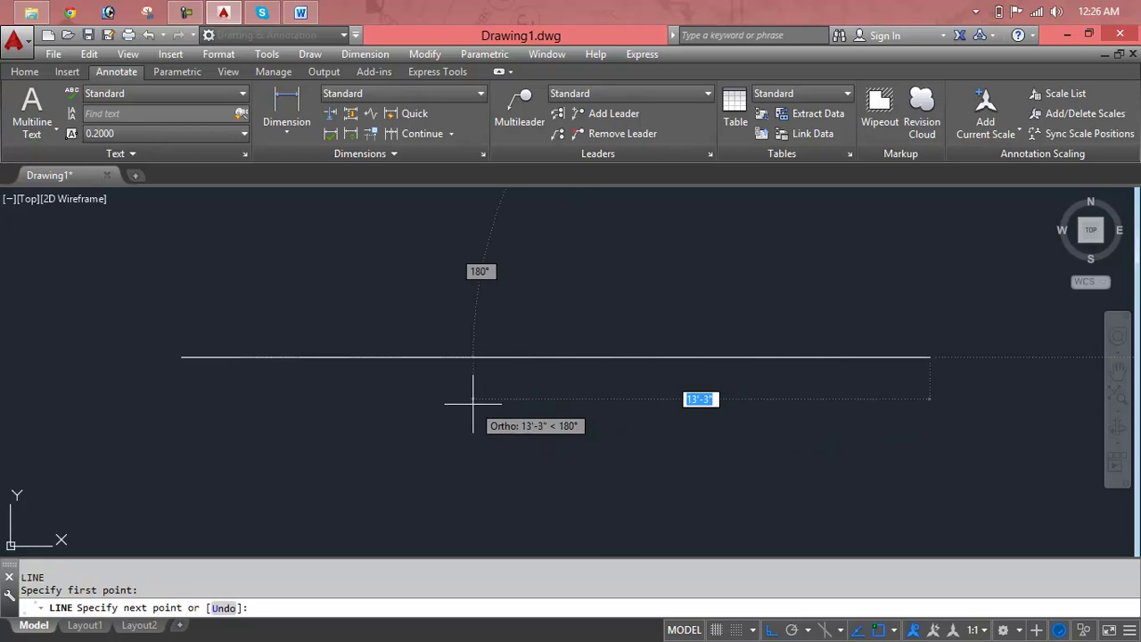
{"action": "key", "text": "Escape"}
{"action": "key", "text": "Escape"}
{"action": "key", "text": "Escape"}
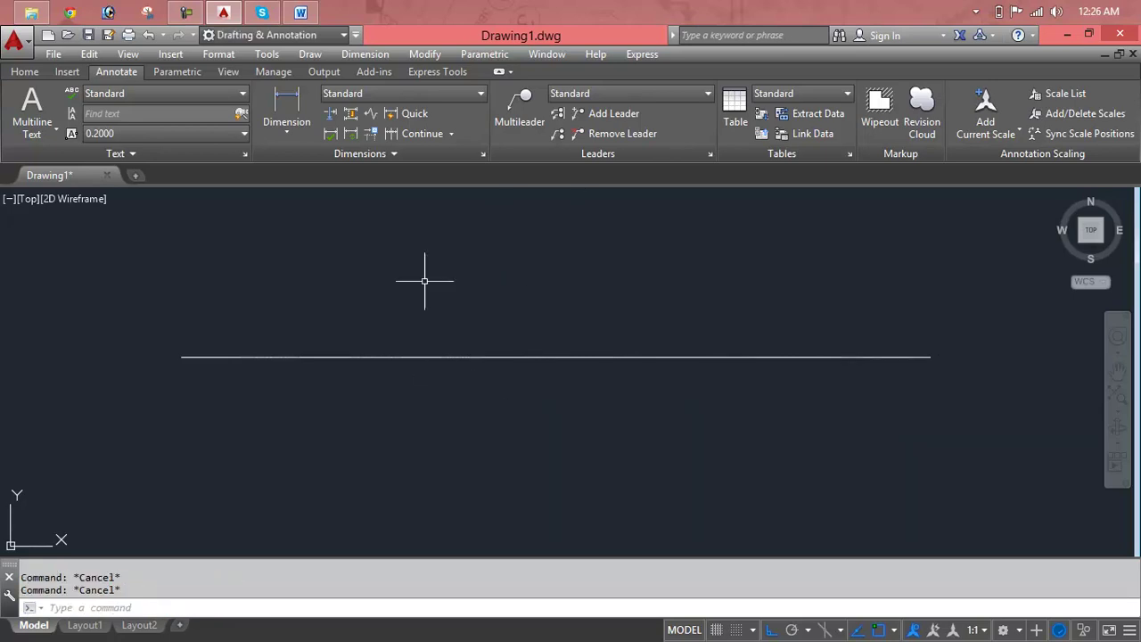
Step: Place linear dimensions 3'-5", 2'-11" and 2'-4" above the first three line segments
{"action": "left_click", "coordinate": [290, 132]}
{"action": "left_click", "coordinate": [307, 149]}
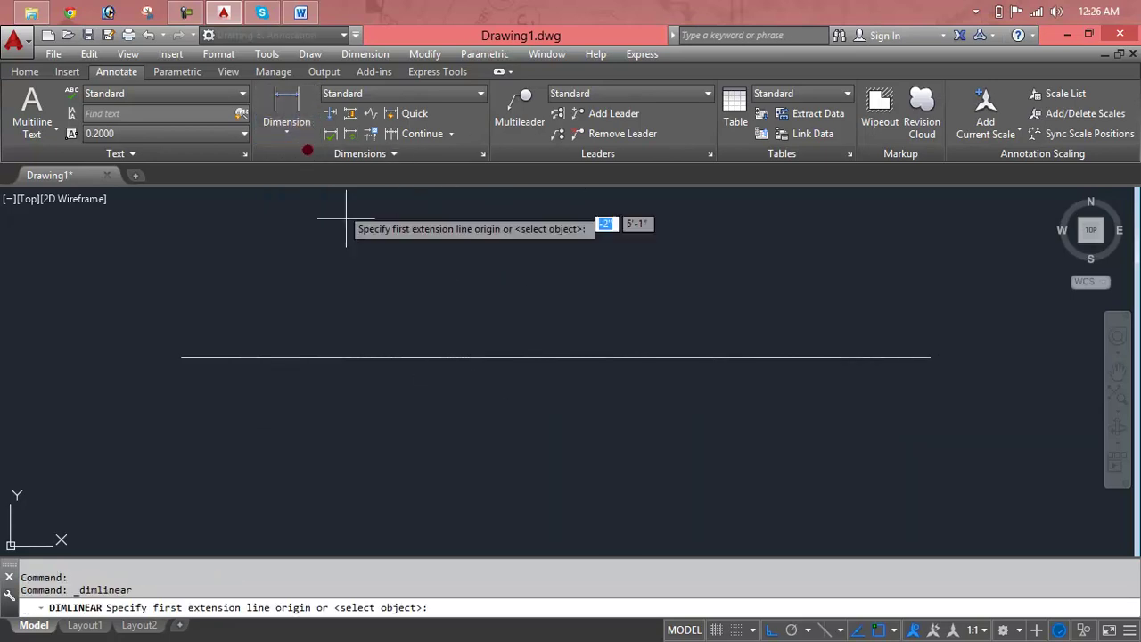
{"action": "key", "text": "Return"}
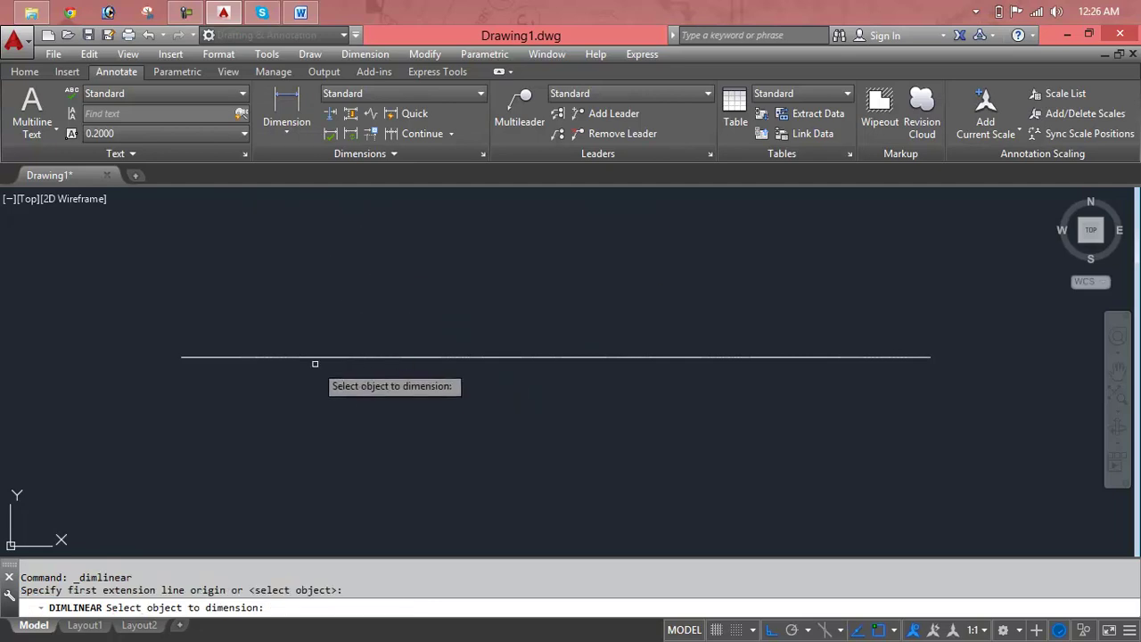
{"action": "left_click", "coordinate": [271, 357]}
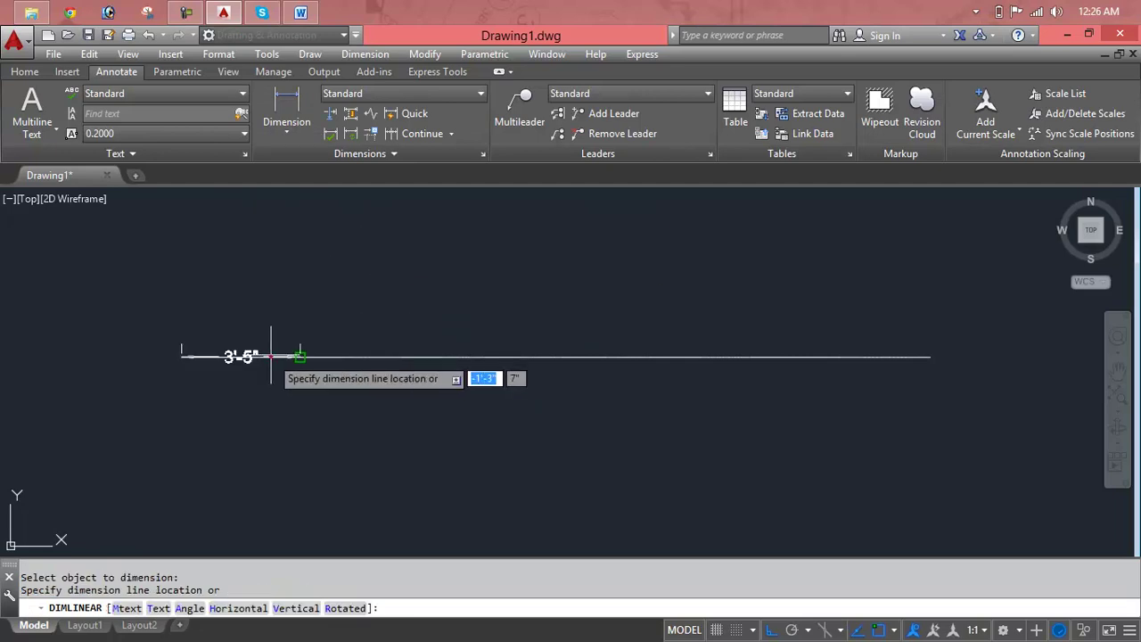
{"action": "left_click", "coordinate": [271, 315]}
{"action": "key", "text": "Return"}
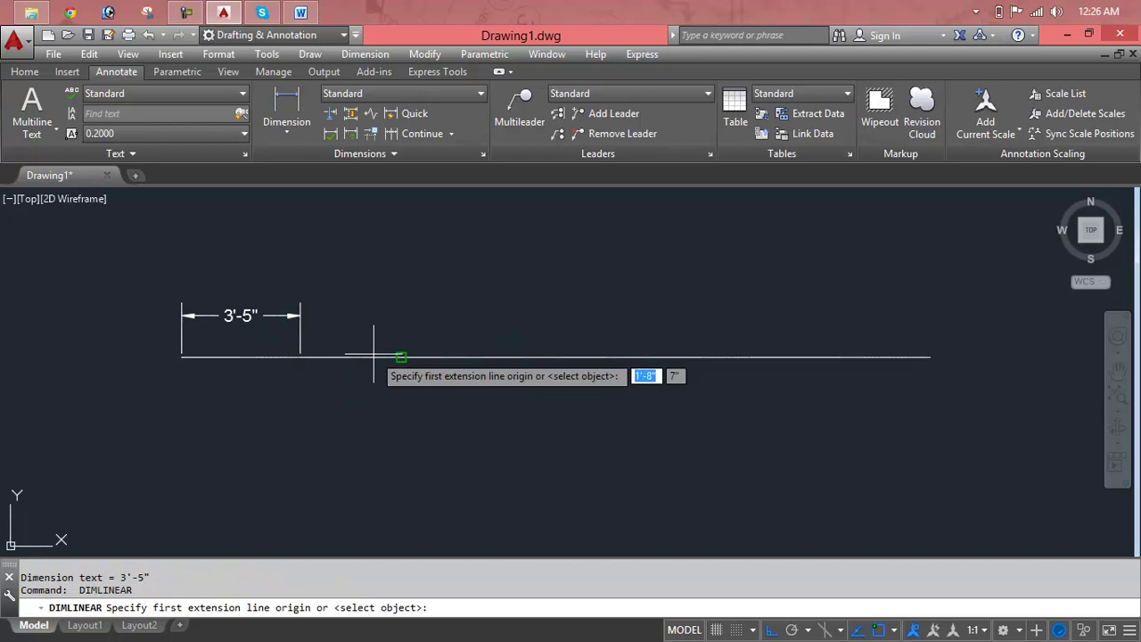
{"action": "key", "text": "Return"}
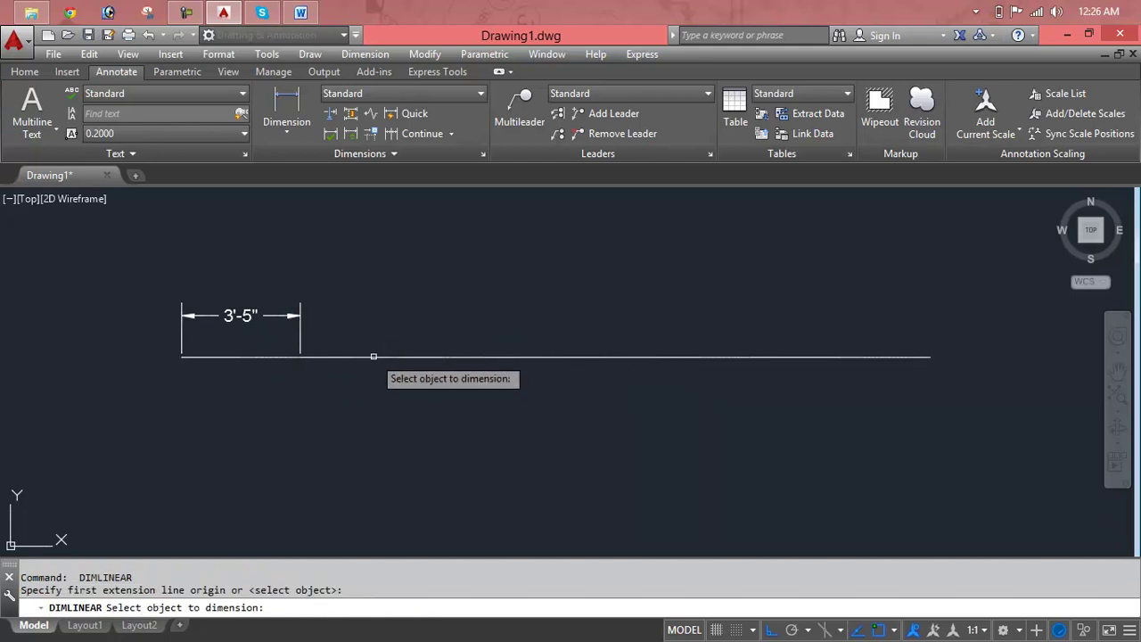
{"action": "left_click", "coordinate": [374, 358]}
{"action": "left_click", "coordinate": [404, 272]}
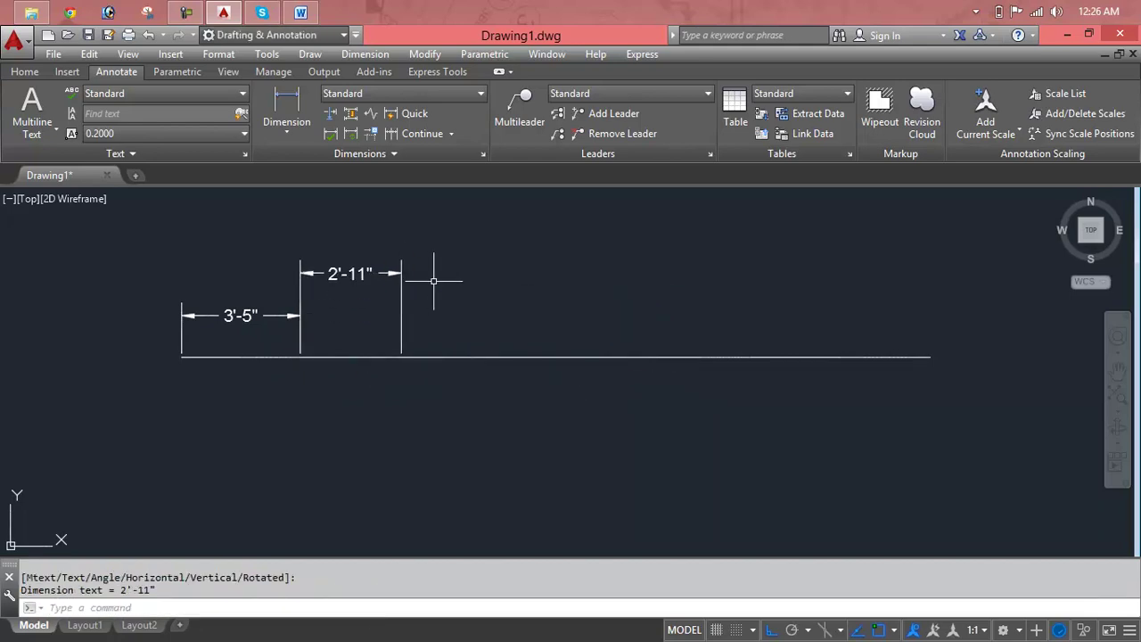
{"action": "key", "text": "Return"}
{"action": "key", "text": "Return"}
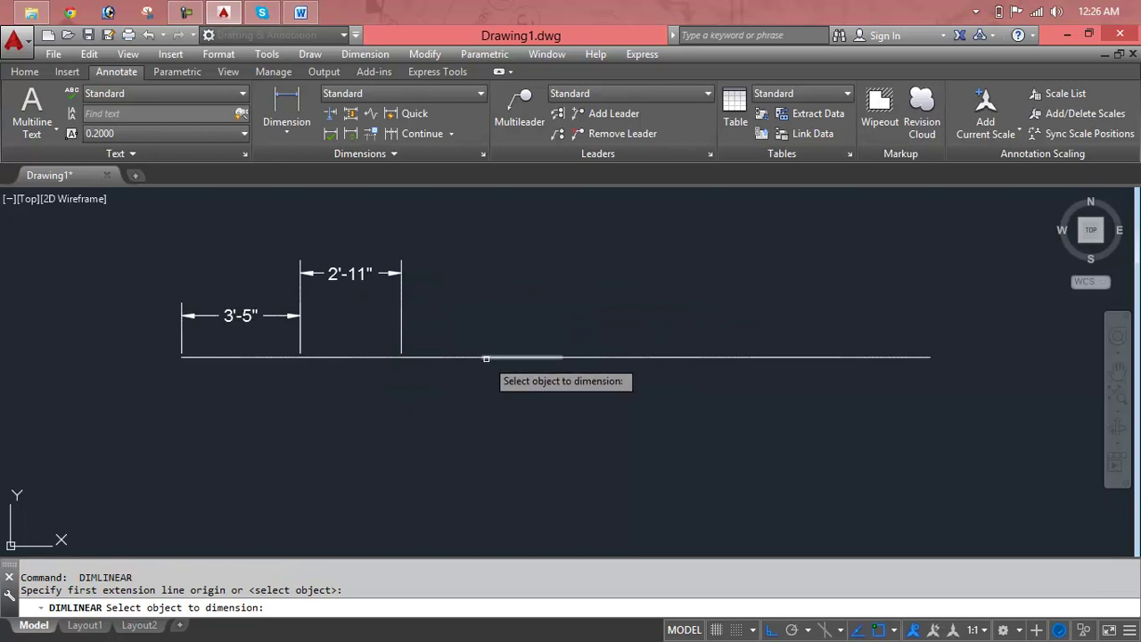
{"action": "left_click", "coordinate": [484, 358]}
{"action": "left_click", "coordinate": [534, 242]}
{"action": "key", "text": "Return"}
Step: Erase the three segment dimensions, leaving the line bare
{"action": "key", "text": "Escape"}
{"action": "key", "text": "Escape"}
{"action": "left_click", "coordinate": [617, 228]}
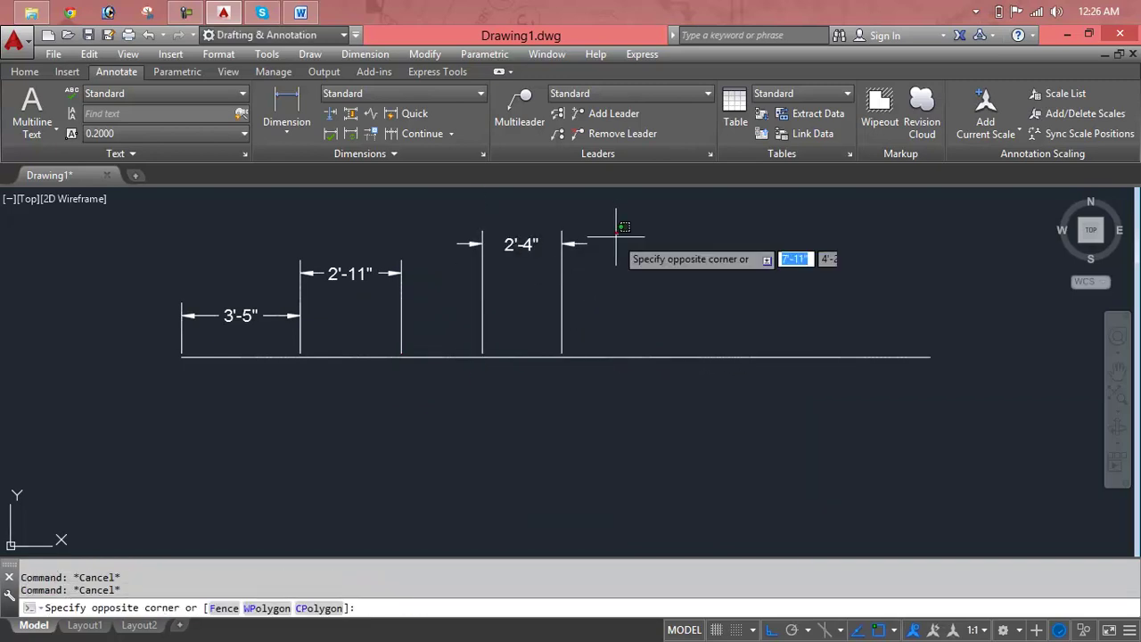
{"action": "left_click", "coordinate": [185, 325]}
{"action": "key", "text": "Delete"}
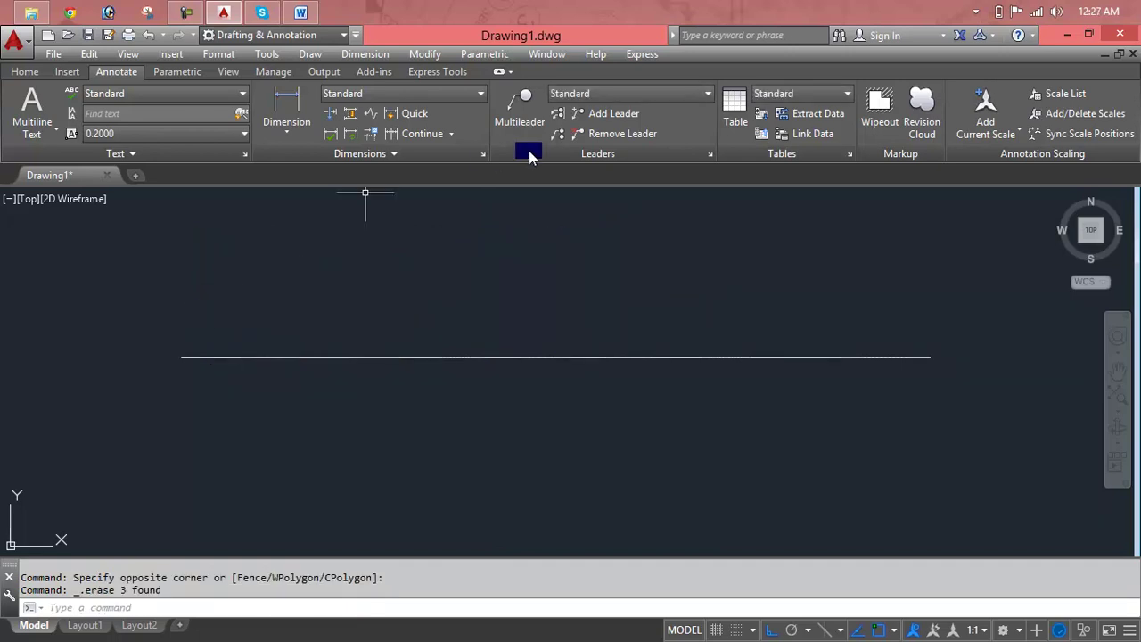
Step: Quick Dimension all seven line segments as a continuous chain above the line
{"action": "left_click", "coordinate": [410, 113]}
{"action": "left_click", "coordinate": [134, 308]}
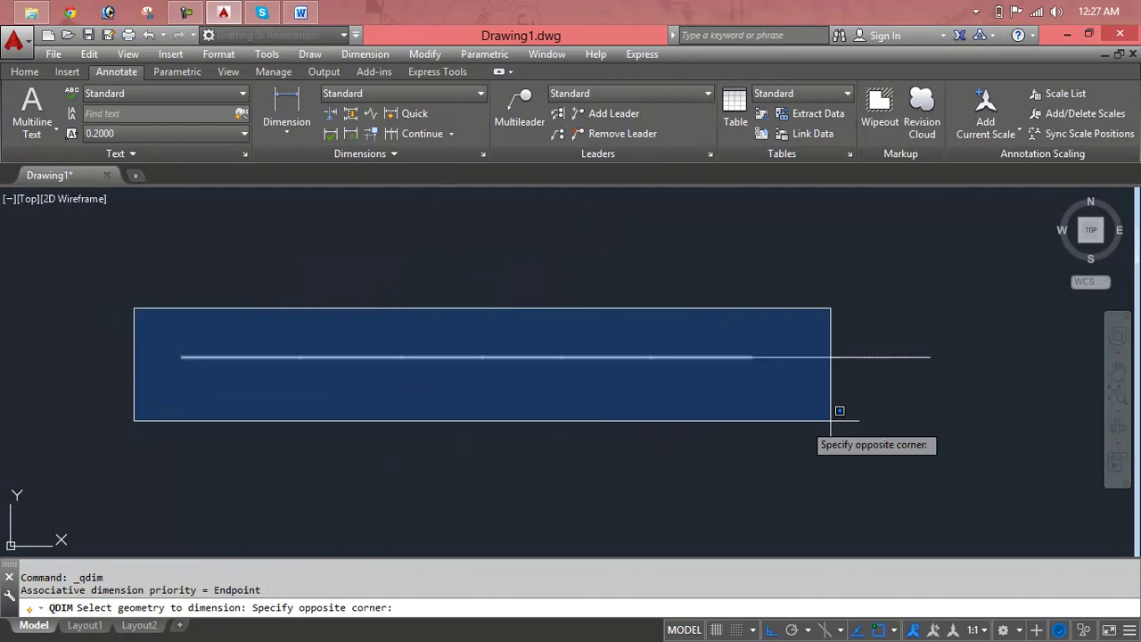
{"action": "left_click", "coordinate": [963, 420]}
{"action": "key", "text": "Return"}
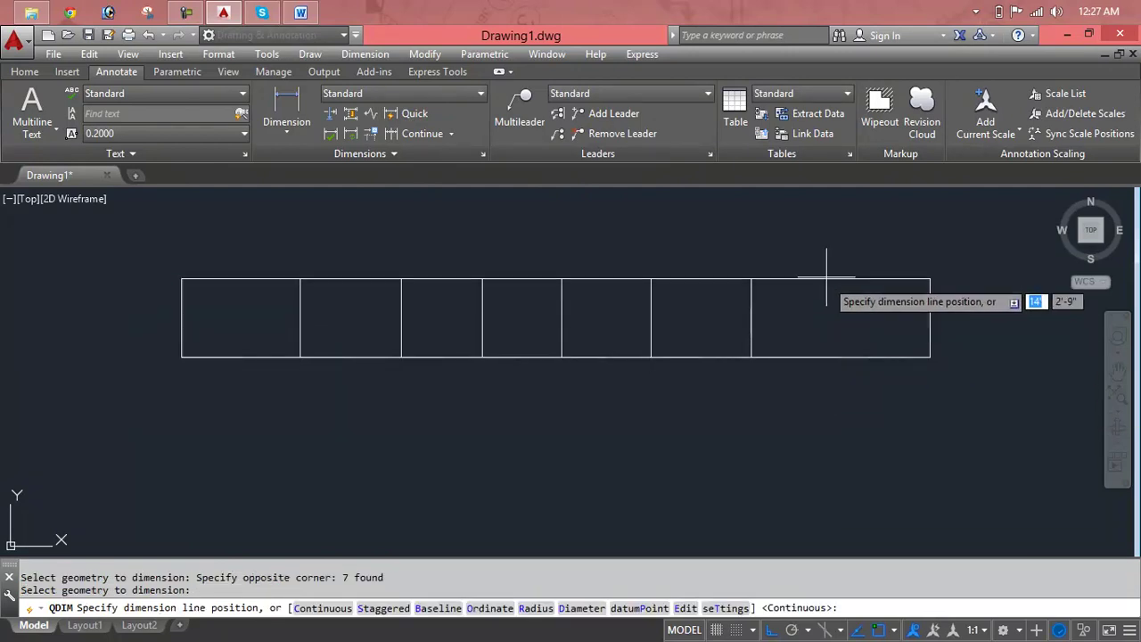
{"action": "left_click", "coordinate": [808, 275]}
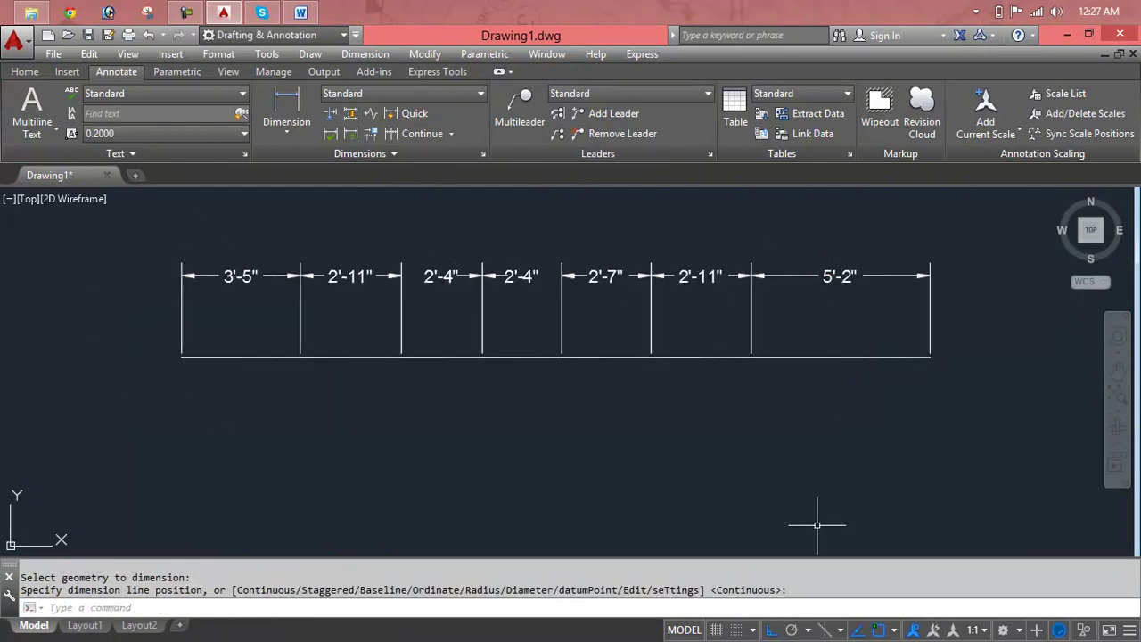
Step: Erase the segmented line and all its dimensions
{"action": "left_click", "coordinate": [997, 232]}
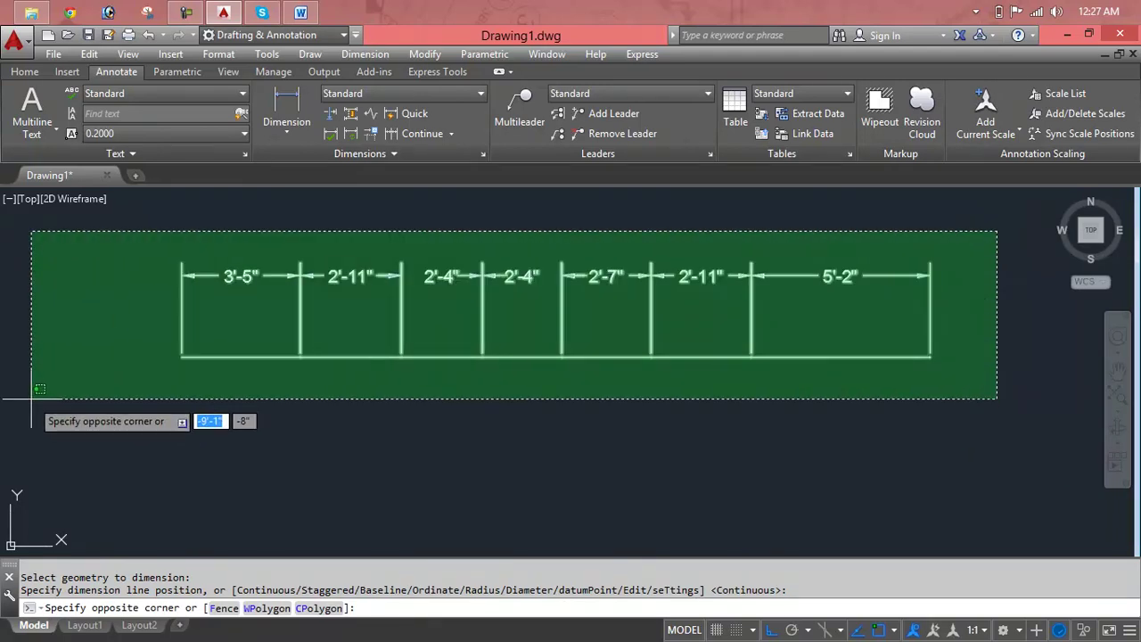
{"action": "left_click", "coordinate": [31, 400]}
{"action": "key", "text": "Delete"}
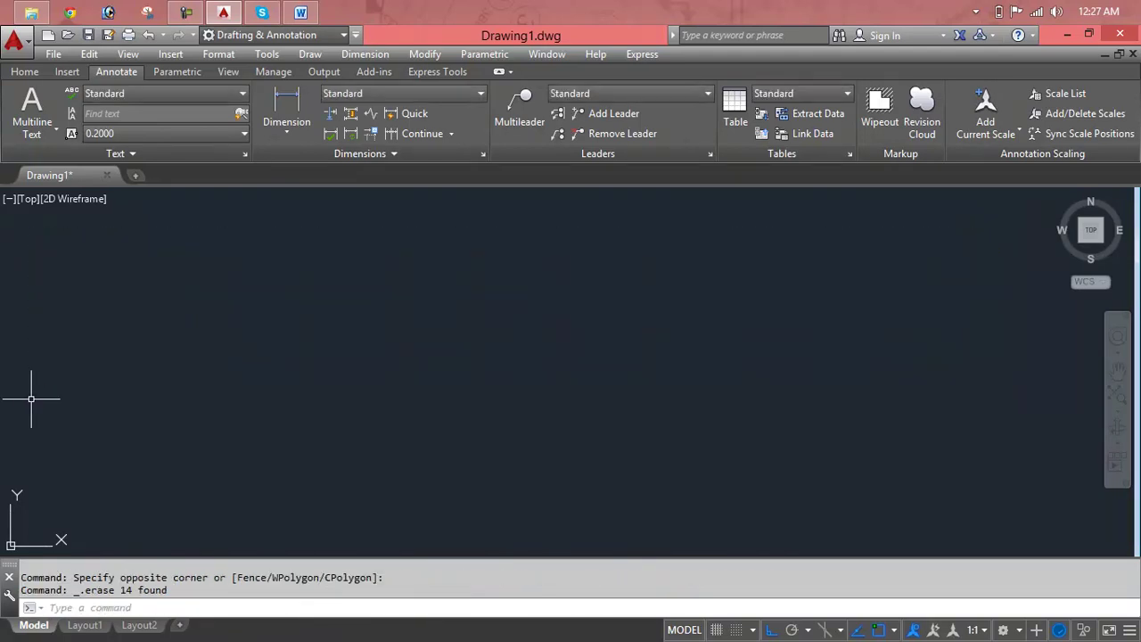
{"action": "key", "text": "Escape"}
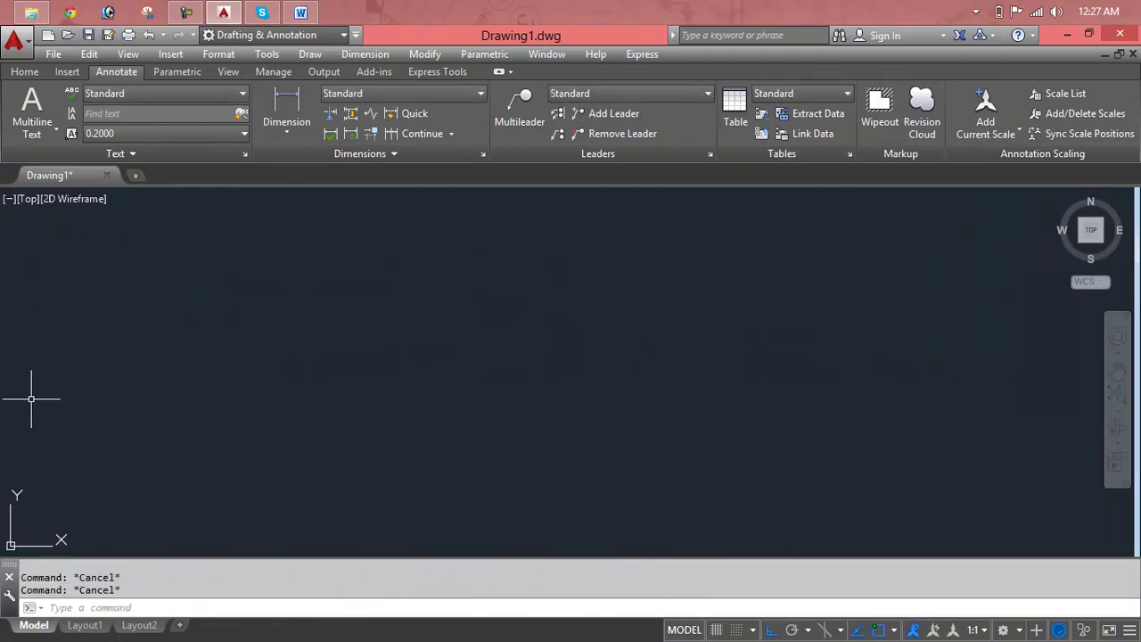
Step: Draw a long horizontal polyline-like line of connected segments across the drawing with the L command
{"action": "type", "text": "l"}
{"action": "key", "text": "Return"}
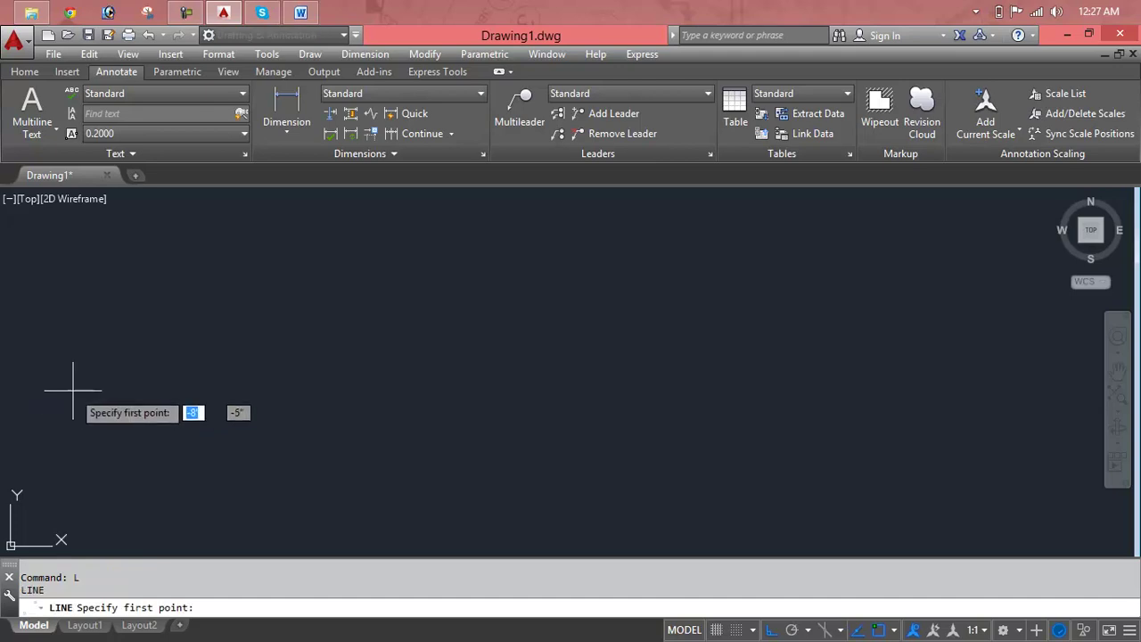
{"action": "left_click", "coordinate": [87, 386]}
{"action": "left_click", "coordinate": [158, 387]}
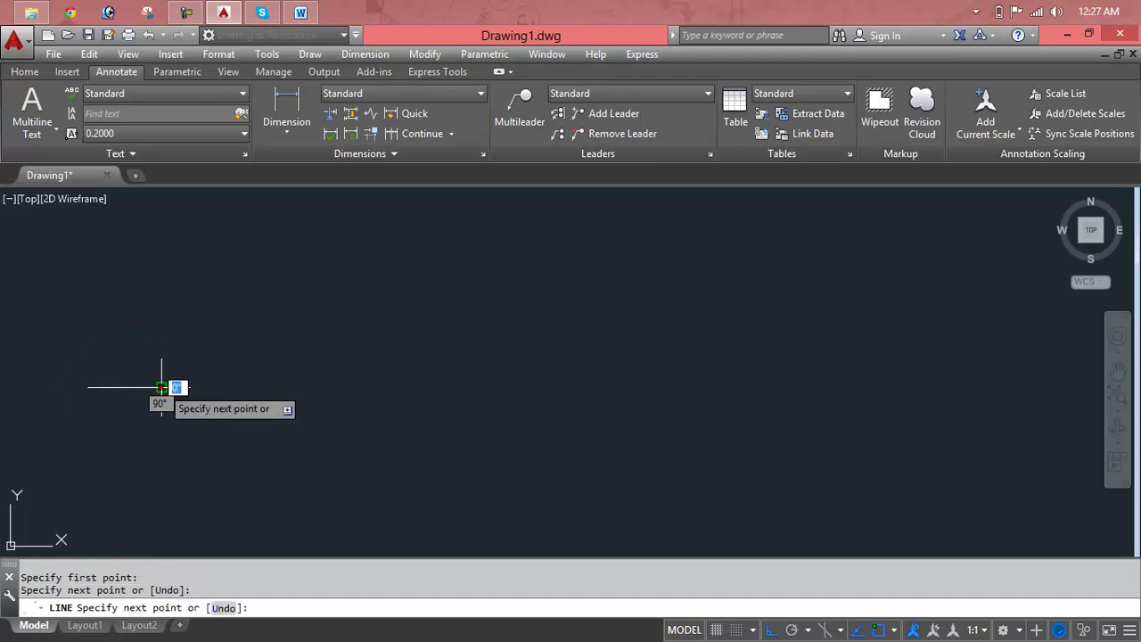
{"action": "left_click", "coordinate": [317, 387]}
{"action": "left_click", "coordinate": [412, 387]}
{"action": "left_click", "coordinate": [749, 387]}
{"action": "left_click", "coordinate": [749, 387]}
{"action": "left_click", "coordinate": [905, 387]}
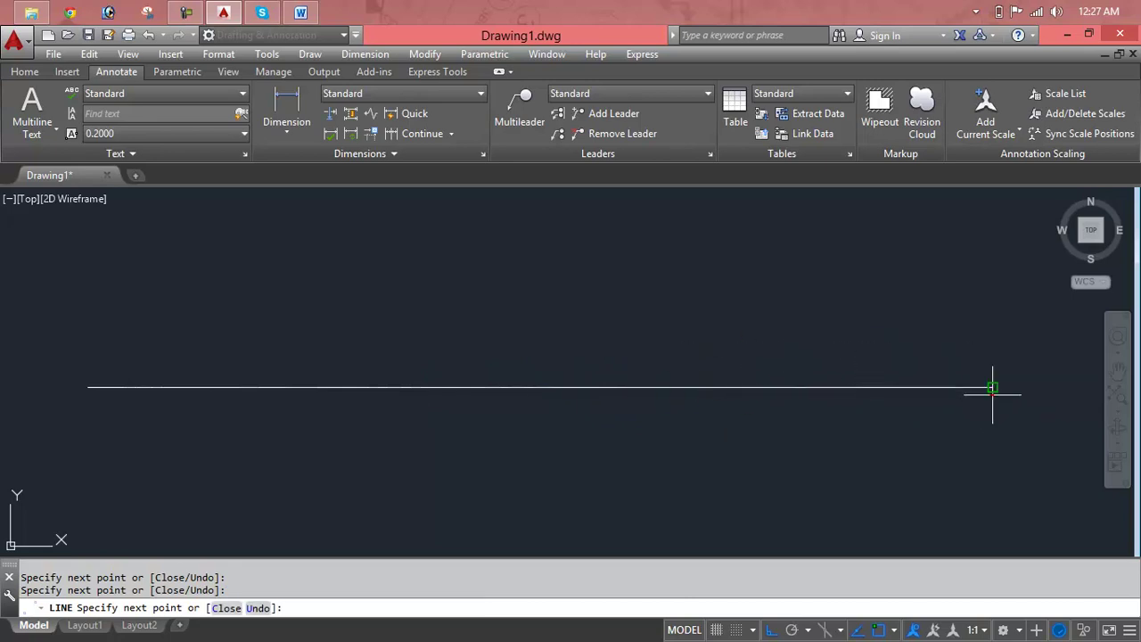
{"action": "left_click", "coordinate": [992, 387]}
{"action": "key", "text": "Return"}
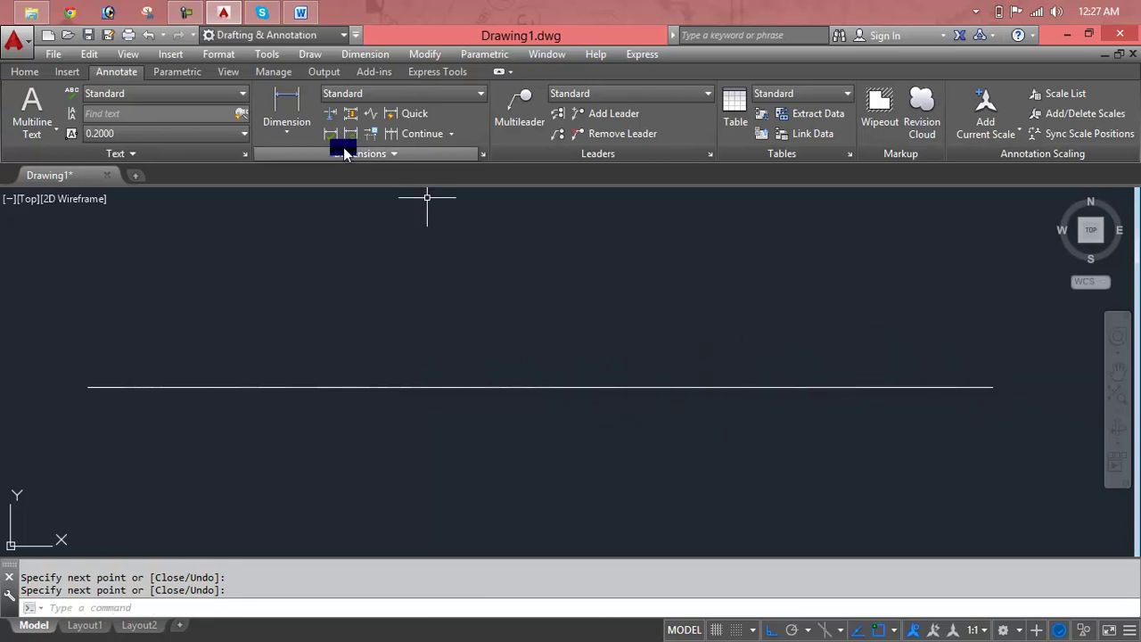
{"action": "key", "text": "Escape"}
{"action": "key", "text": "Escape"}
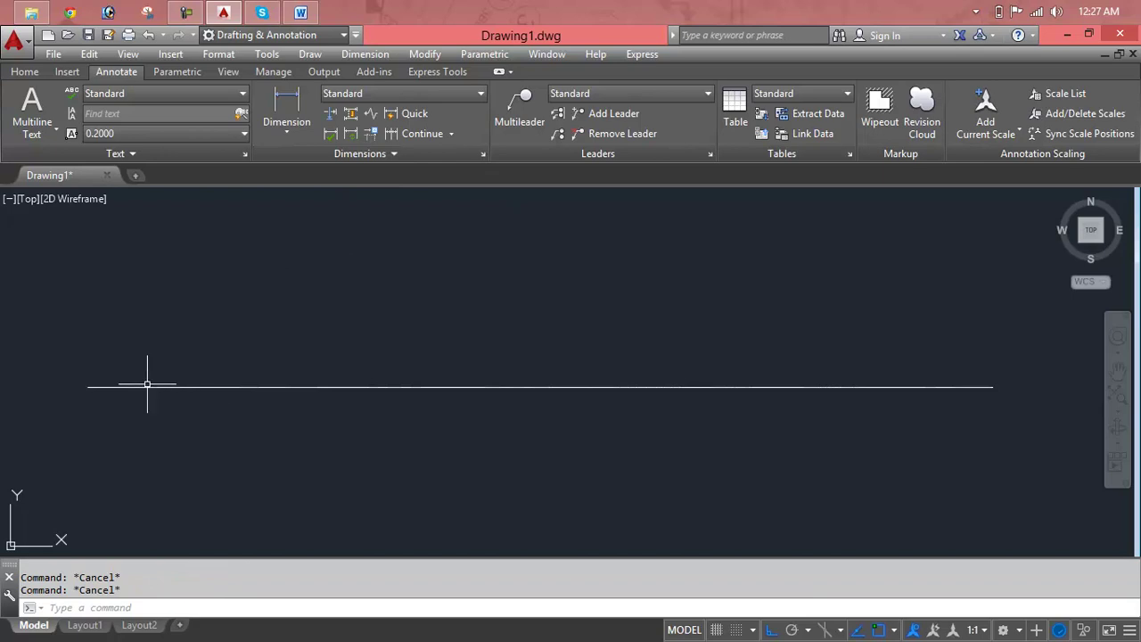
Step: Select the first two short segments to check them, then clear the selection
{"action": "left_click", "coordinate": [147, 386]}
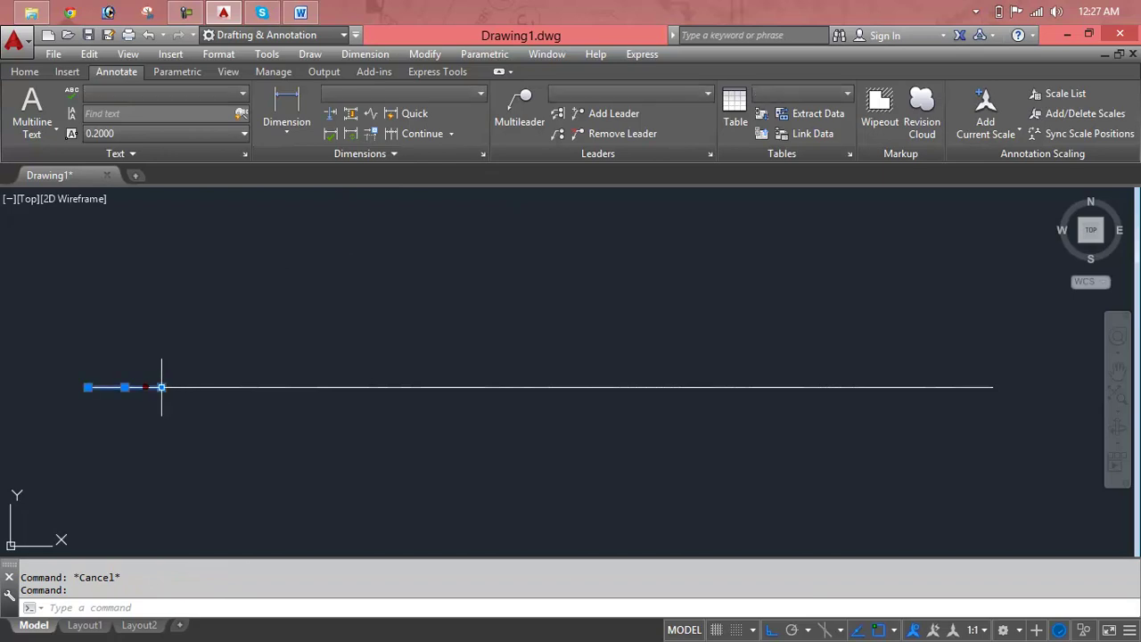
{"action": "left_click", "coordinate": [223, 387]}
{"action": "key", "text": "Escape"}
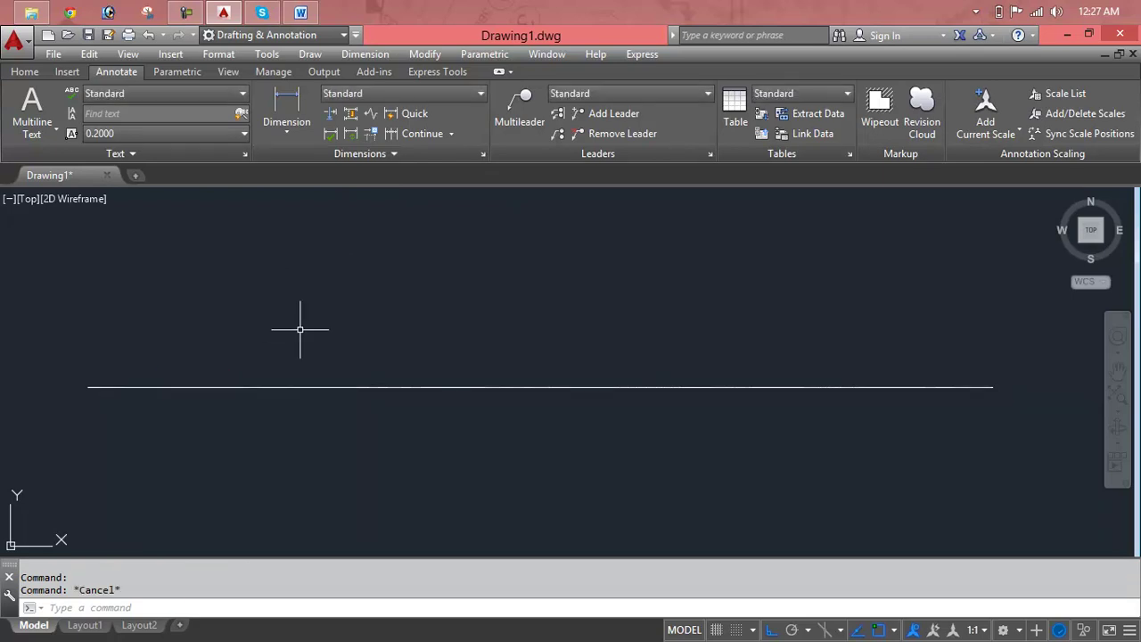
{"action": "left_click", "coordinate": [300, 140]}
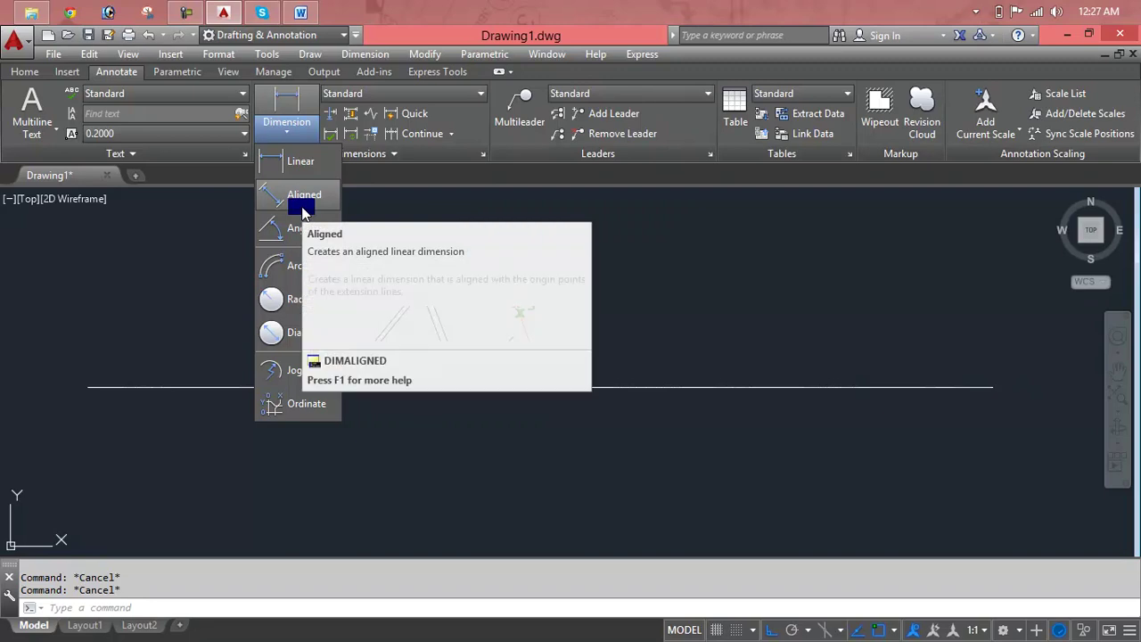
Step: Add Linear dimensions above the first three segments: 2'-2", 4'-6" and 3'
{"action": "left_click", "coordinate": [301, 161]}
{"action": "key", "text": "Return"}
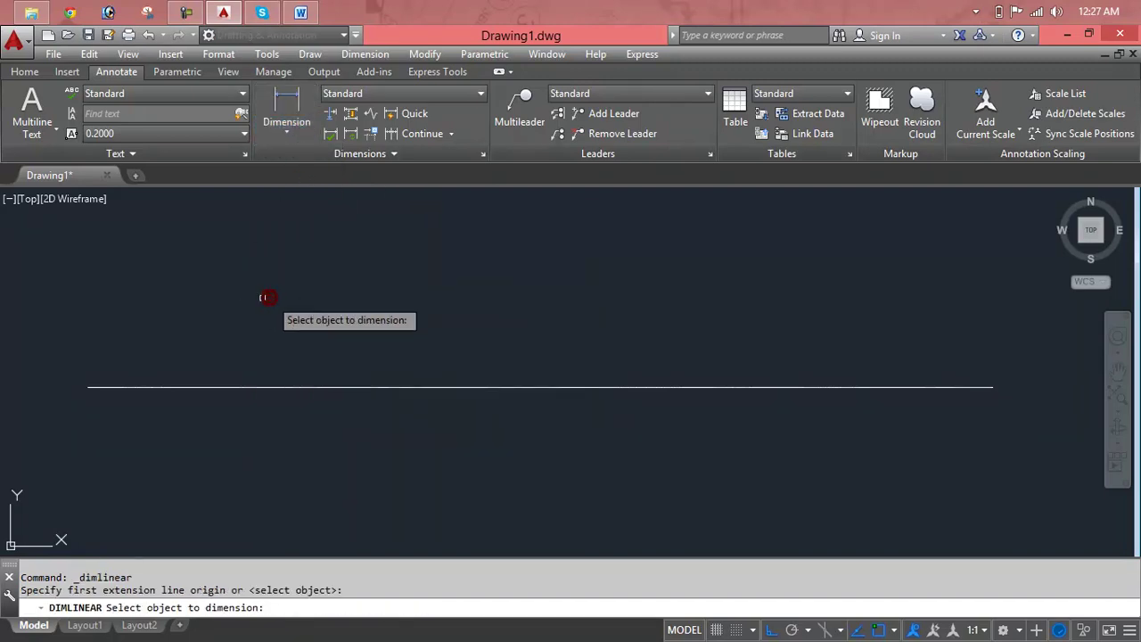
{"action": "left_click", "coordinate": [133, 387]}
{"action": "left_click", "coordinate": [167, 316]}
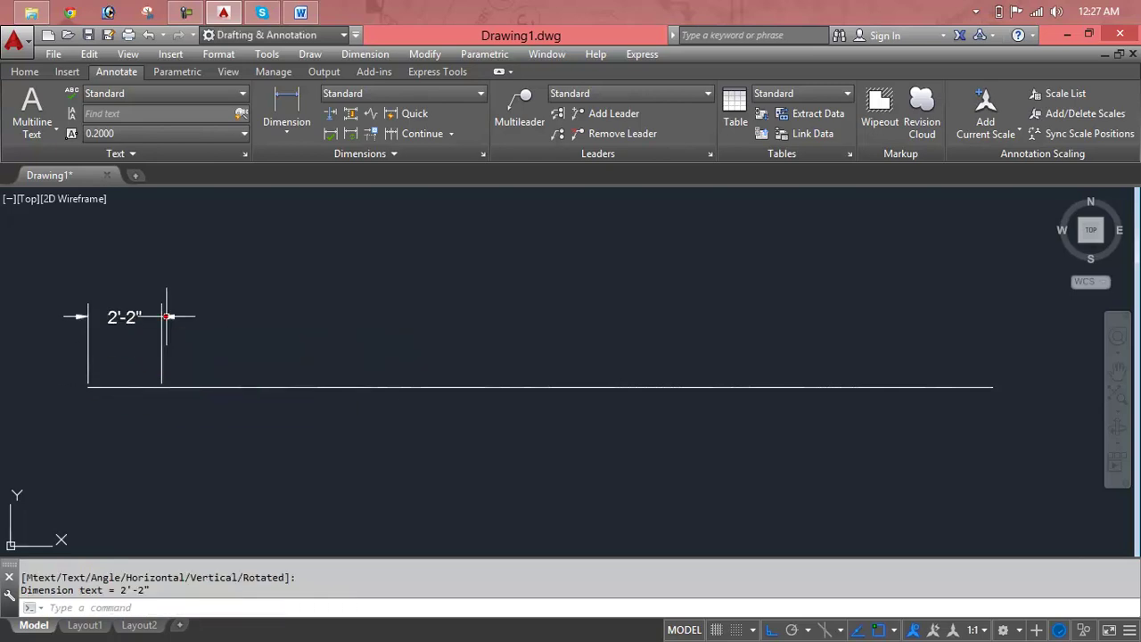
{"action": "key", "text": "Return"}
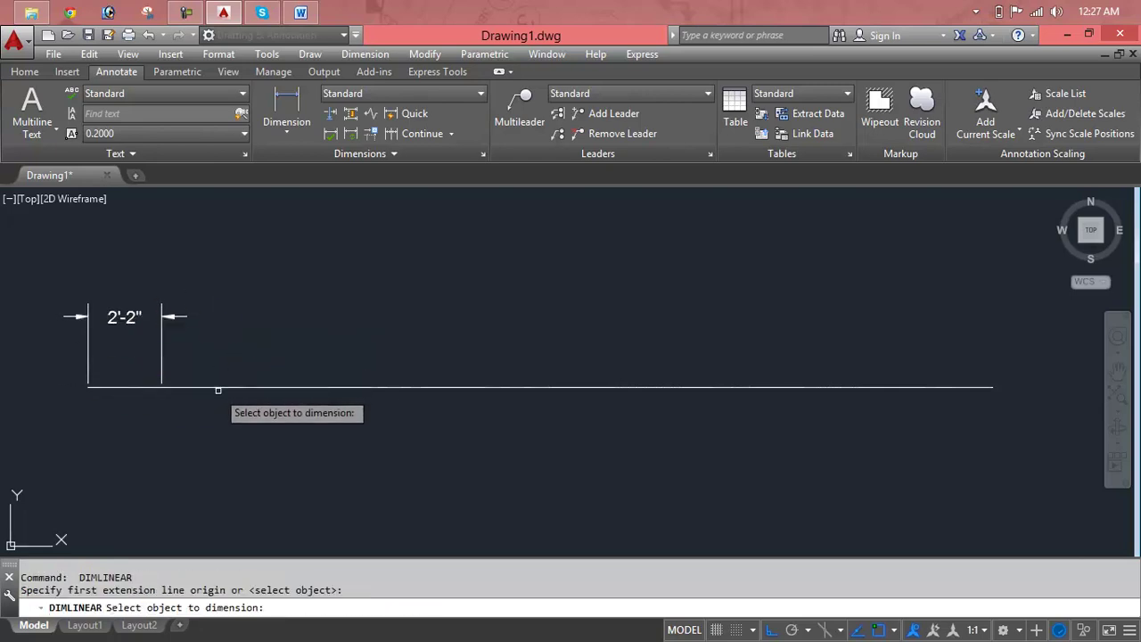
{"action": "left_click", "coordinate": [219, 387]}
{"action": "left_click", "coordinate": [239, 294]}
{"action": "key", "text": "Return"}
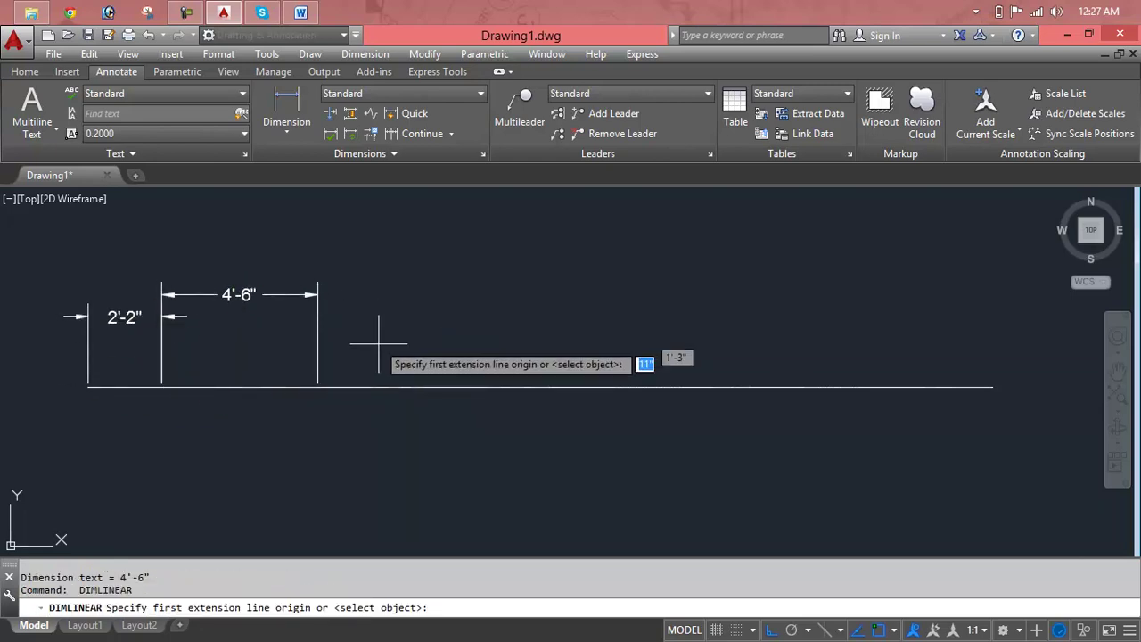
{"action": "key", "text": "Return"}
{"action": "left_click", "coordinate": [385, 387]}
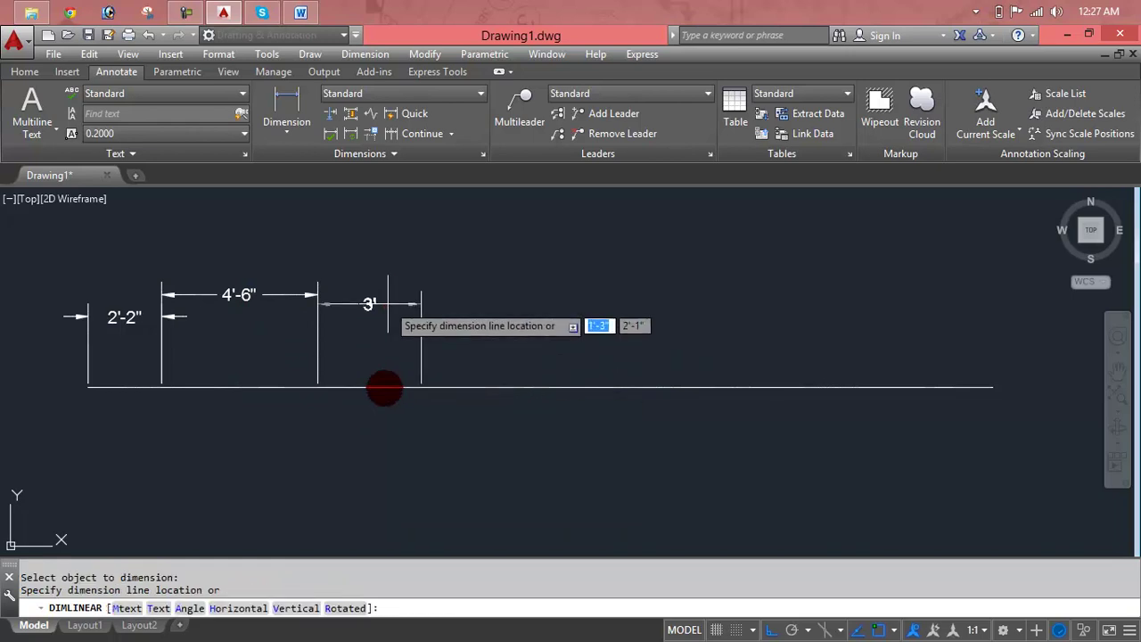
{"action": "left_click", "coordinate": [383, 302]}
{"action": "key", "text": "Return"}
Step: Erase the three segment dimensions using a crossing selection
{"action": "left_click", "coordinate": [532, 263]}
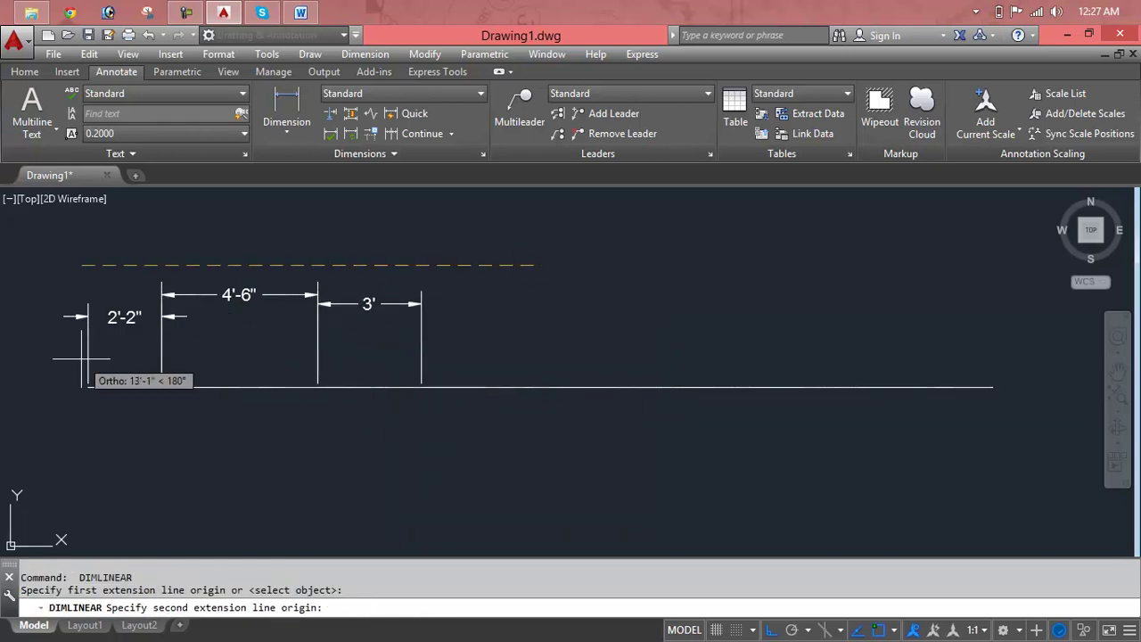
{"action": "key", "text": "Escape"}
{"action": "left_click", "coordinate": [464, 272]}
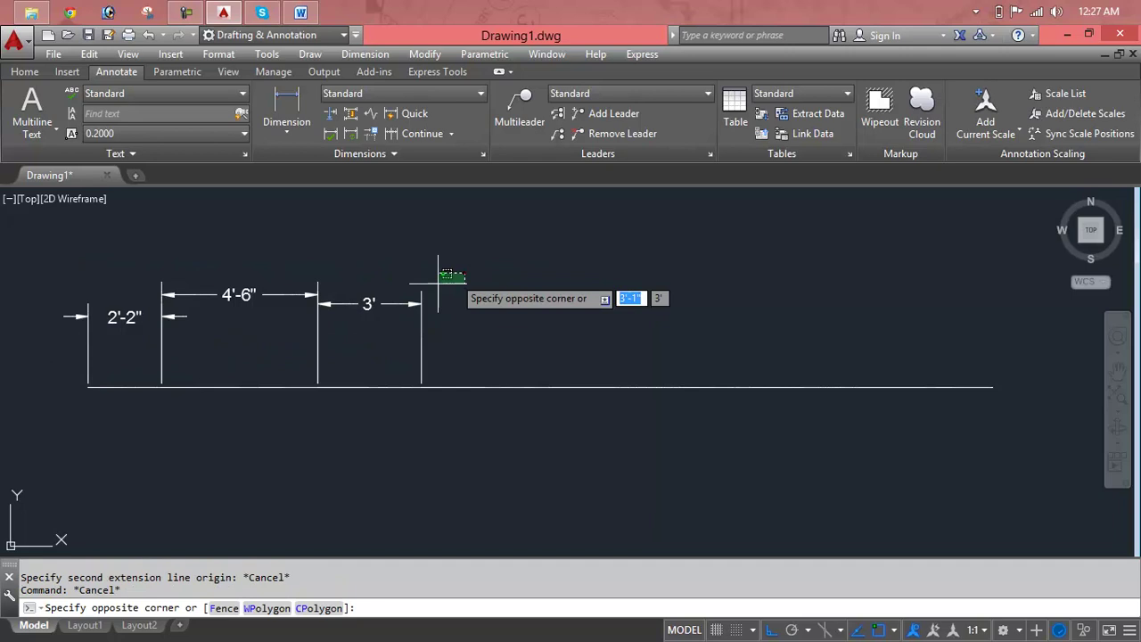
{"action": "left_click", "coordinate": [35, 359]}
{"action": "key", "text": "Delete"}
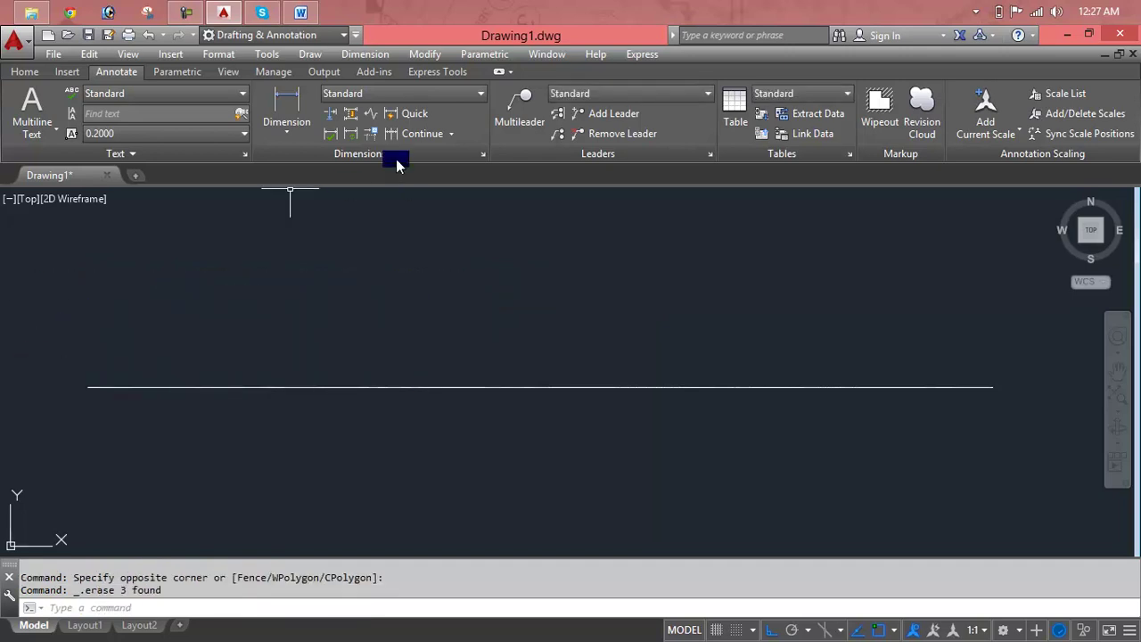
Step: Quick-dimension all eight segments as a continuous chain placed above the line
{"action": "left_click", "coordinate": [411, 114]}
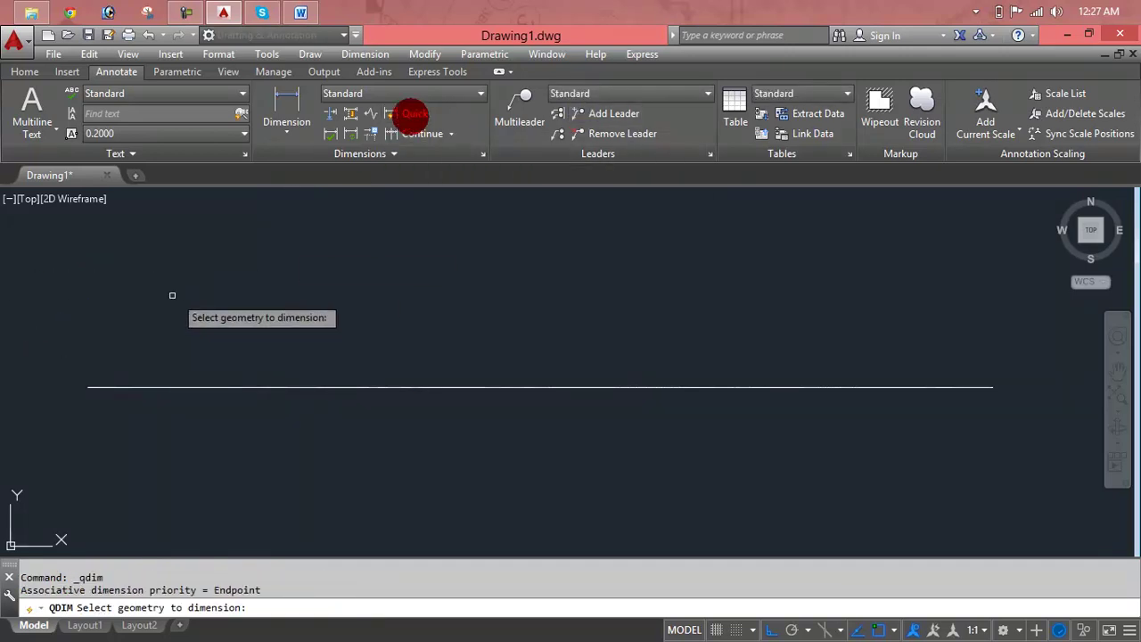
{"action": "left_click", "coordinate": [23, 339]}
{"action": "left_click", "coordinate": [998, 403]}
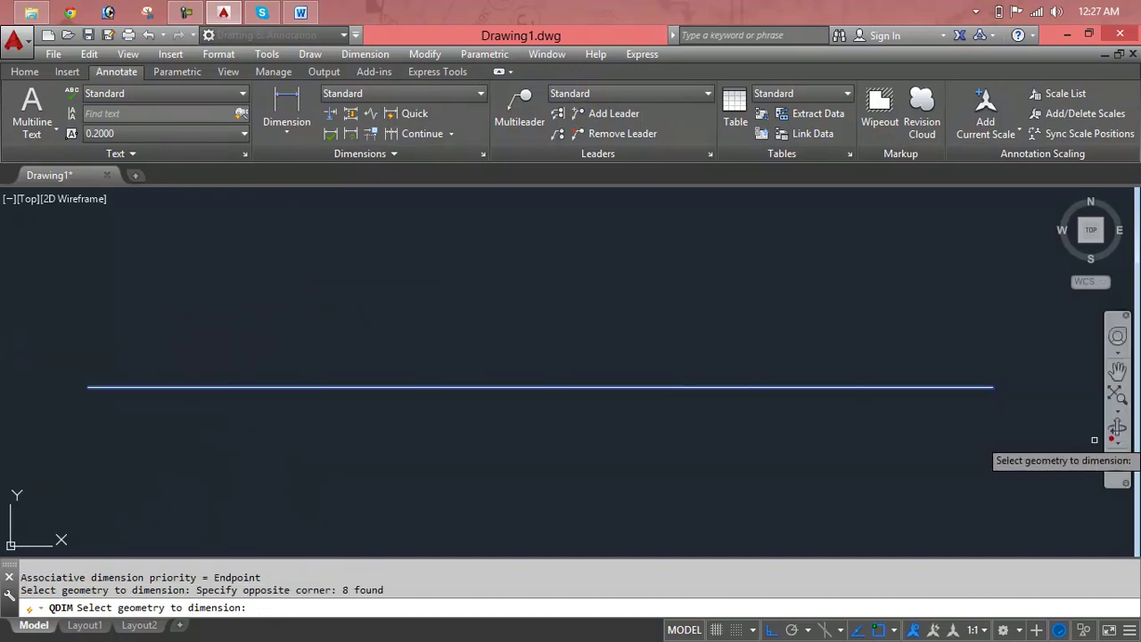
{"action": "key", "text": "Return"}
{"action": "left_click", "coordinate": [821, 294]}
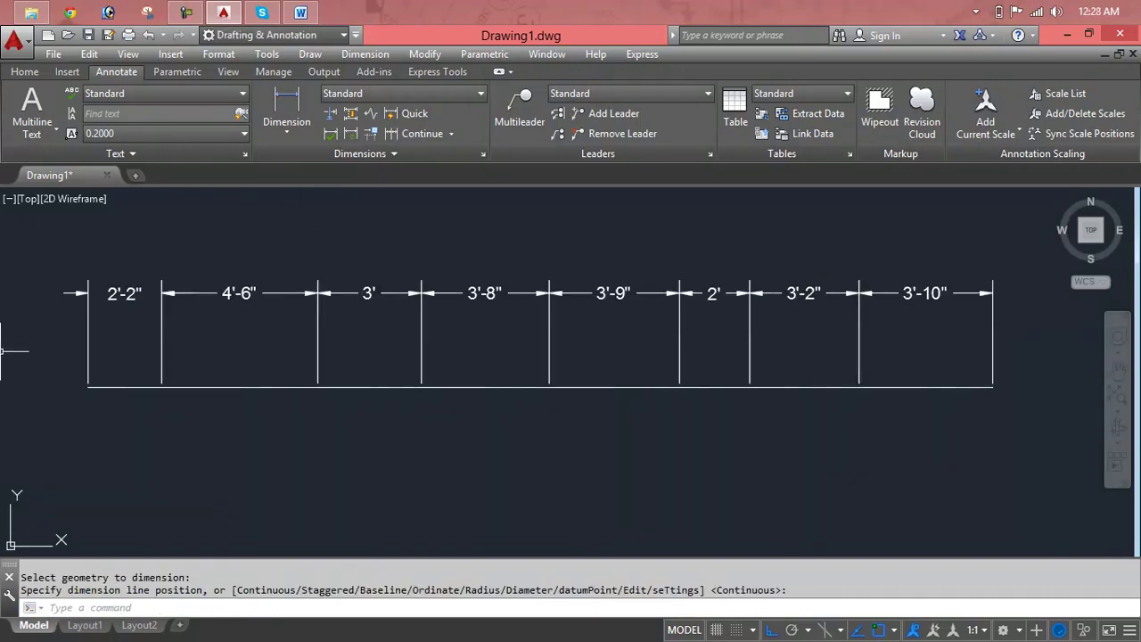
Step: Erase the line and all dimensions, leaving the drawing empty
{"action": "left_click", "coordinate": [1030, 243]}
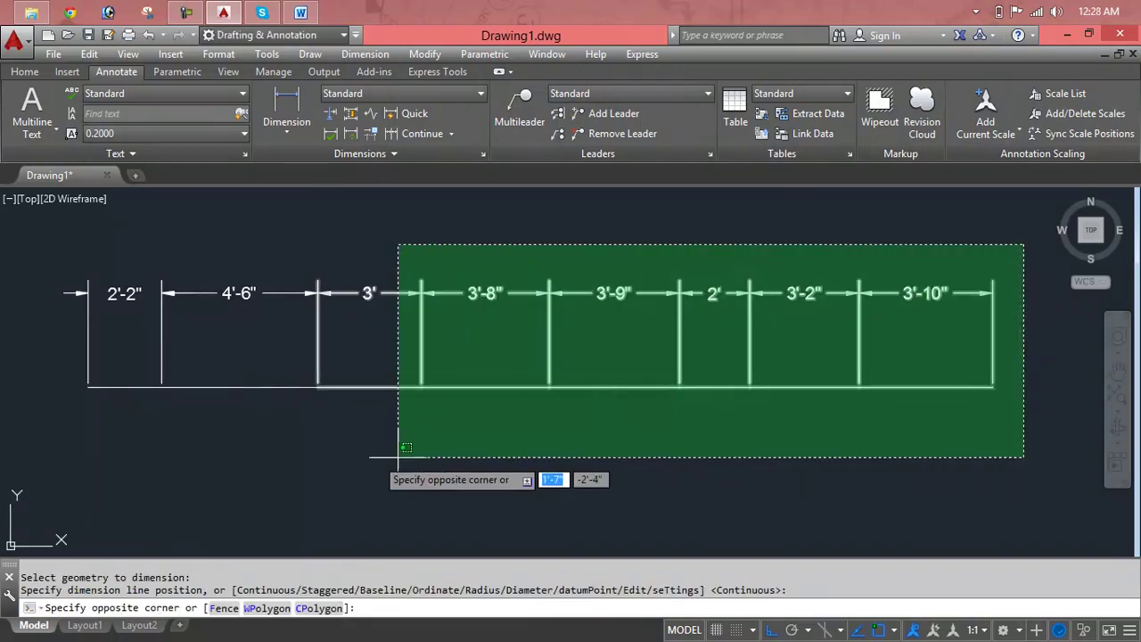
{"action": "left_click", "coordinate": [67, 432]}
{"action": "key", "text": "Delete"}
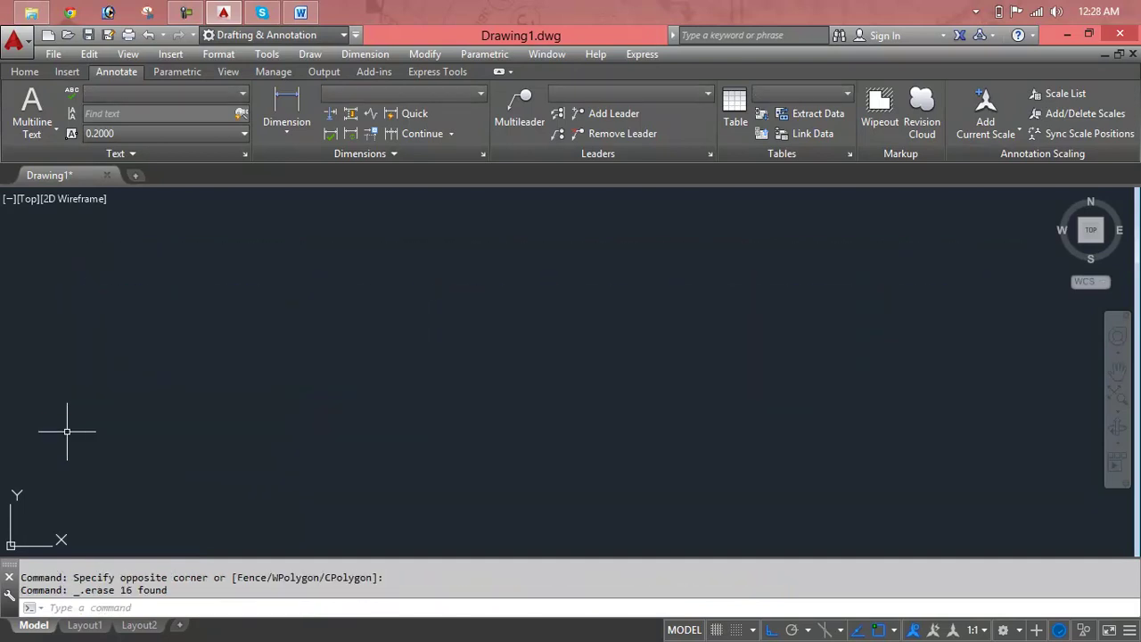